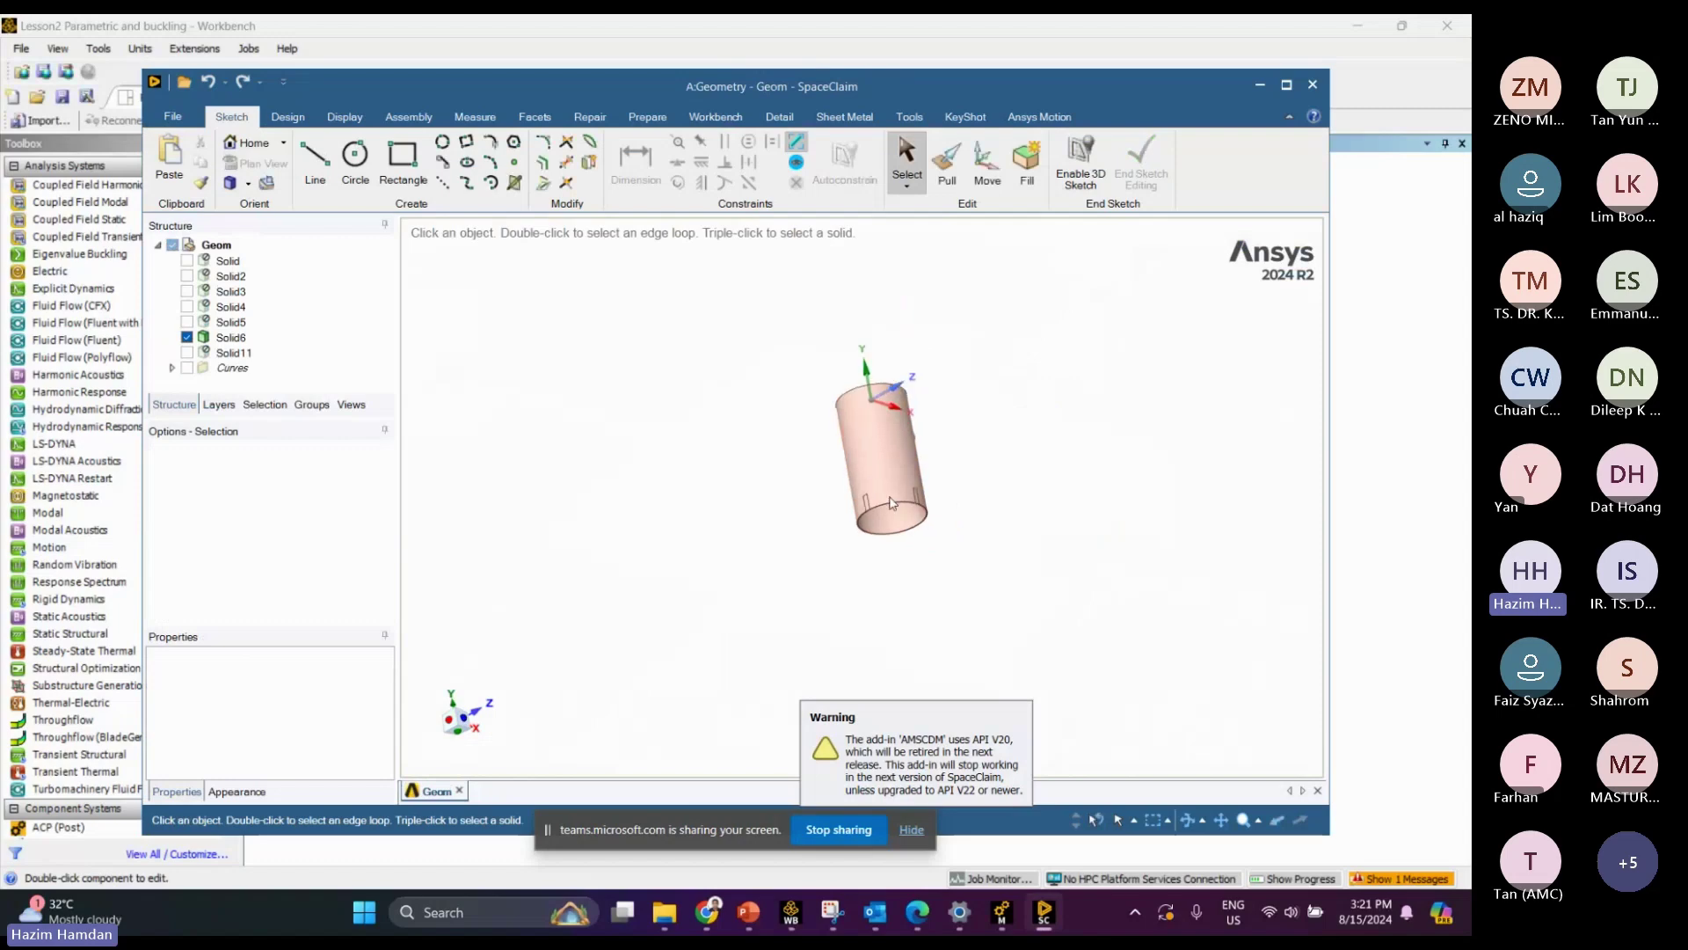
Examine the cylindrical shell's lower support patches and its open end from different angles
{"action": "scroll", "coordinate": [803, 598], "scroll_direction": "up", "scroll_amount": 5}
{"action": "left_click", "coordinate": [801, 602]}
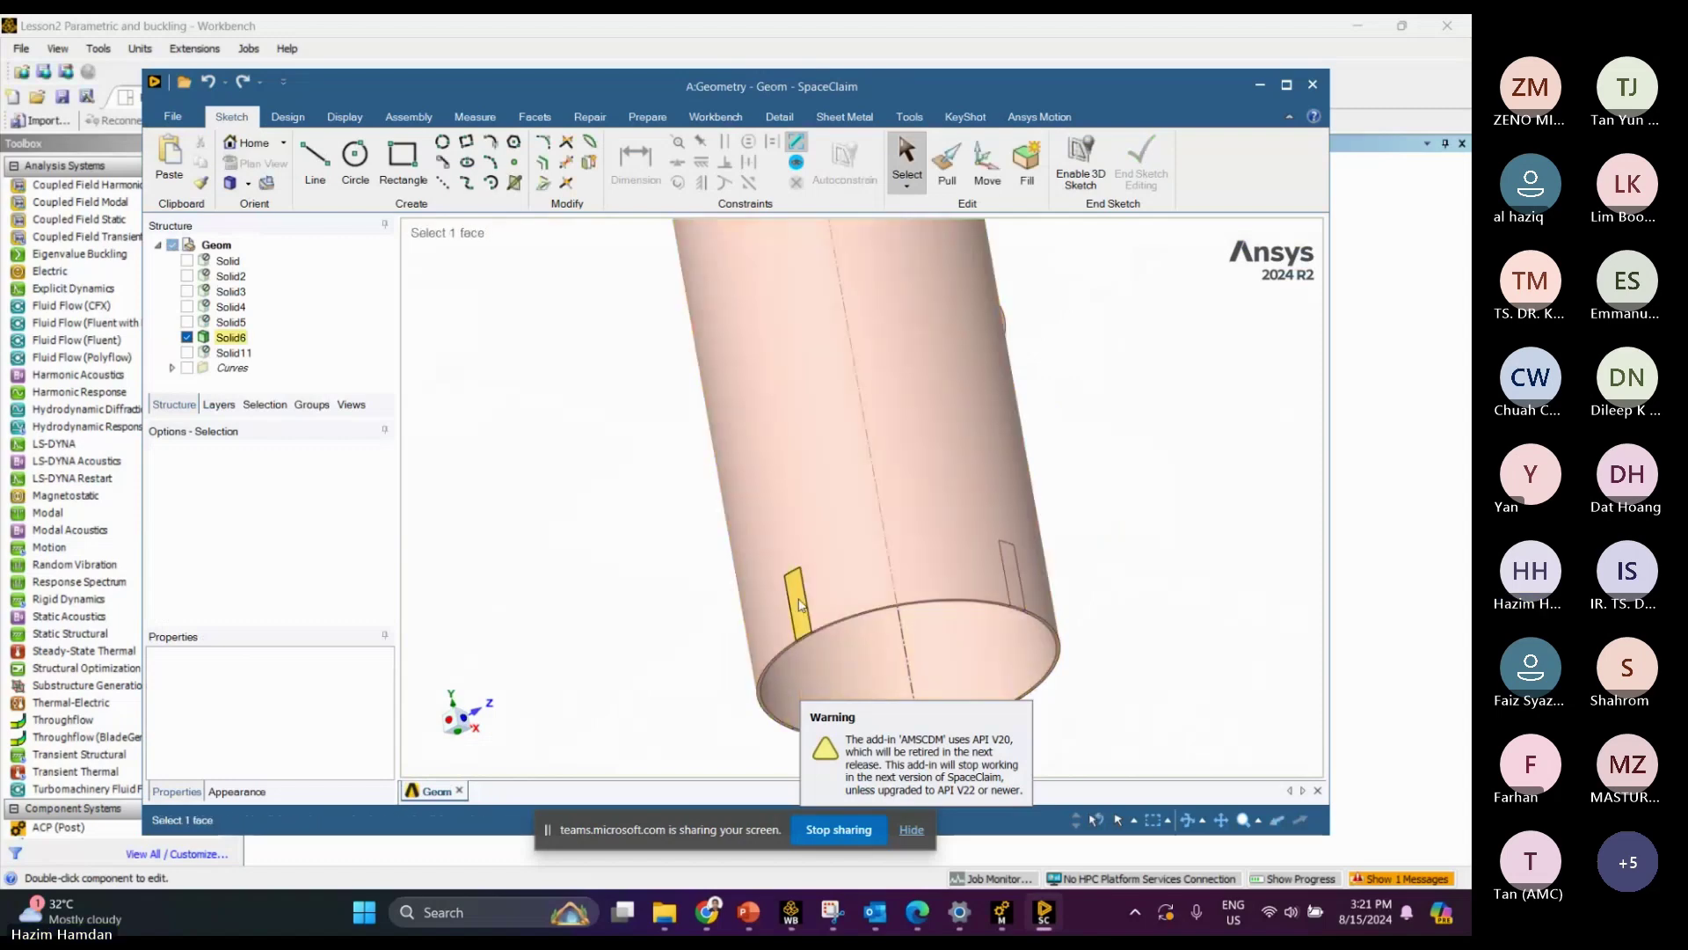
{"action": "middle_click_drag", "start_coordinate": [801, 603], "coordinate": [1073, 647]}
{"action": "left_click", "coordinate": [1073, 646]}
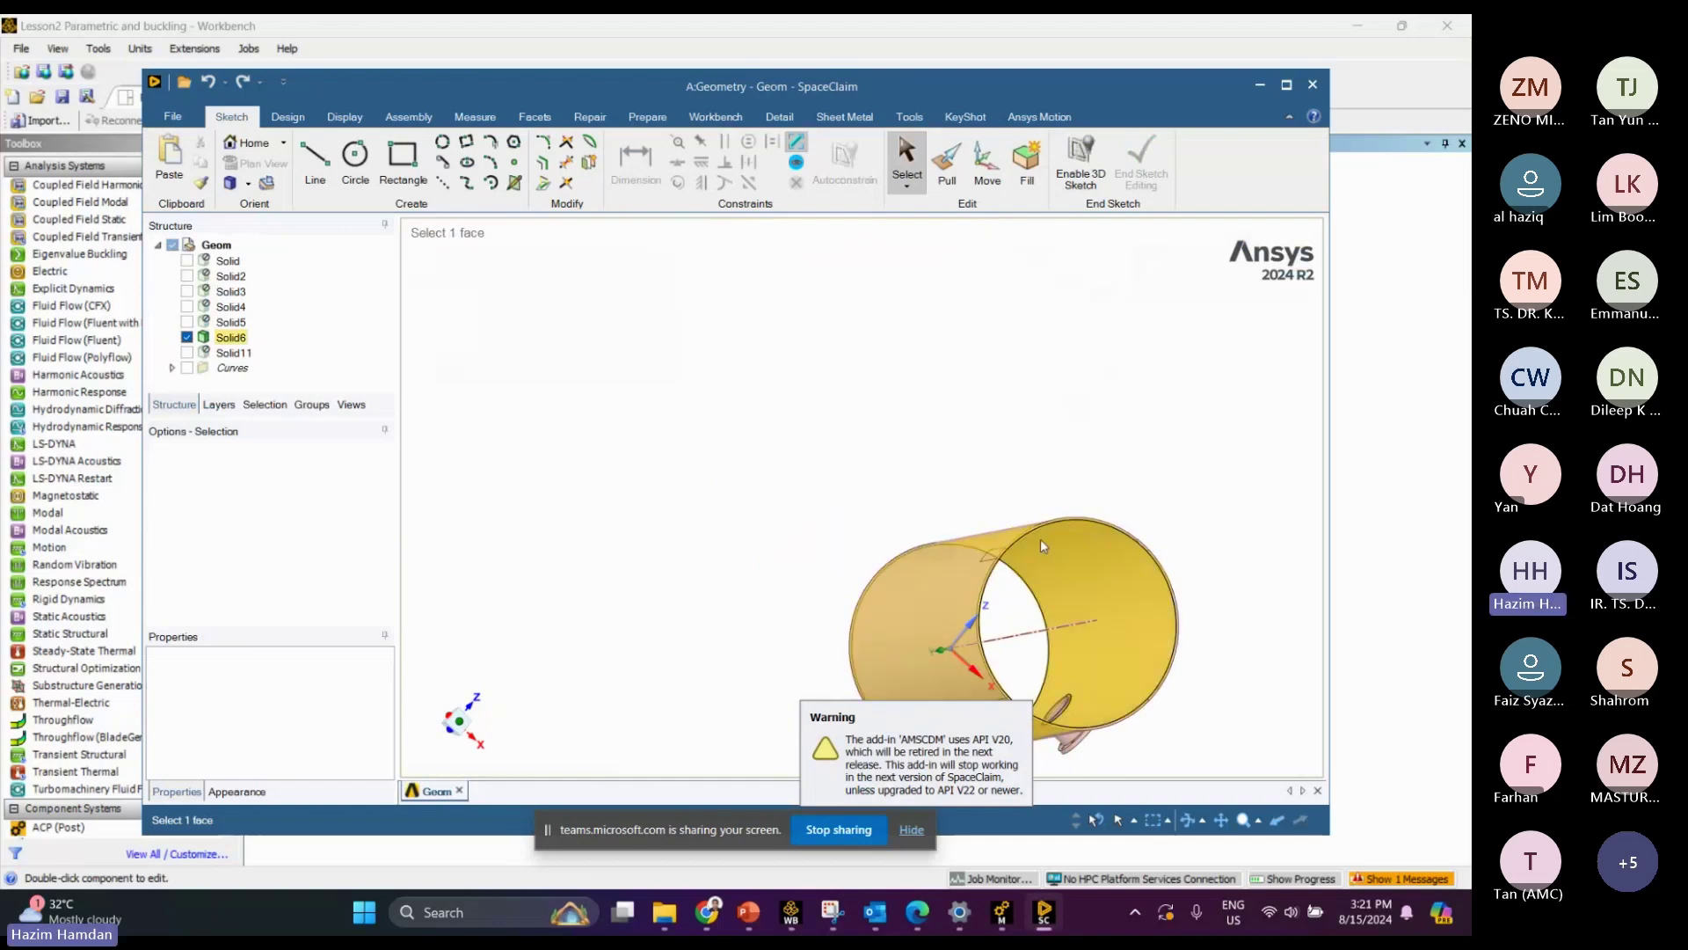
Display the Parameter 1 driving dimension stored in the geometry's groups, and close SpaceClaim
{"action": "left_click", "coordinate": [273, 391]}
{"action": "left_click", "coordinate": [309, 405]}
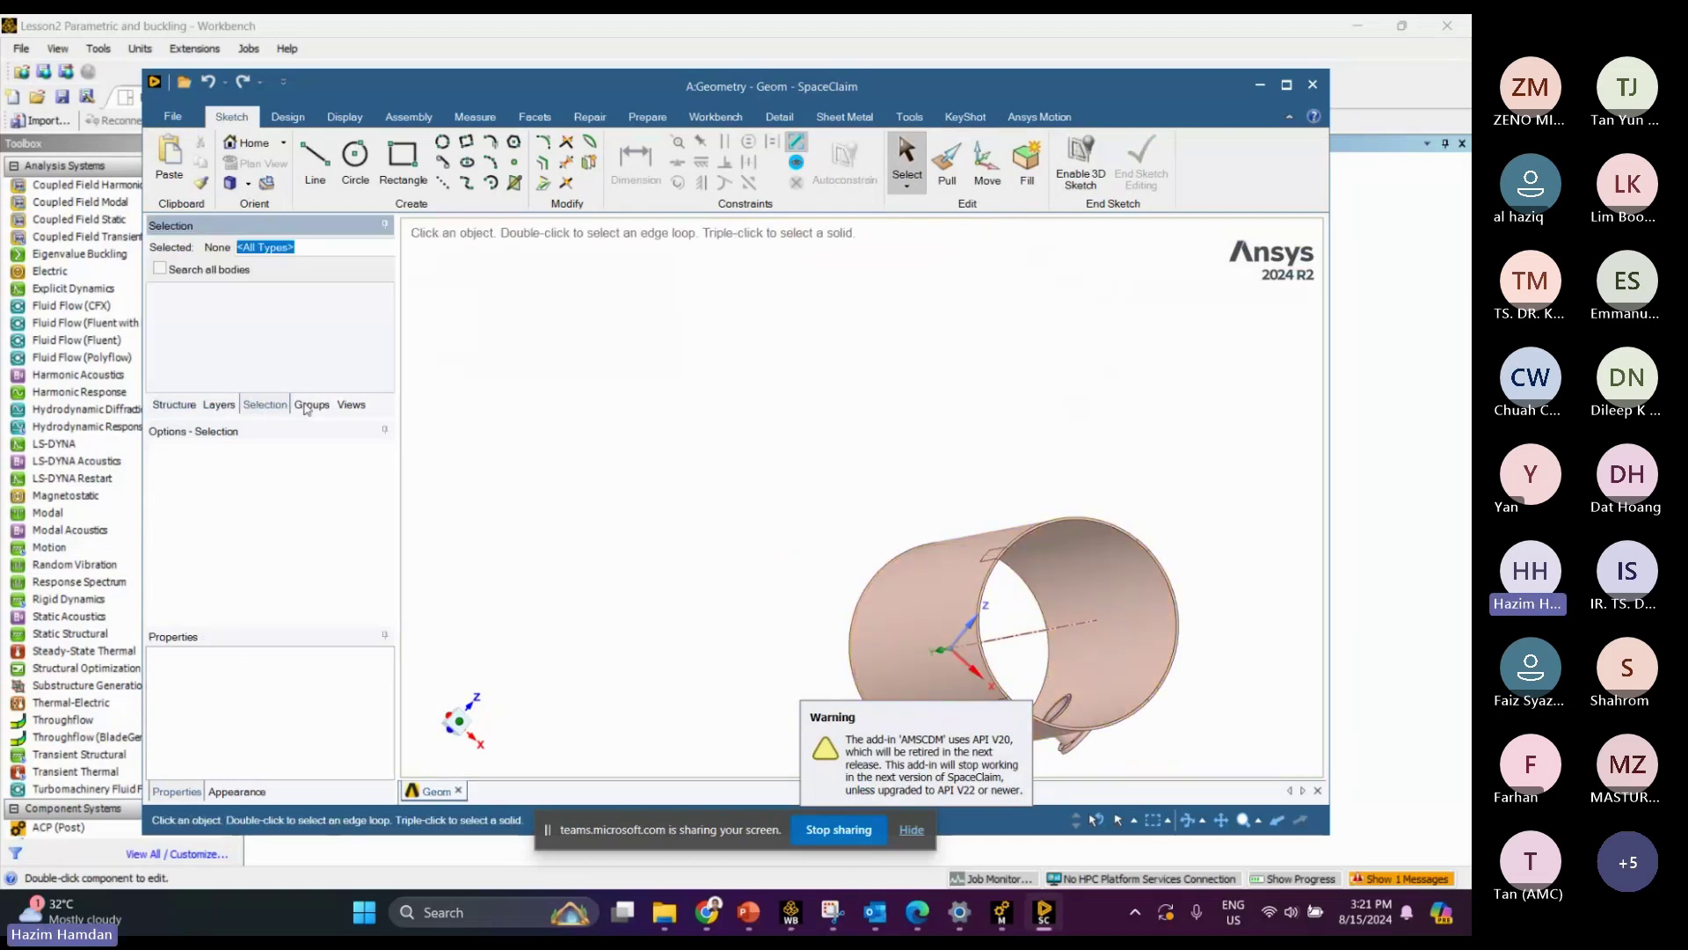
{"action": "left_click", "coordinate": [246, 325]}
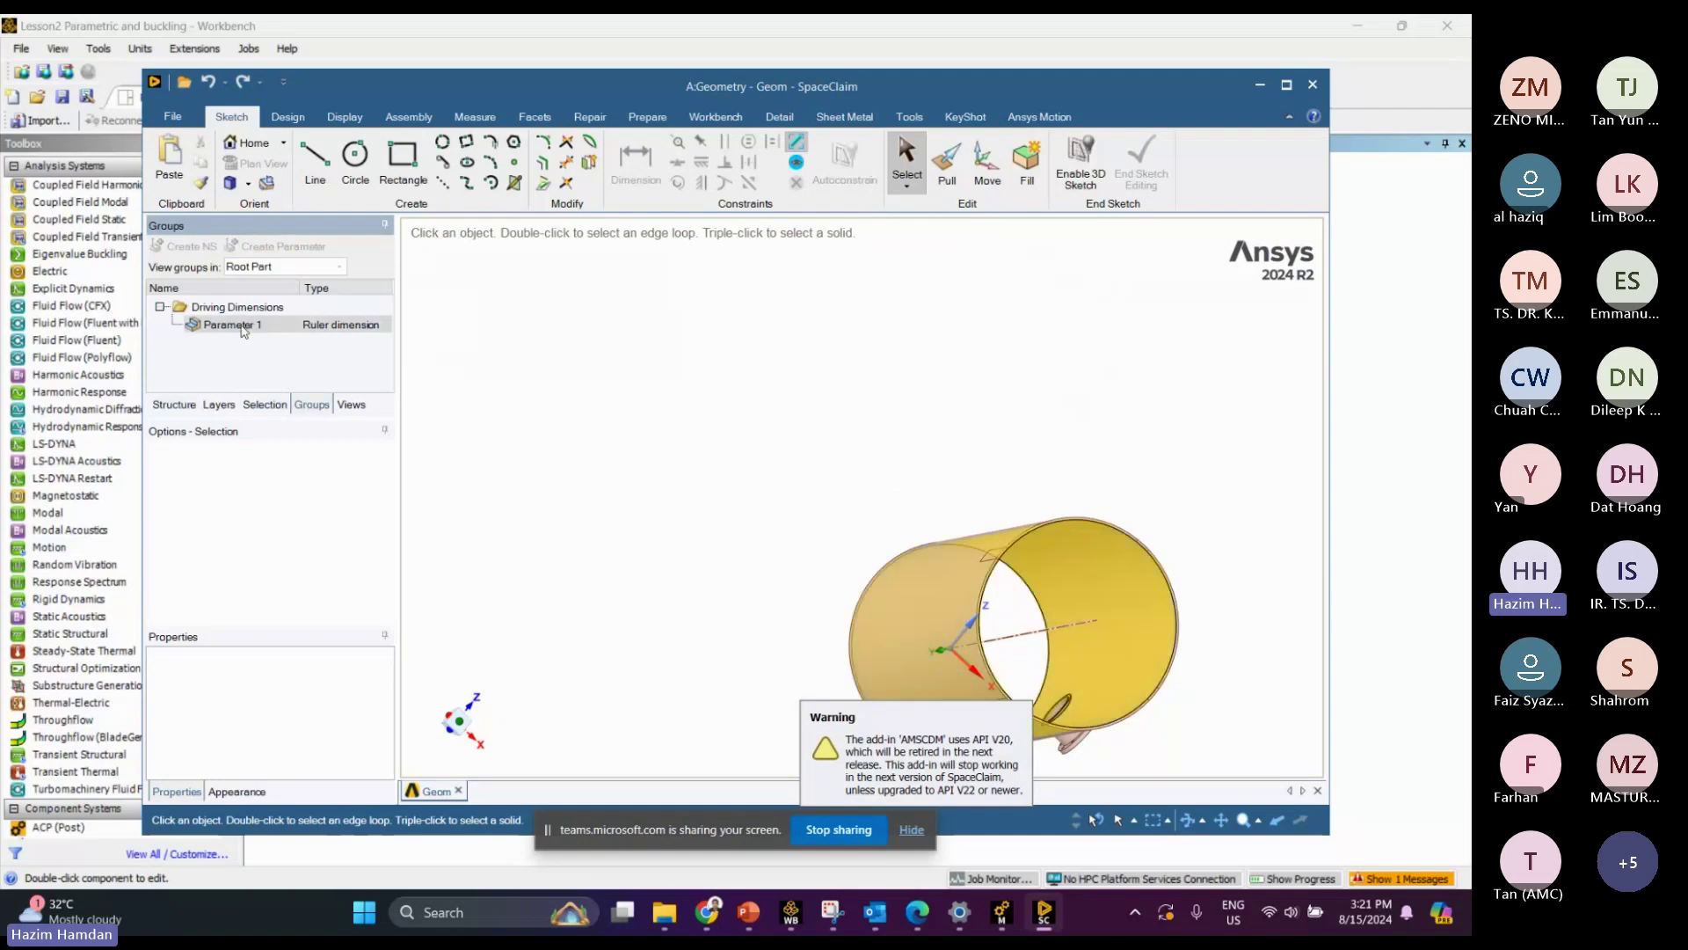
{"action": "left_click", "coordinate": [244, 330]}
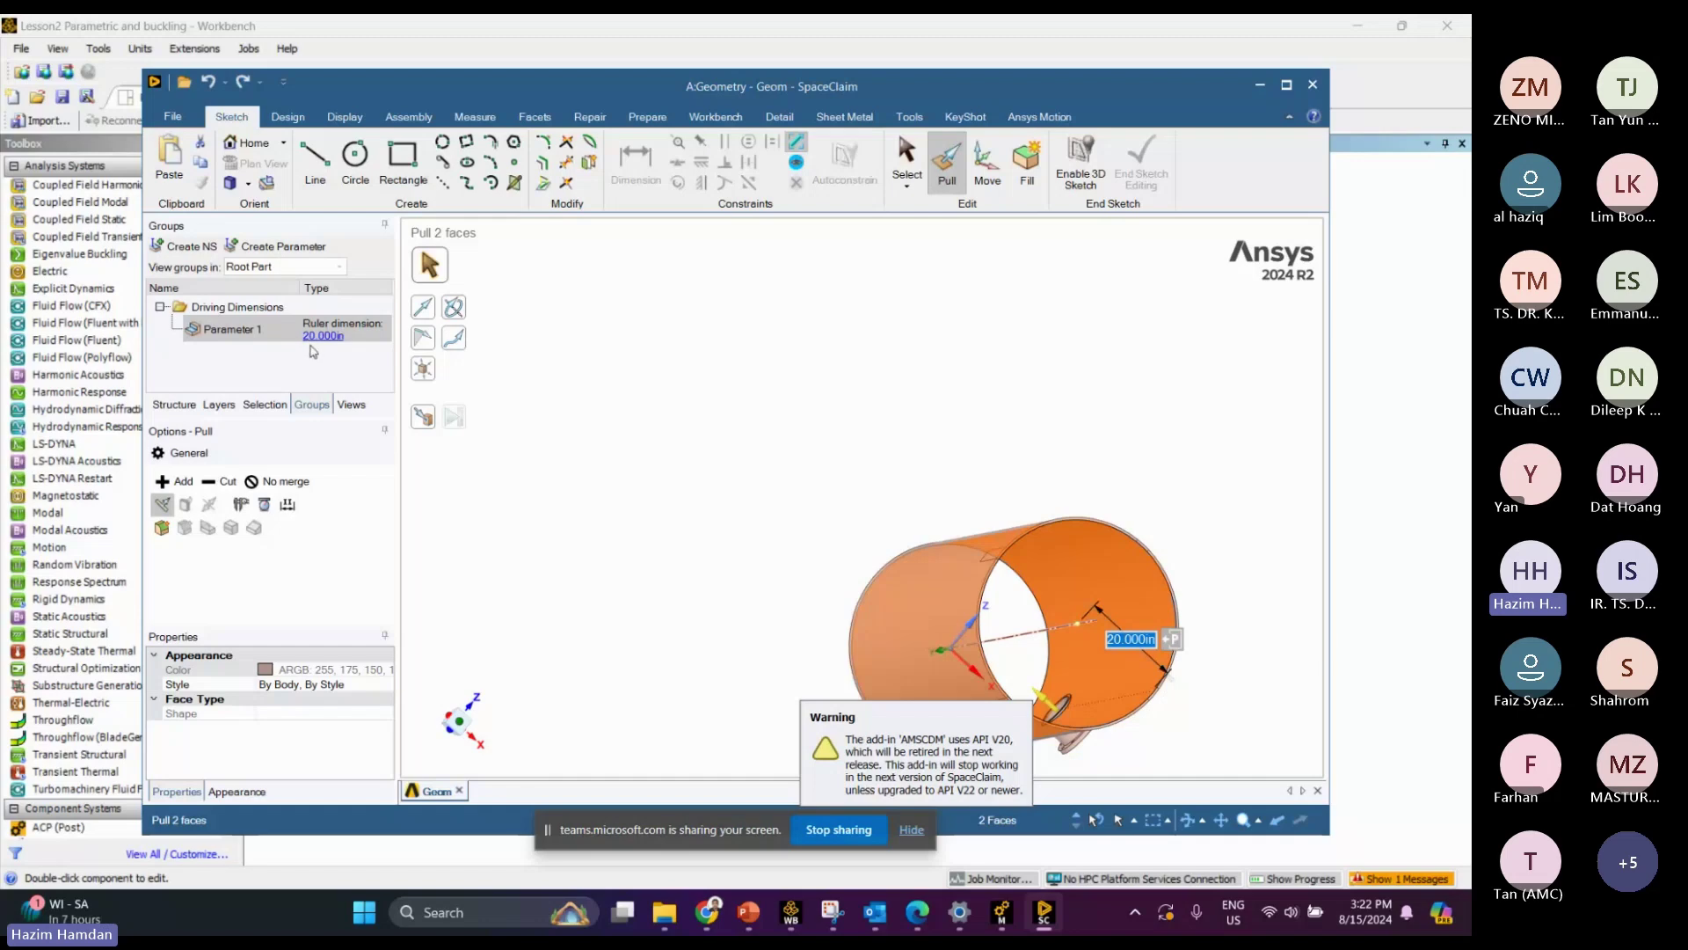
{"action": "left_click", "coordinate": [1309, 88]}
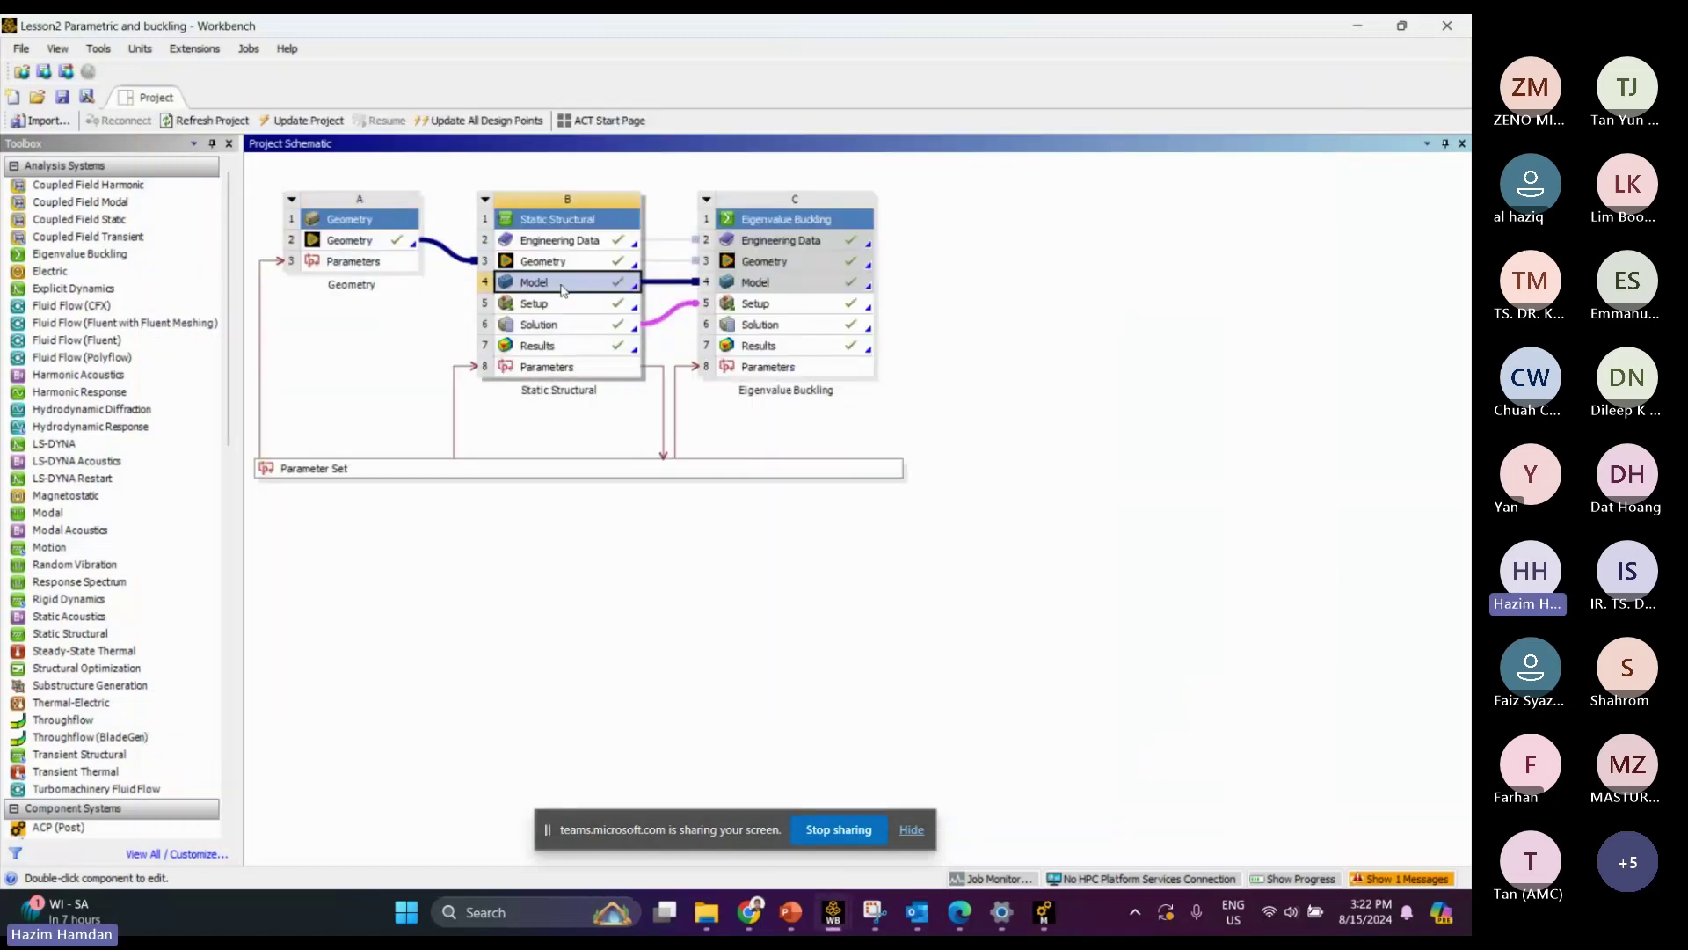
Review the titanium alloy, carbon steel and stainless steel properties in the Static Structural engineering data, and close it
{"action": "right_click", "coordinate": [557, 283]}
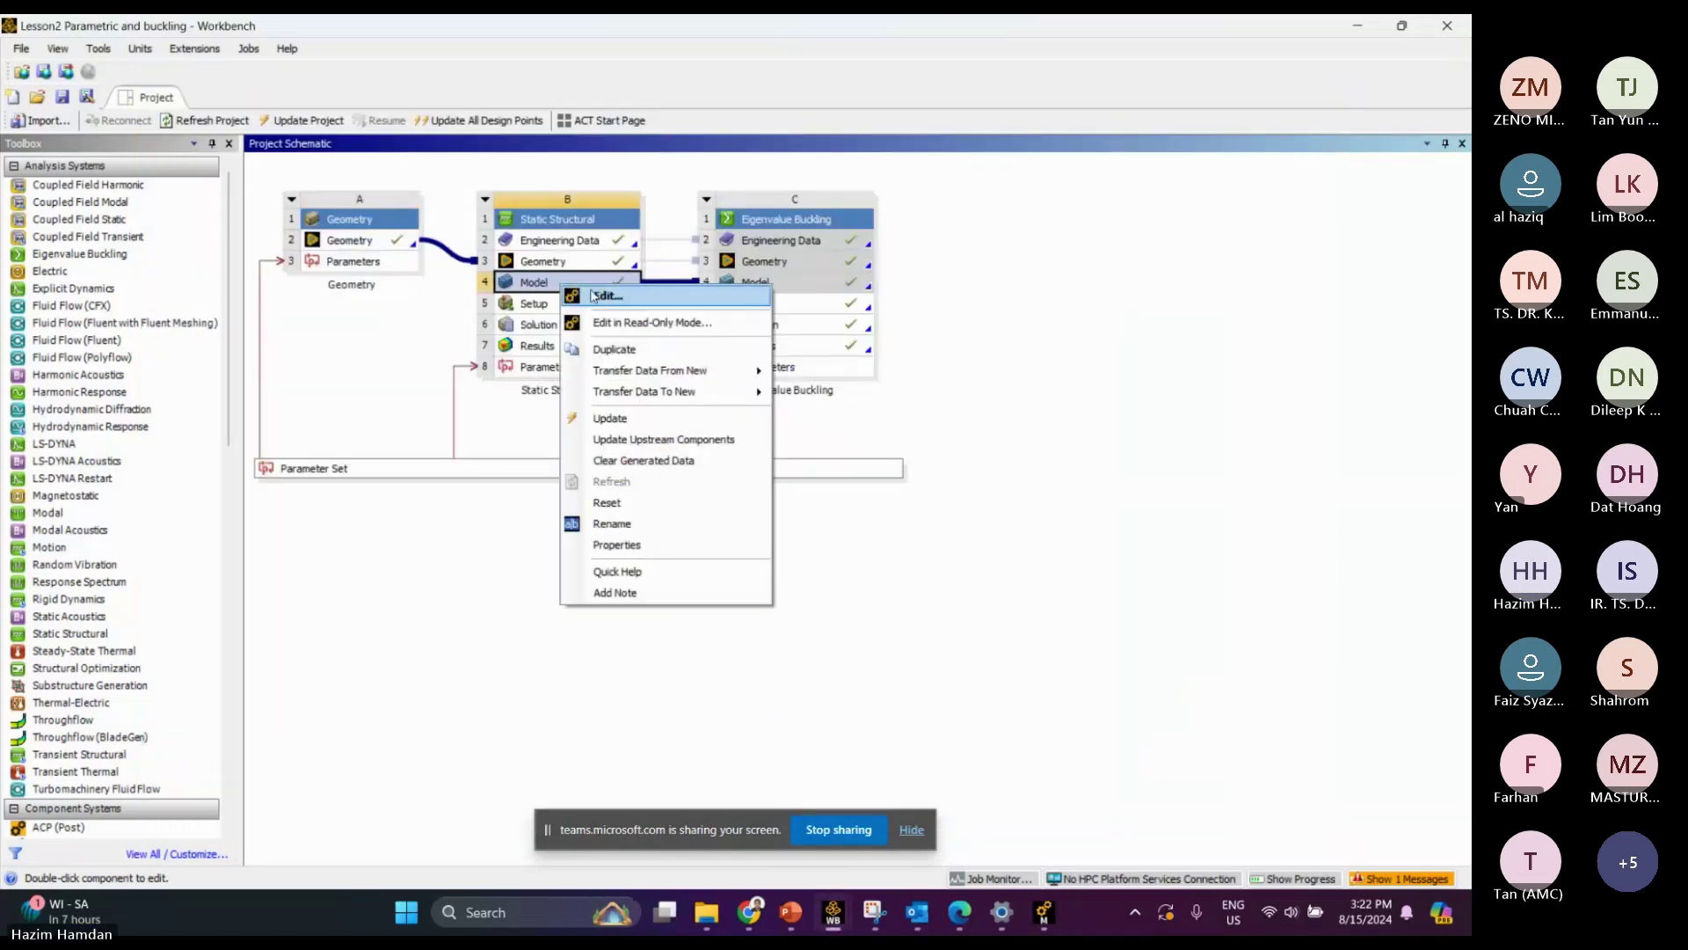
{"action": "left_click", "coordinate": [584, 244]}
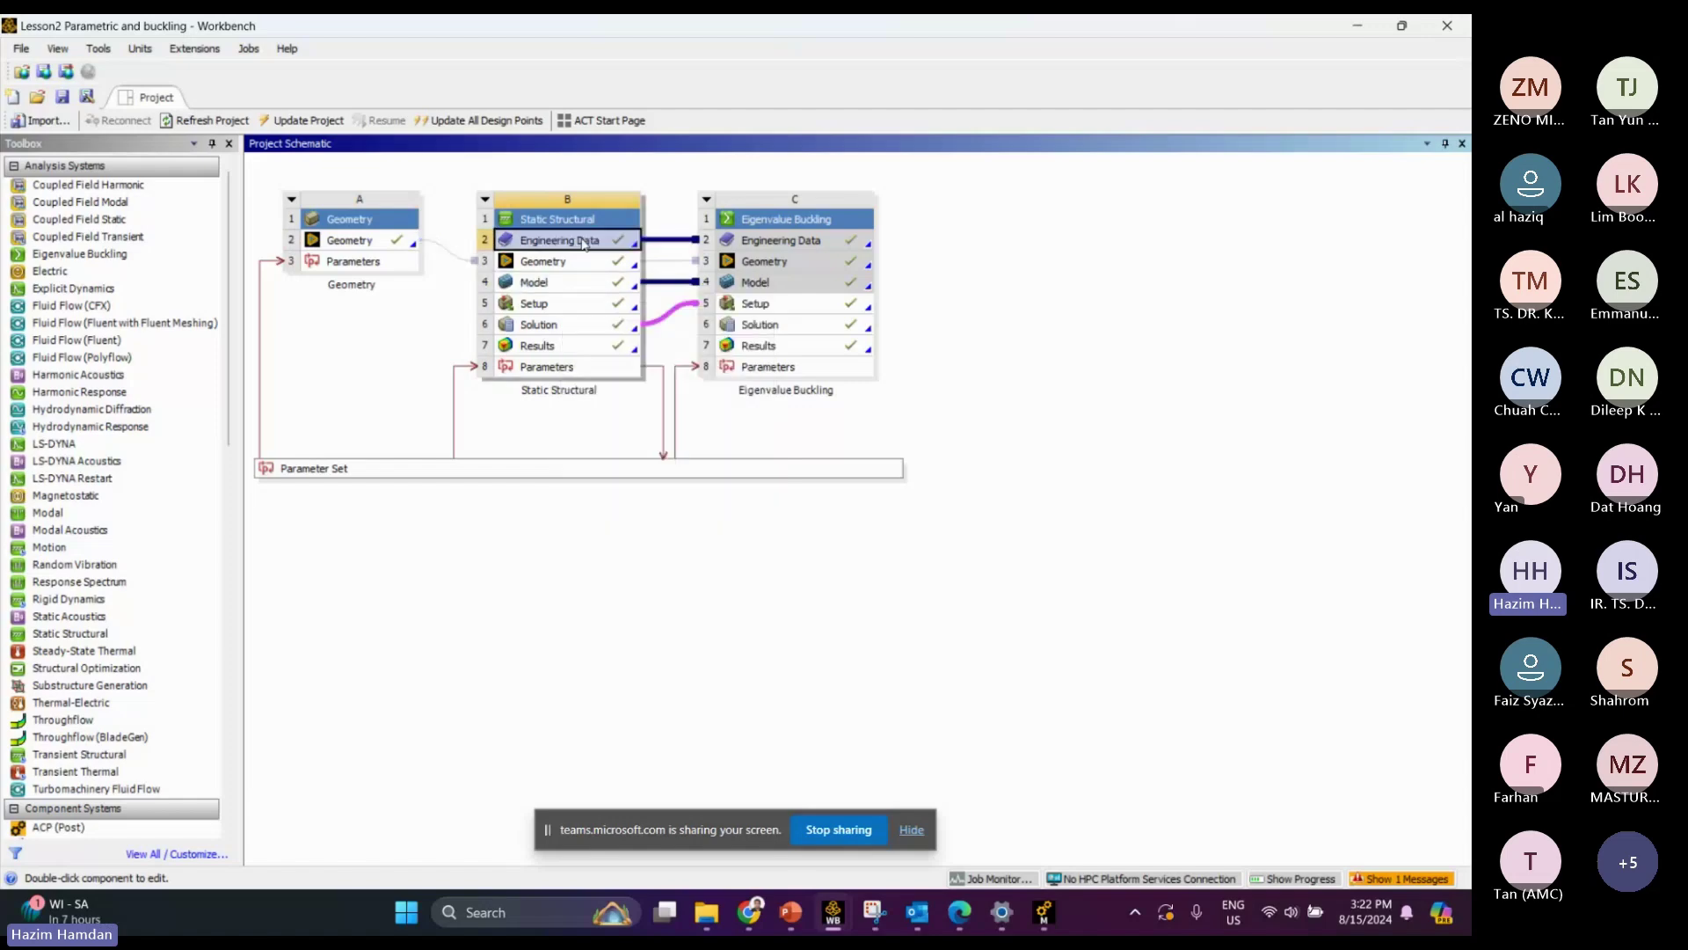
{"action": "double_click", "coordinate": [576, 242]}
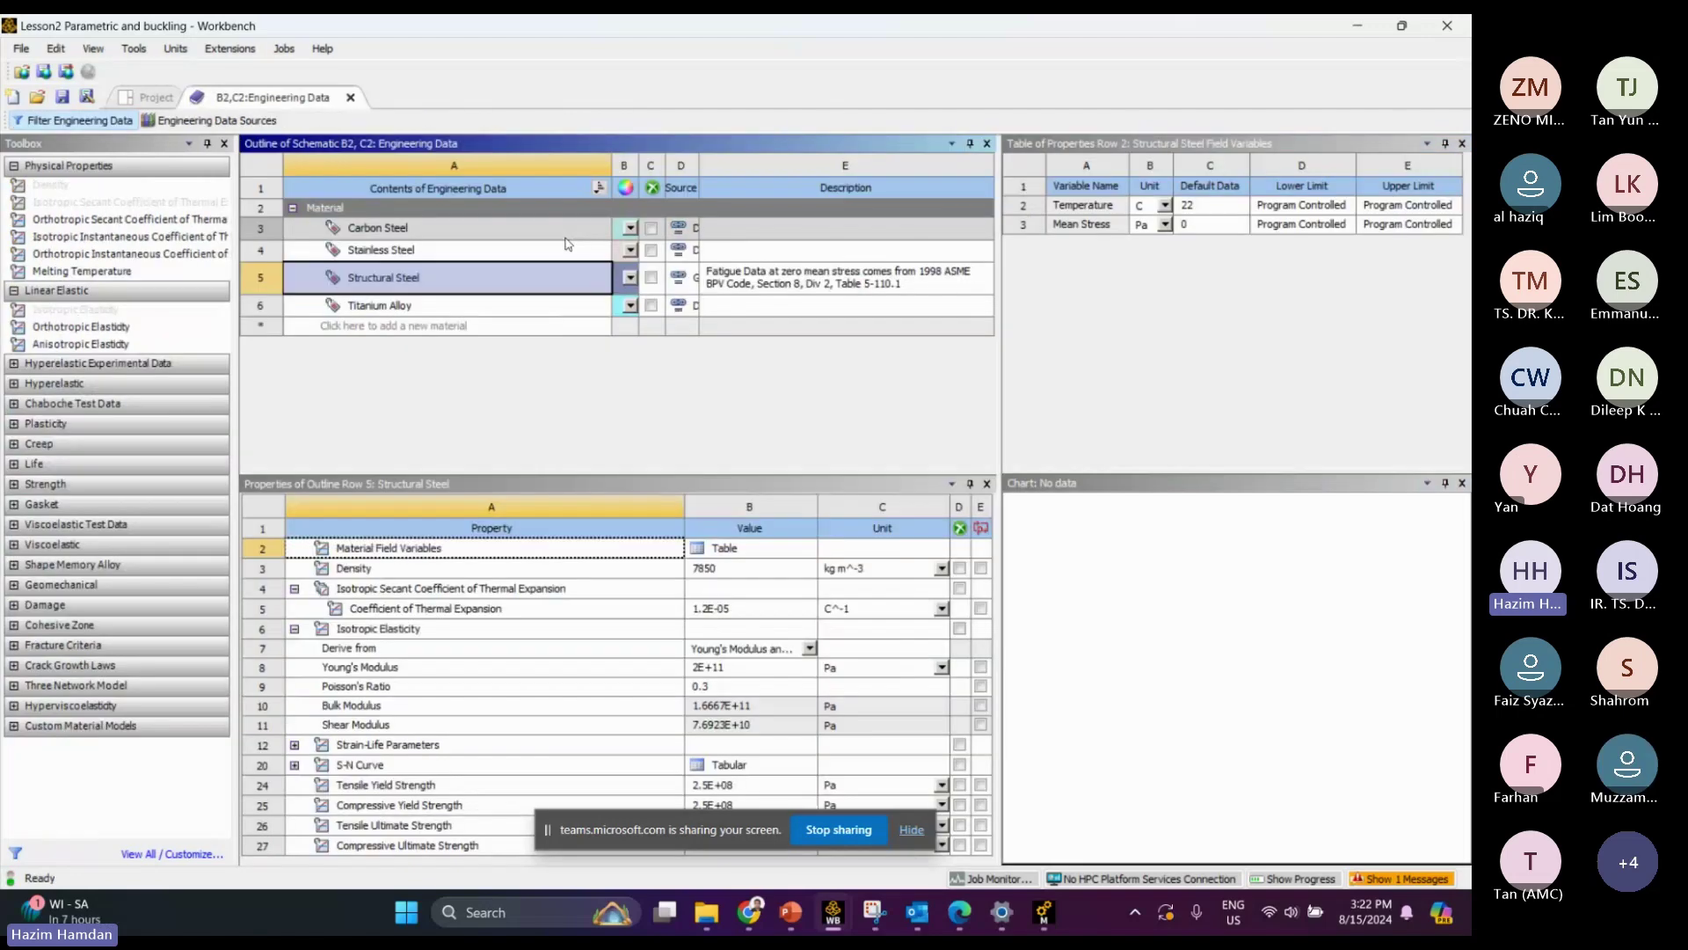
{"action": "left_click", "coordinate": [421, 308]}
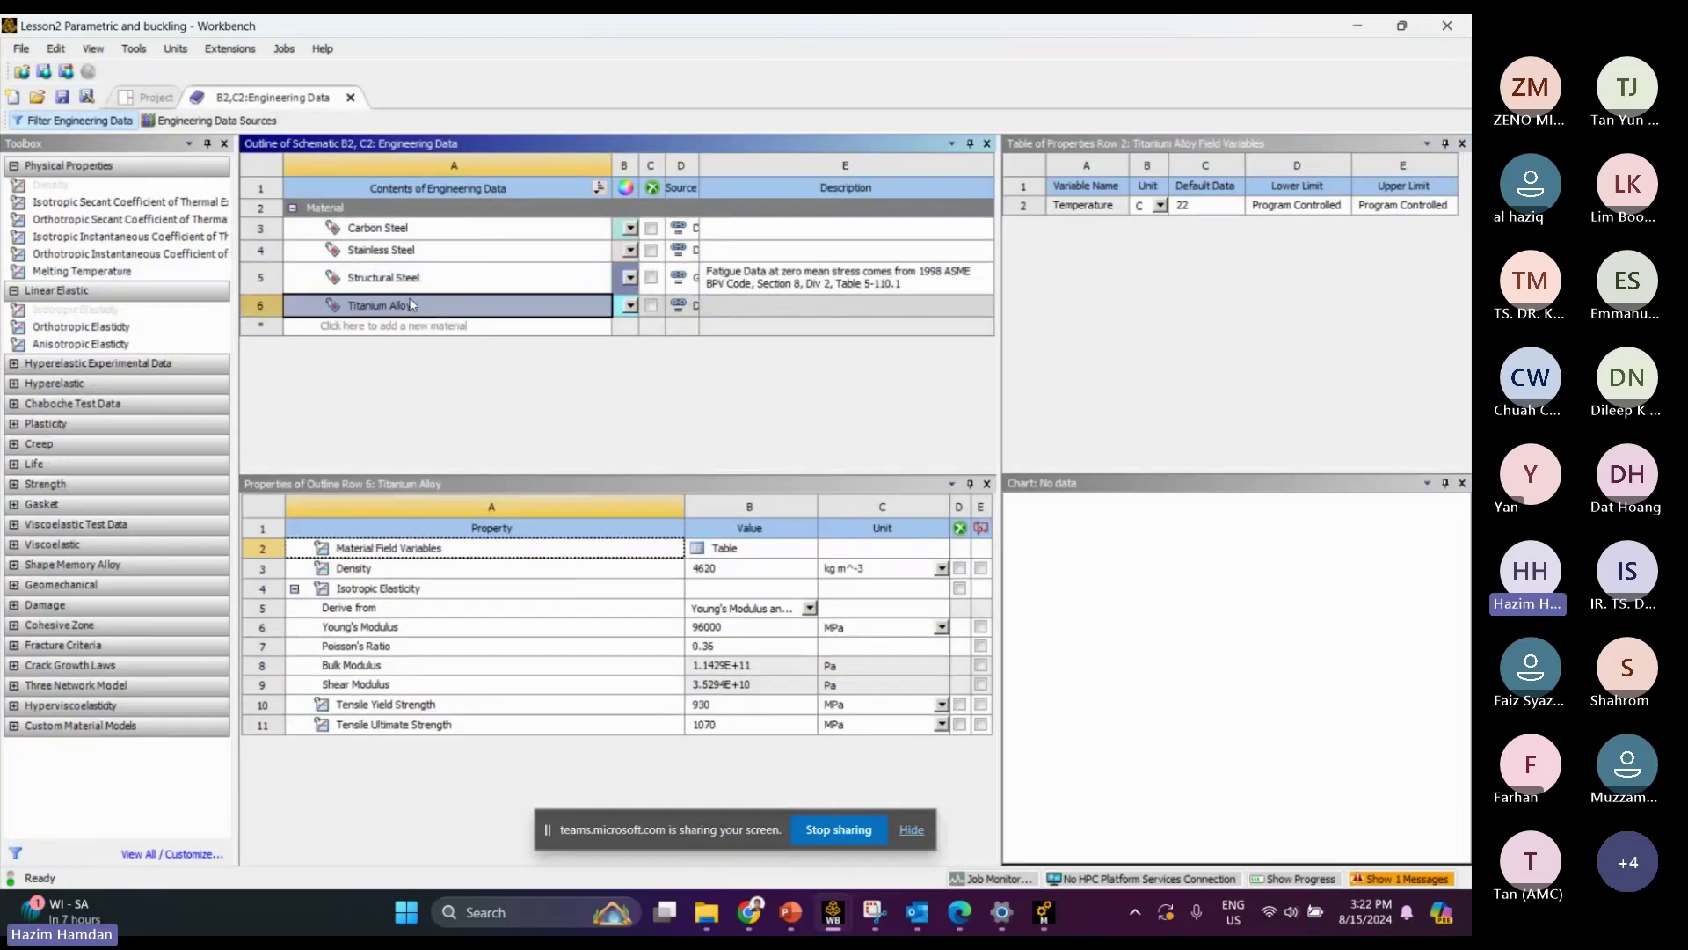
{"action": "left_click", "coordinate": [392, 228]}
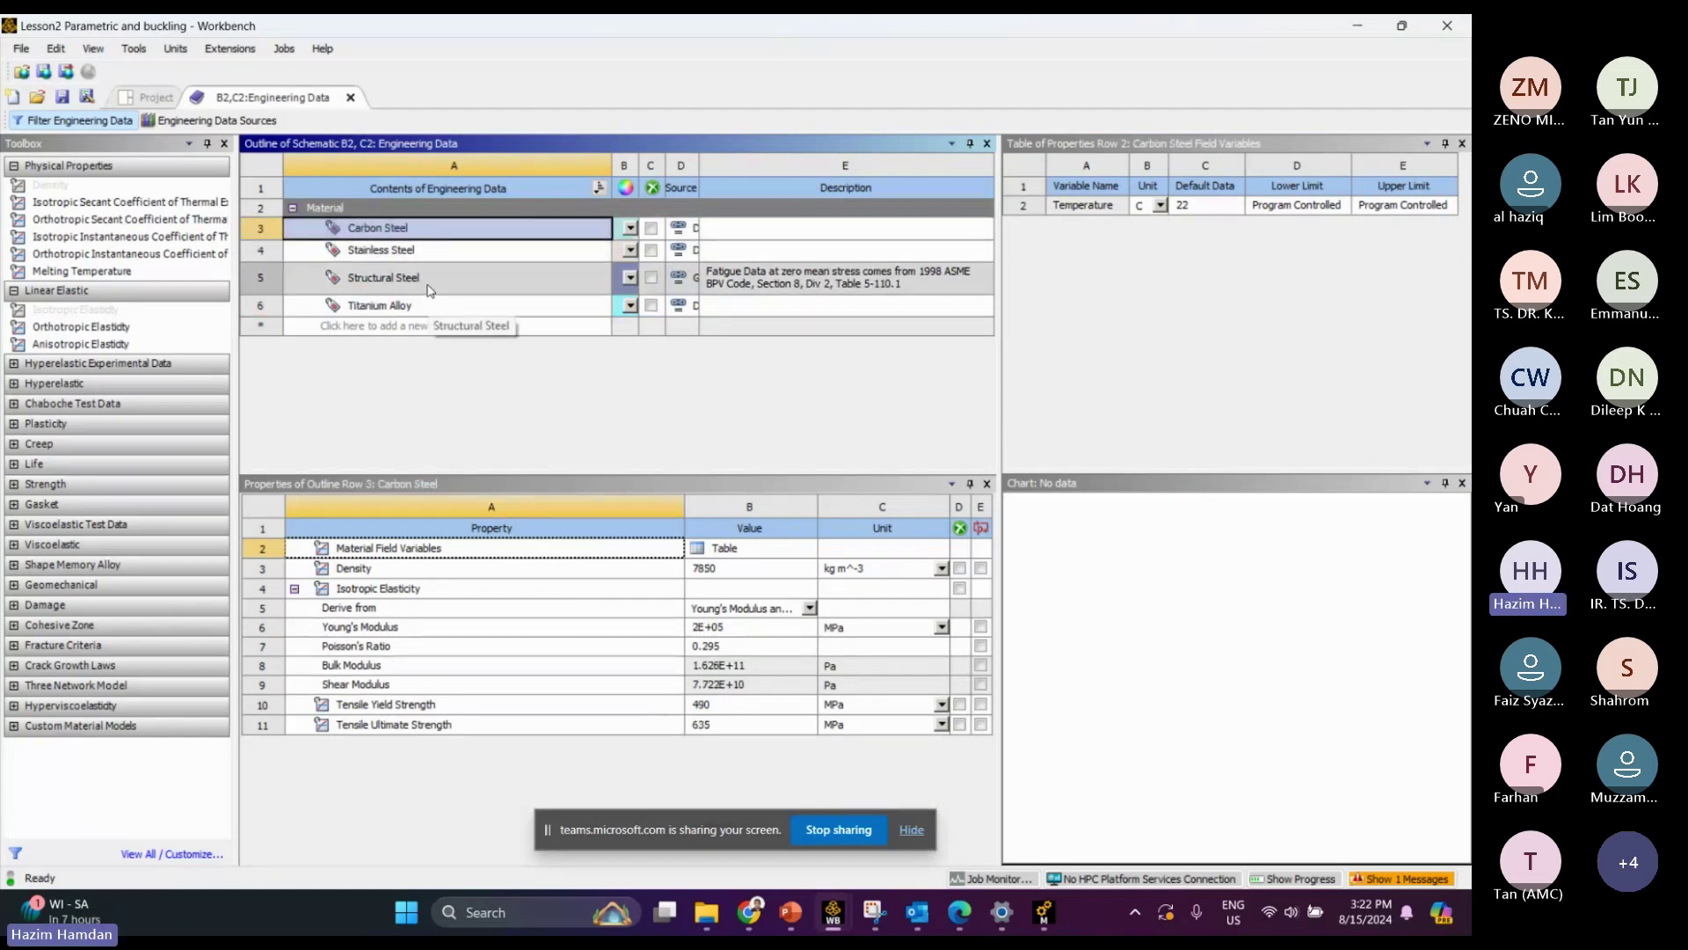
{"action": "left_click", "coordinate": [415, 251]}
{"action": "left_click", "coordinate": [415, 308]}
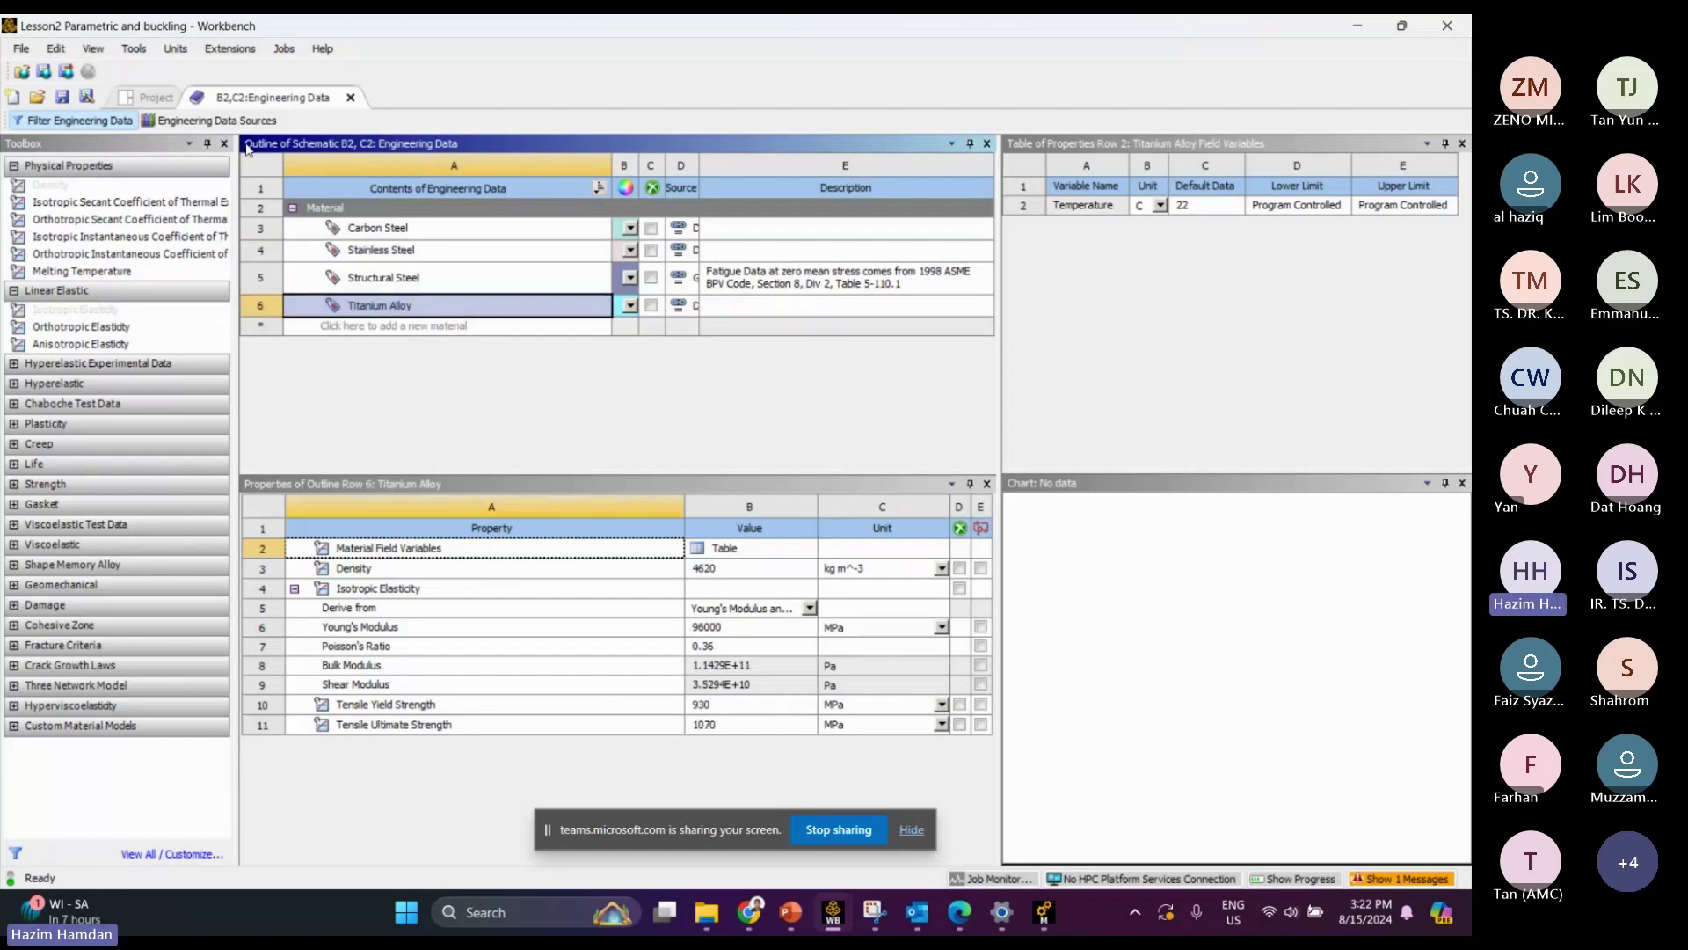
{"action": "left_click", "coordinate": [350, 98]}
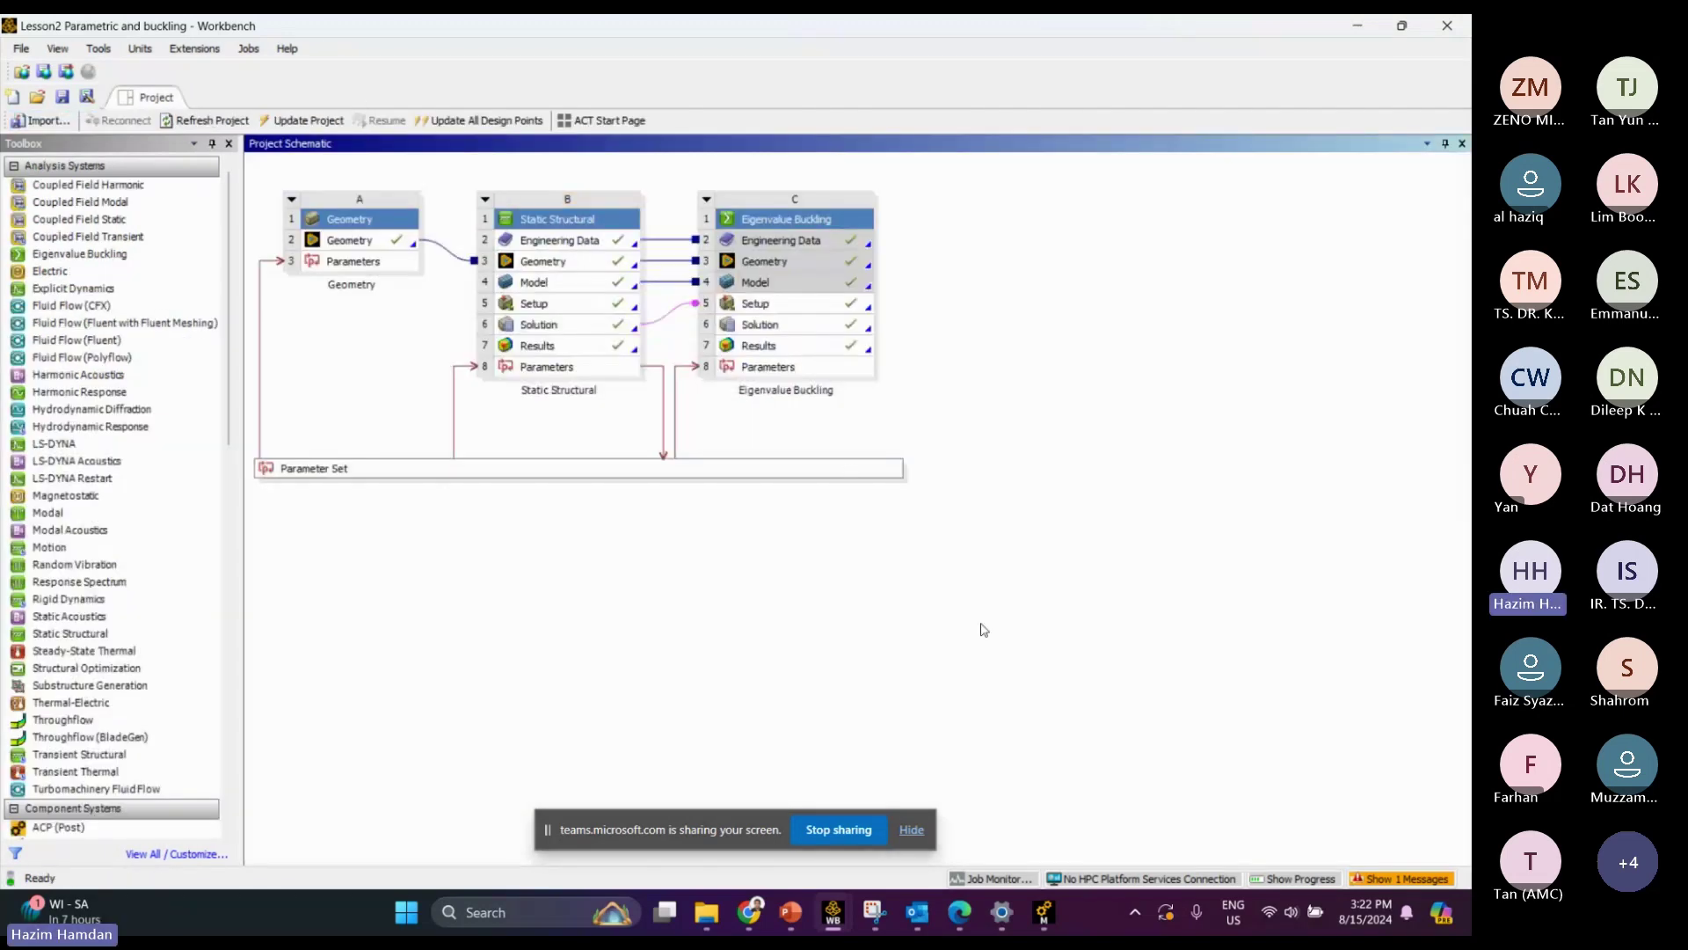
Open the Static Structural model for editing in Mechanical and review its fixed support and pressure load
{"action": "left_click", "coordinate": [560, 288]}
{"action": "right_click", "coordinate": [559, 288]}
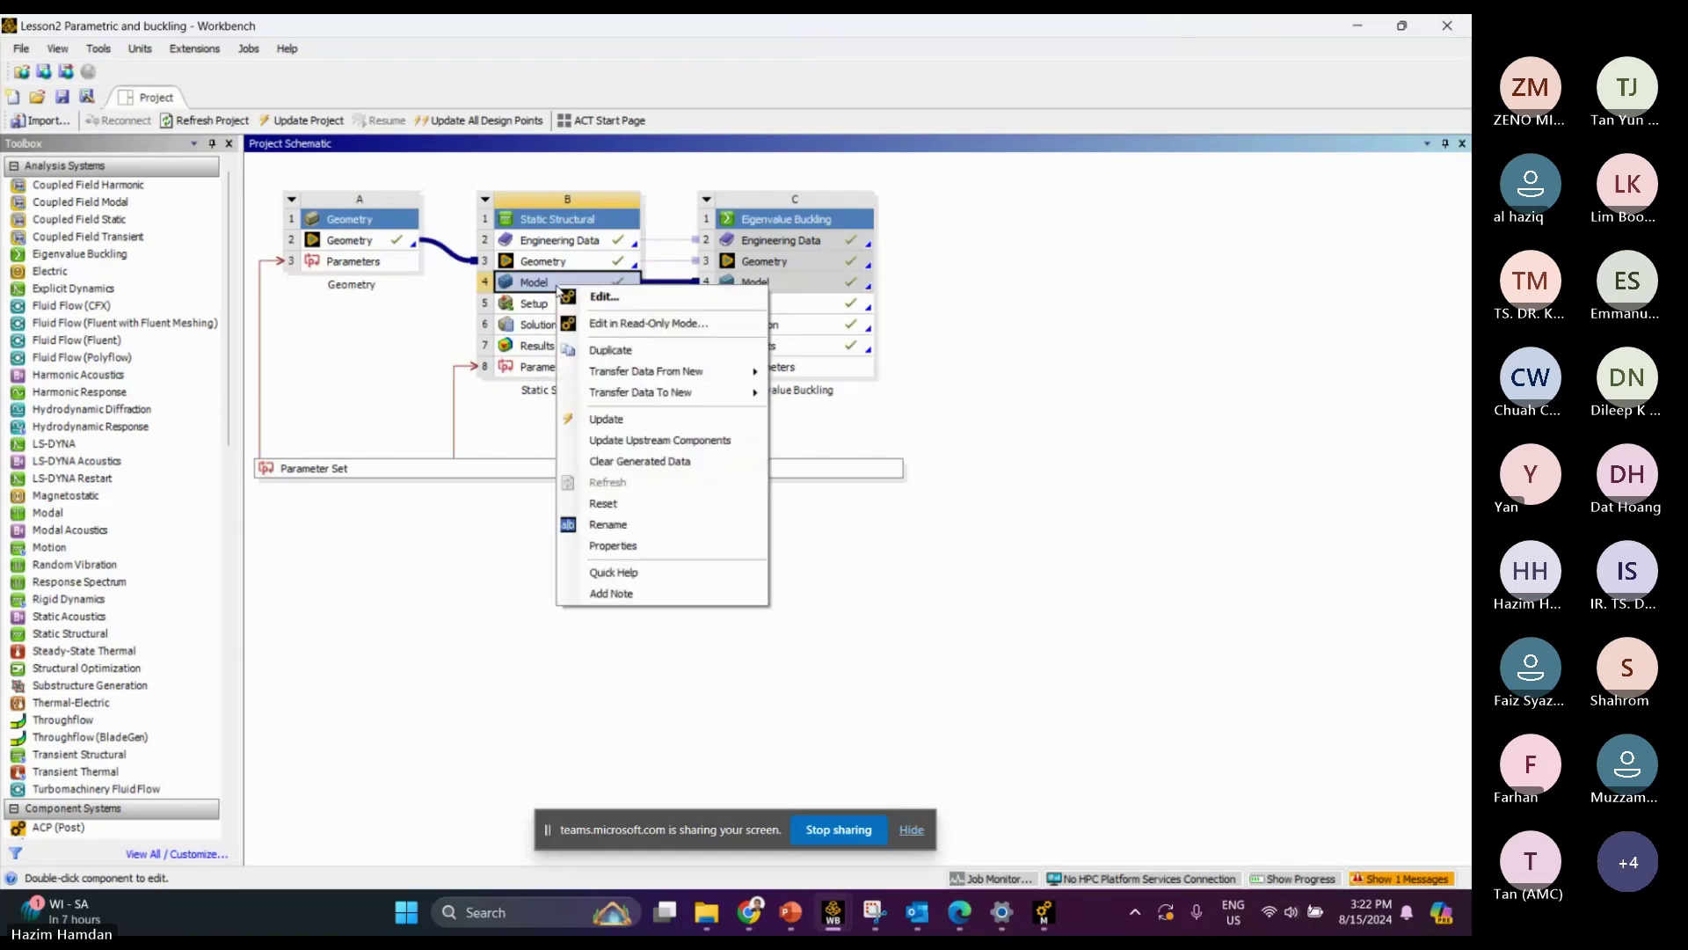
{"action": "left_click", "coordinate": [599, 298]}
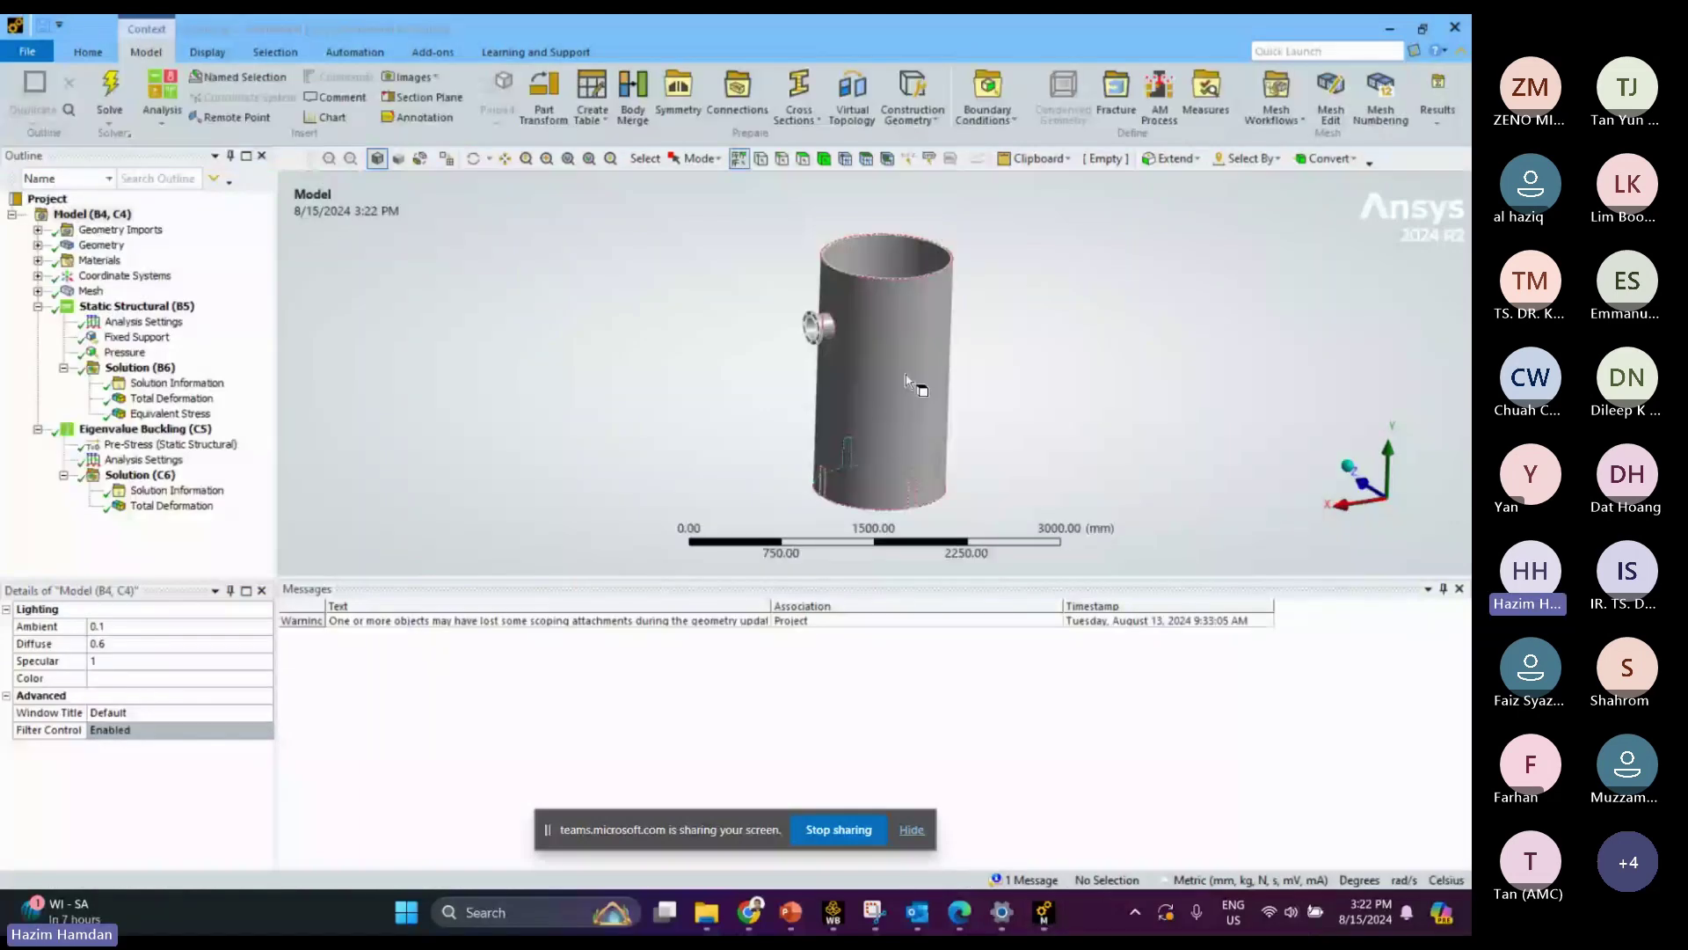
{"action": "left_click", "coordinate": [133, 340]}
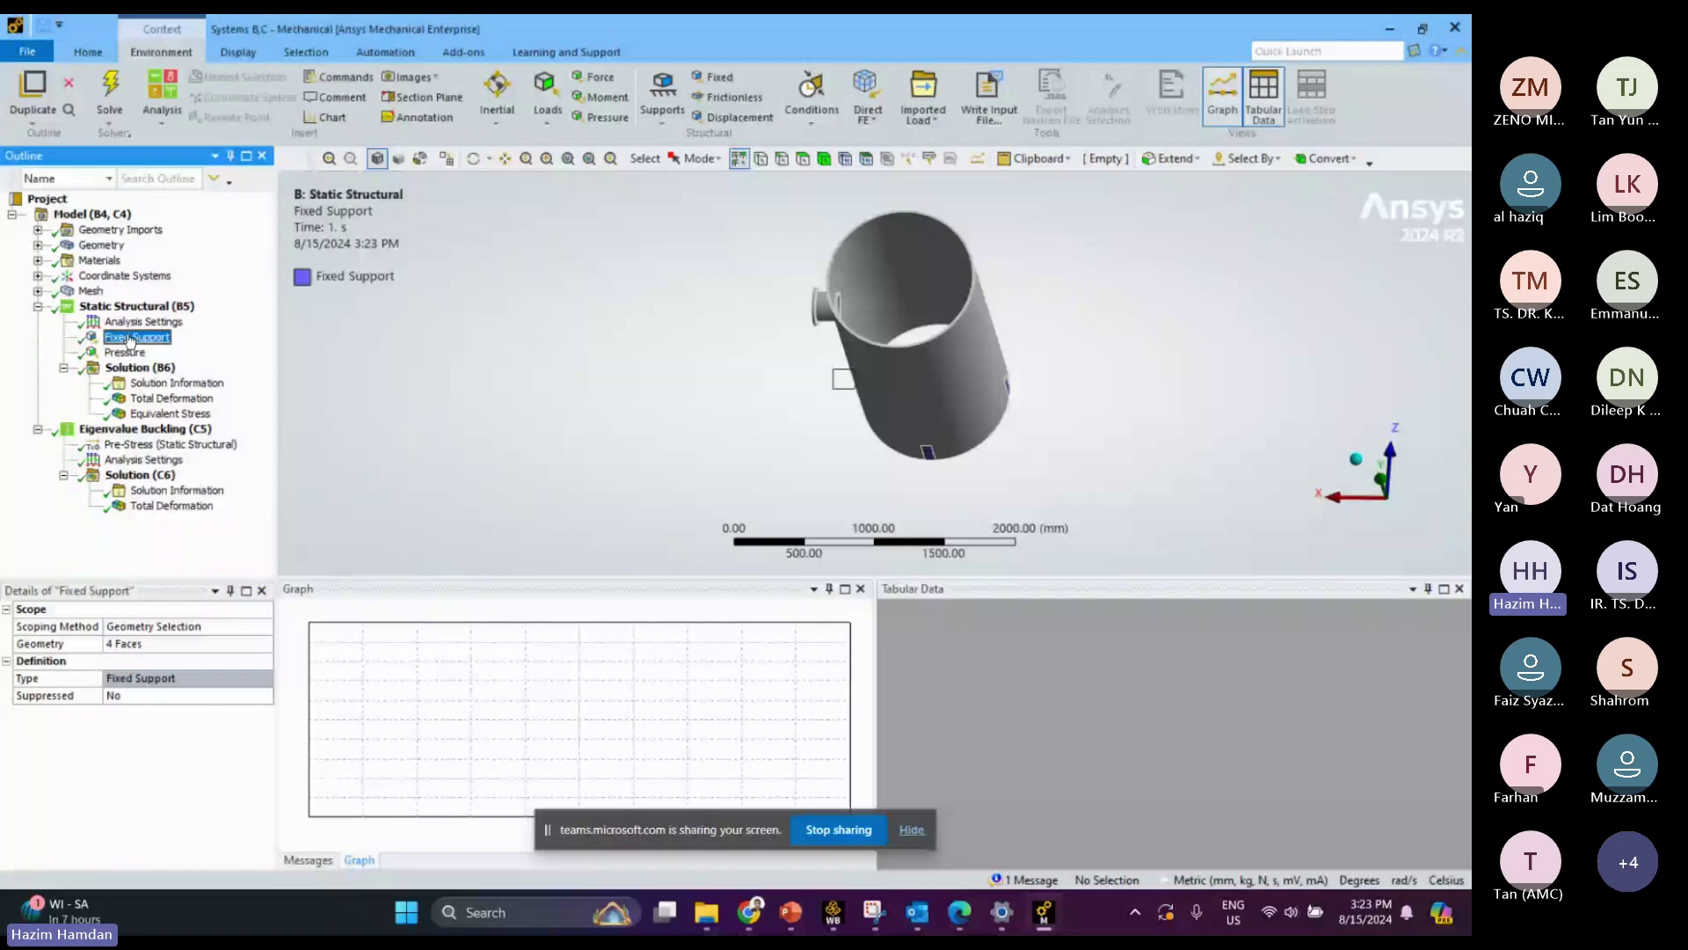
{"action": "left_click", "coordinate": [124, 352]}
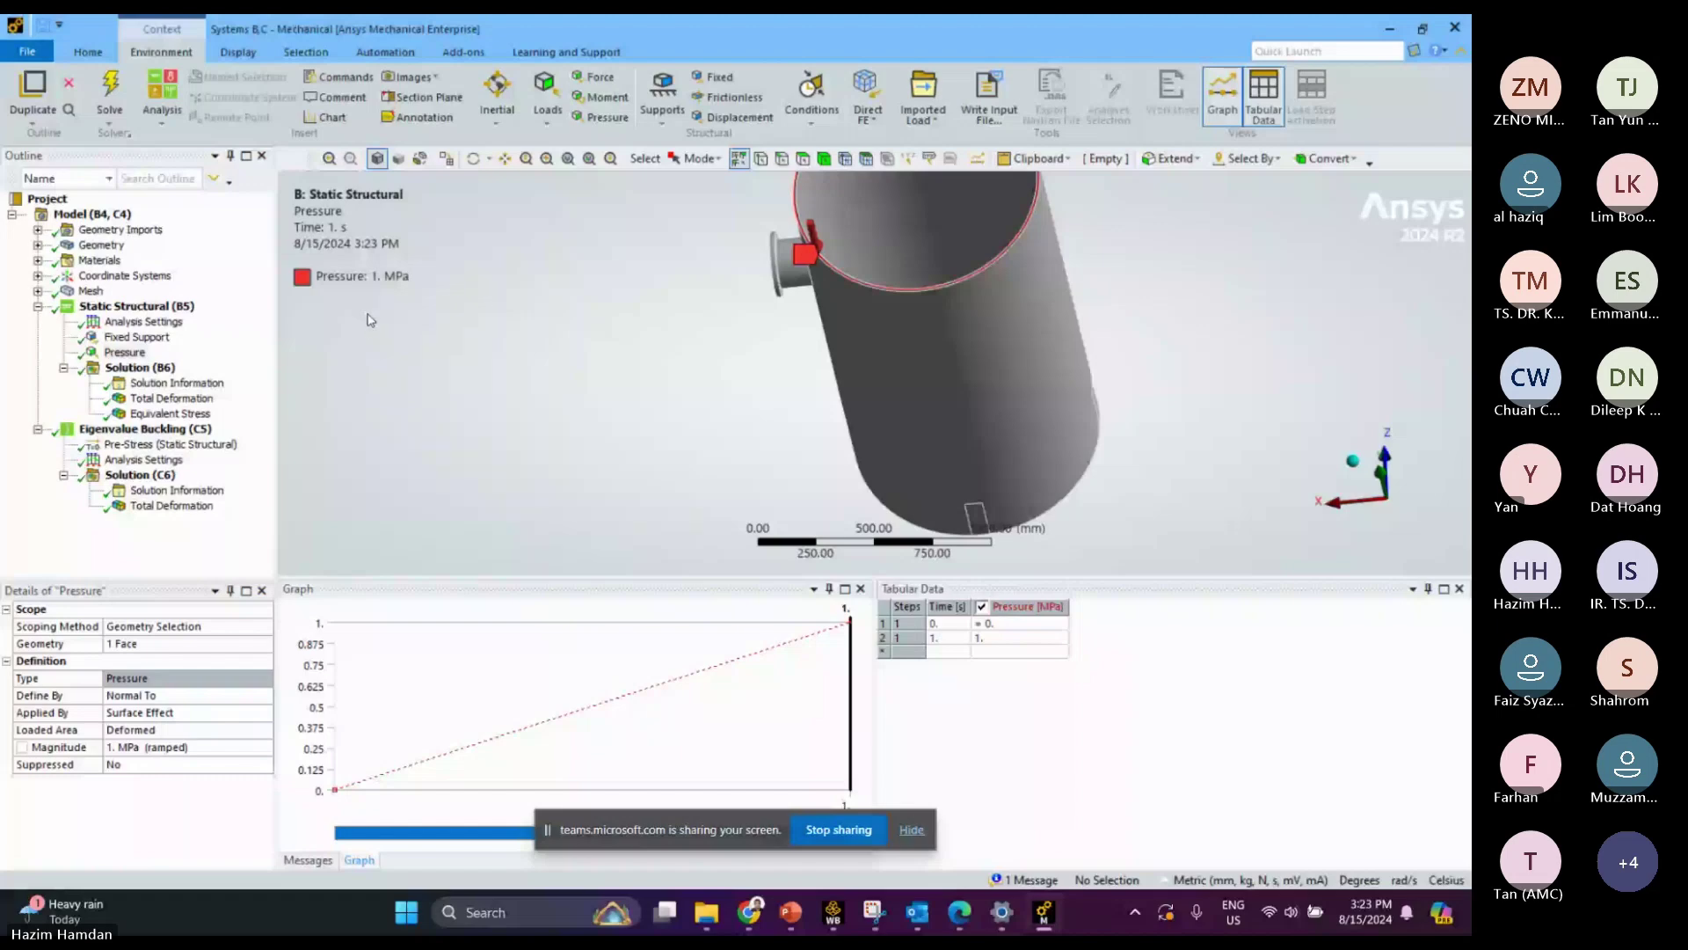
View the static total deformation result and check the material assignment of the Geom\Solid6 body
{"action": "left_click", "coordinate": [207, 396]}
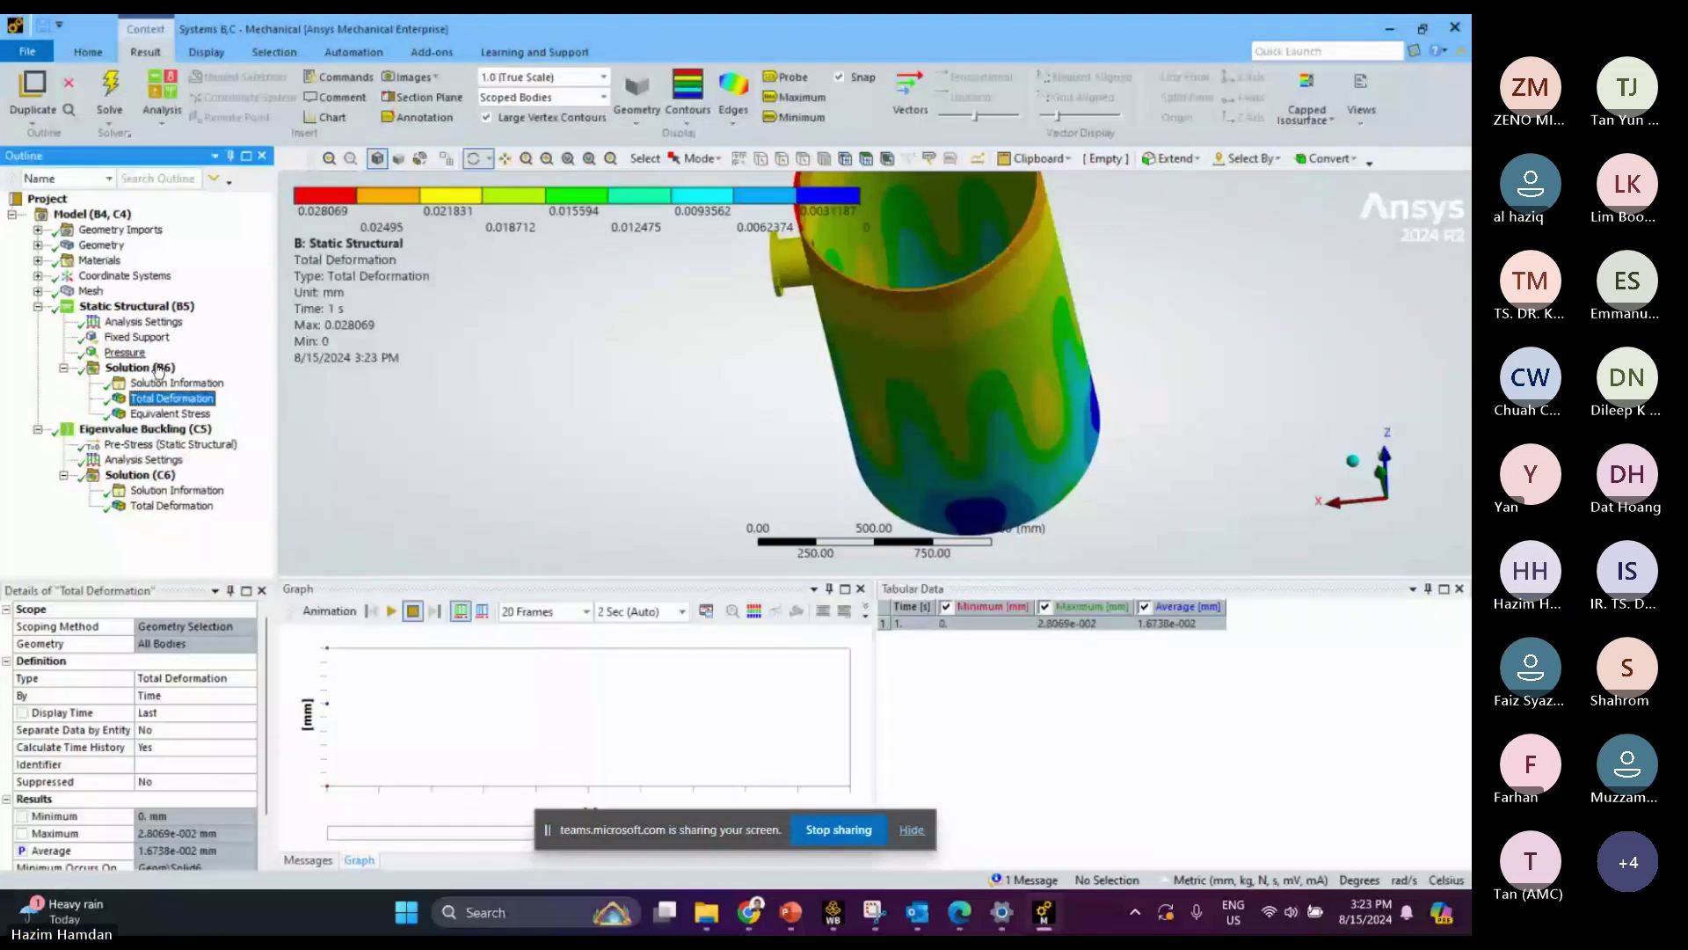
{"action": "left_click", "coordinate": [796, 297]}
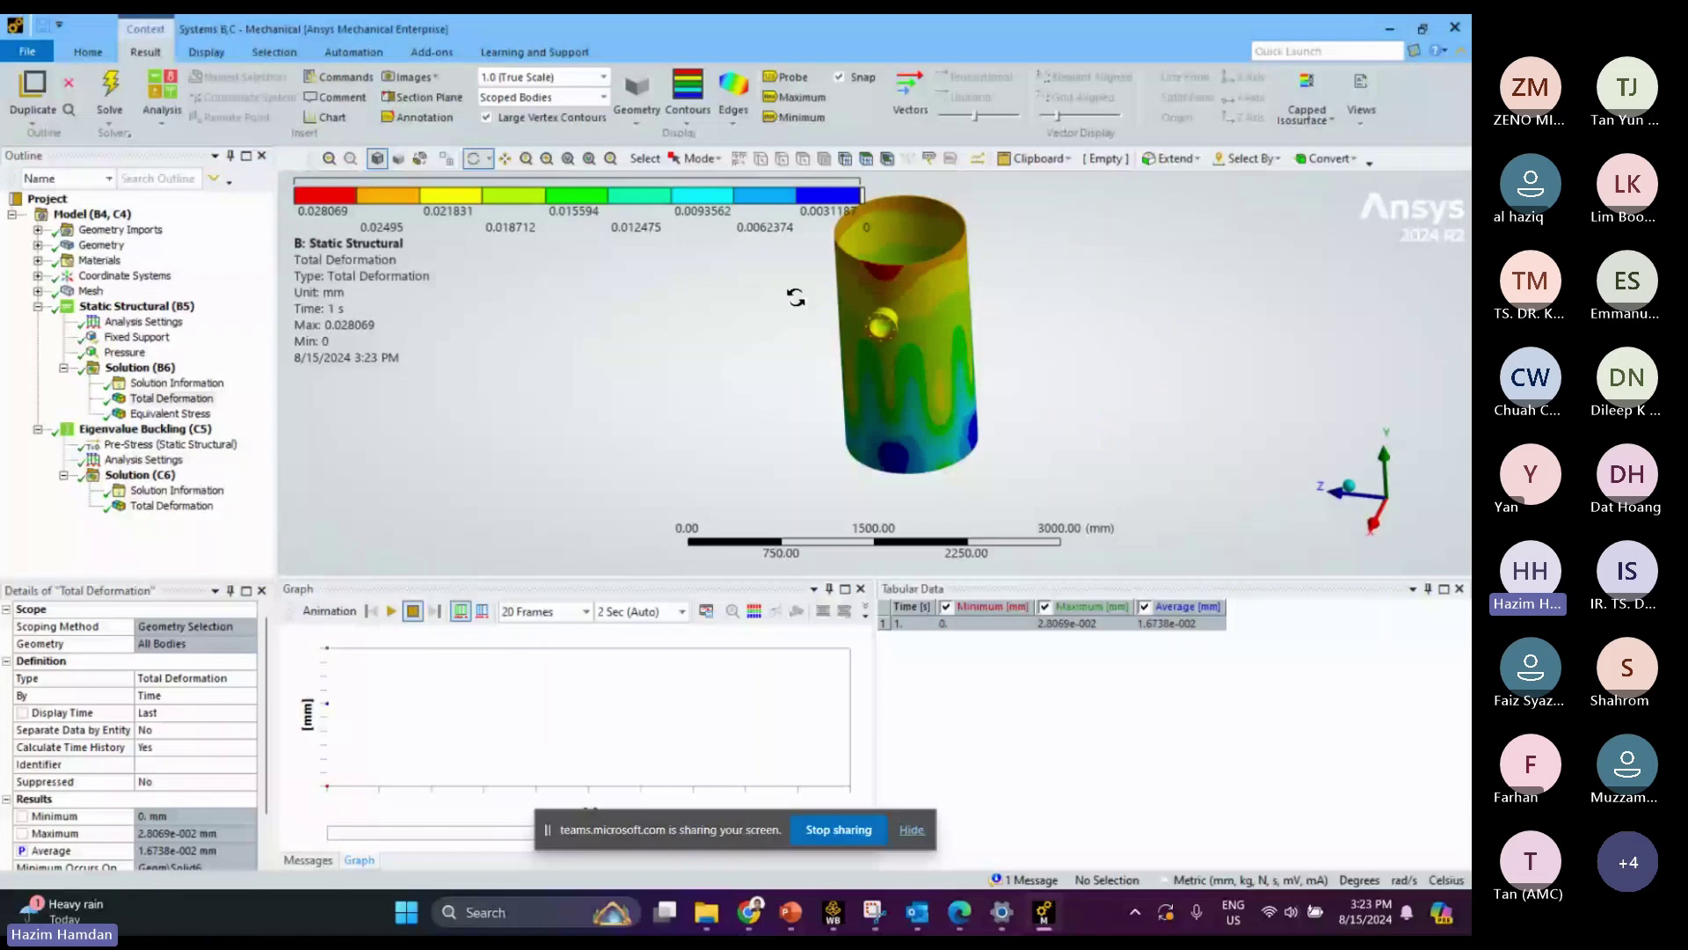
{"action": "left_click", "coordinate": [83, 245]}
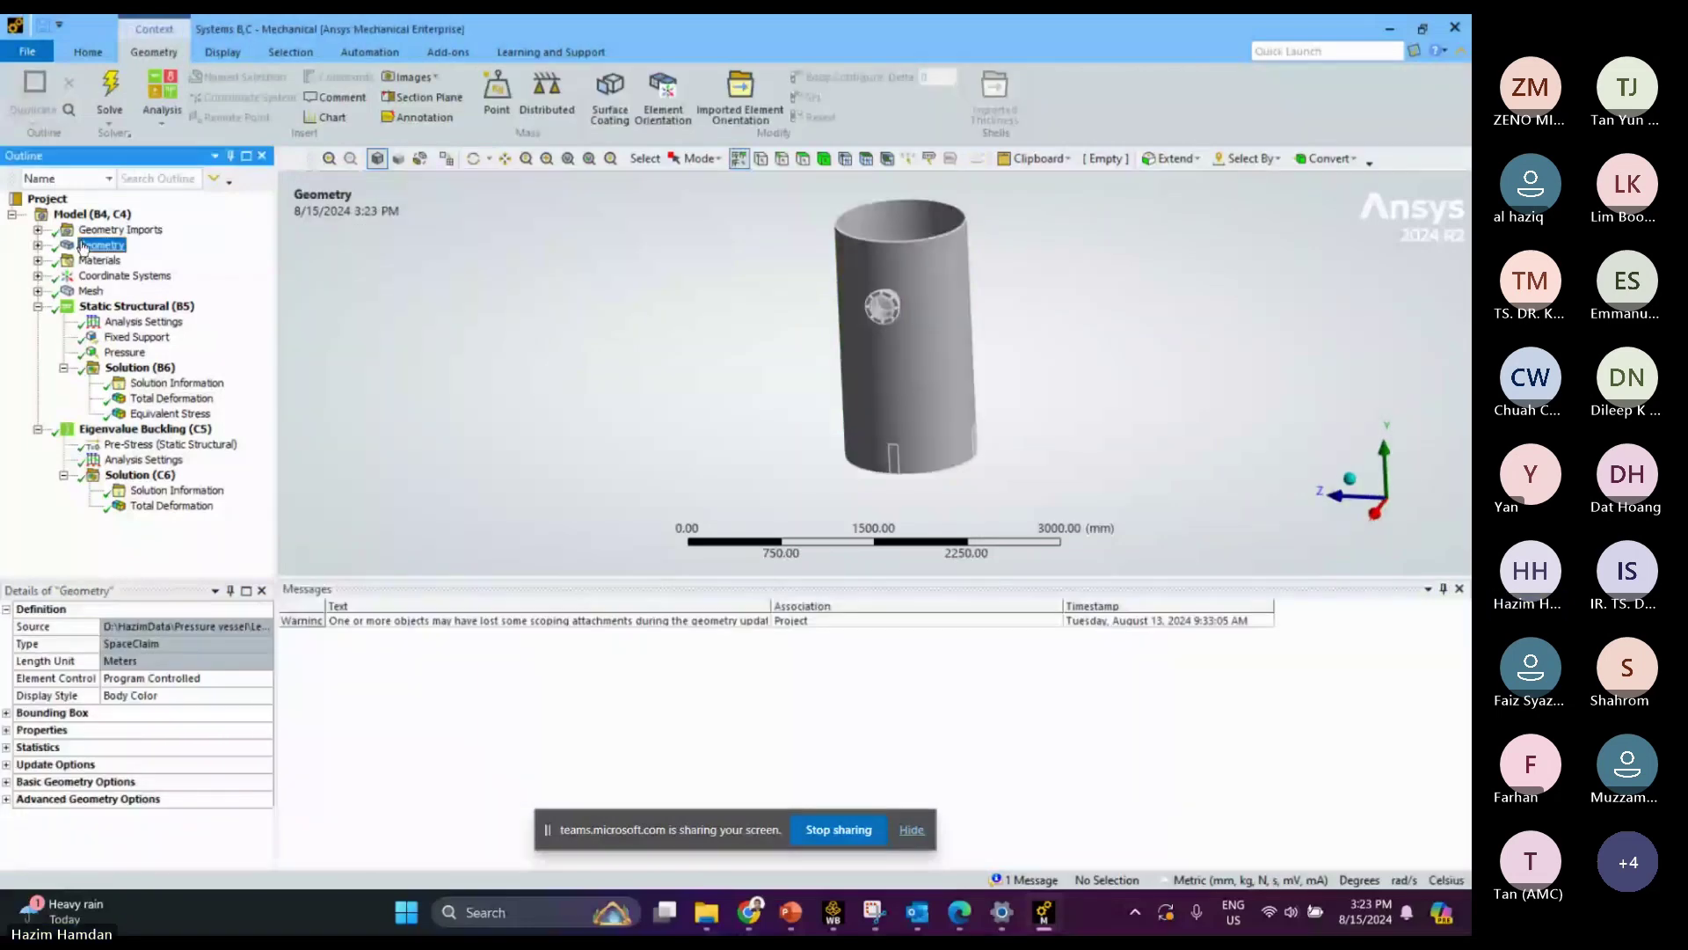
{"action": "key", "text": "Right"}
{"action": "key", "text": "Down"}
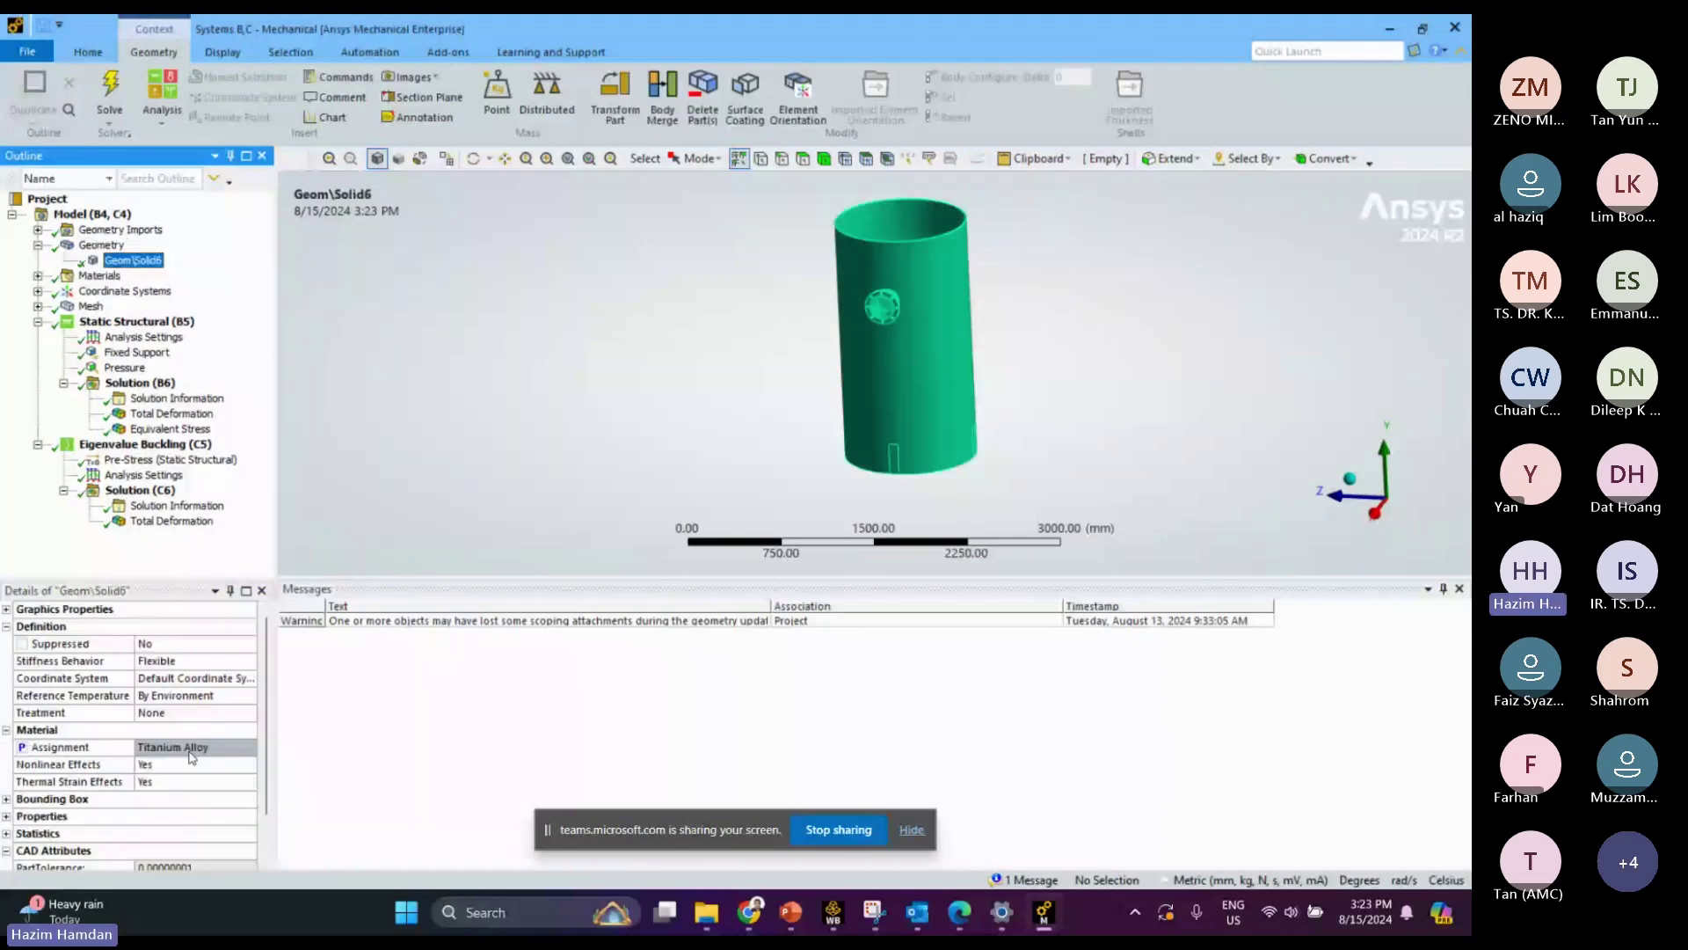
Examine the equivalent stress result on the vessel from another angle, and close Mechanical
{"action": "left_click", "coordinate": [169, 428]}
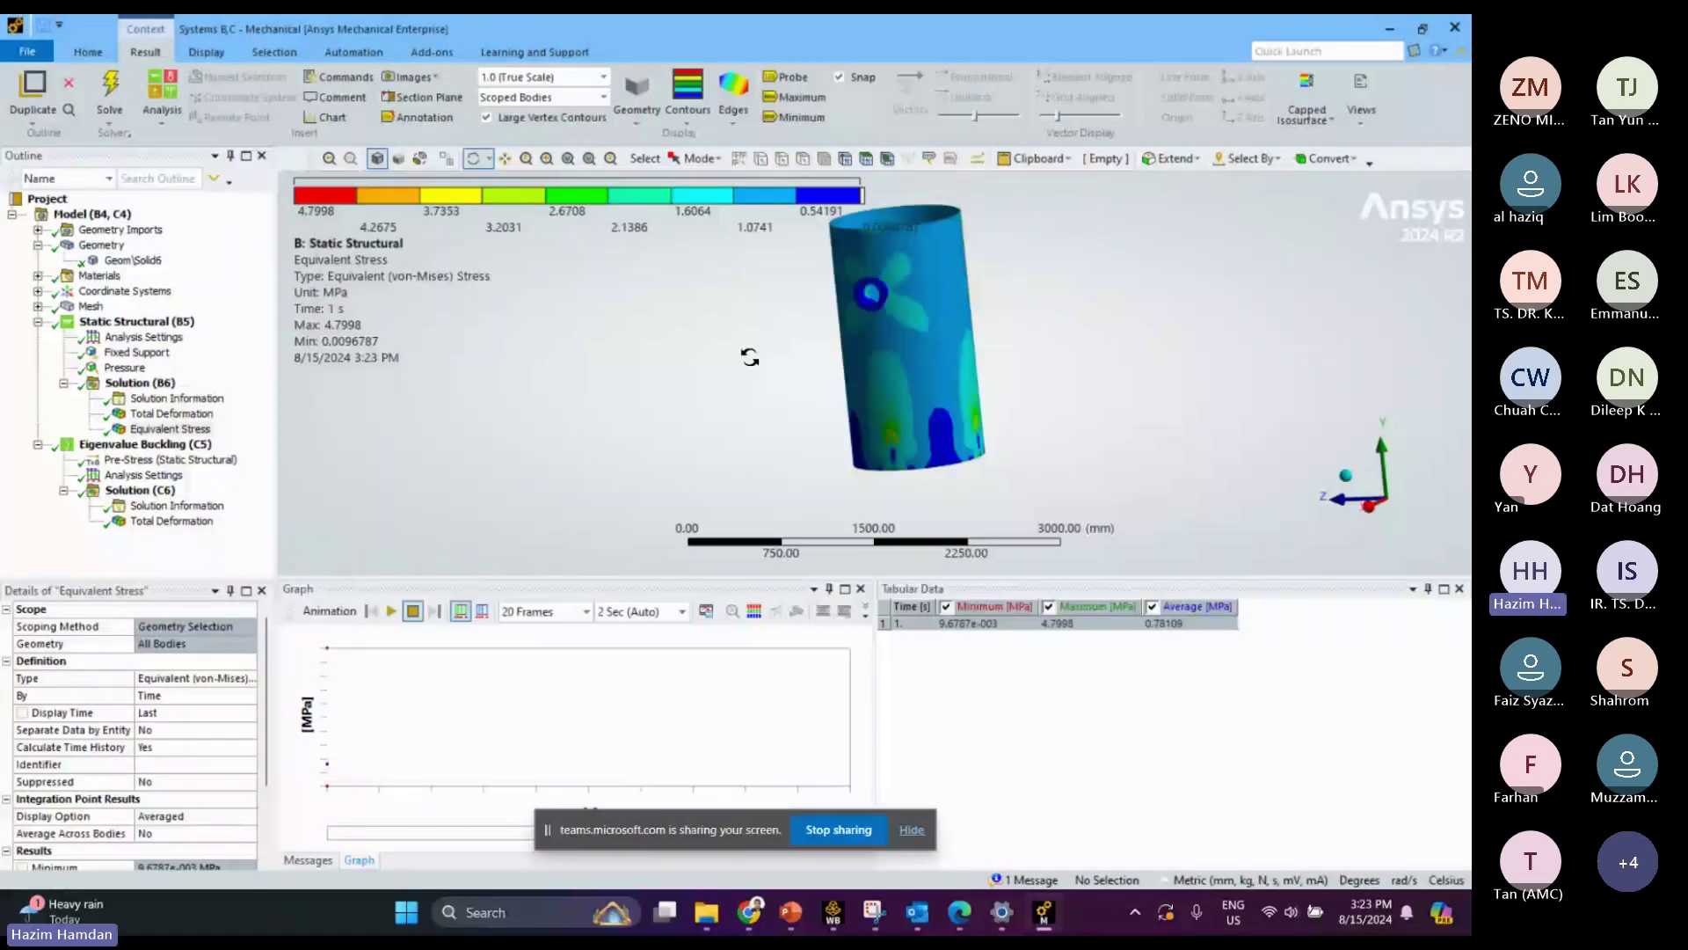
{"action": "left_click_drag", "start_coordinate": [749, 357], "coordinate": [792, 325]}
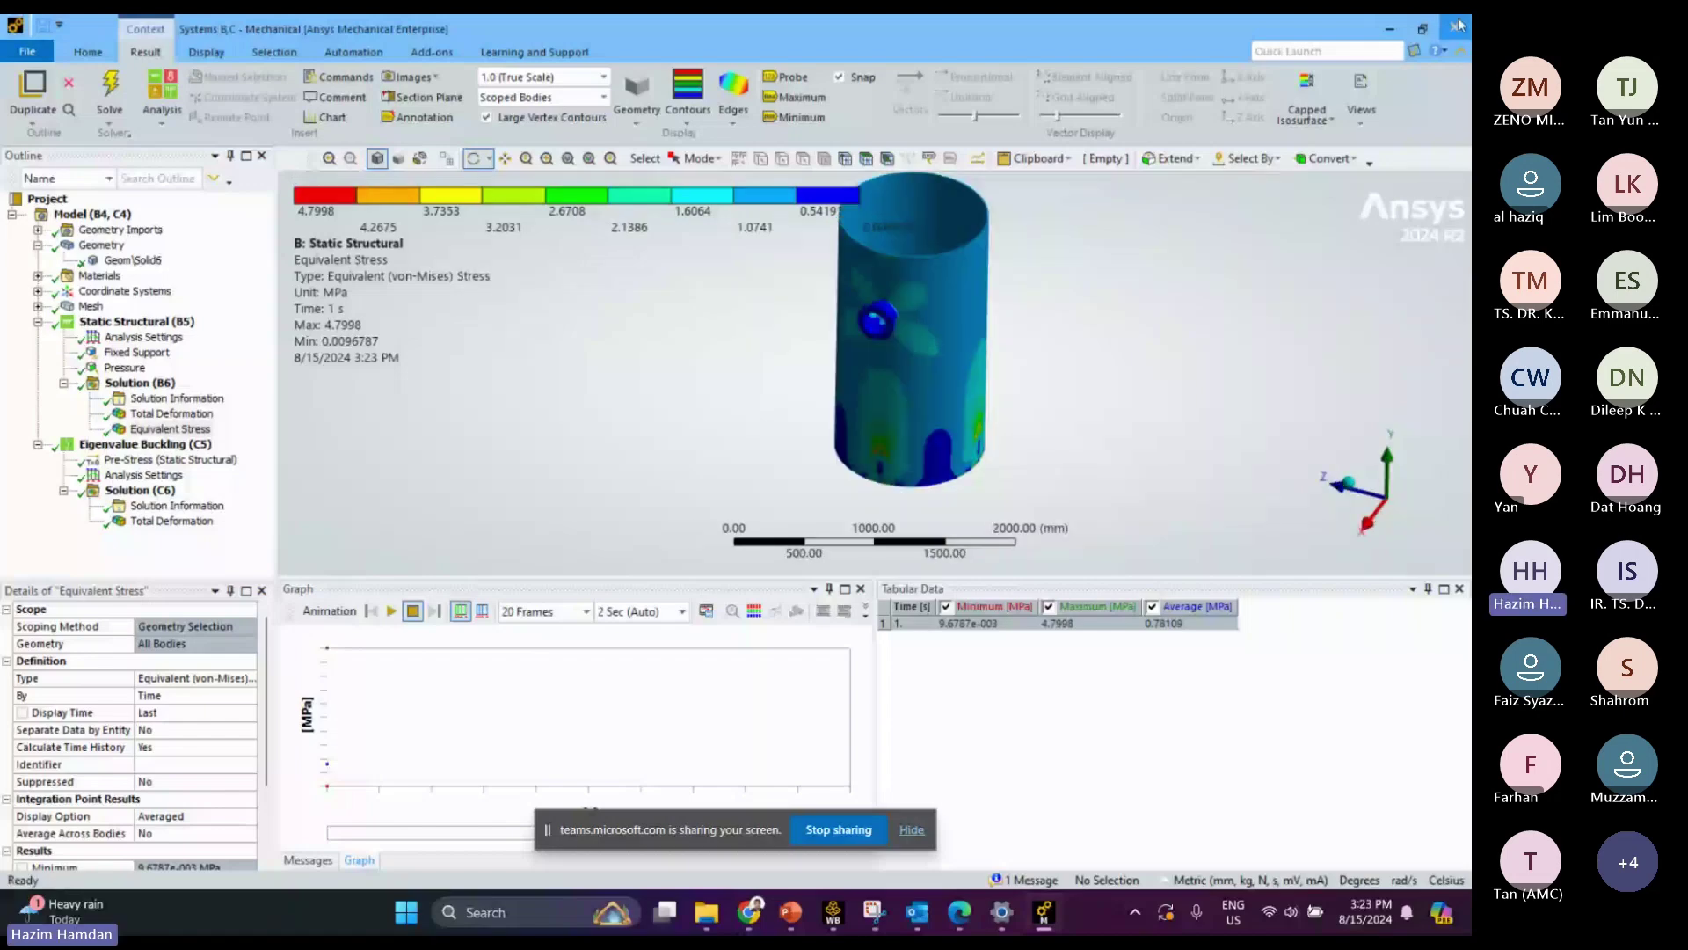
{"action": "left_click", "coordinate": [1456, 26]}
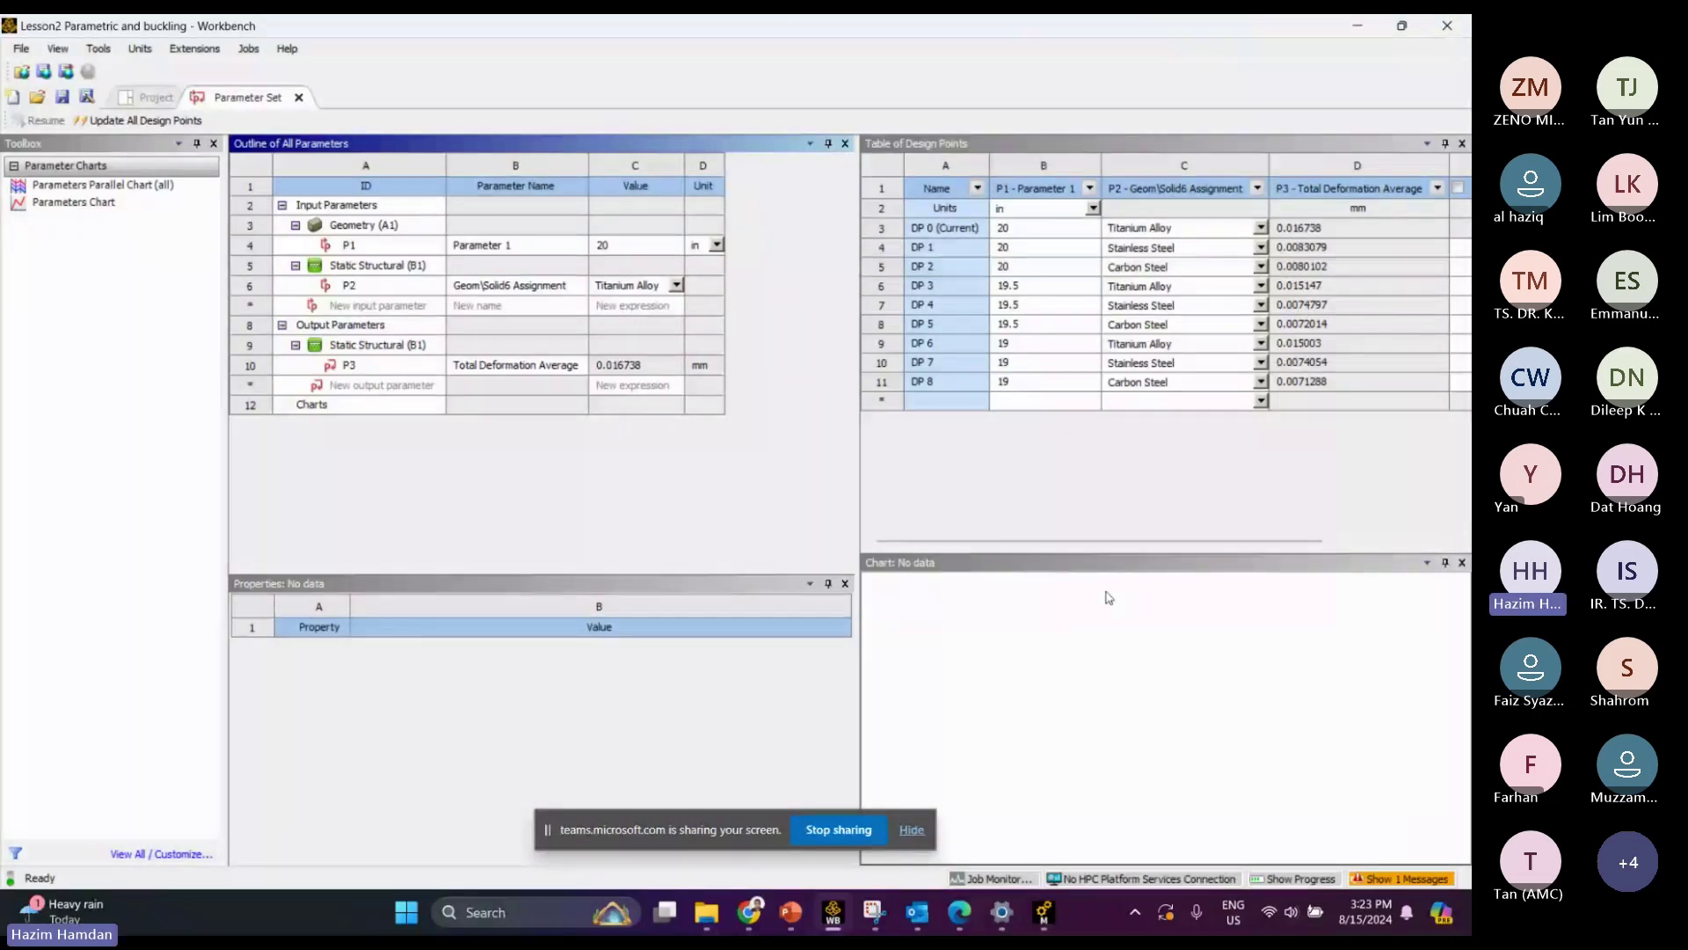
Review the parameter set's table of design points across its input, output and retain columns
{"action": "left_click_drag", "start_coordinate": [1108, 540], "coordinate": [1170, 541]}
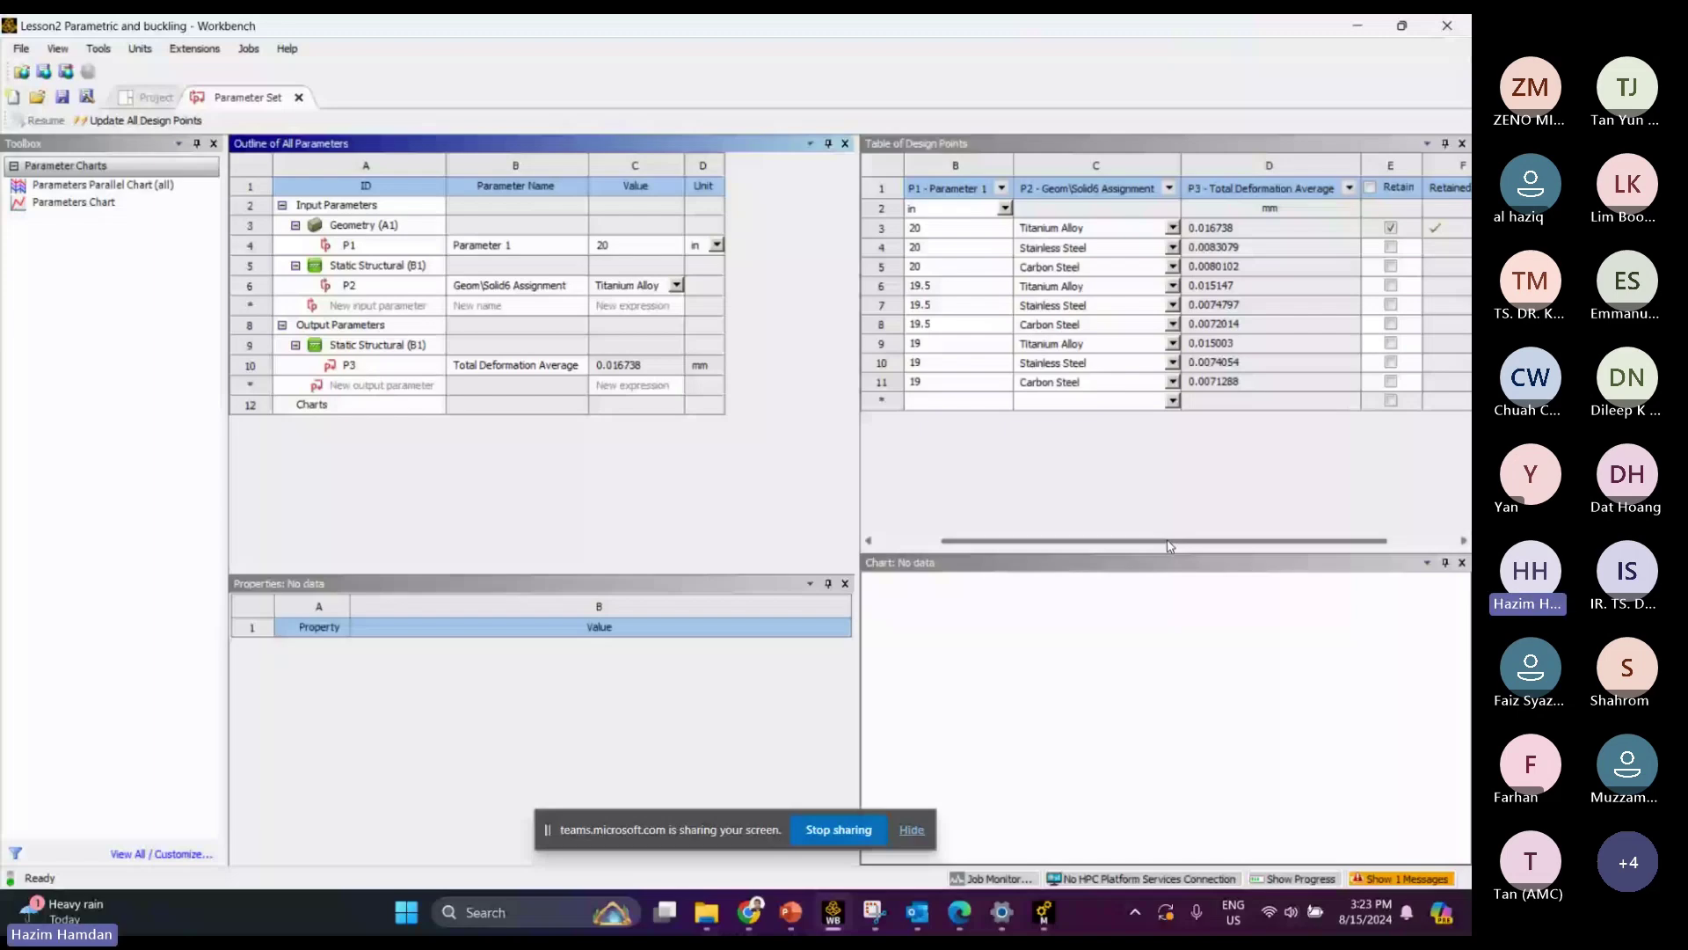
{"action": "left_click_drag", "start_coordinate": [1170, 541], "coordinate": [1106, 541]}
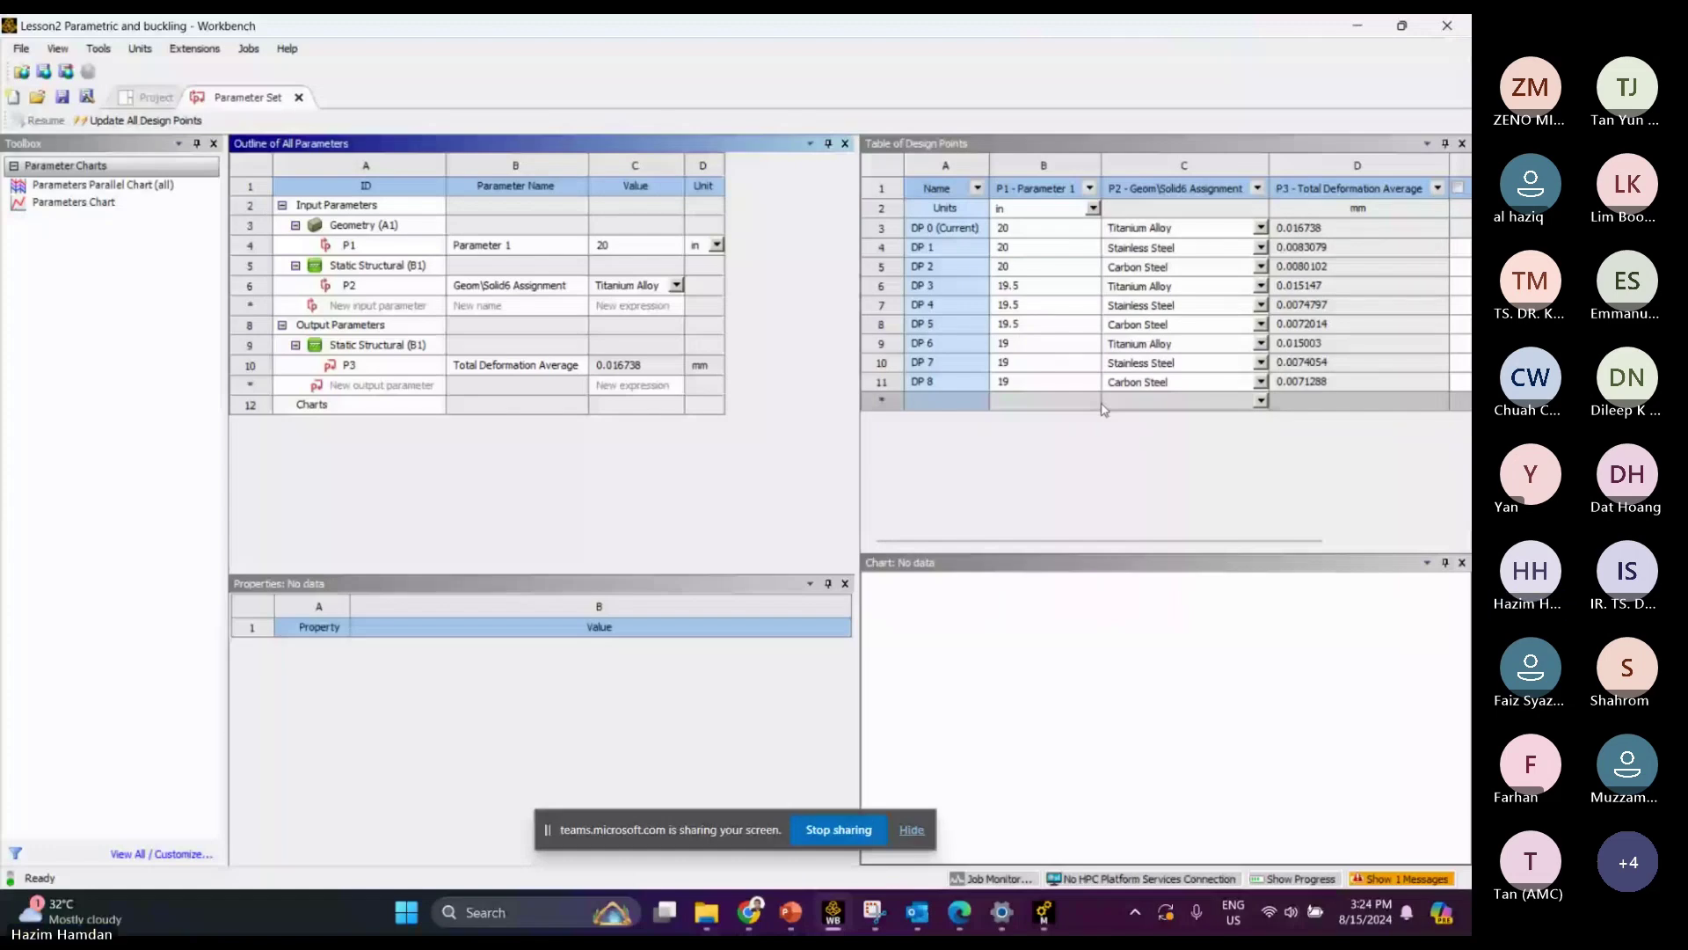
{"action": "key", "text": "alt+Tab"}
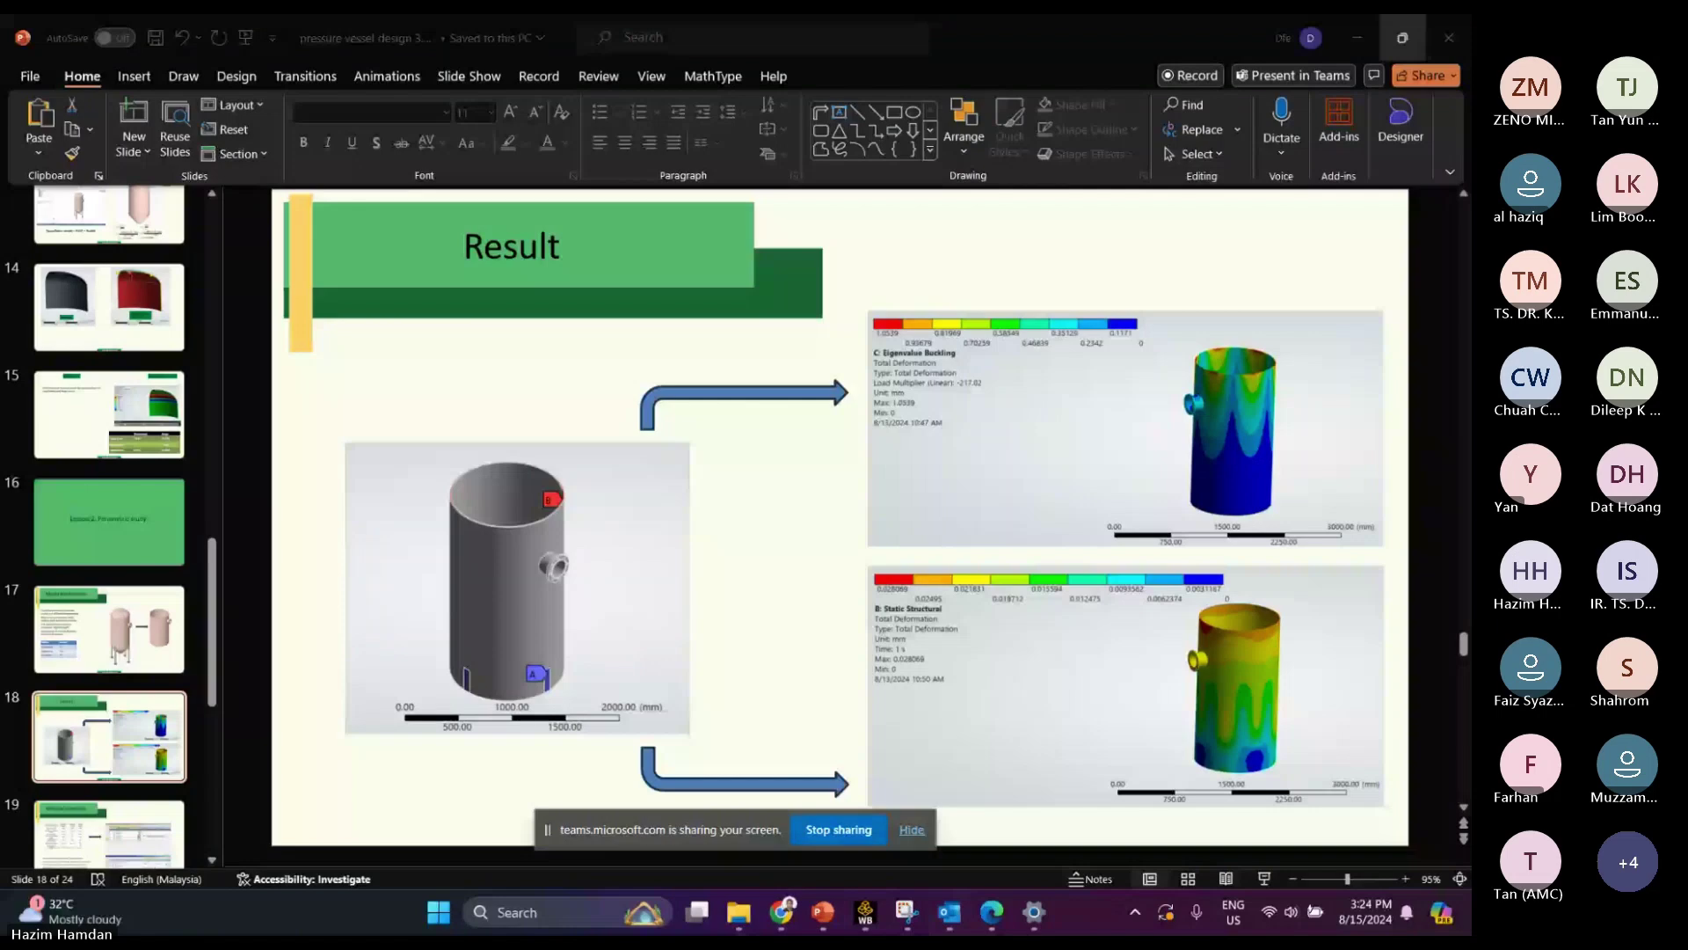
{"action": "mouse_move", "coordinate": [858, 820]}
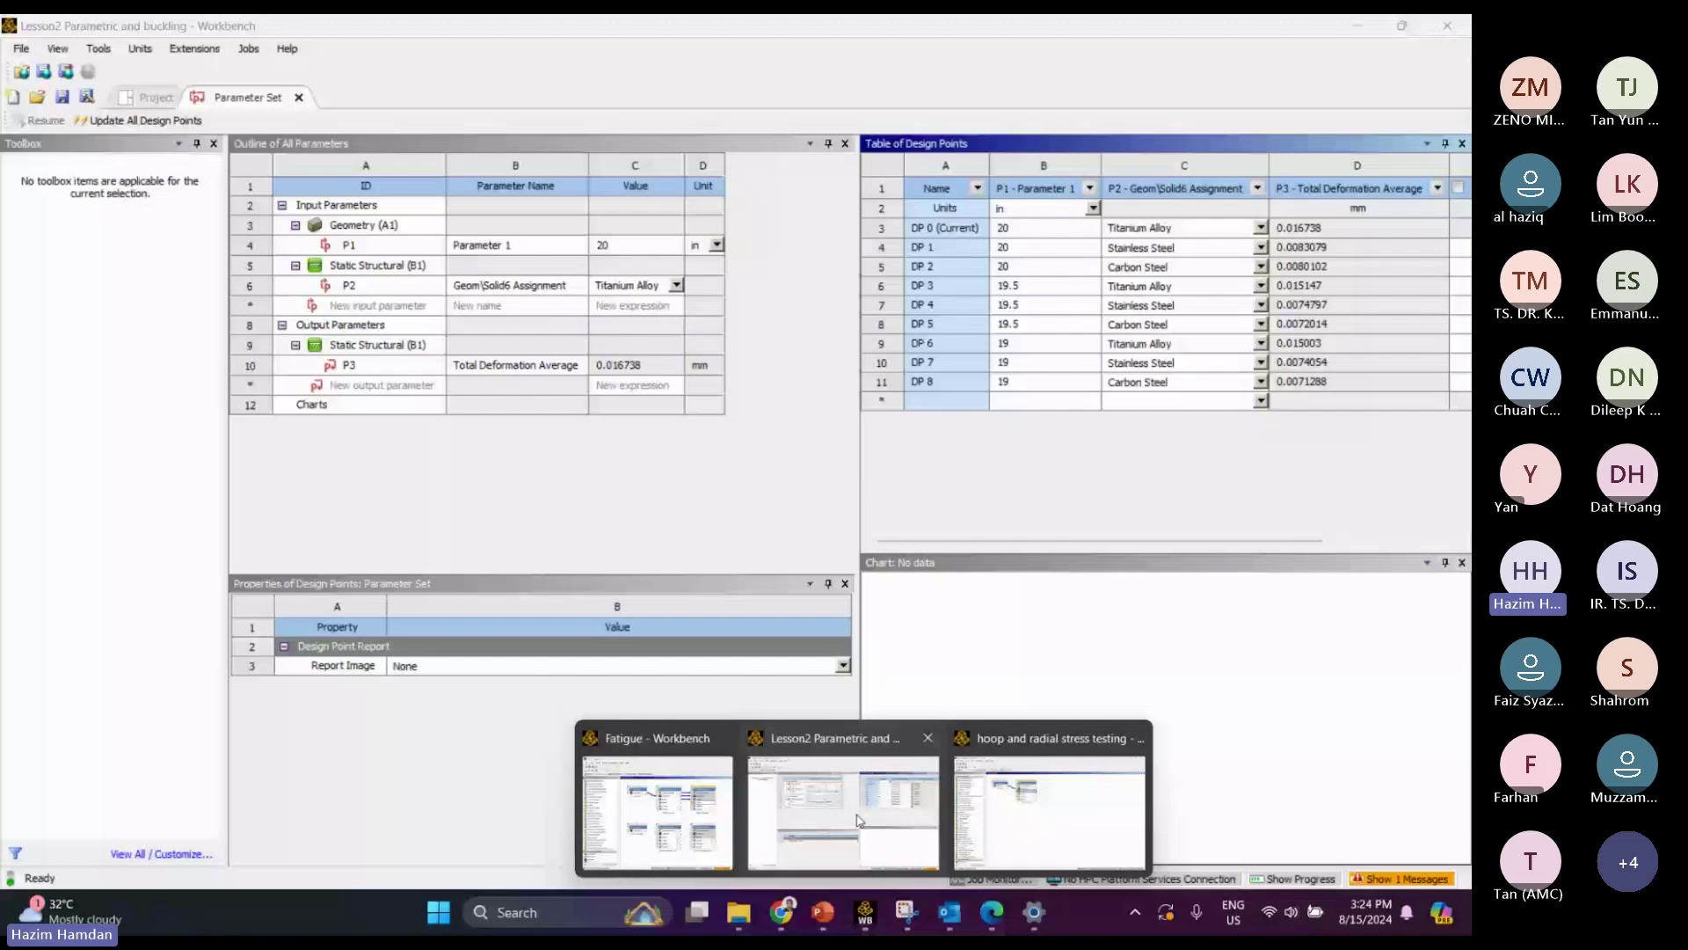
{"action": "left_click", "coordinate": [858, 819]}
Add a design point with Parameter 1 set to 19.75 in and Titanium Alloy, and update it
{"action": "left_click", "coordinate": [1004, 403]}
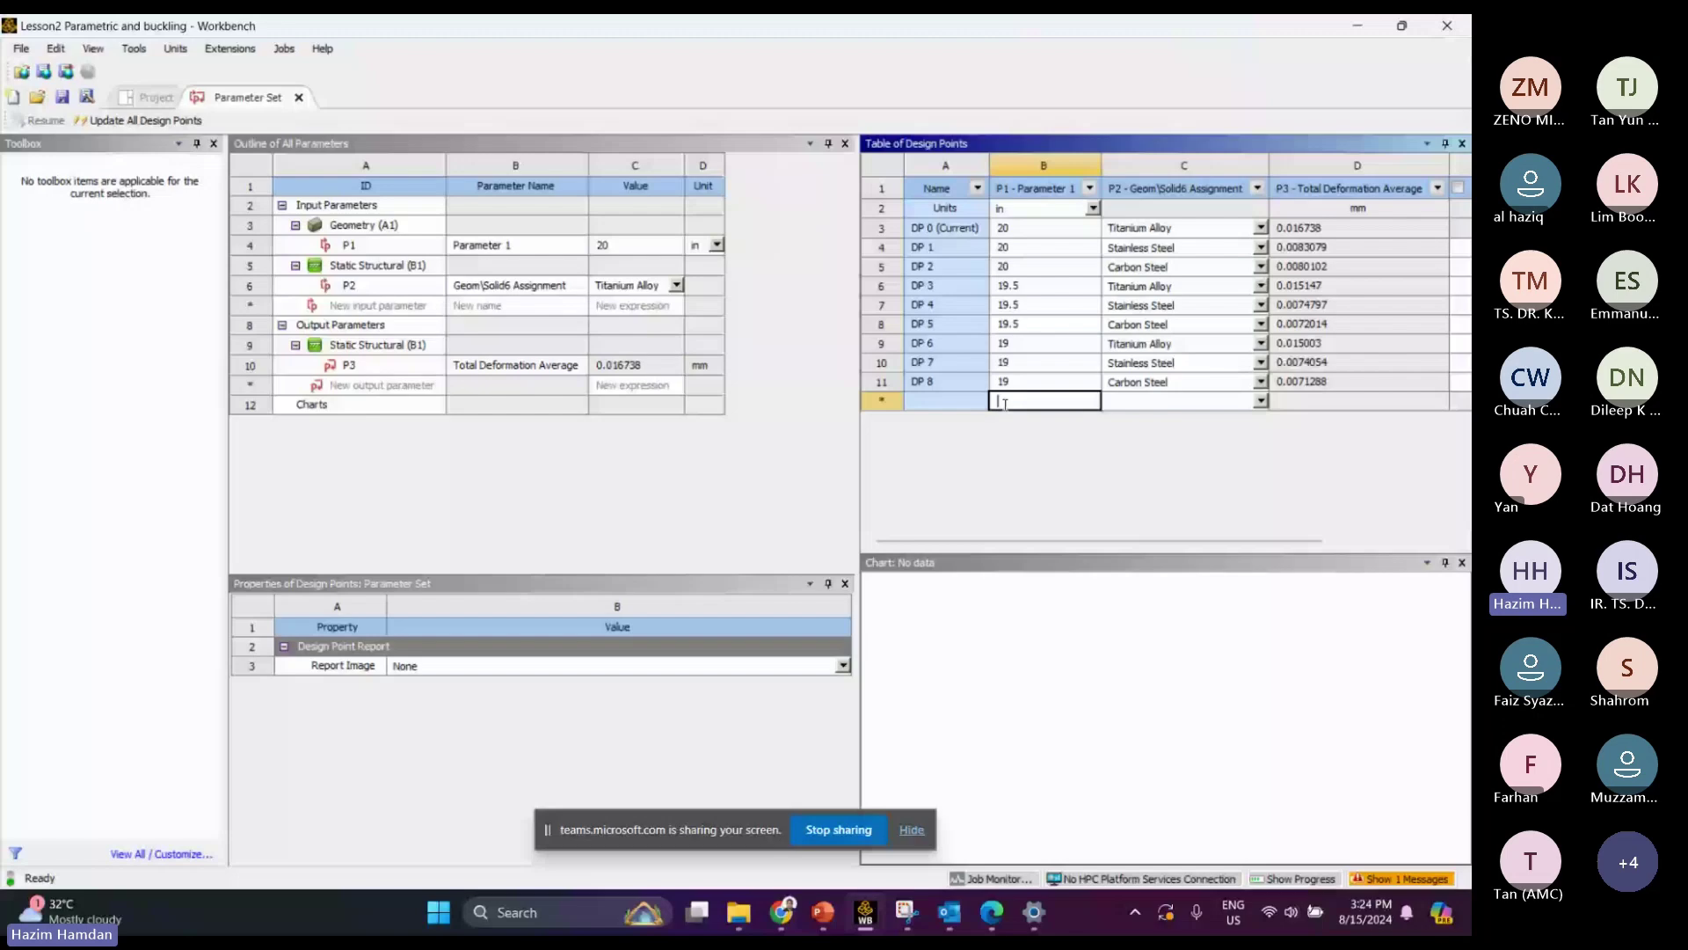
{"action": "type", "text": "1"}
{"action": "type", "text": "8.7"}
{"action": "type", "text": "5"}
{"action": "key", "text": "Return"}
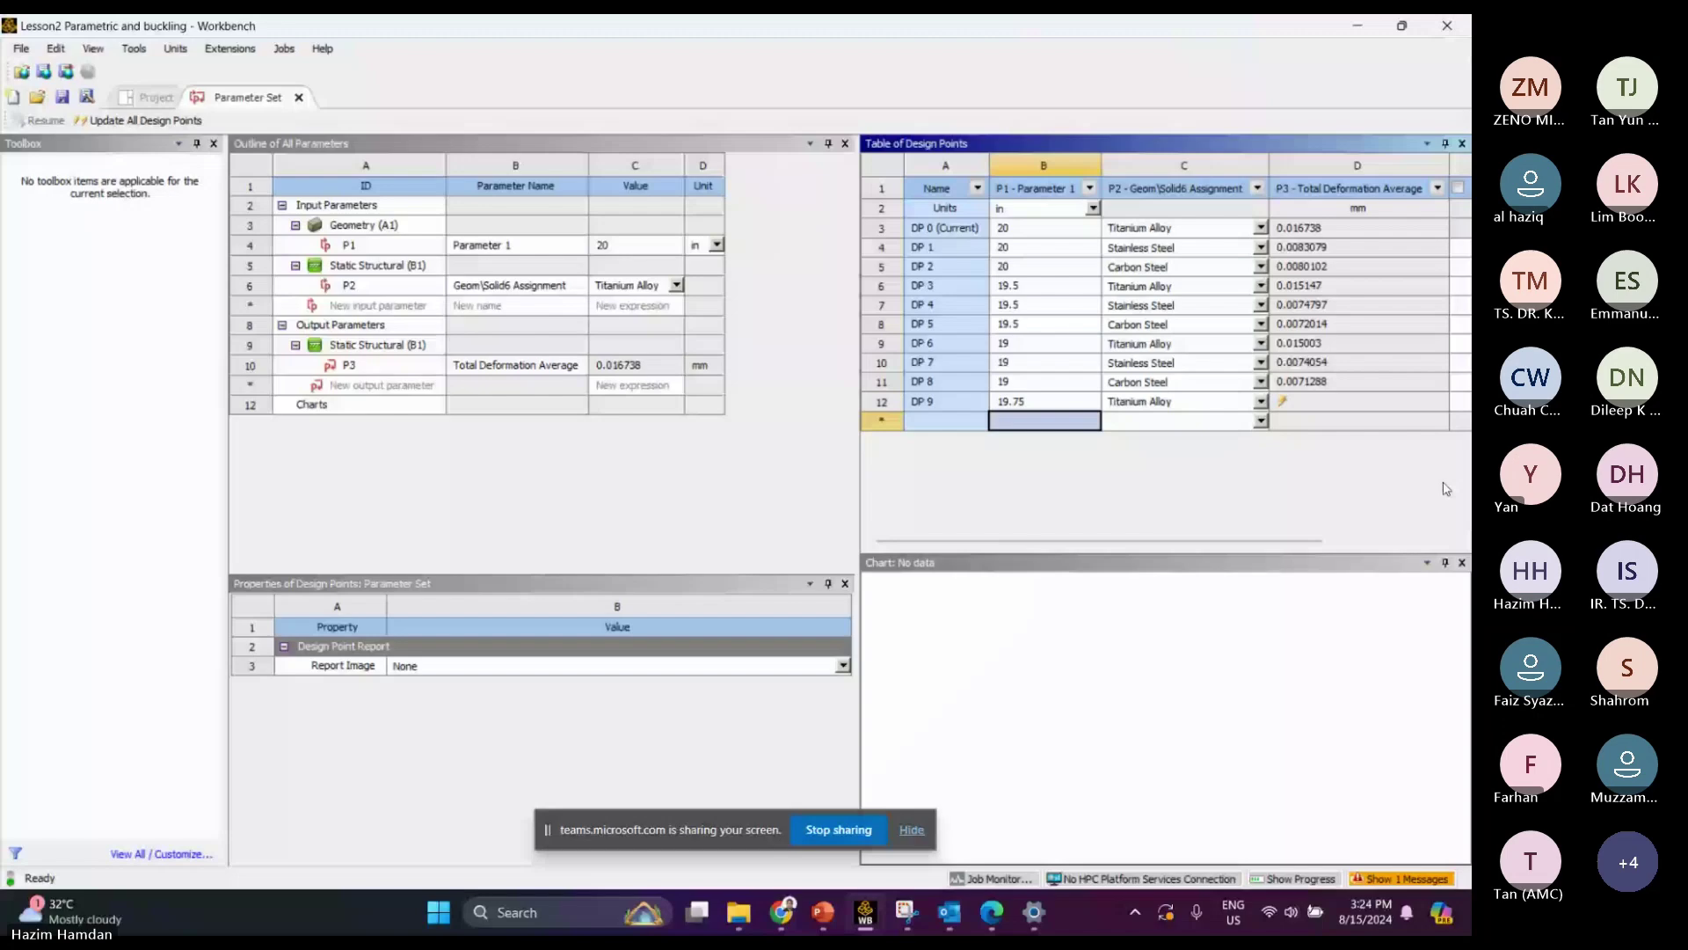
{"action": "right_click", "coordinate": [1319, 401]}
{"action": "left_click", "coordinate": [1324, 409]}
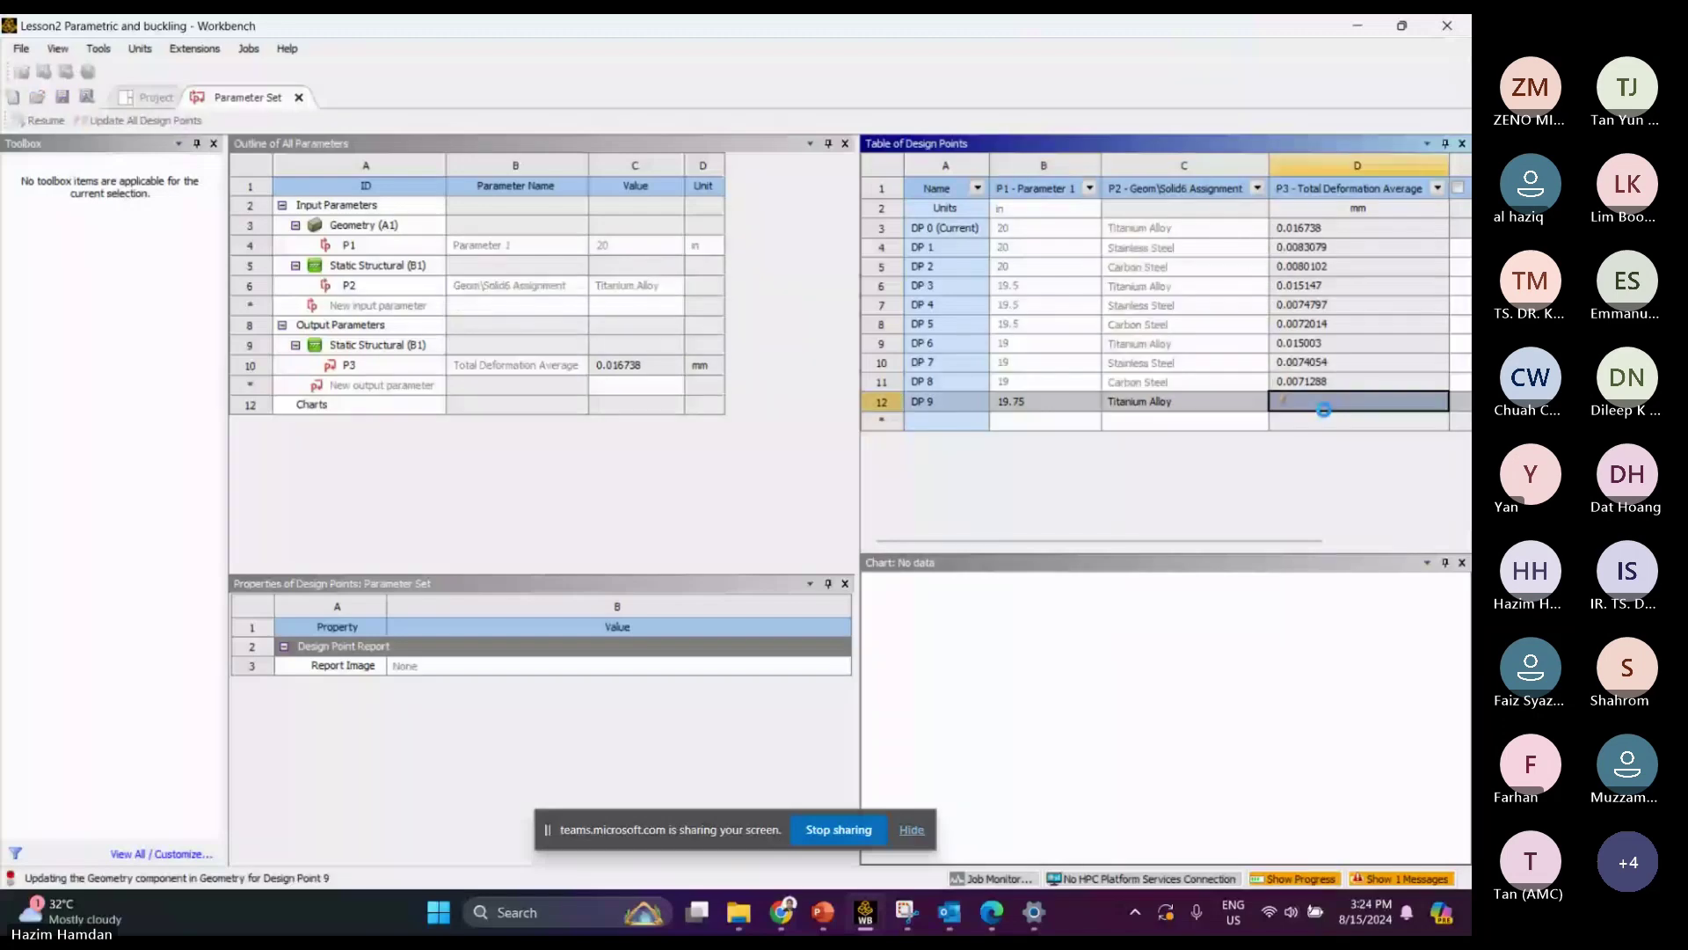
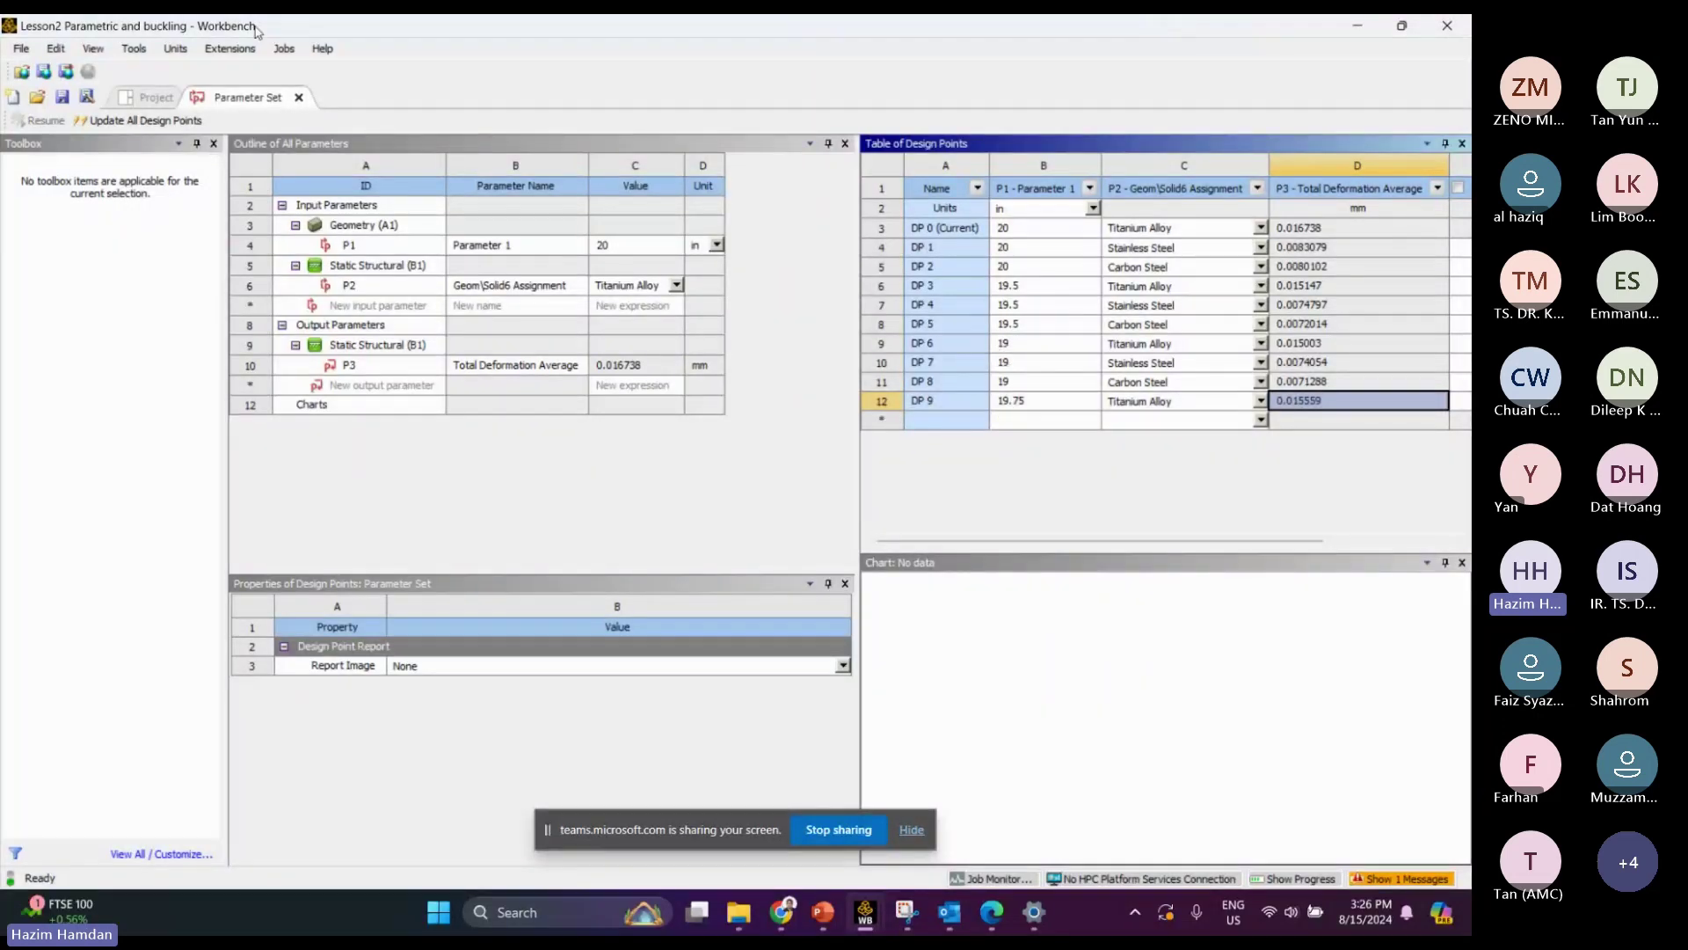
Close the parameter set and switch to the pressure vessel design presentation in PowerPoint
{"action": "left_click", "coordinate": [298, 98]}
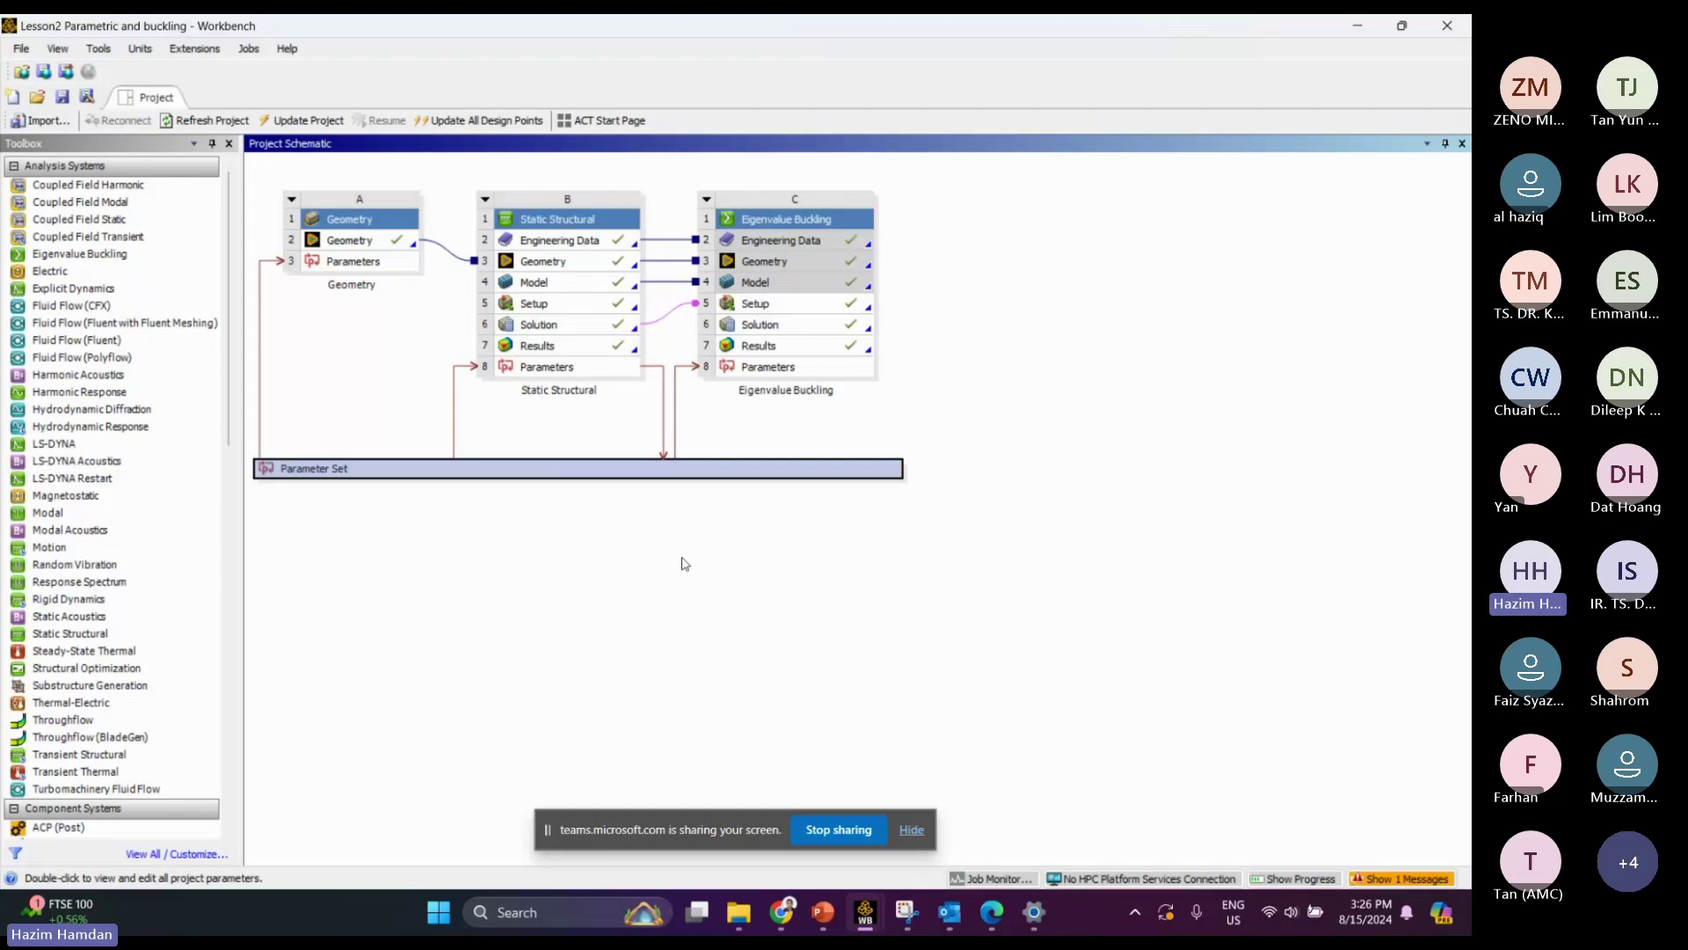
{"action": "mouse_move", "coordinate": [809, 921]}
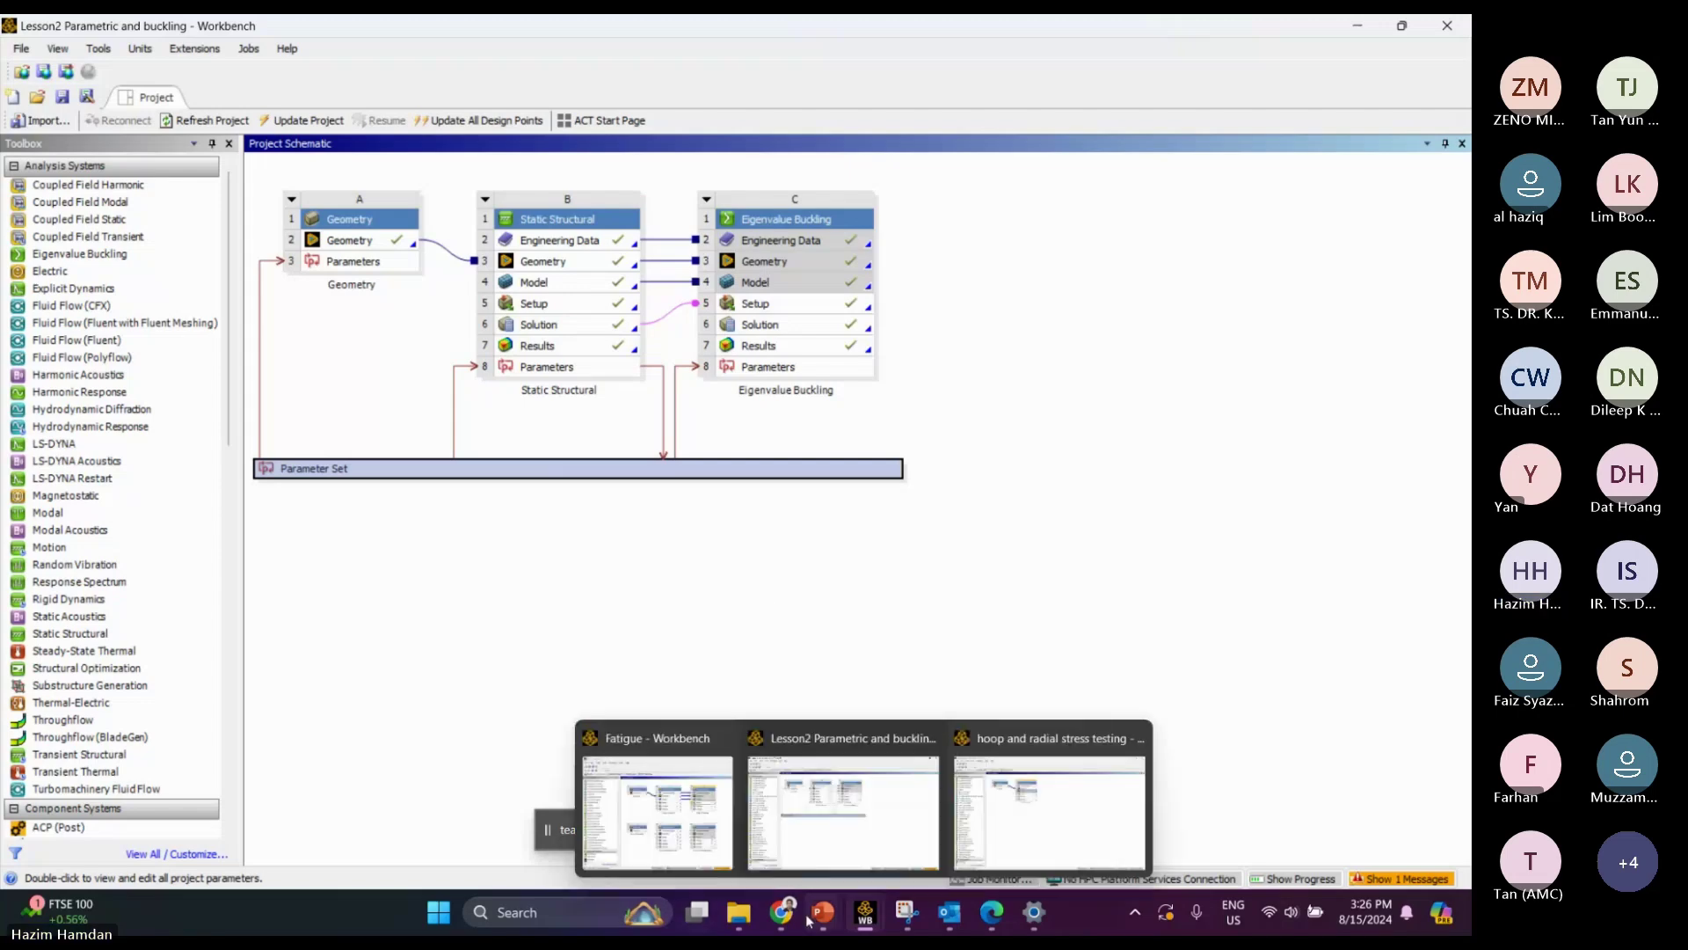
{"action": "left_click", "coordinate": [932, 795]}
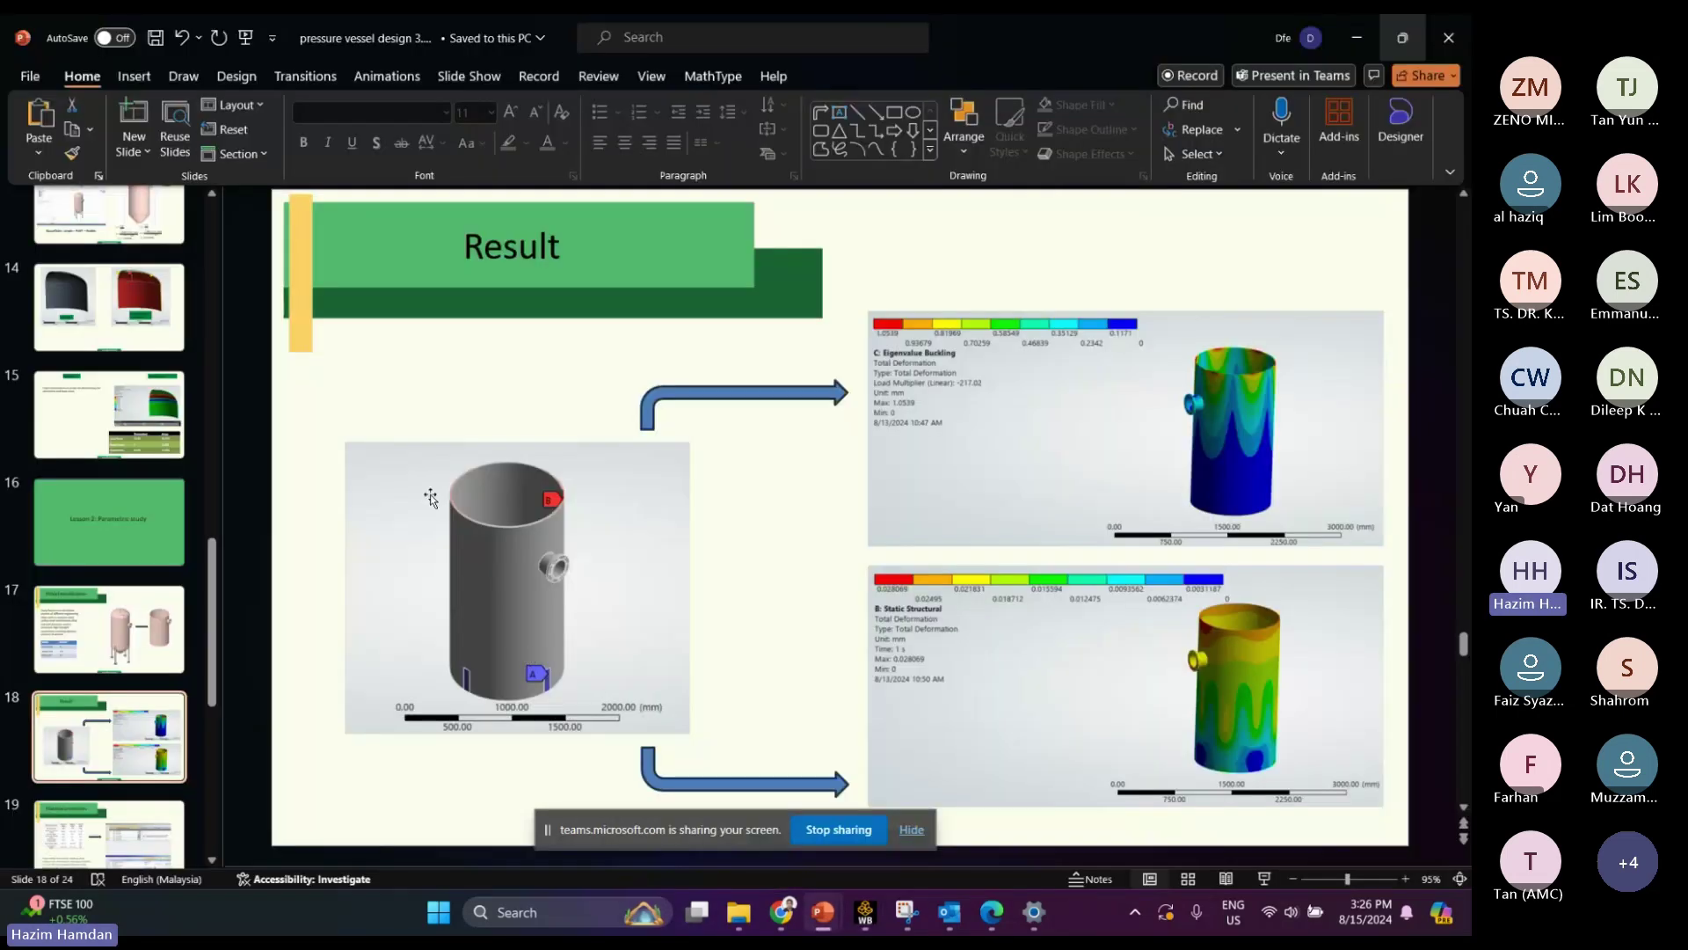
View the parametric study setup slide, and examine the Design Exploration systems available in the Lesson2 Parametric and buckling Workbench project
{"action": "scroll", "coordinate": [131, 739], "scroll_direction": "down", "scroll_amount": 2}
{"action": "left_click", "coordinate": [109, 830]}
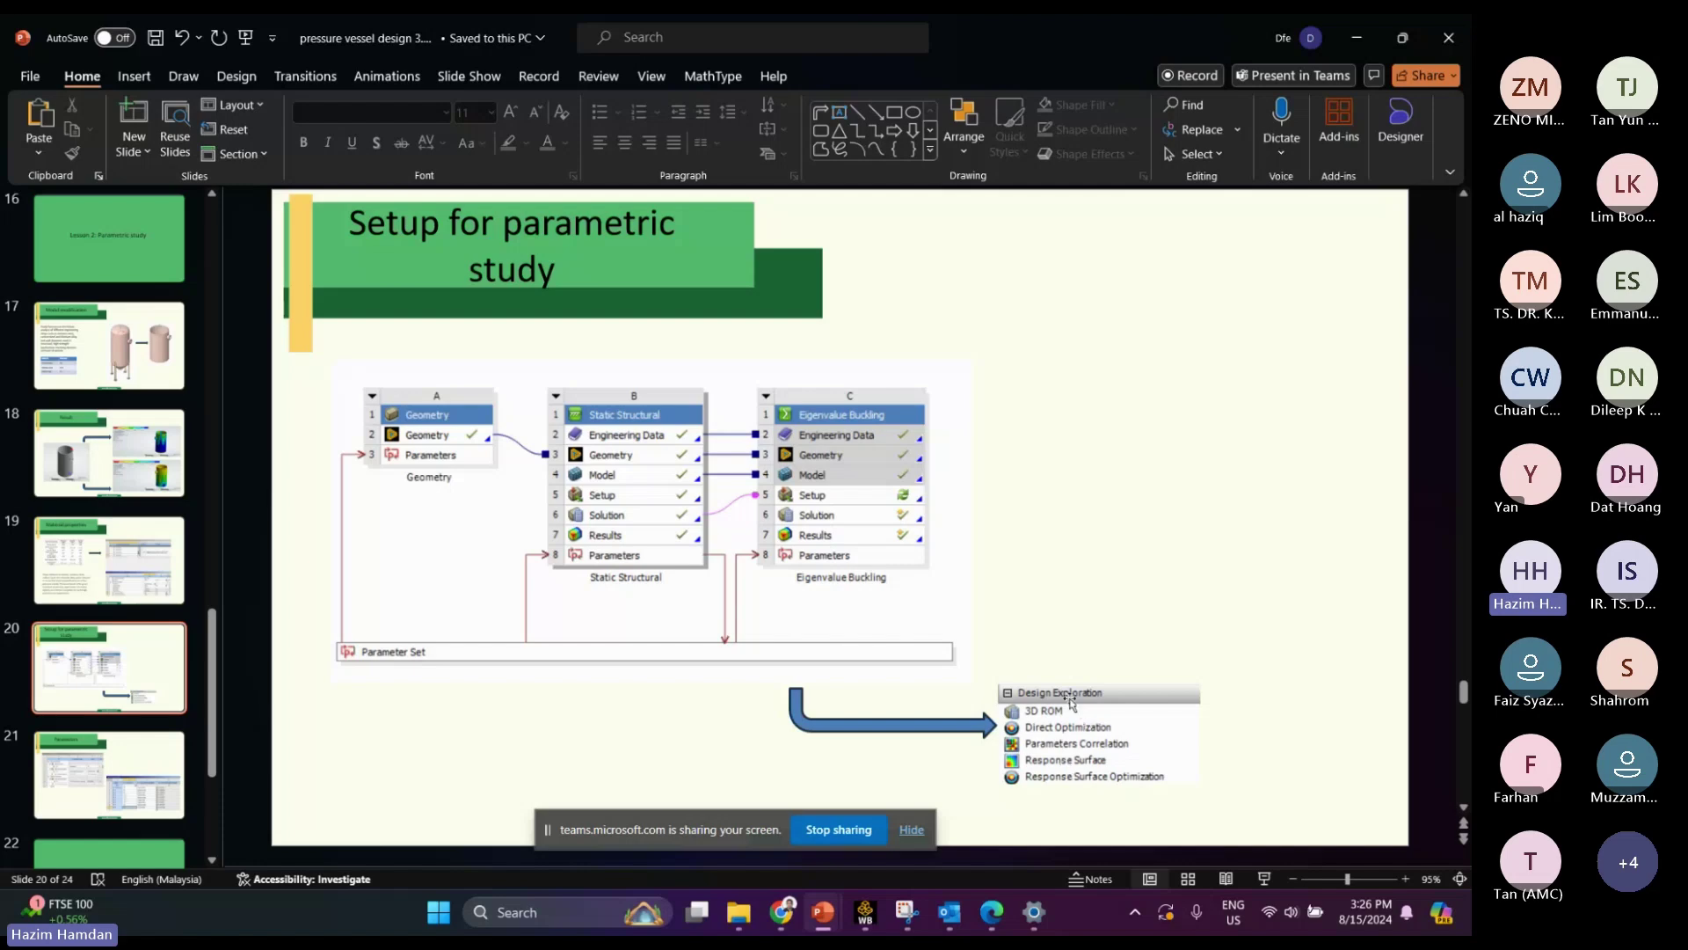
{"action": "mouse_move", "coordinate": [881, 917]}
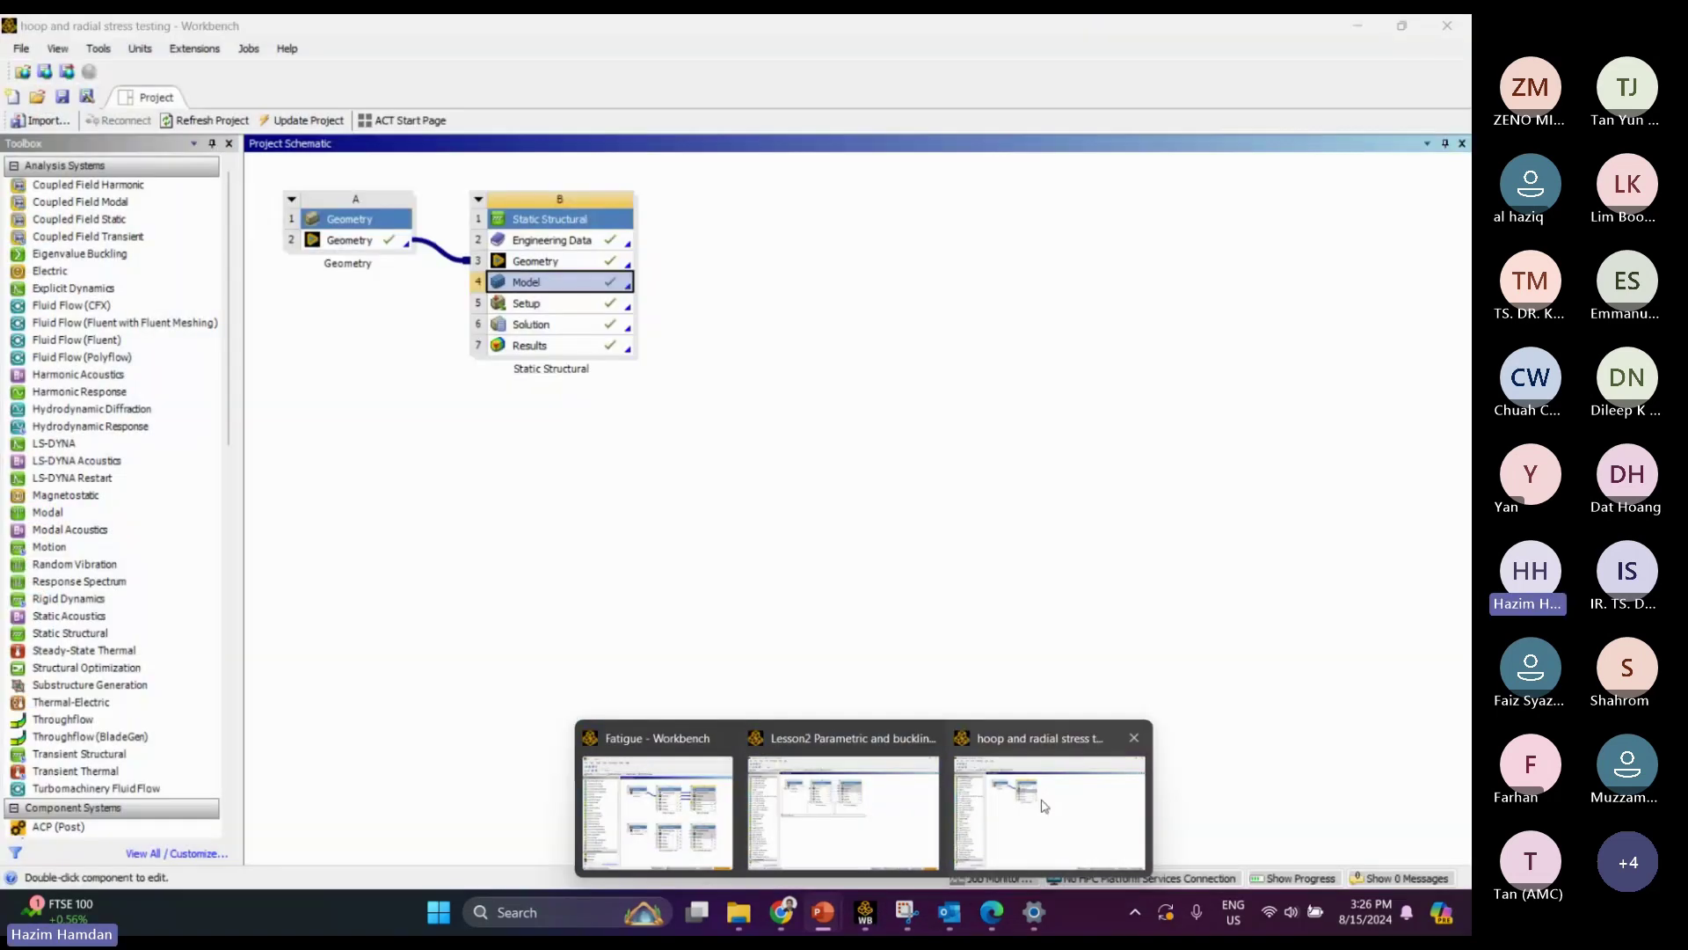
{"action": "left_click", "coordinate": [842, 813]}
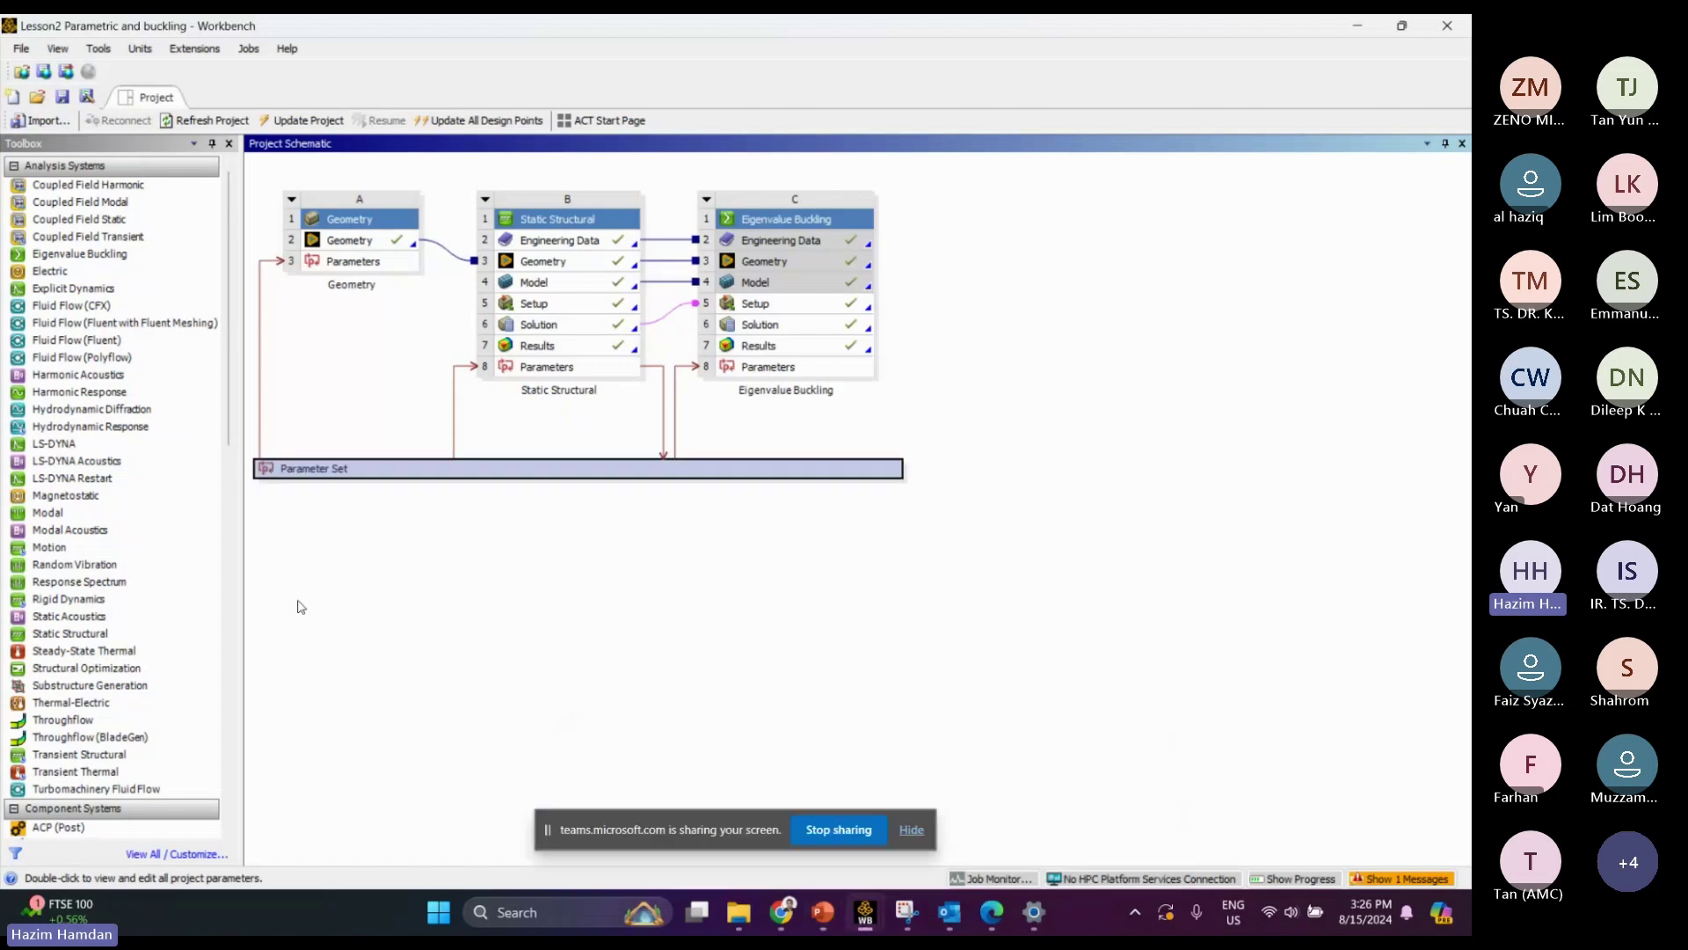
{"action": "scroll", "coordinate": [18, 651], "scroll_direction": "down", "scroll_amount": 20}
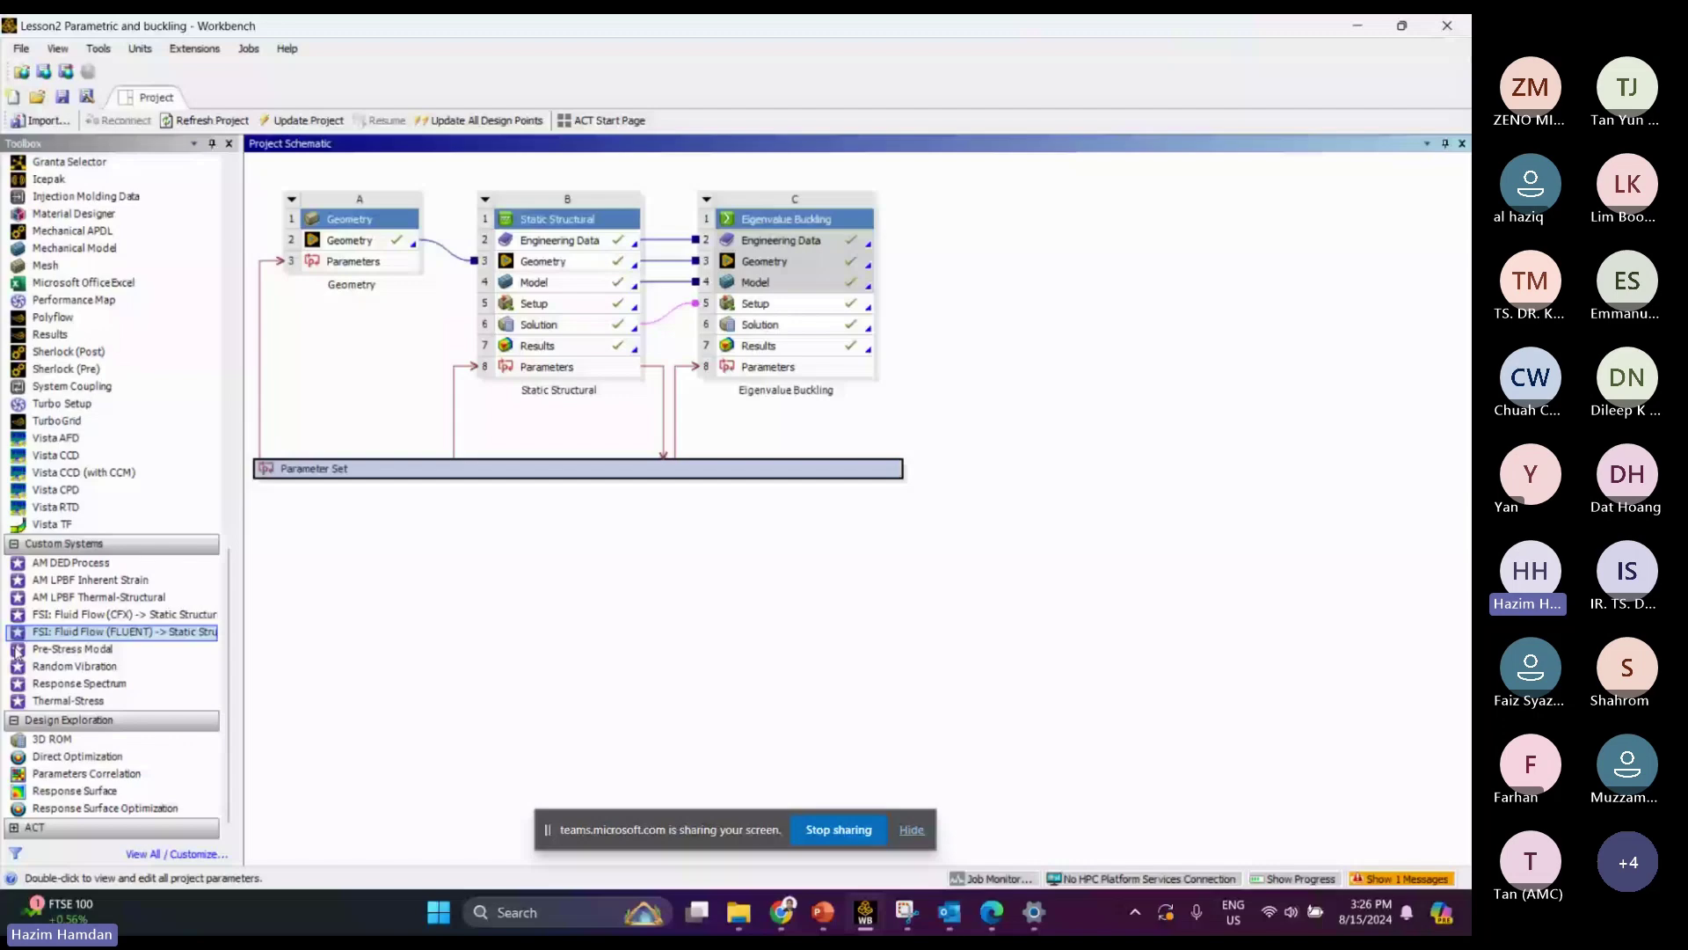
{"action": "left_click", "coordinate": [83, 758]}
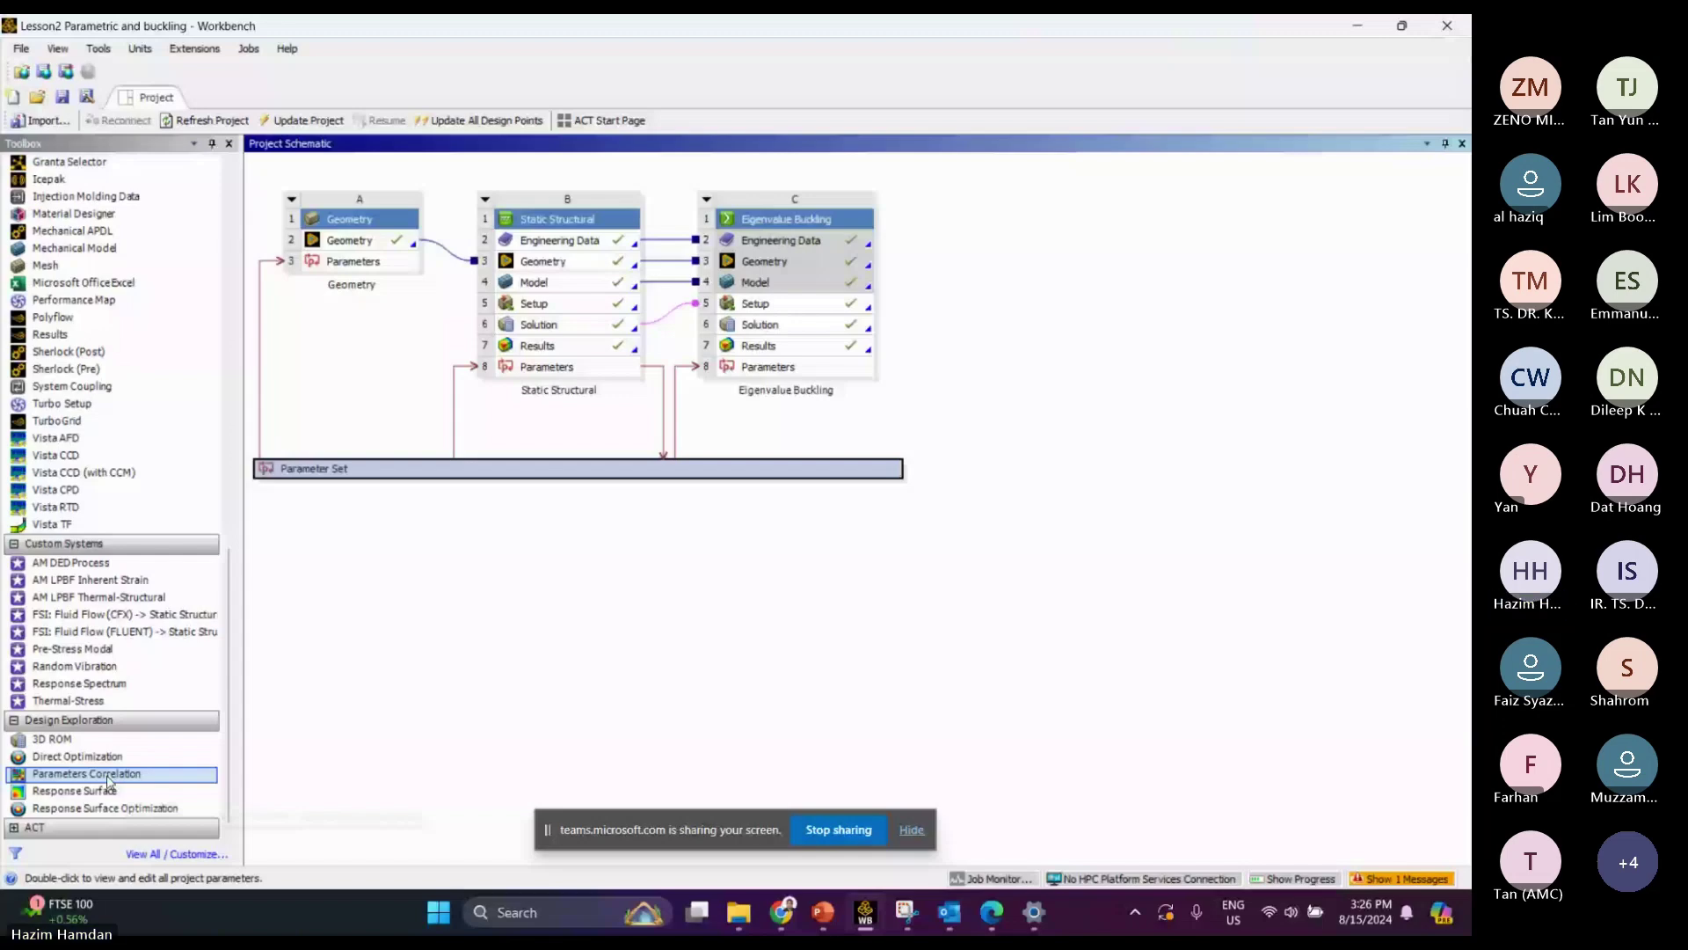
{"action": "left_click", "coordinate": [621, 466]}
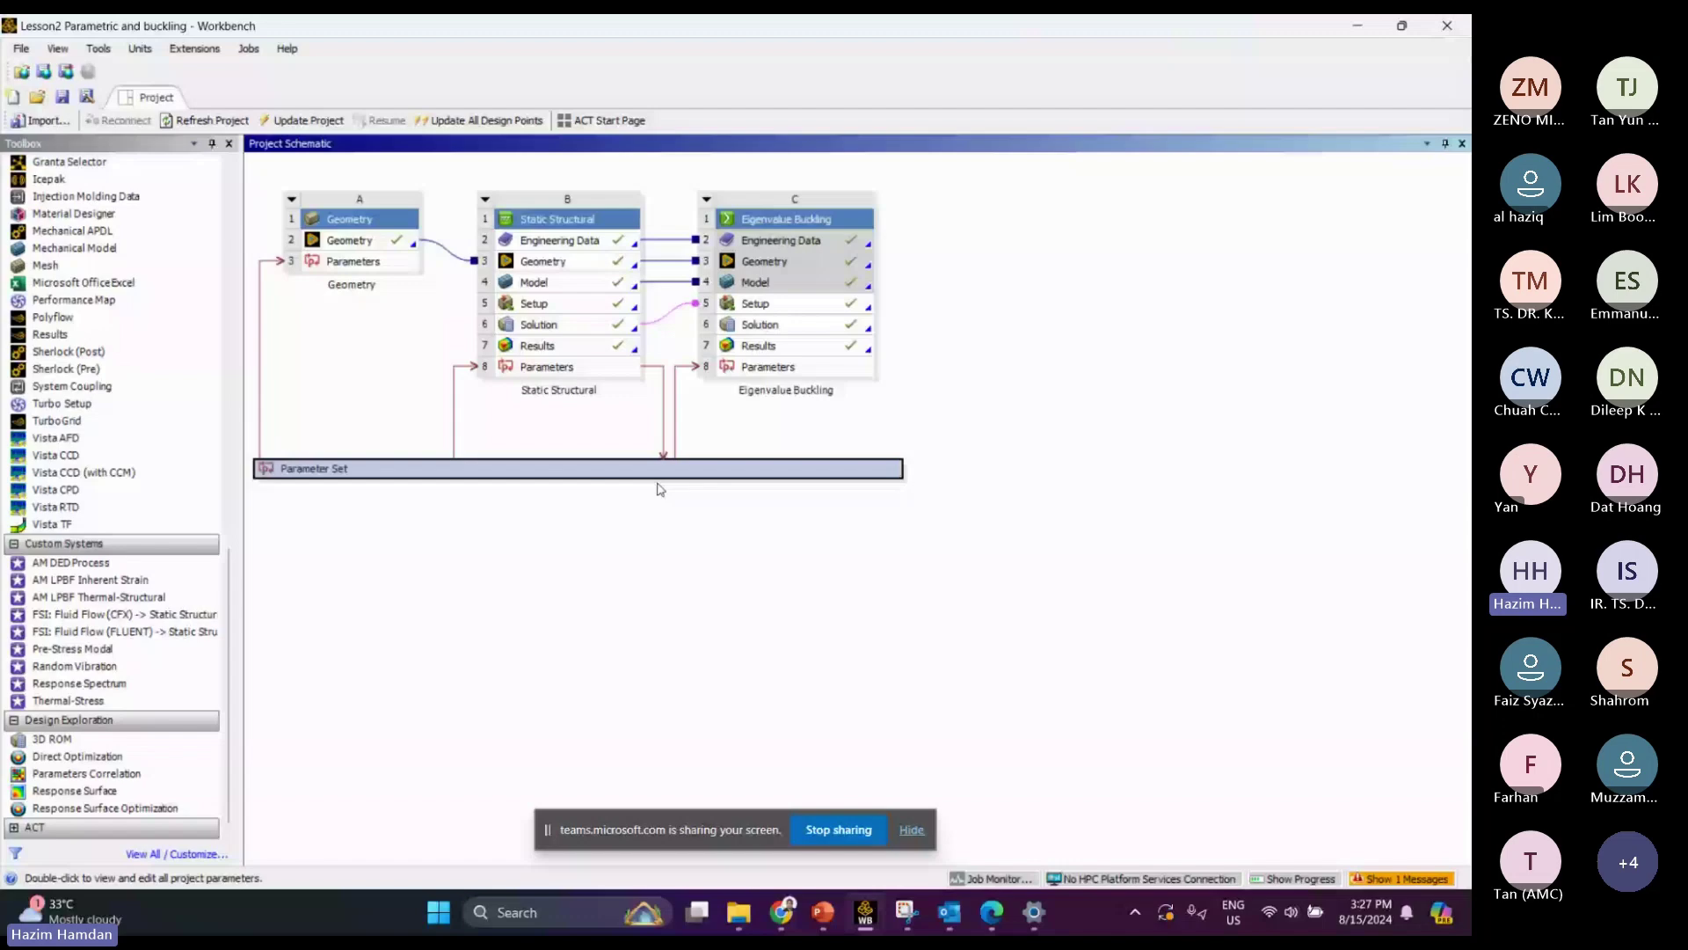
Show the fatigue analysis problem slide in PowerPoint, and open the Model of static structural system E in the Fatigue Workbench project for editing
{"action": "key", "text": "alt+Tab"}
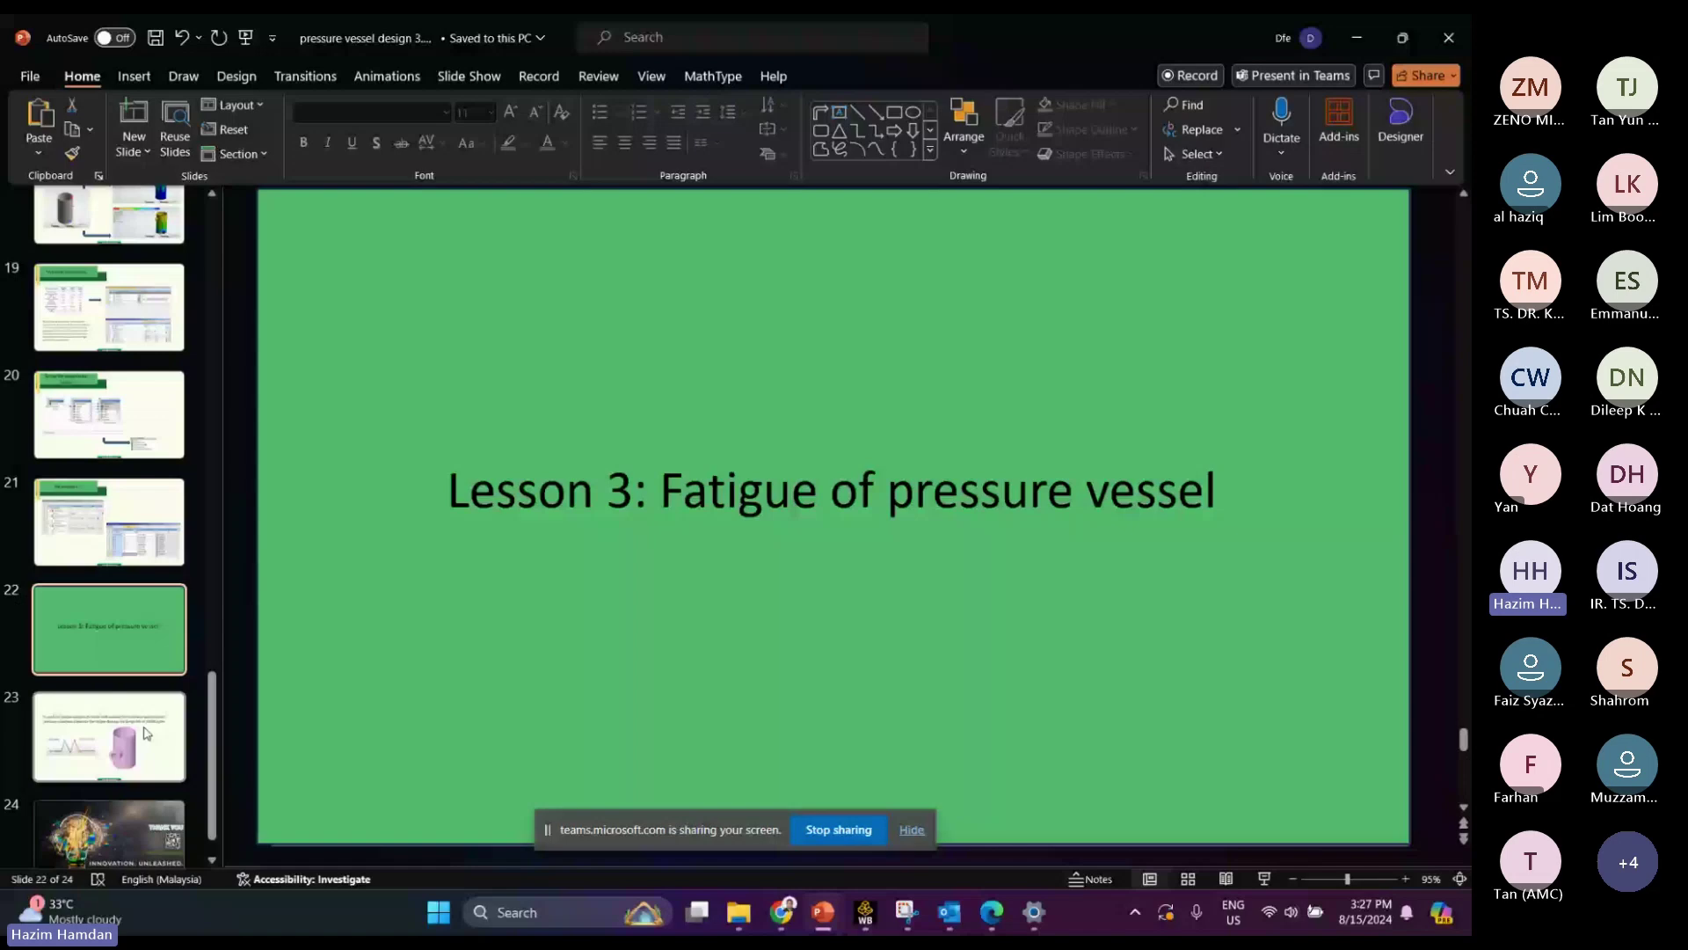
{"action": "left_click", "coordinate": [147, 733]}
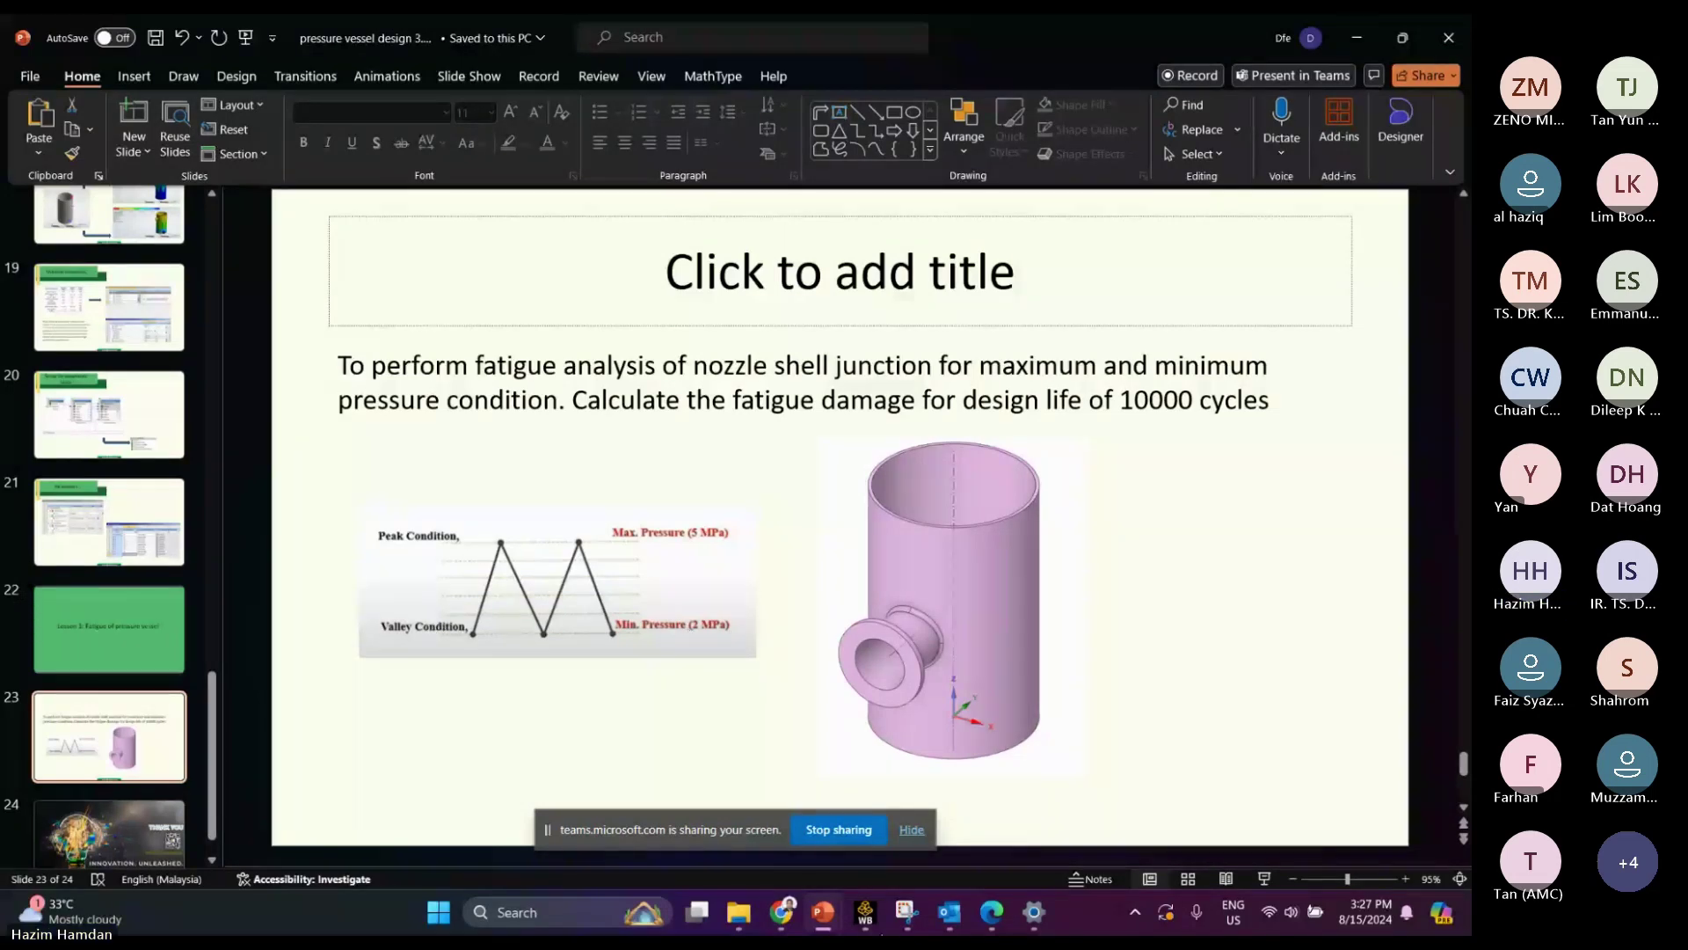
{"action": "key", "text": "alt+Tab"}
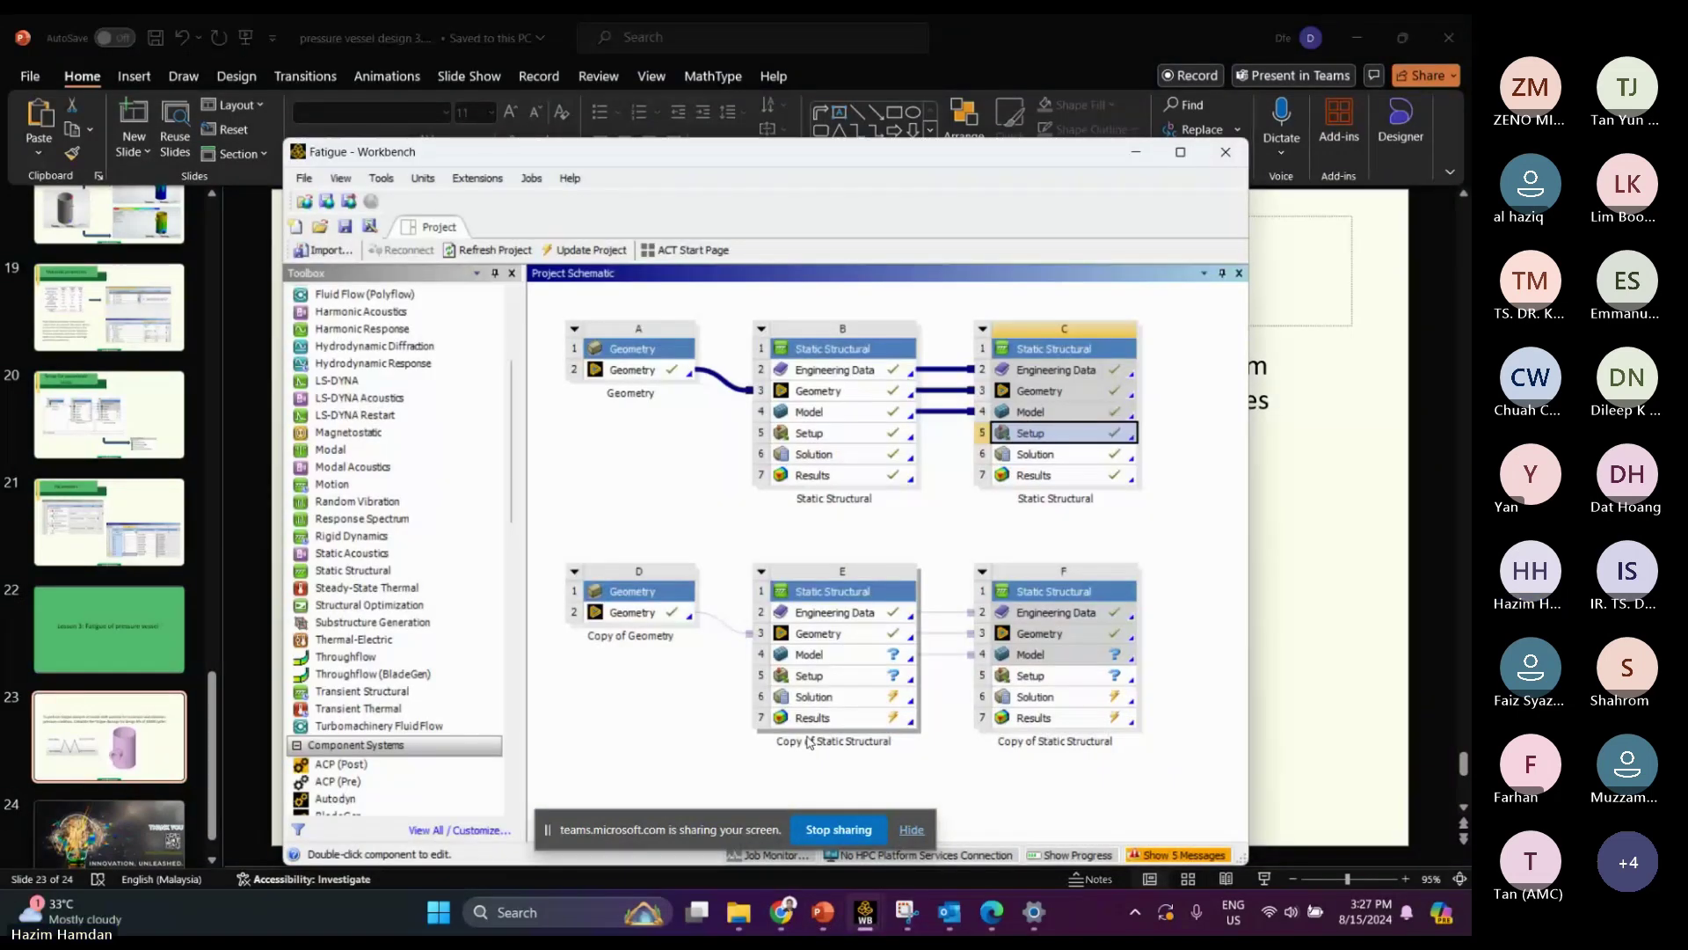
{"action": "left_click", "coordinate": [804, 653]}
{"action": "right_click", "coordinate": [818, 655]}
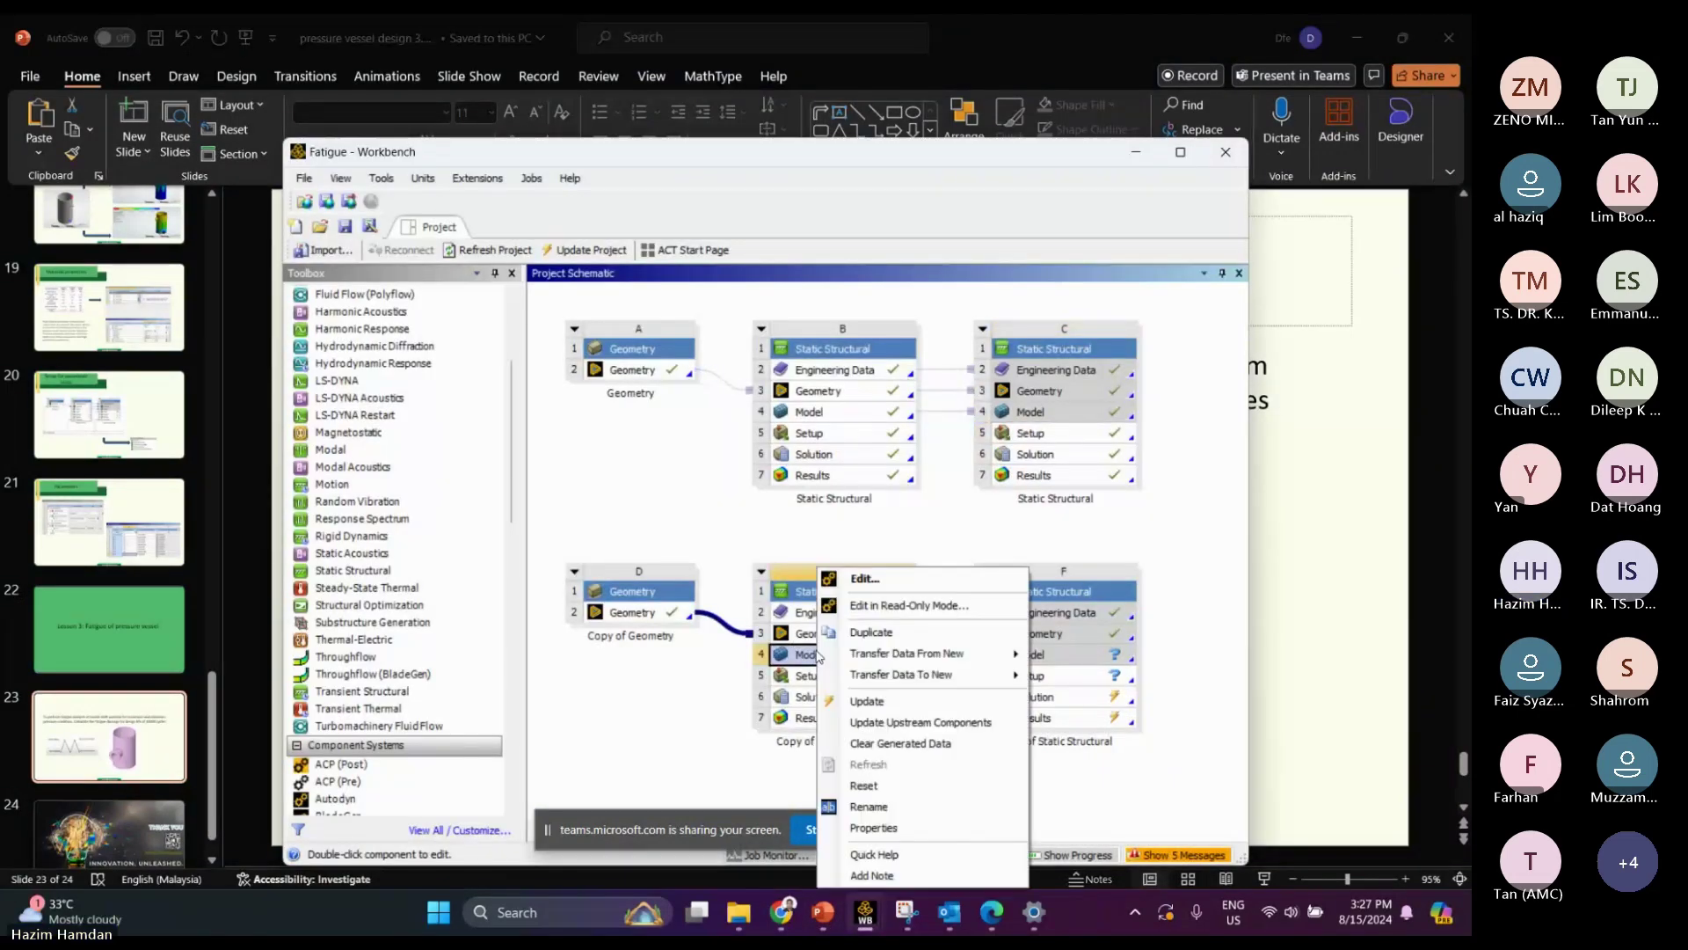
{"action": "left_click", "coordinate": [848, 579]}
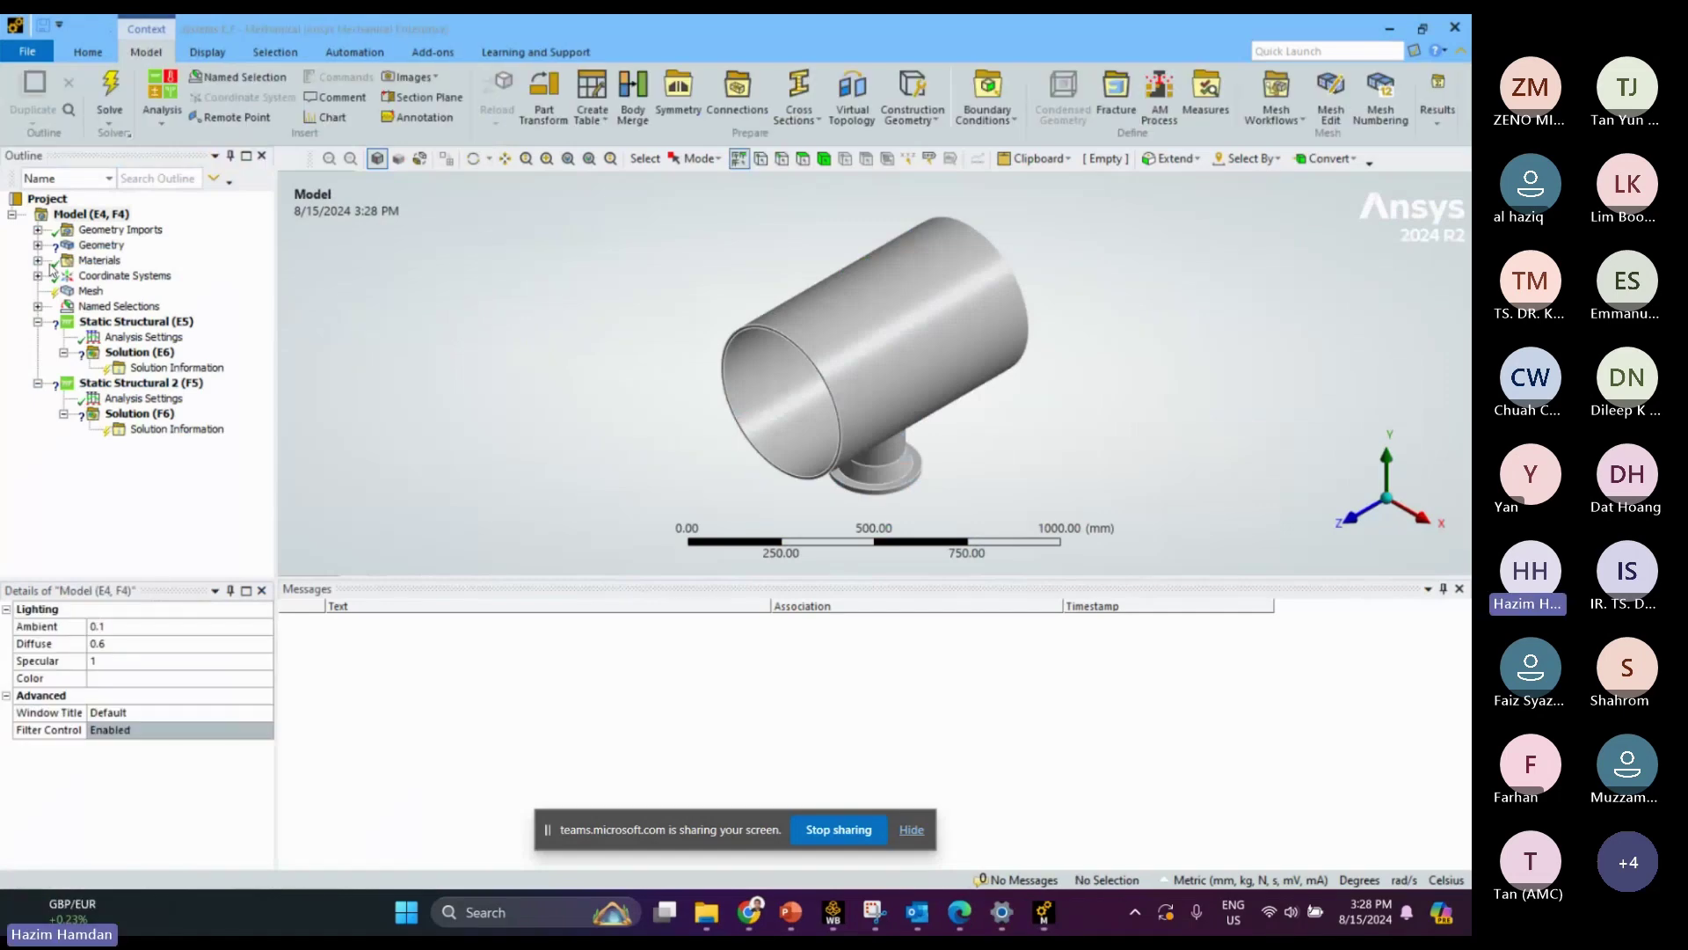
Assign Structural Steel as the material of the Geom-2\Solid body
{"action": "left_click", "coordinate": [38, 244]}
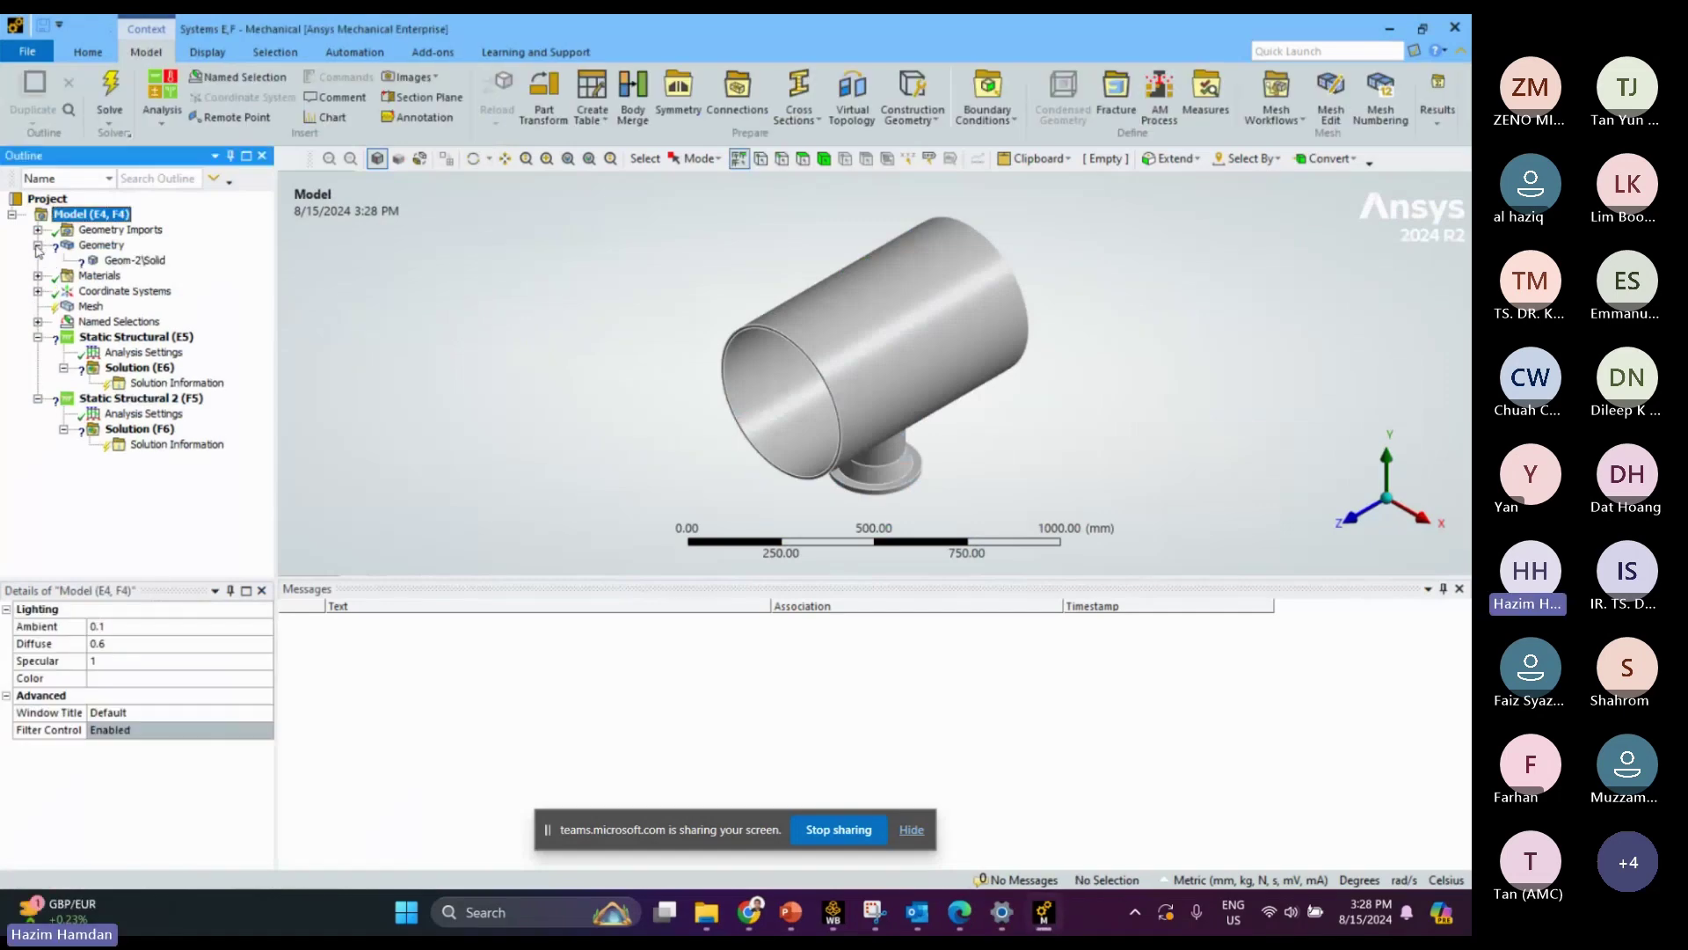
{"action": "left_click", "coordinate": [134, 261]}
{"action": "left_click", "coordinate": [250, 748]}
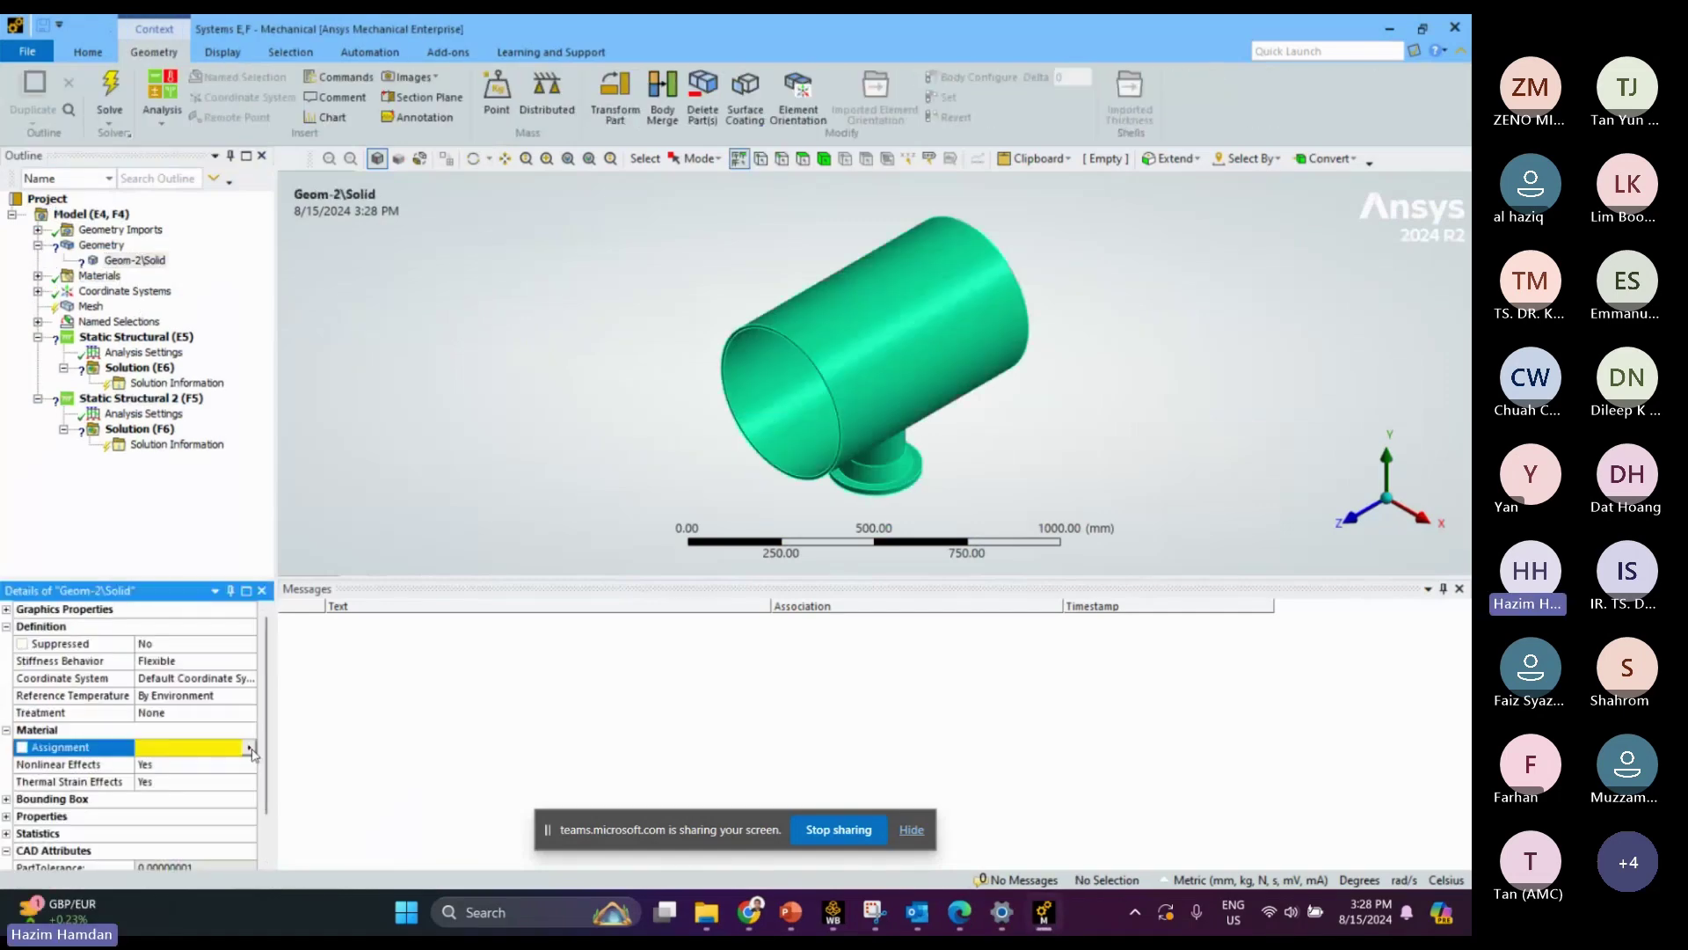
{"action": "left_click", "coordinate": [251, 748]}
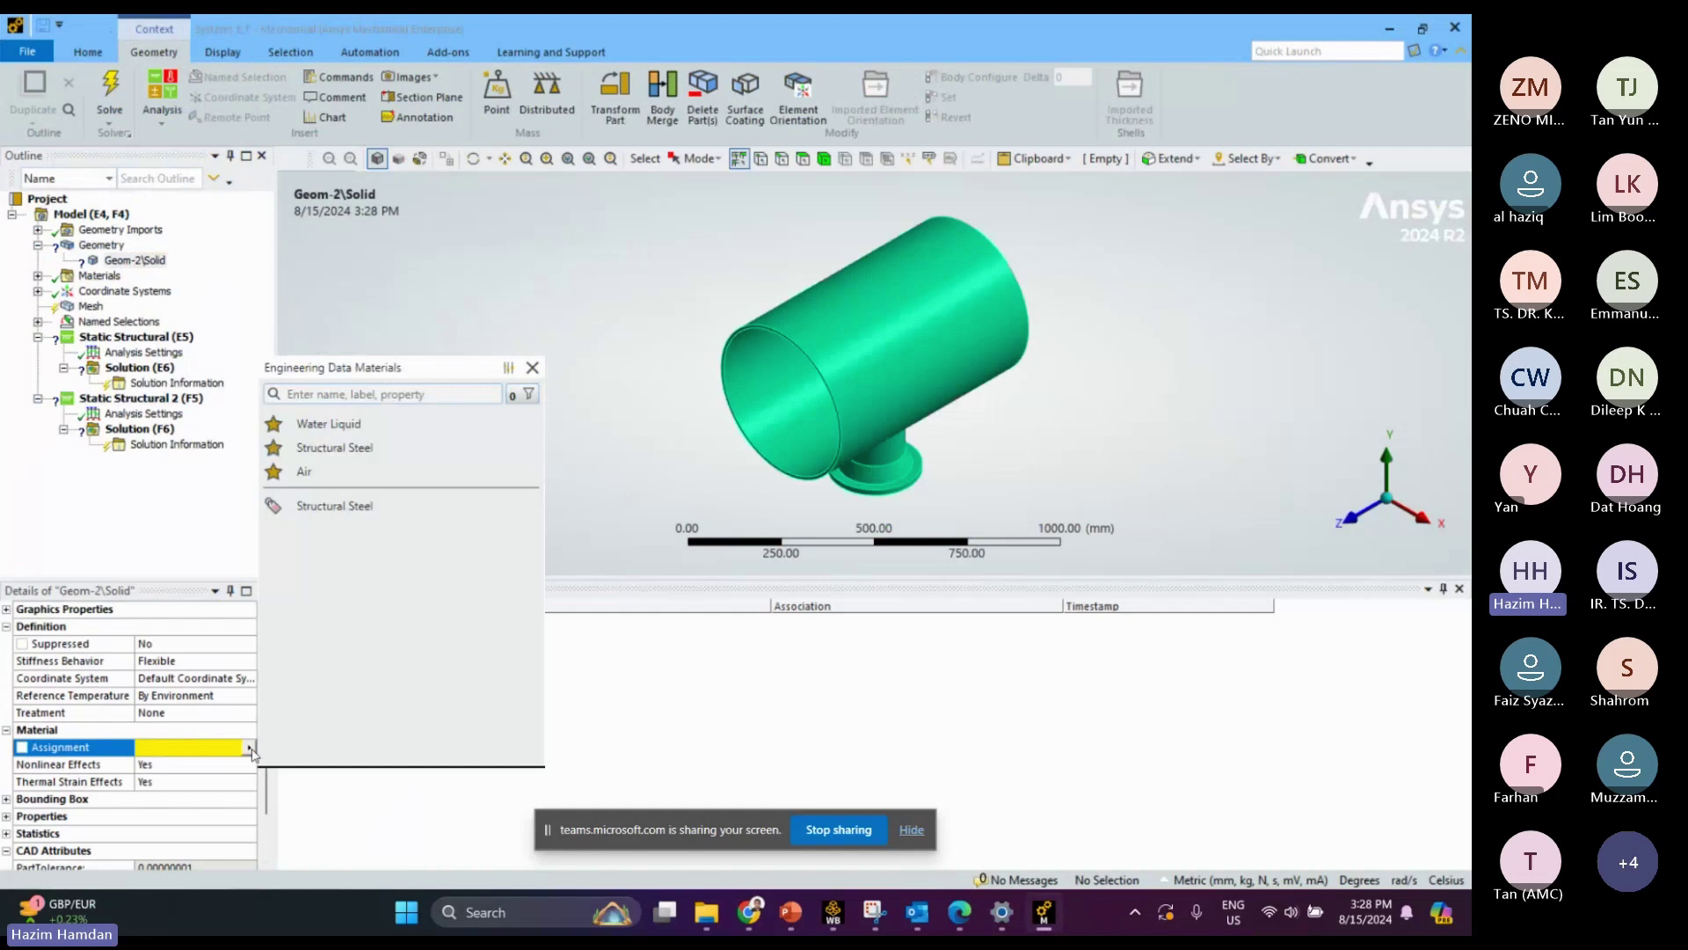
{"action": "left_click", "coordinate": [332, 505]}
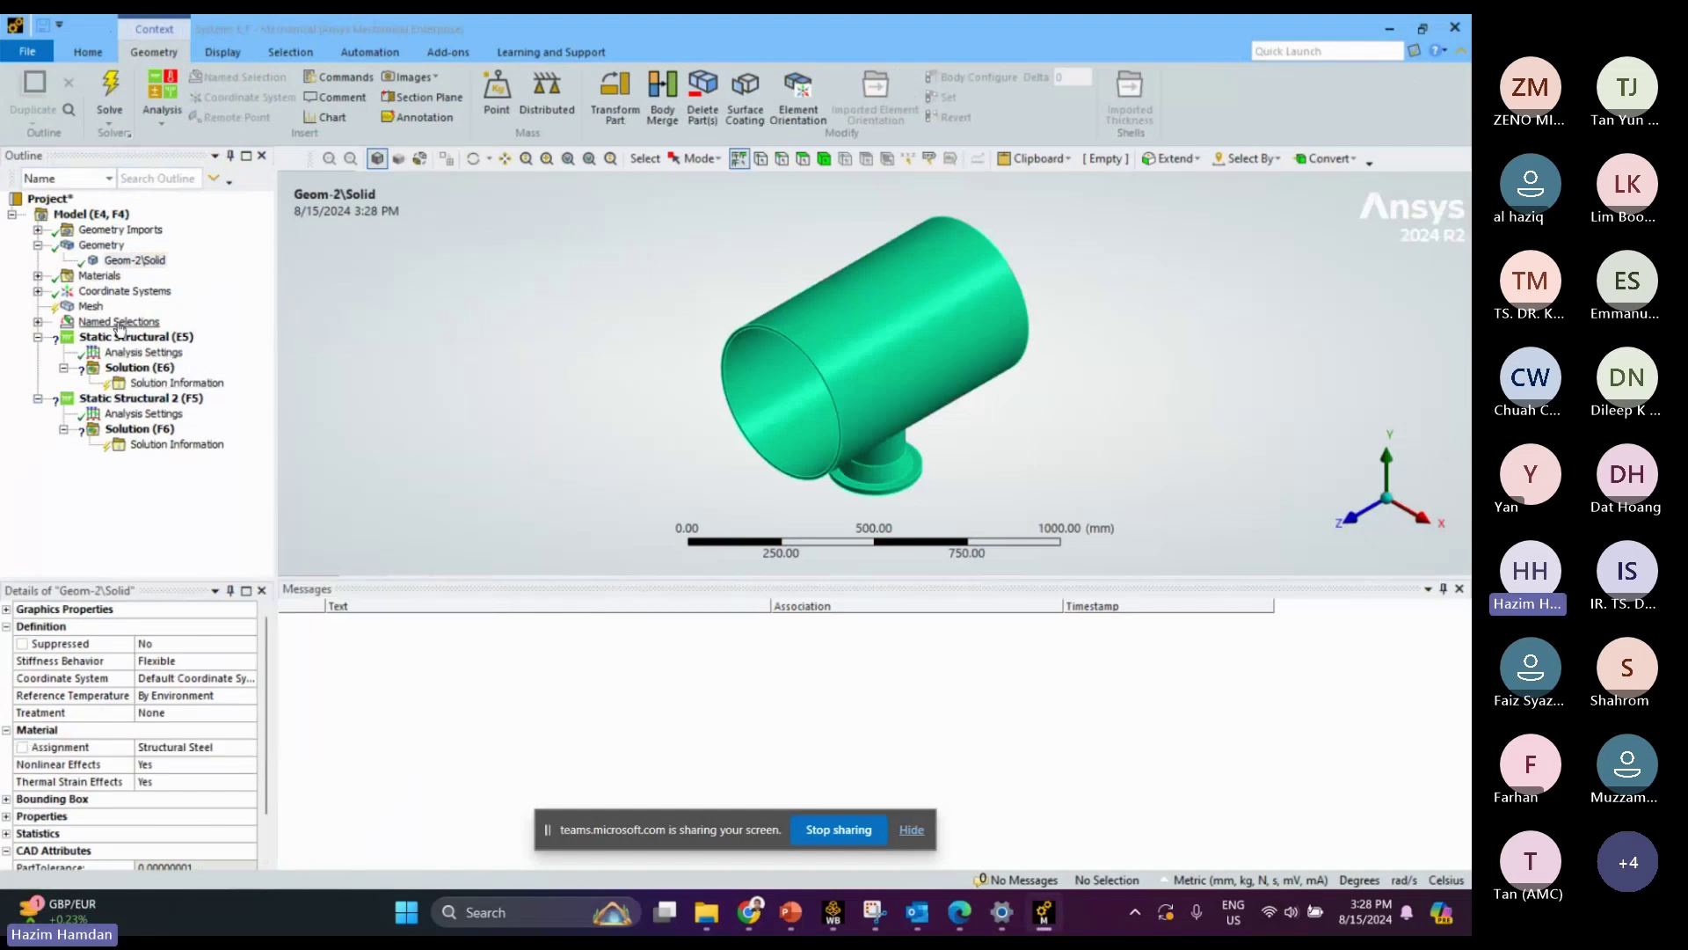
{"action": "left_click", "coordinate": [131, 264]}
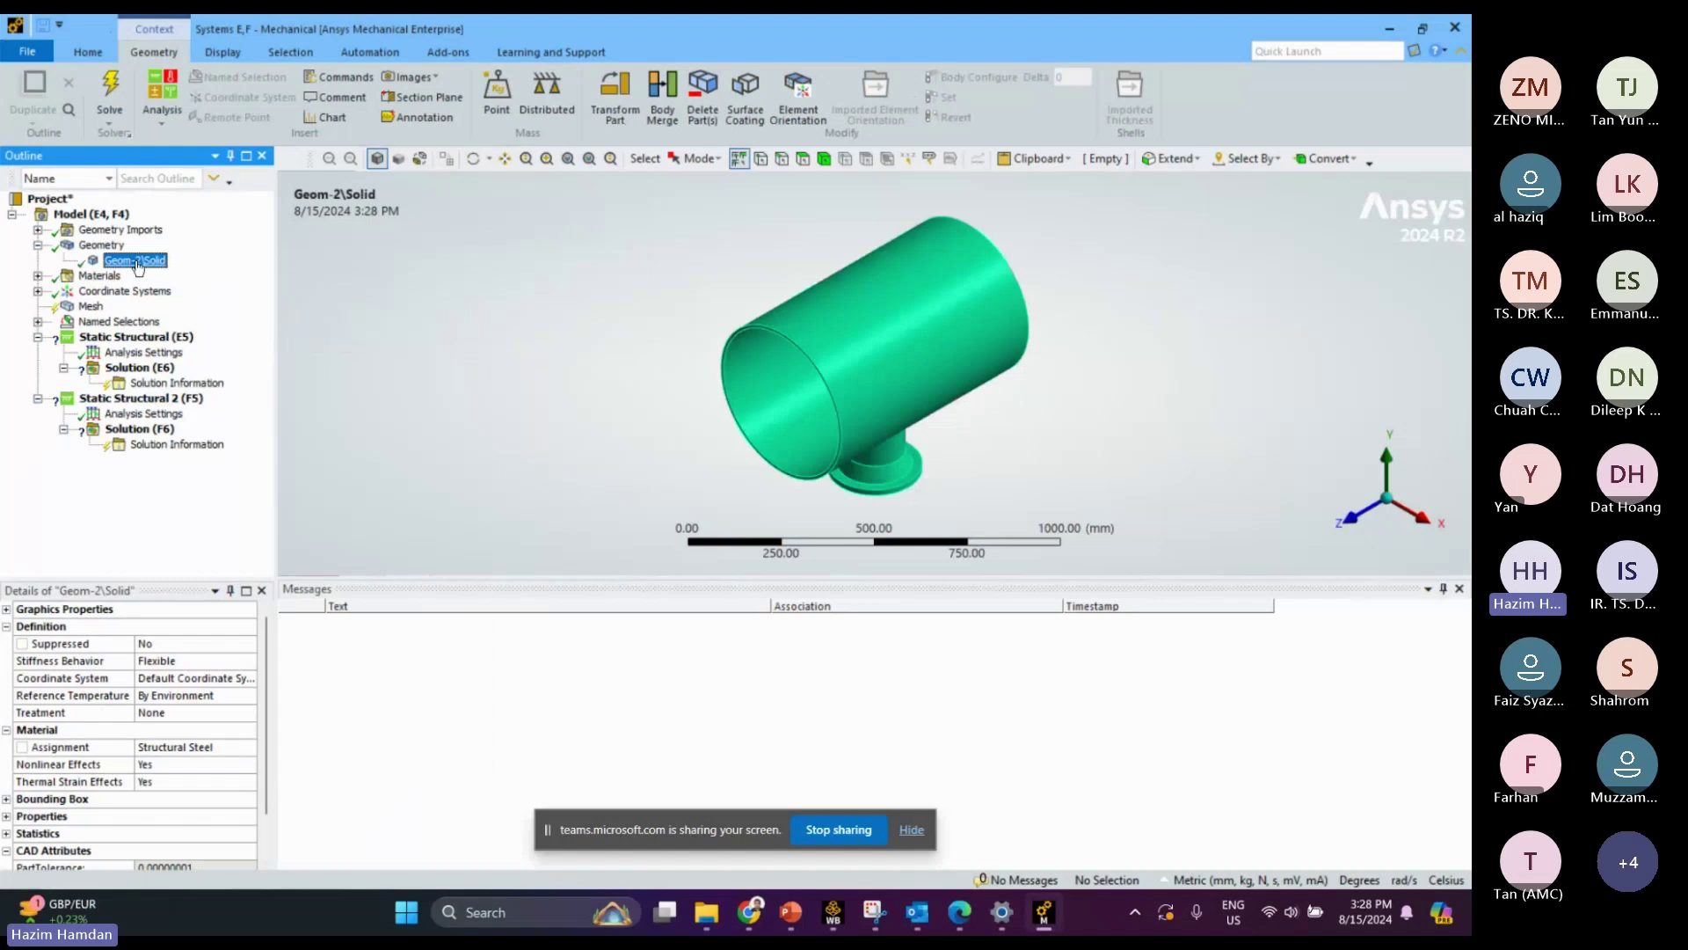
Review the Structural Steel material data, including its elasticity, strain-life parameters and S-N curve
{"action": "left_click", "coordinate": [38, 275]}
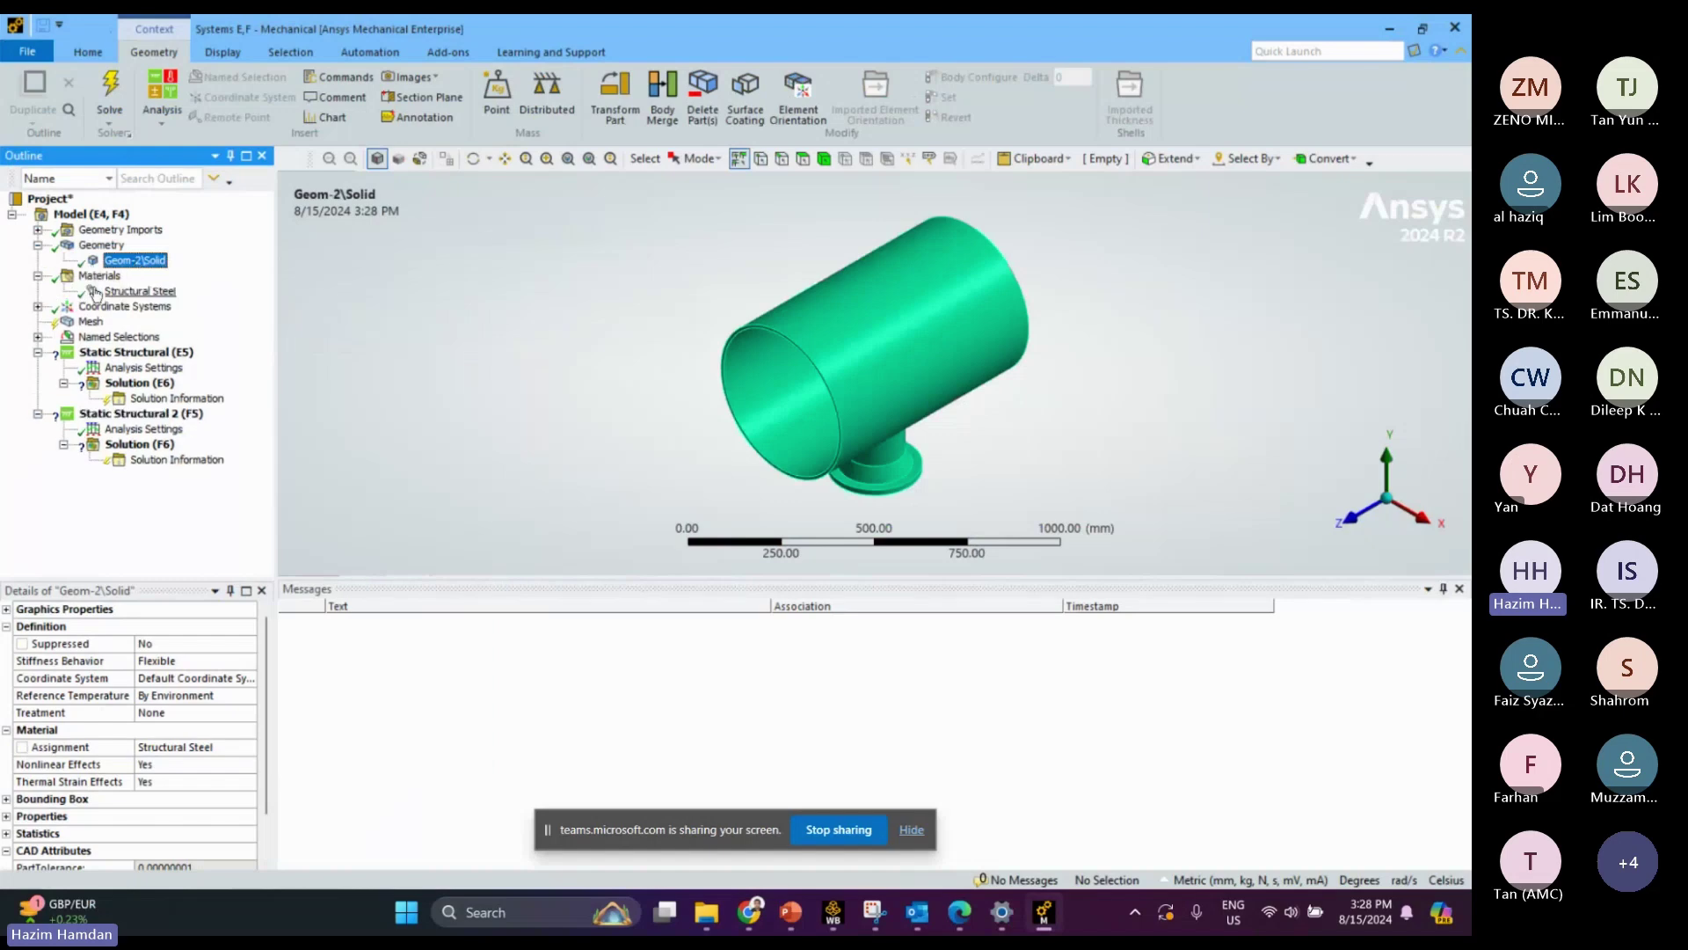
{"action": "left_click", "coordinate": [140, 290]}
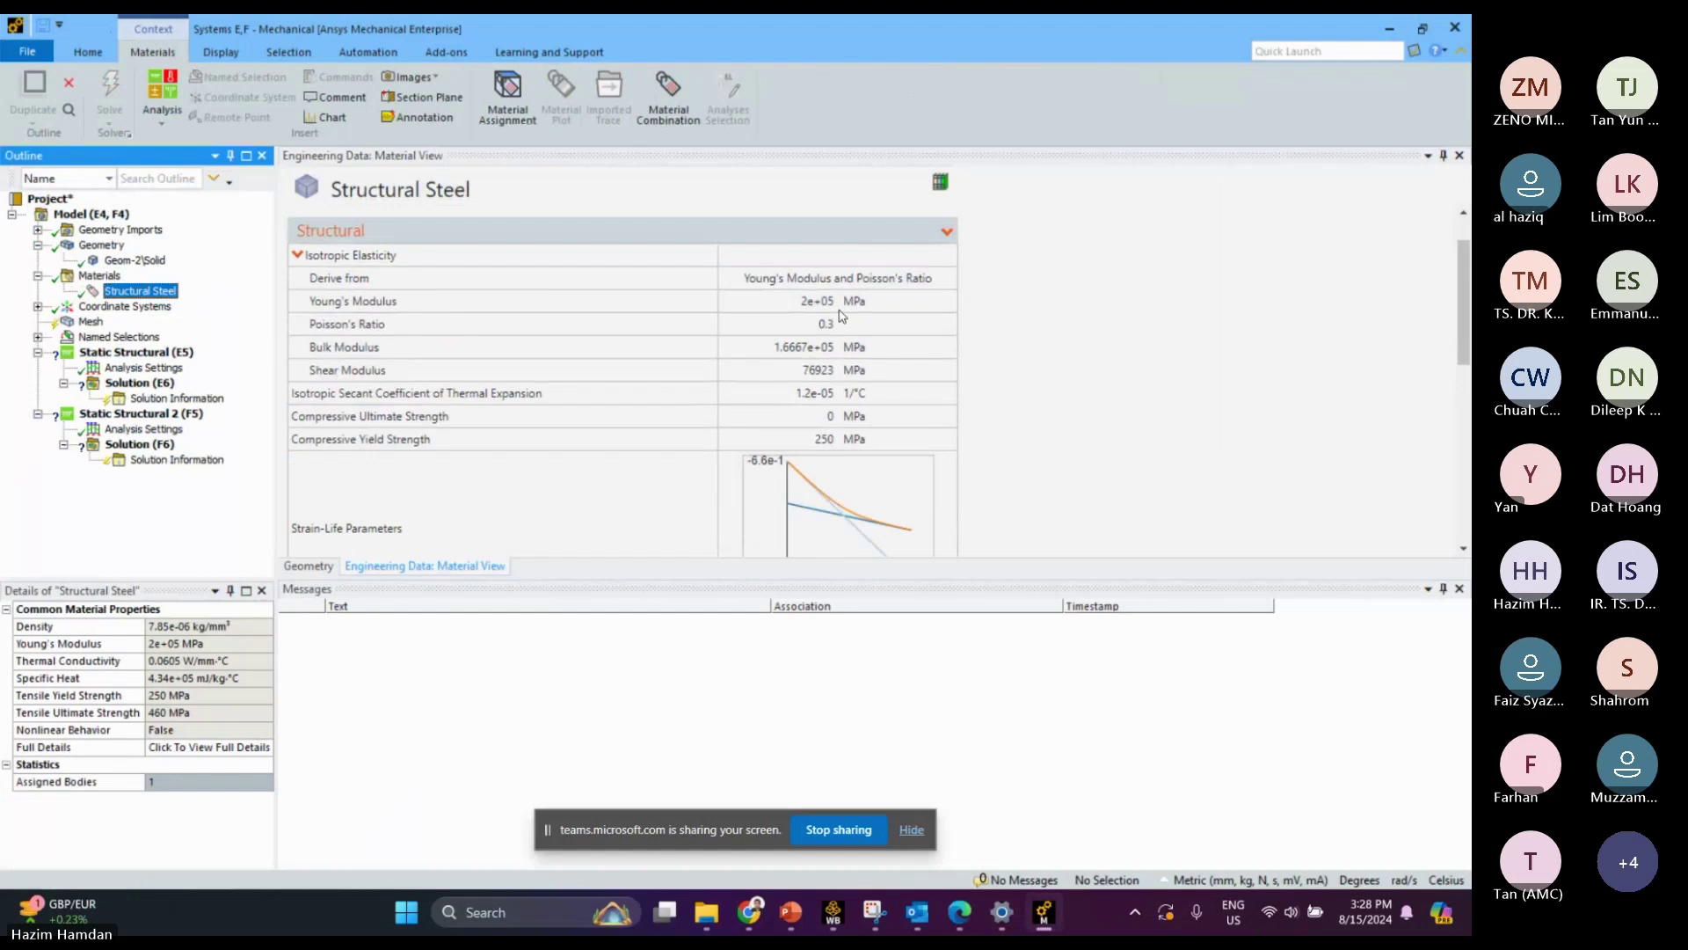
{"action": "scroll", "coordinate": [503, 419], "scroll_direction": "down", "scroll_amount": 4}
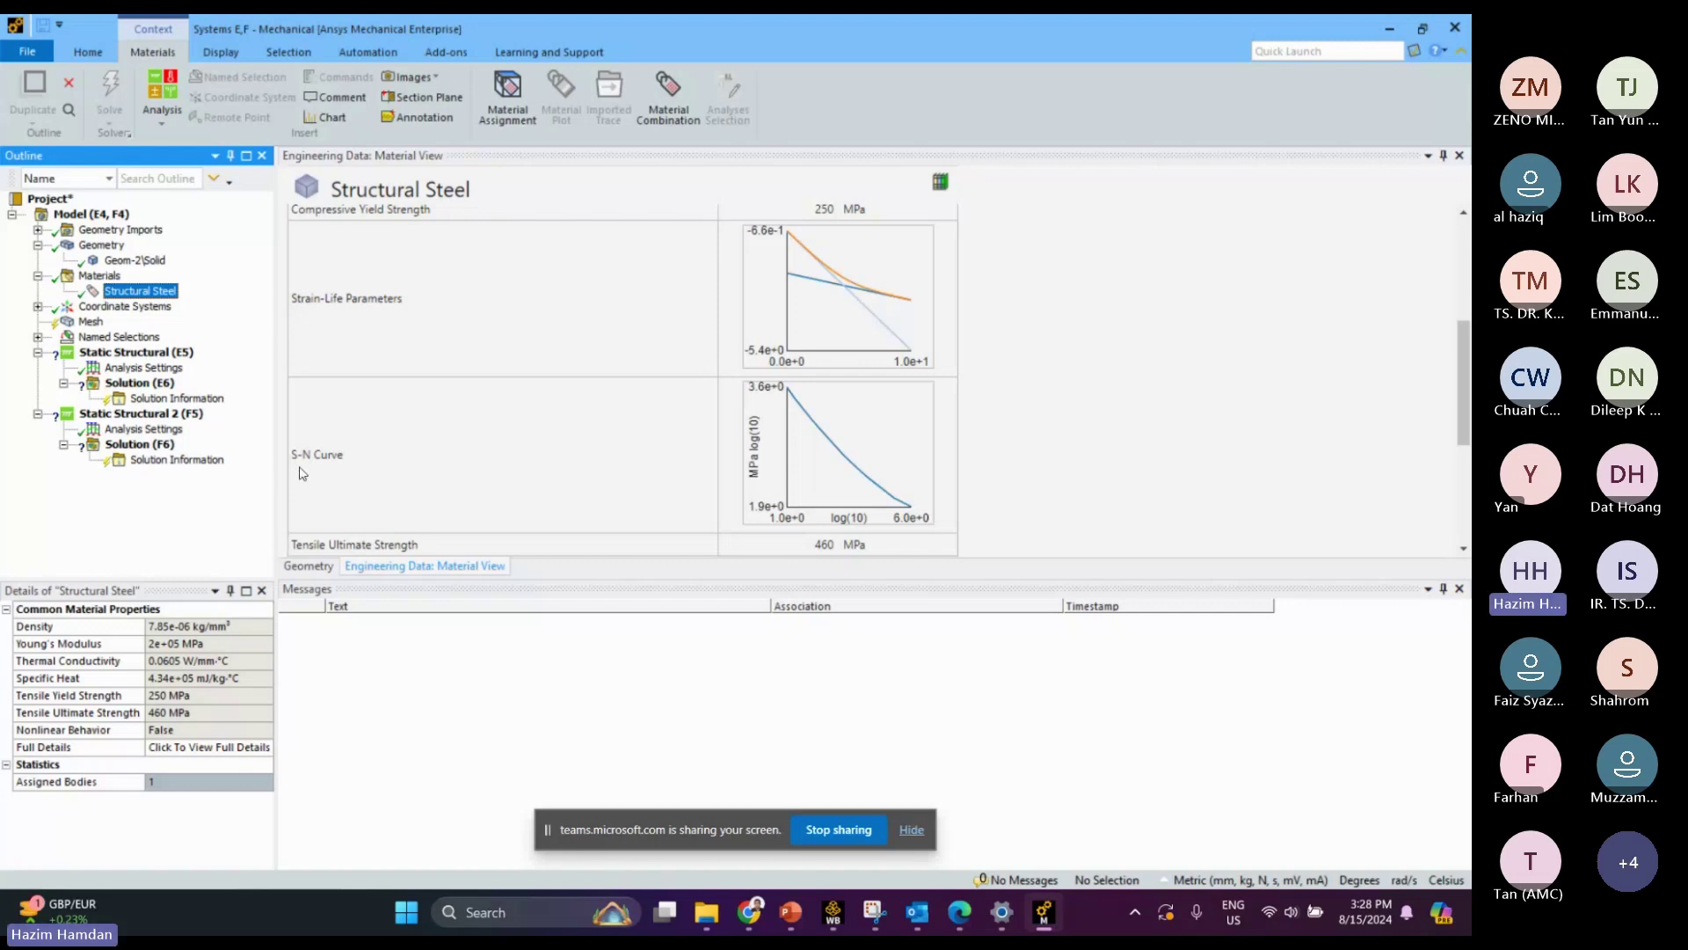
Add a mesh sizing control scoped to the whole vessel body
{"action": "left_click", "coordinate": [89, 322]}
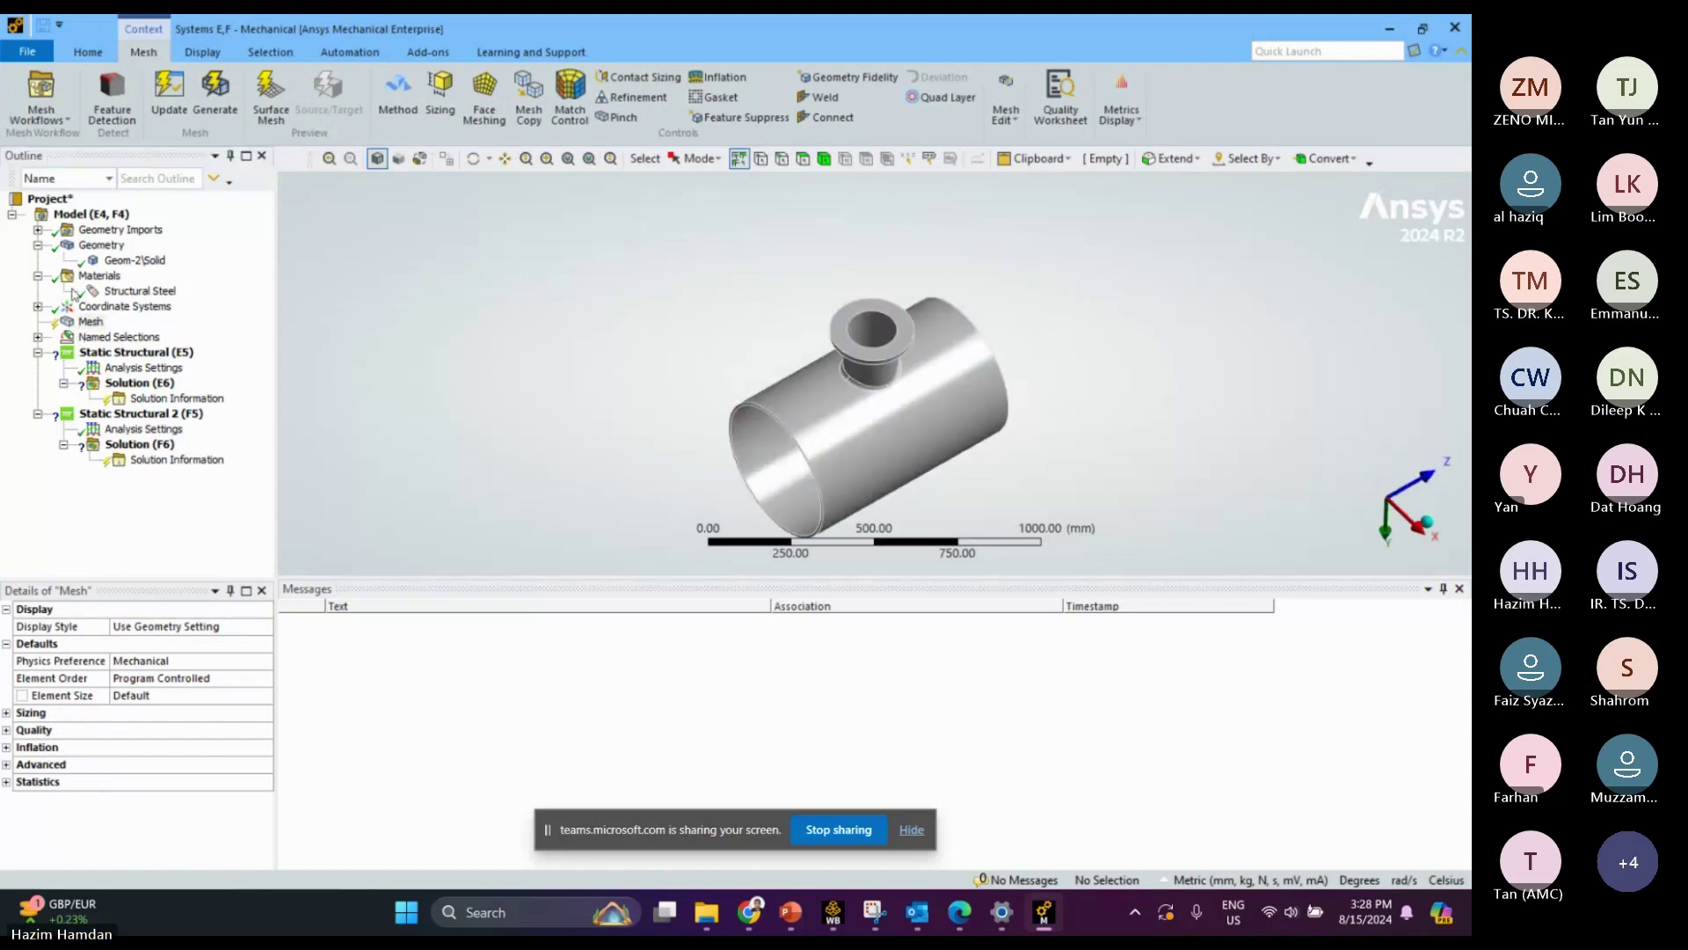
{"action": "left_click", "coordinate": [91, 323]}
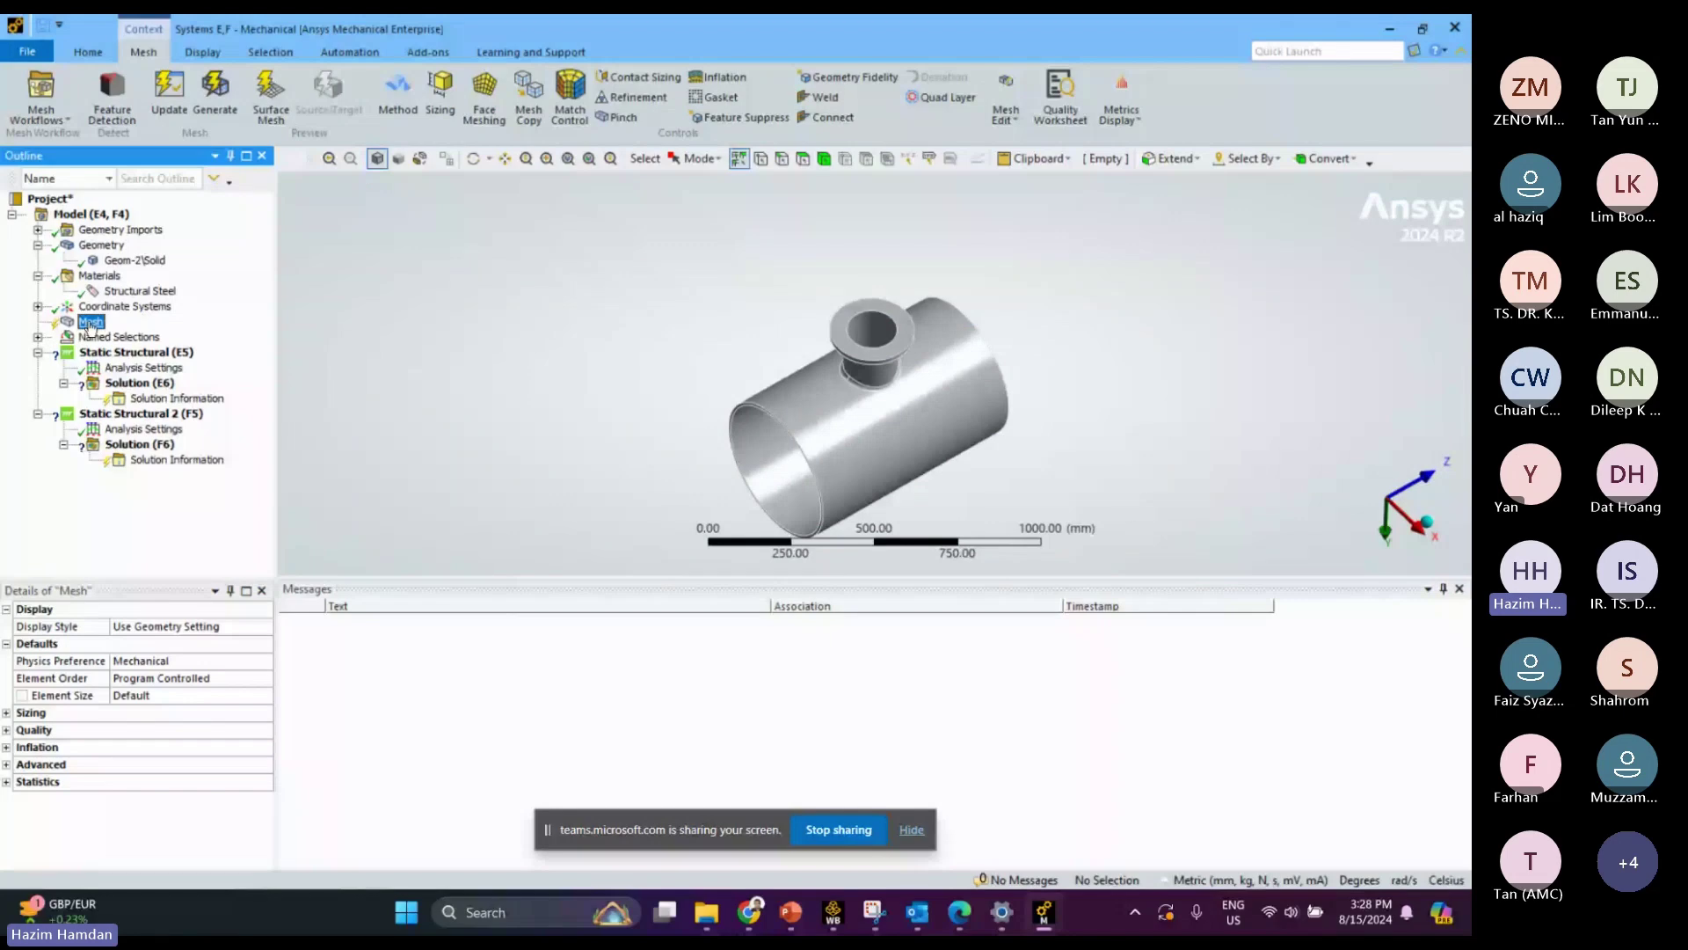
{"action": "left_click", "coordinate": [440, 97]}
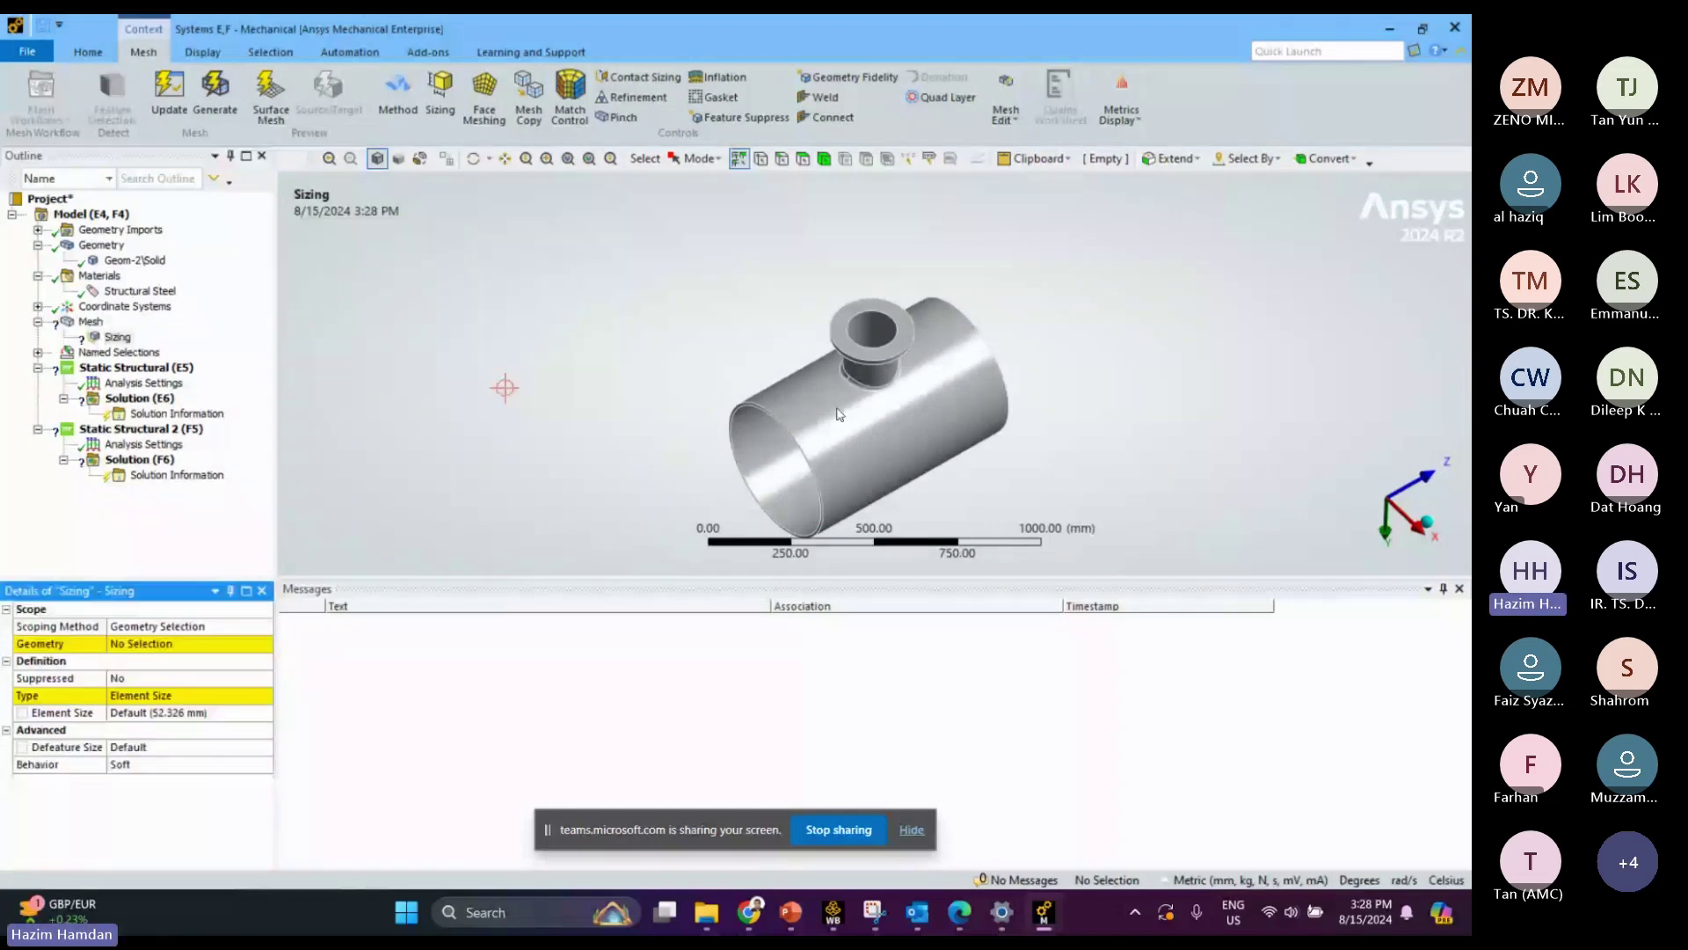
{"action": "left_click", "coordinate": [891, 419]}
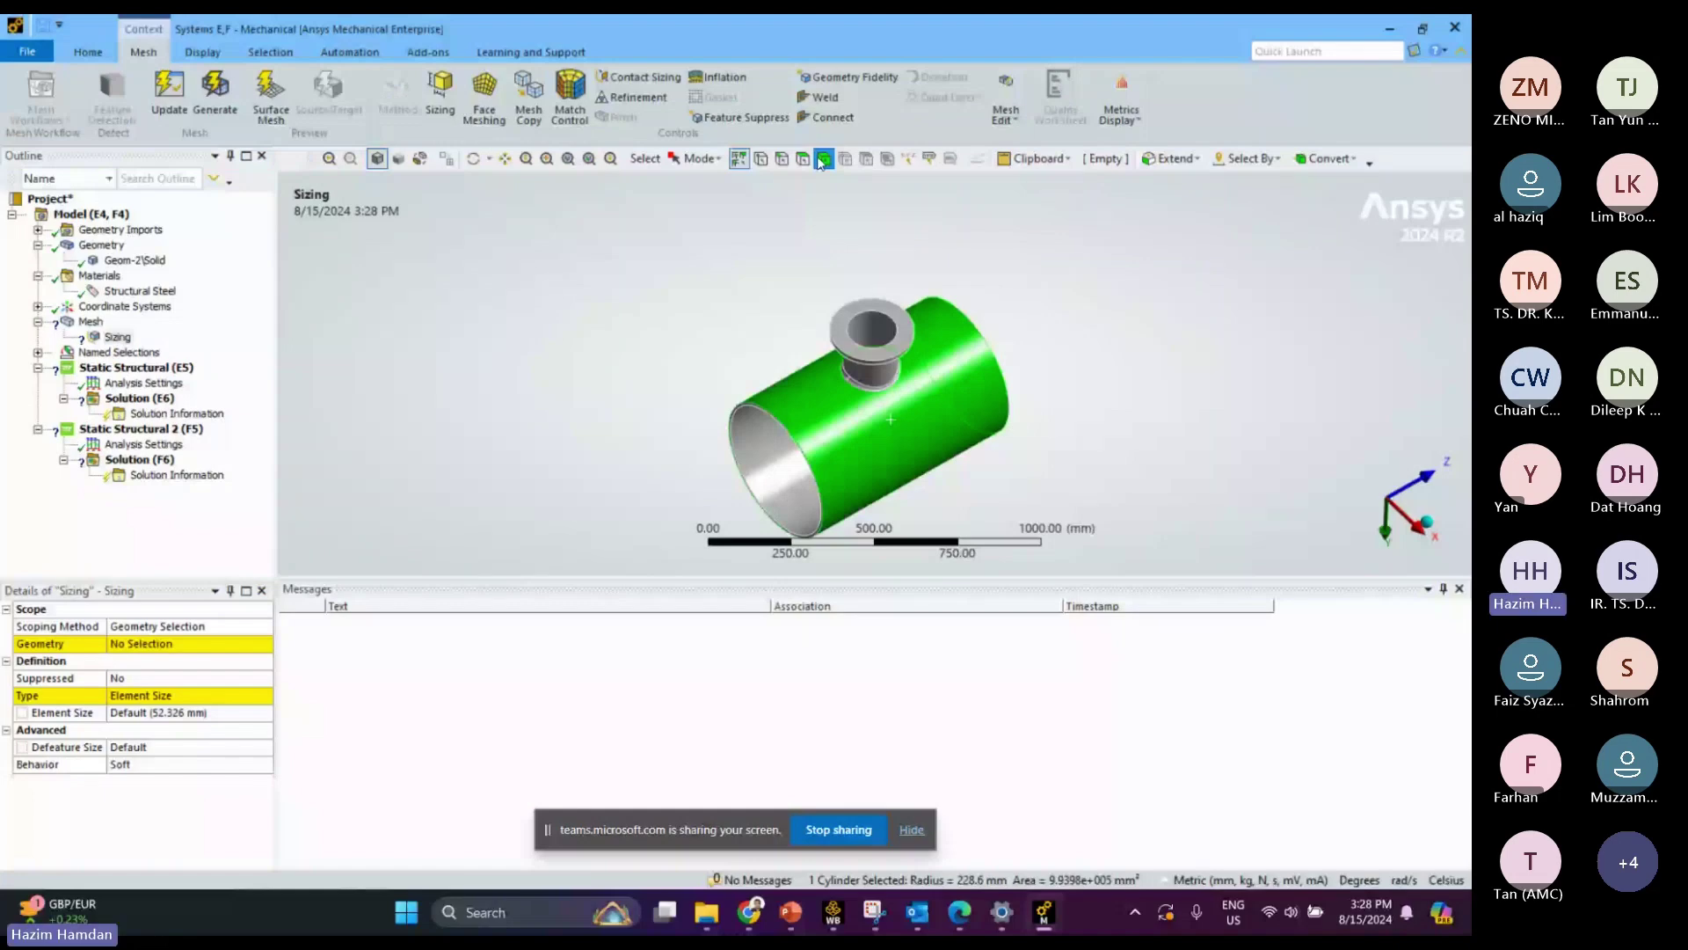
{"action": "left_click", "coordinate": [819, 164]}
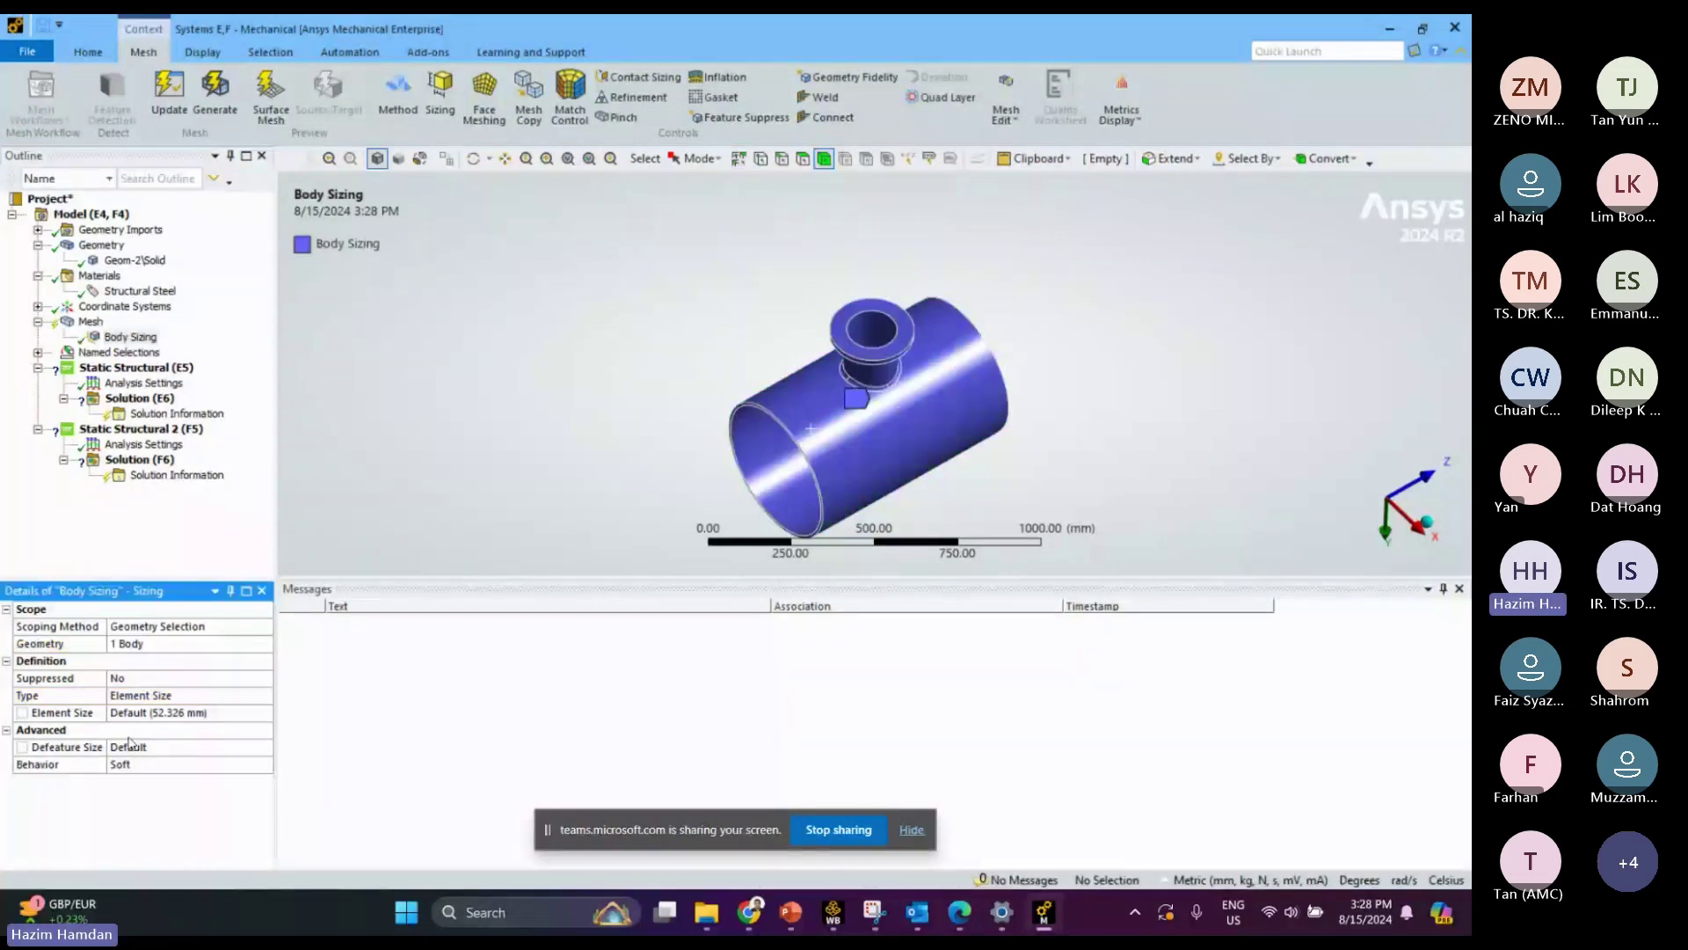
Set the body sizing's element size to 20 mm and generate the mesh
{"action": "left_click", "coordinate": [164, 712]}
{"action": "type", "text": "40"}
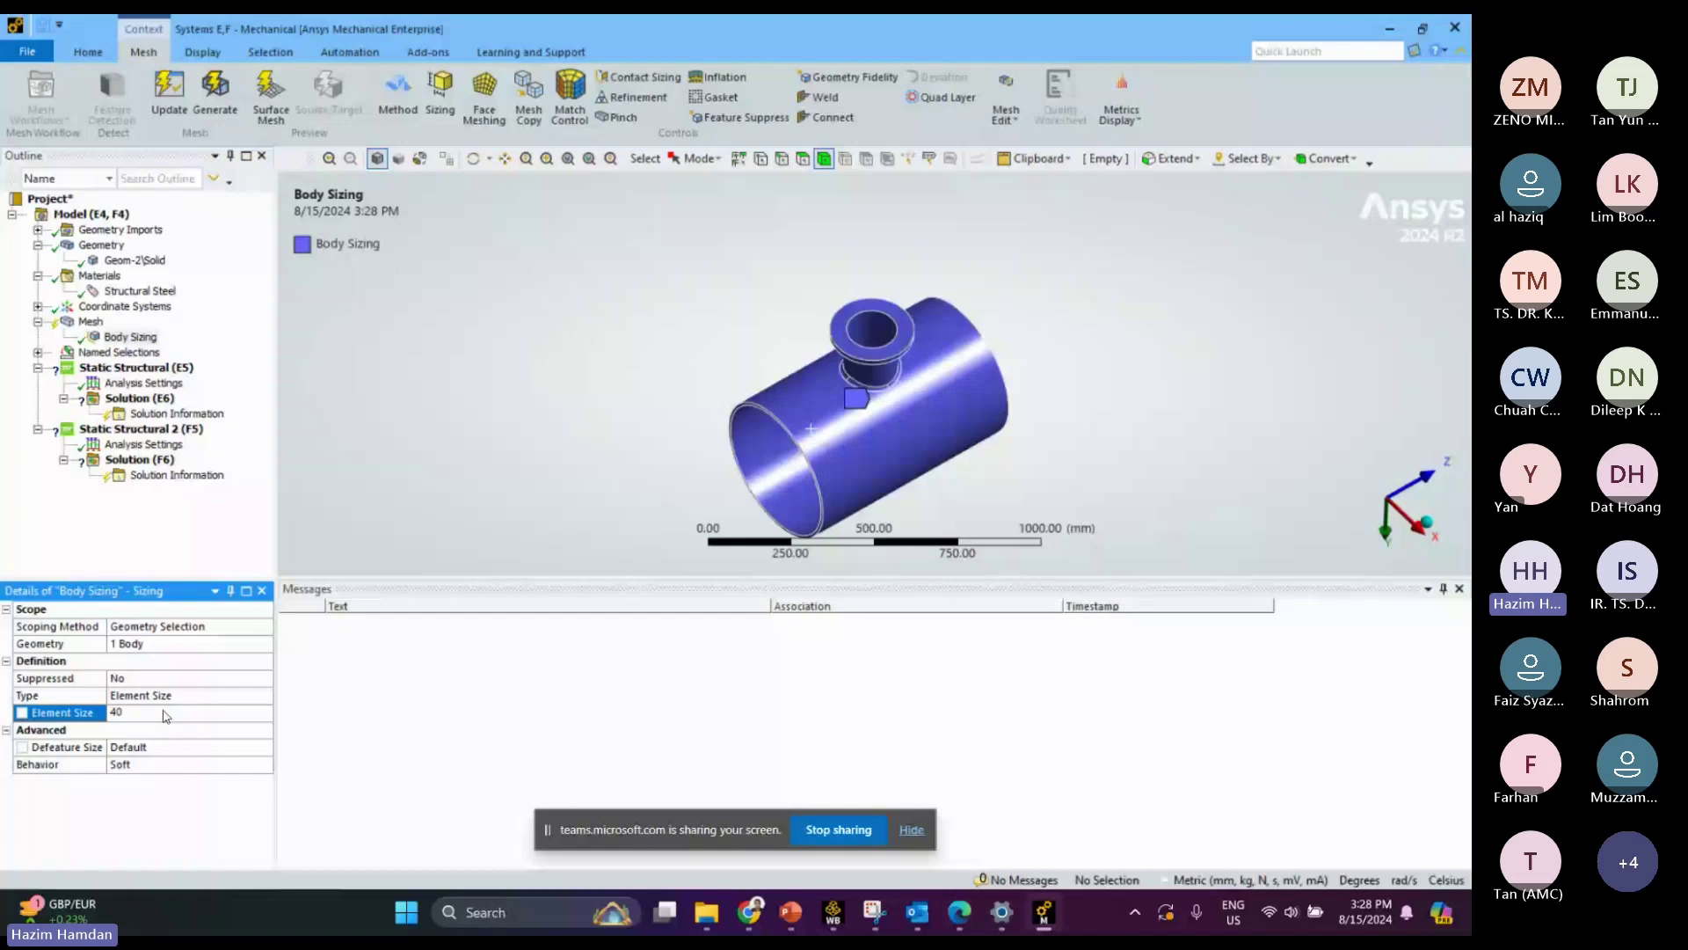
{"action": "key", "text": "BackSpace"}
{"action": "key", "text": "BackSpace"}
{"action": "type", "text": "20"}
{"action": "left_click", "coordinate": [97, 323]}
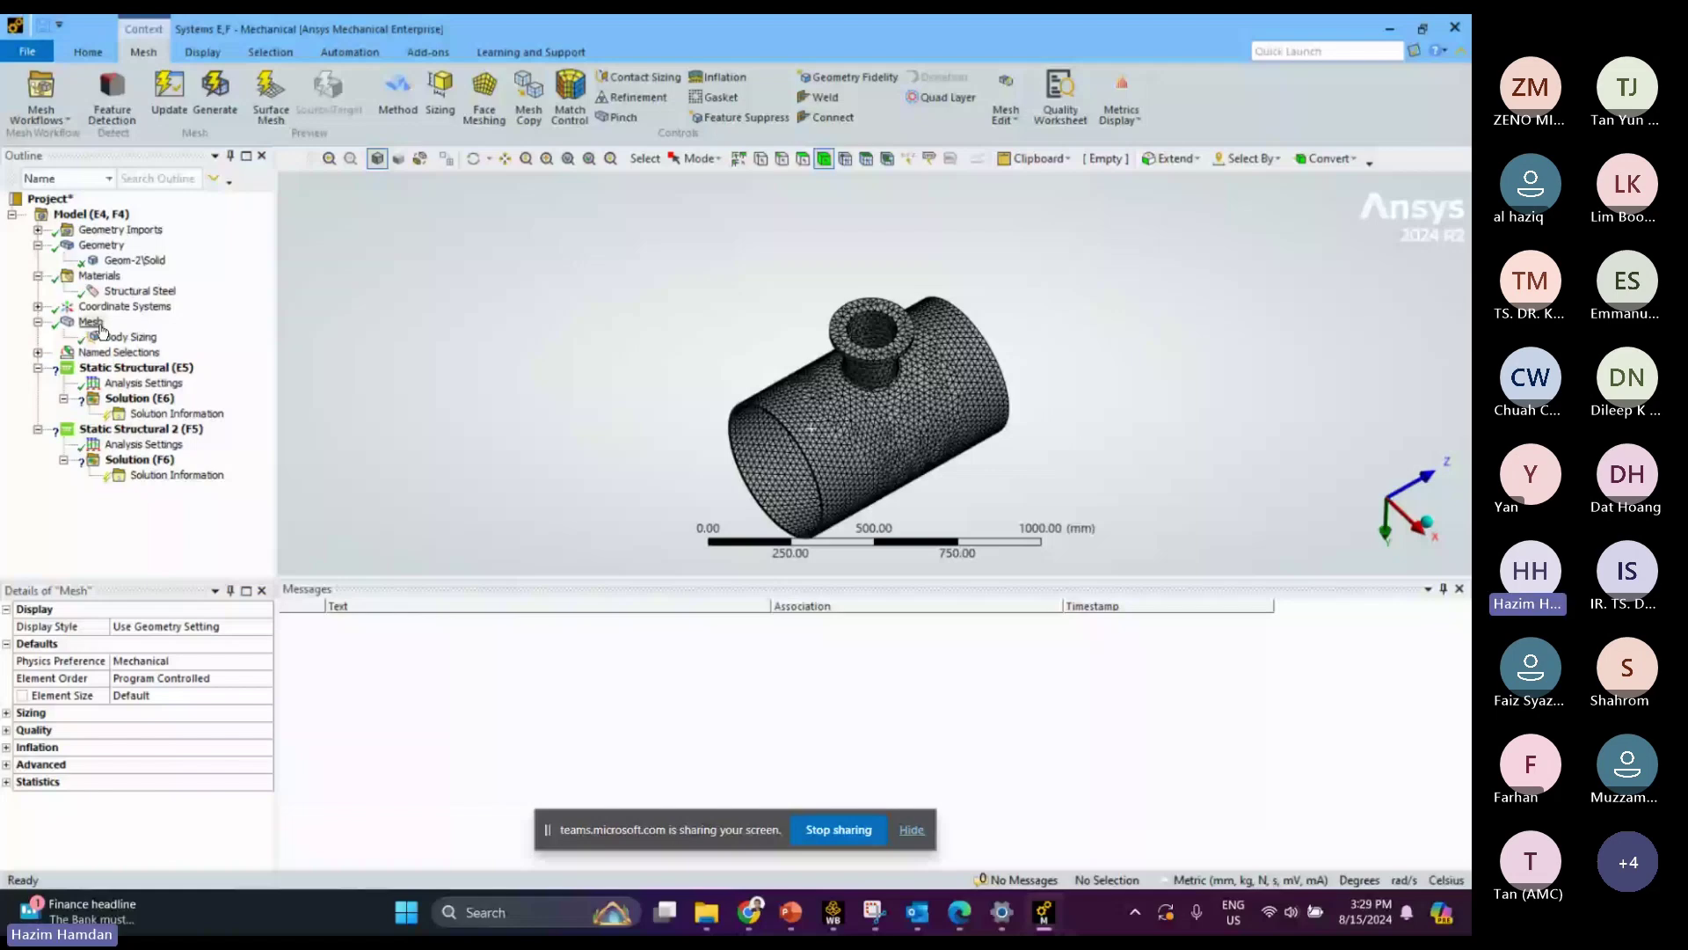
Add a face sizing on the eight fillet faces around the nozzle-shell junction, inside and outside, with a 10 mm element size
{"action": "left_click", "coordinate": [439, 97]}
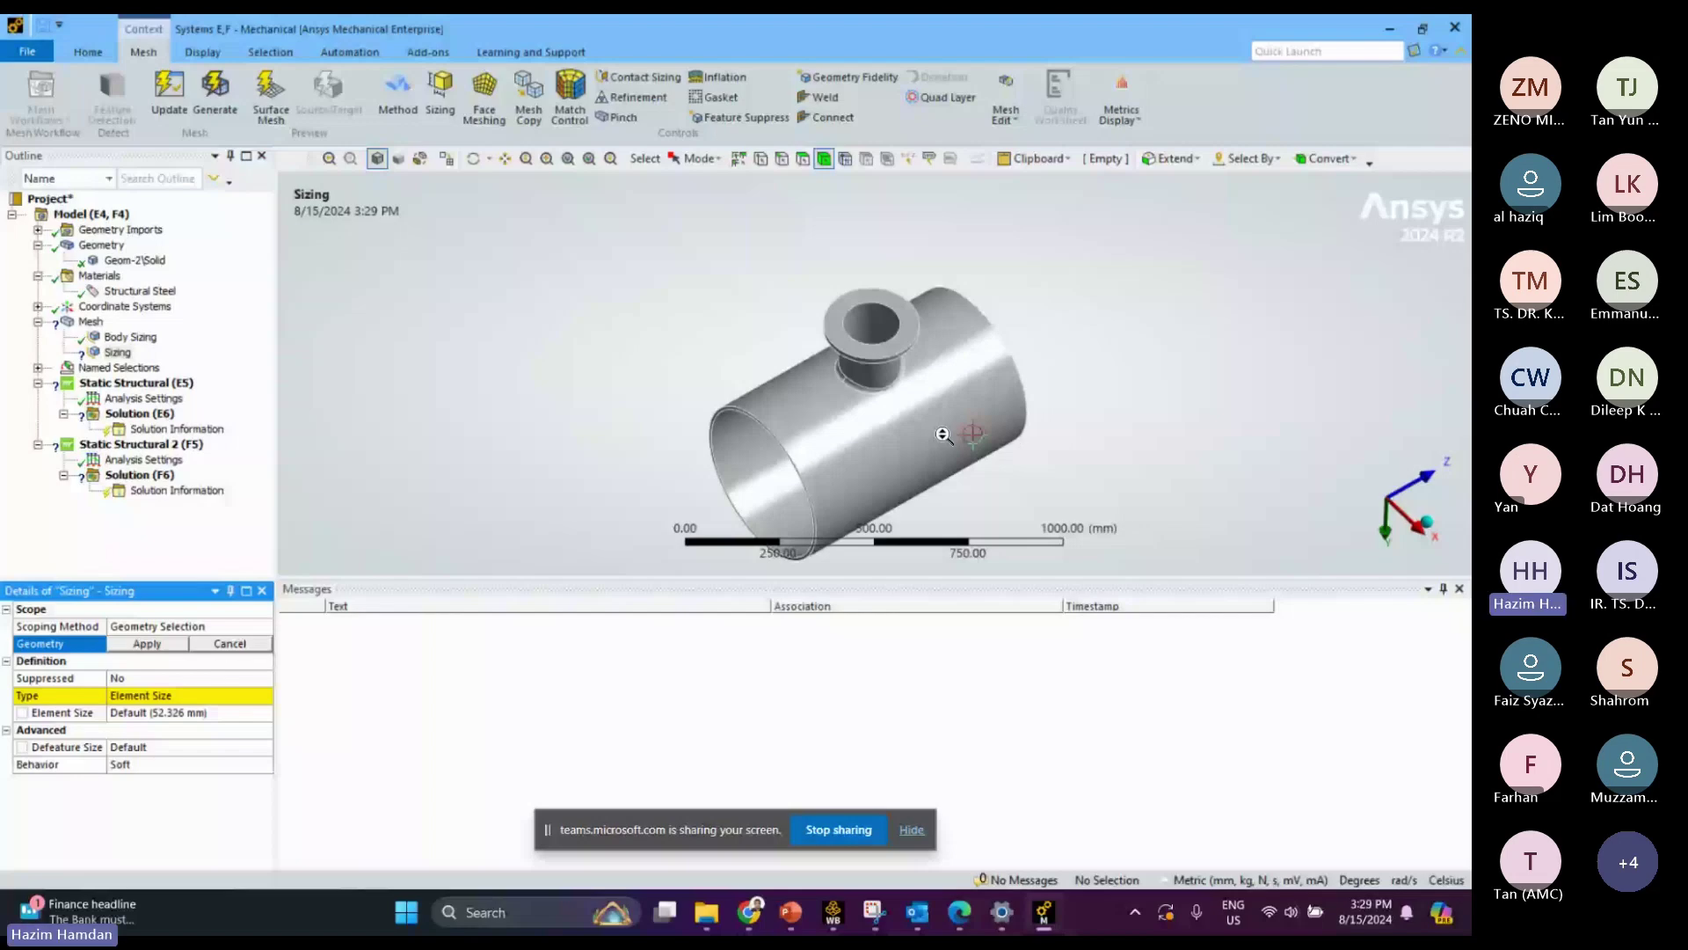
{"action": "scroll", "coordinate": [943, 434], "scroll_direction": "up", "scroll_amount": 5}
{"action": "left_click", "coordinate": [932, 429]}
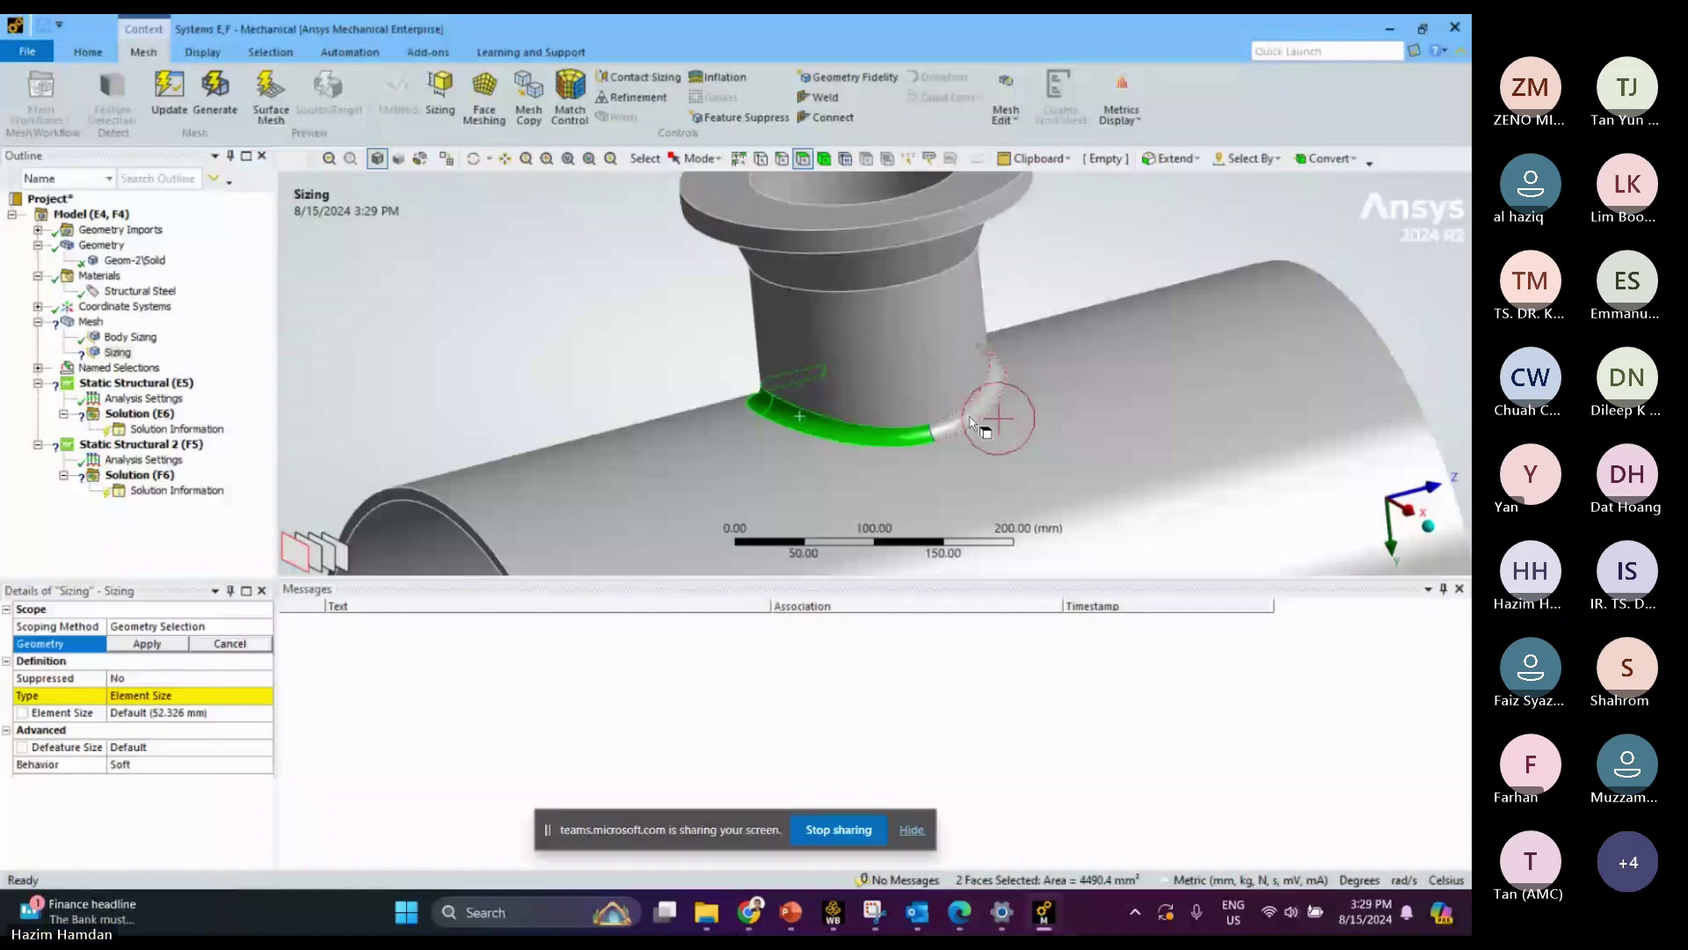
{"action": "left_click", "coordinate": [971, 423], "text": "ctrl"}
{"action": "middle_click_drag", "start_coordinate": [971, 423], "coordinate": [1182, 450]}
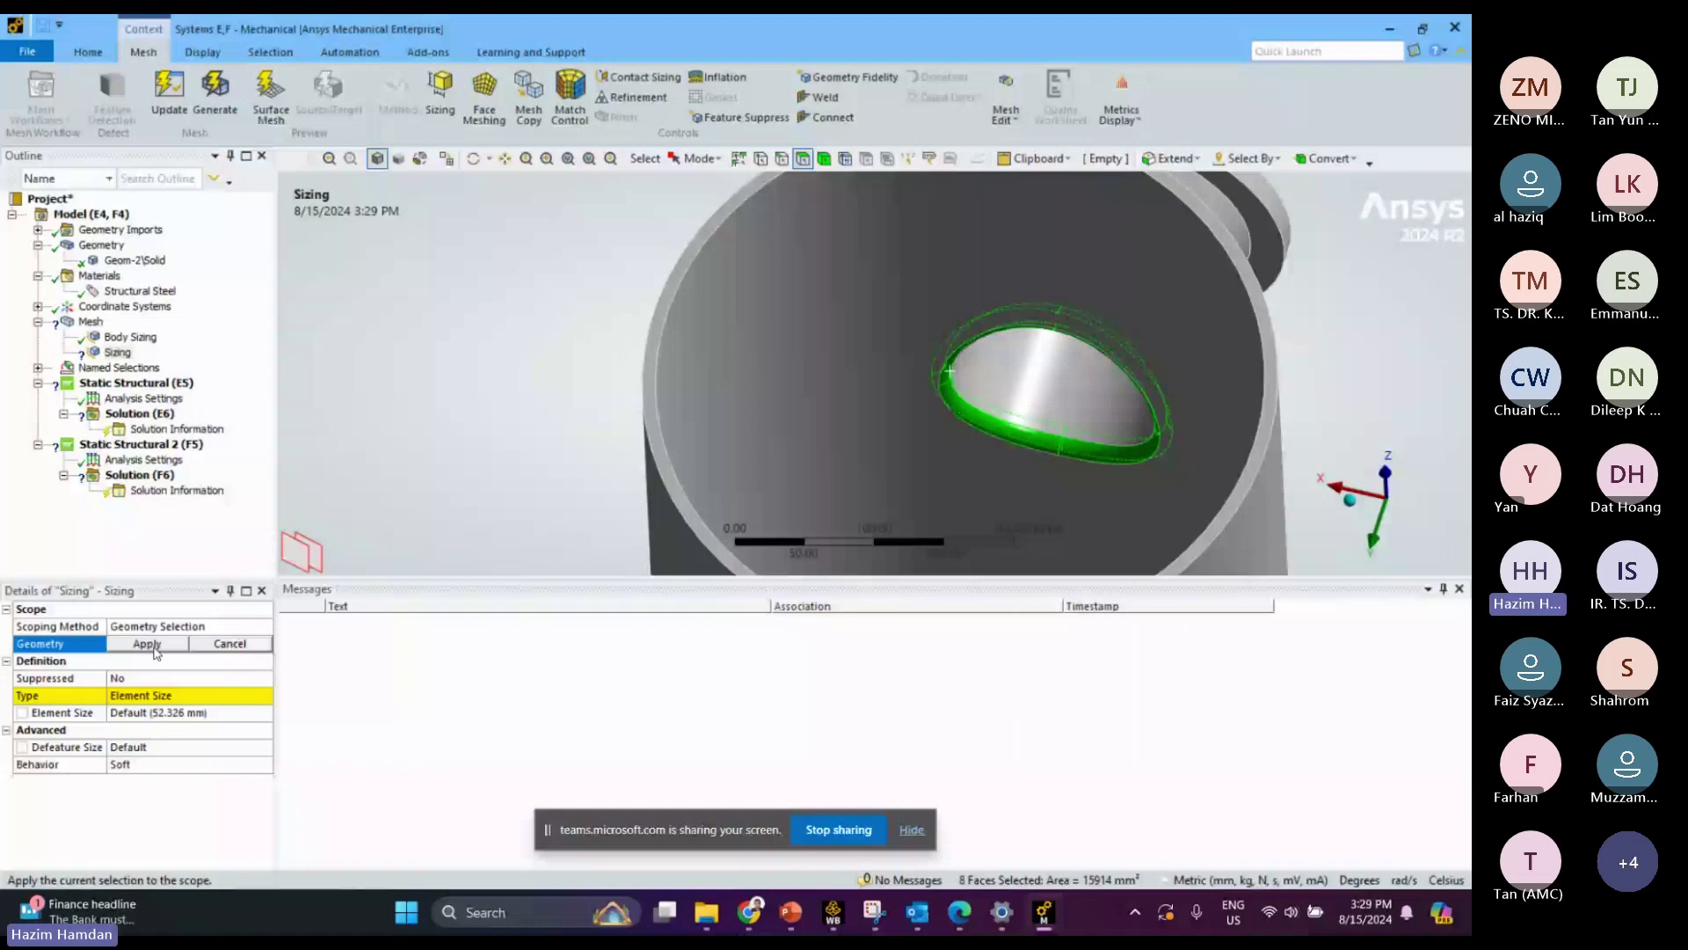
{"action": "left_click", "coordinate": [147, 643]}
{"action": "left_click", "coordinate": [171, 713]}
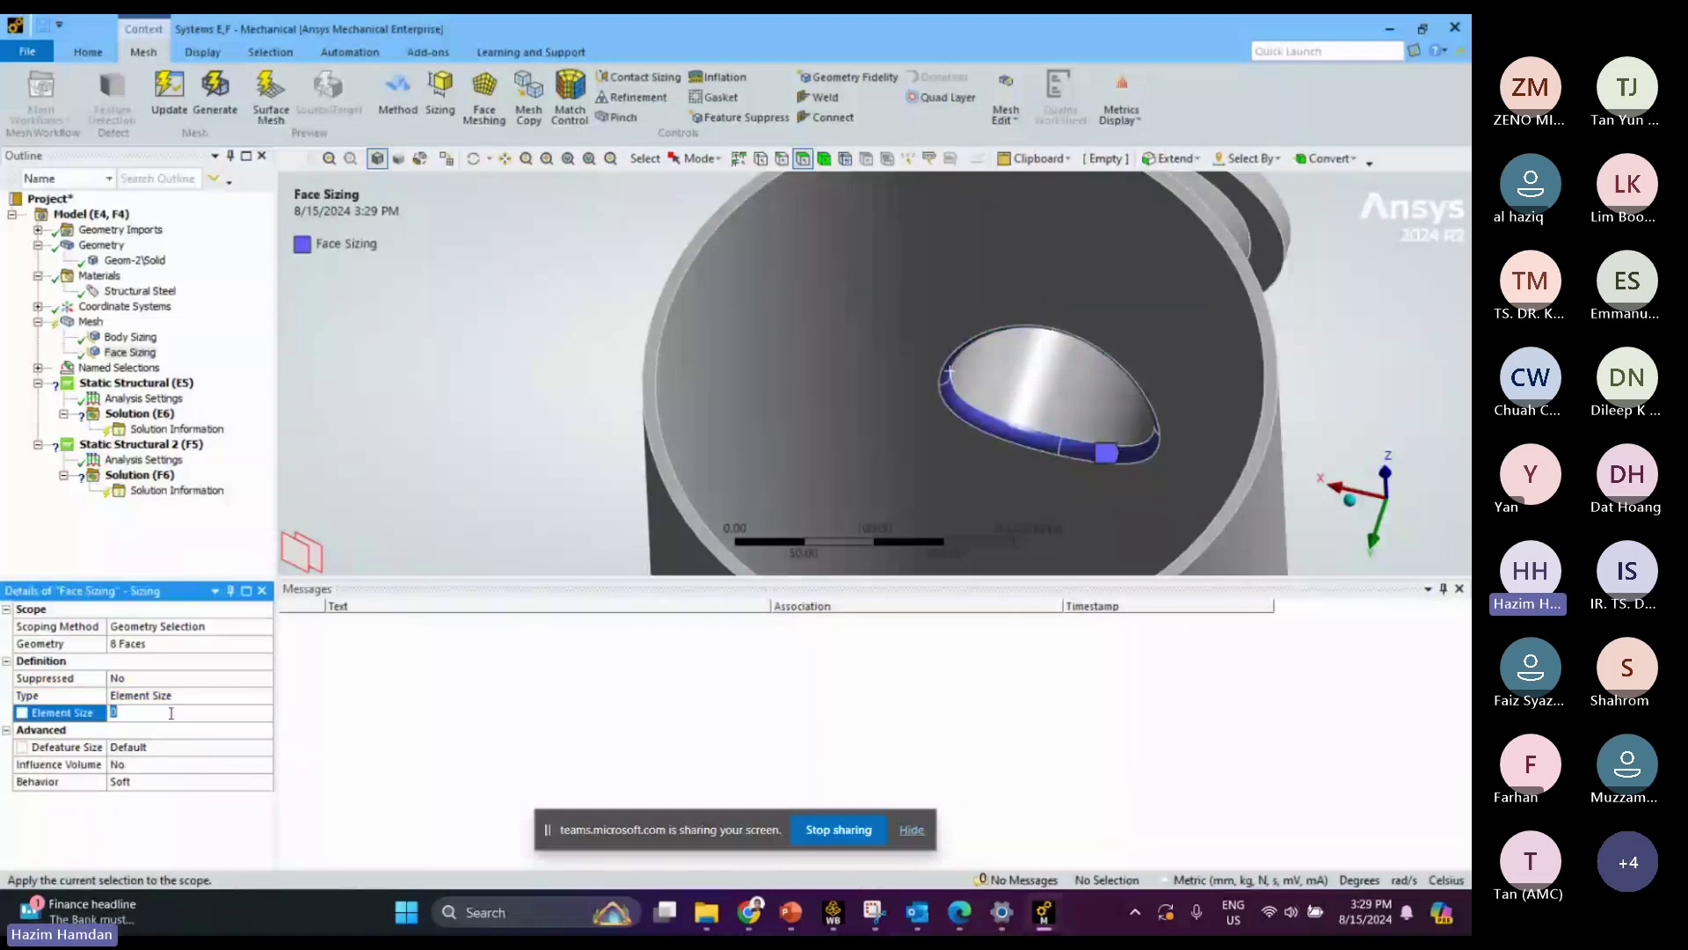
{"action": "type", "text": "10"}
Add a mapped face meshing control on the eight inner and outer fillet faces of the nozzle-shell junction
{"action": "left_click", "coordinate": [485, 97]}
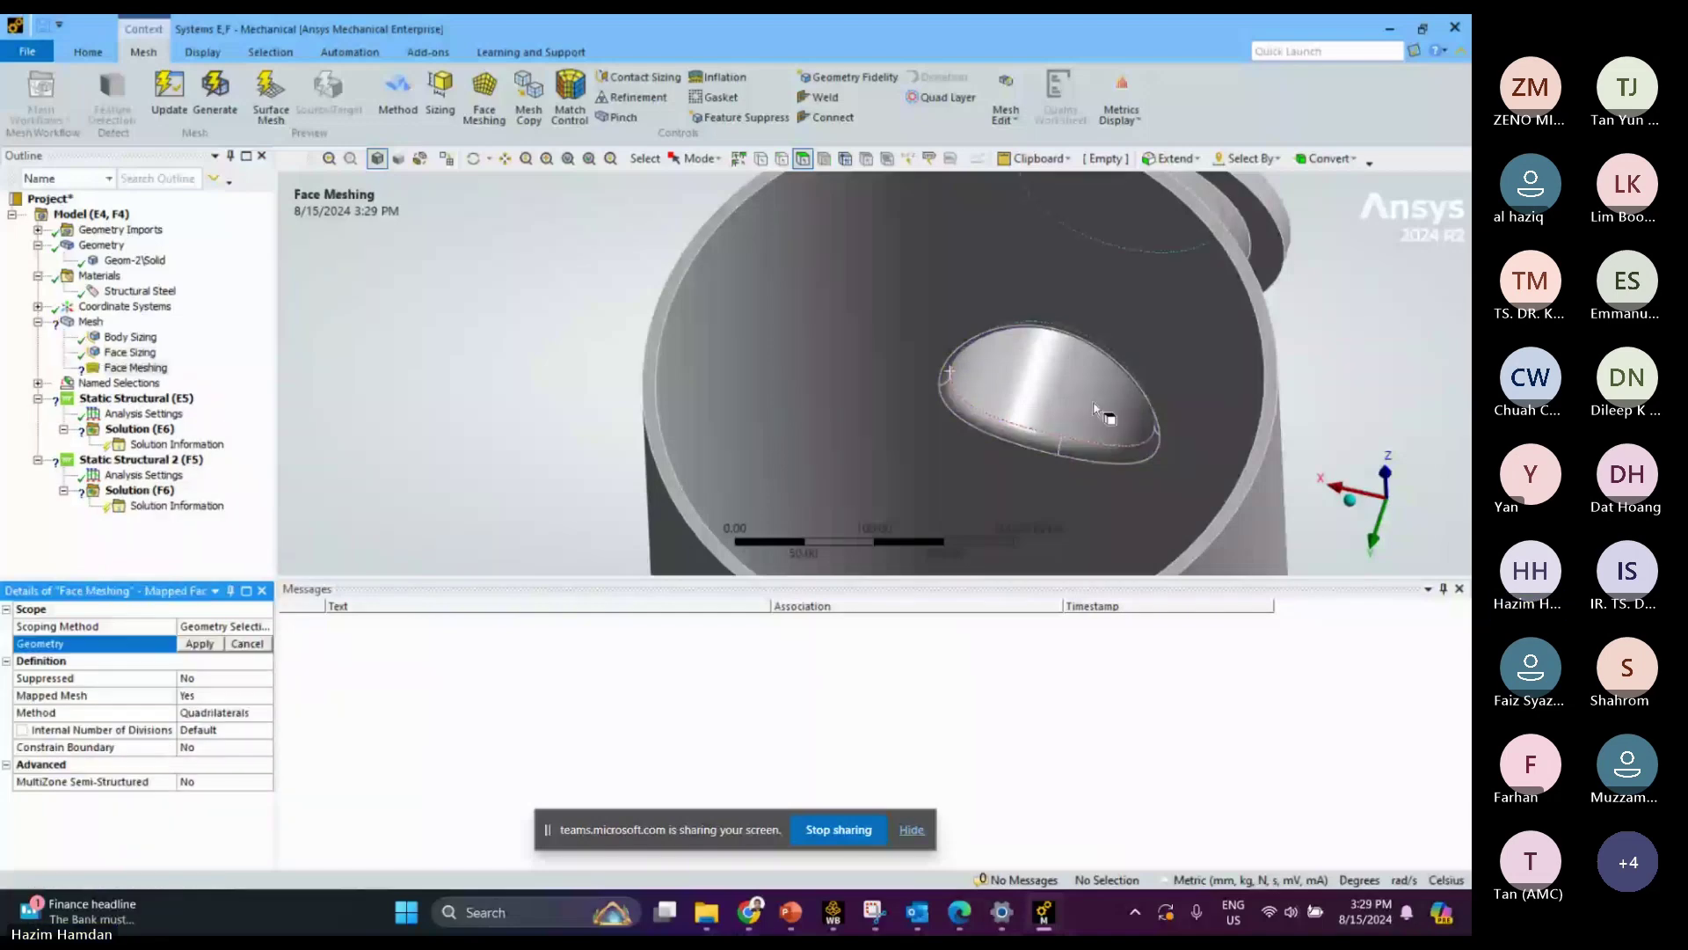
{"action": "left_click", "coordinate": [1105, 446]}
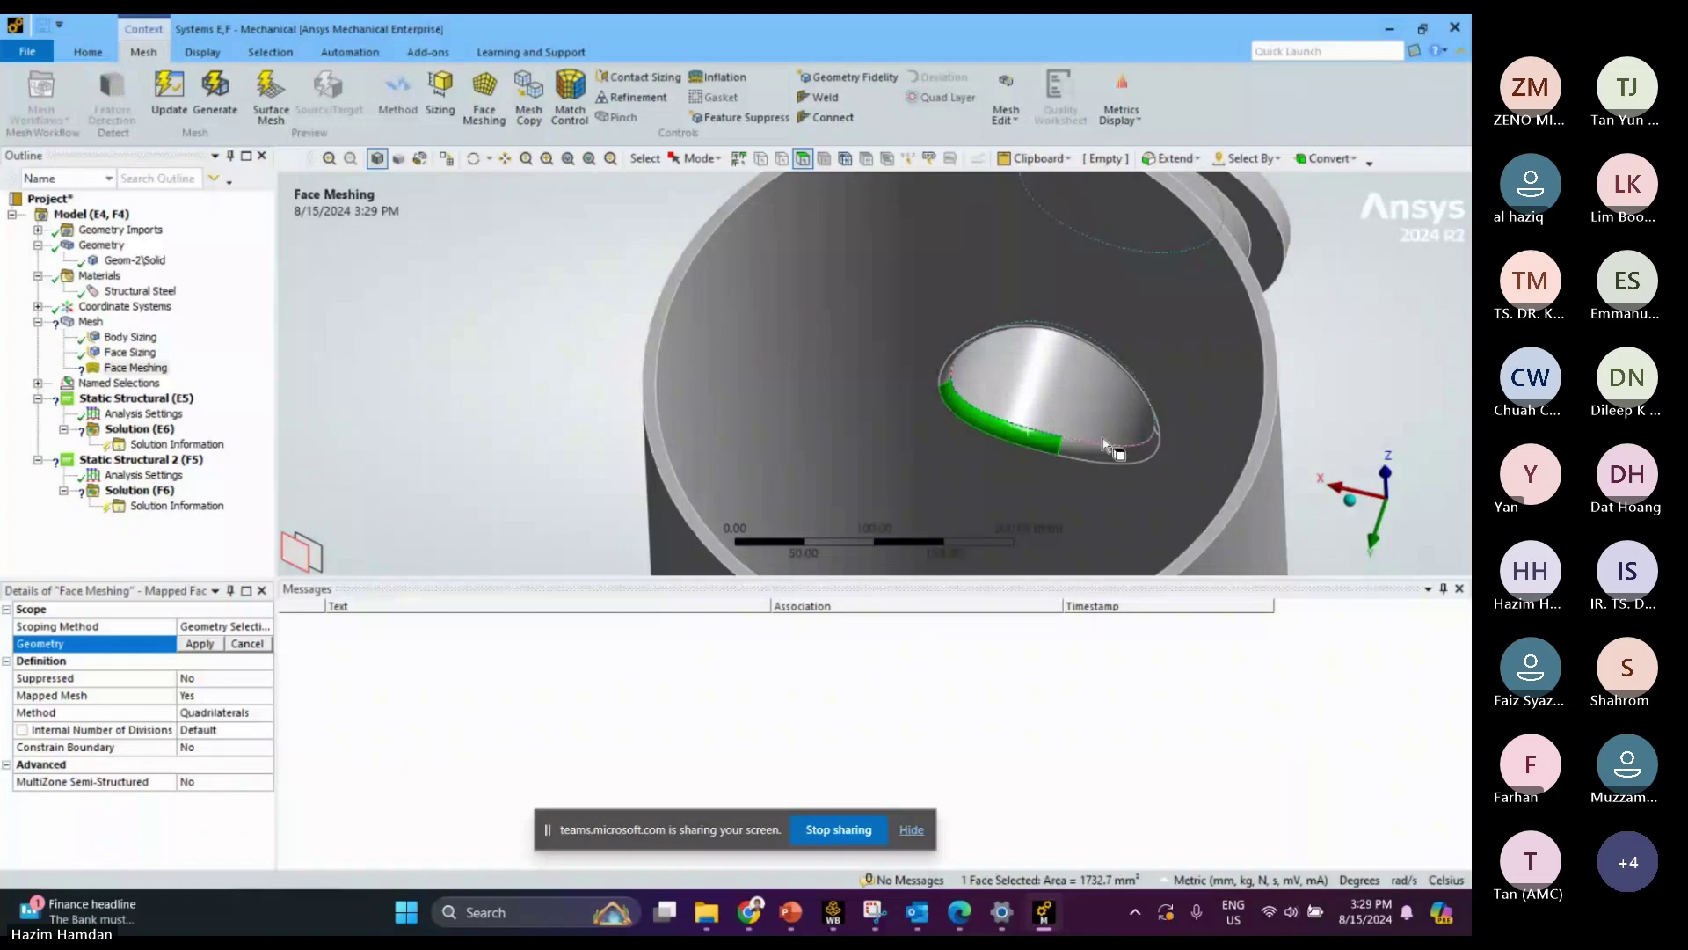
{"action": "middle_click_drag", "start_coordinate": [1105, 446], "coordinate": [974, 387]}
{"action": "left_click", "coordinate": [974, 387], "text": "ctrl"}
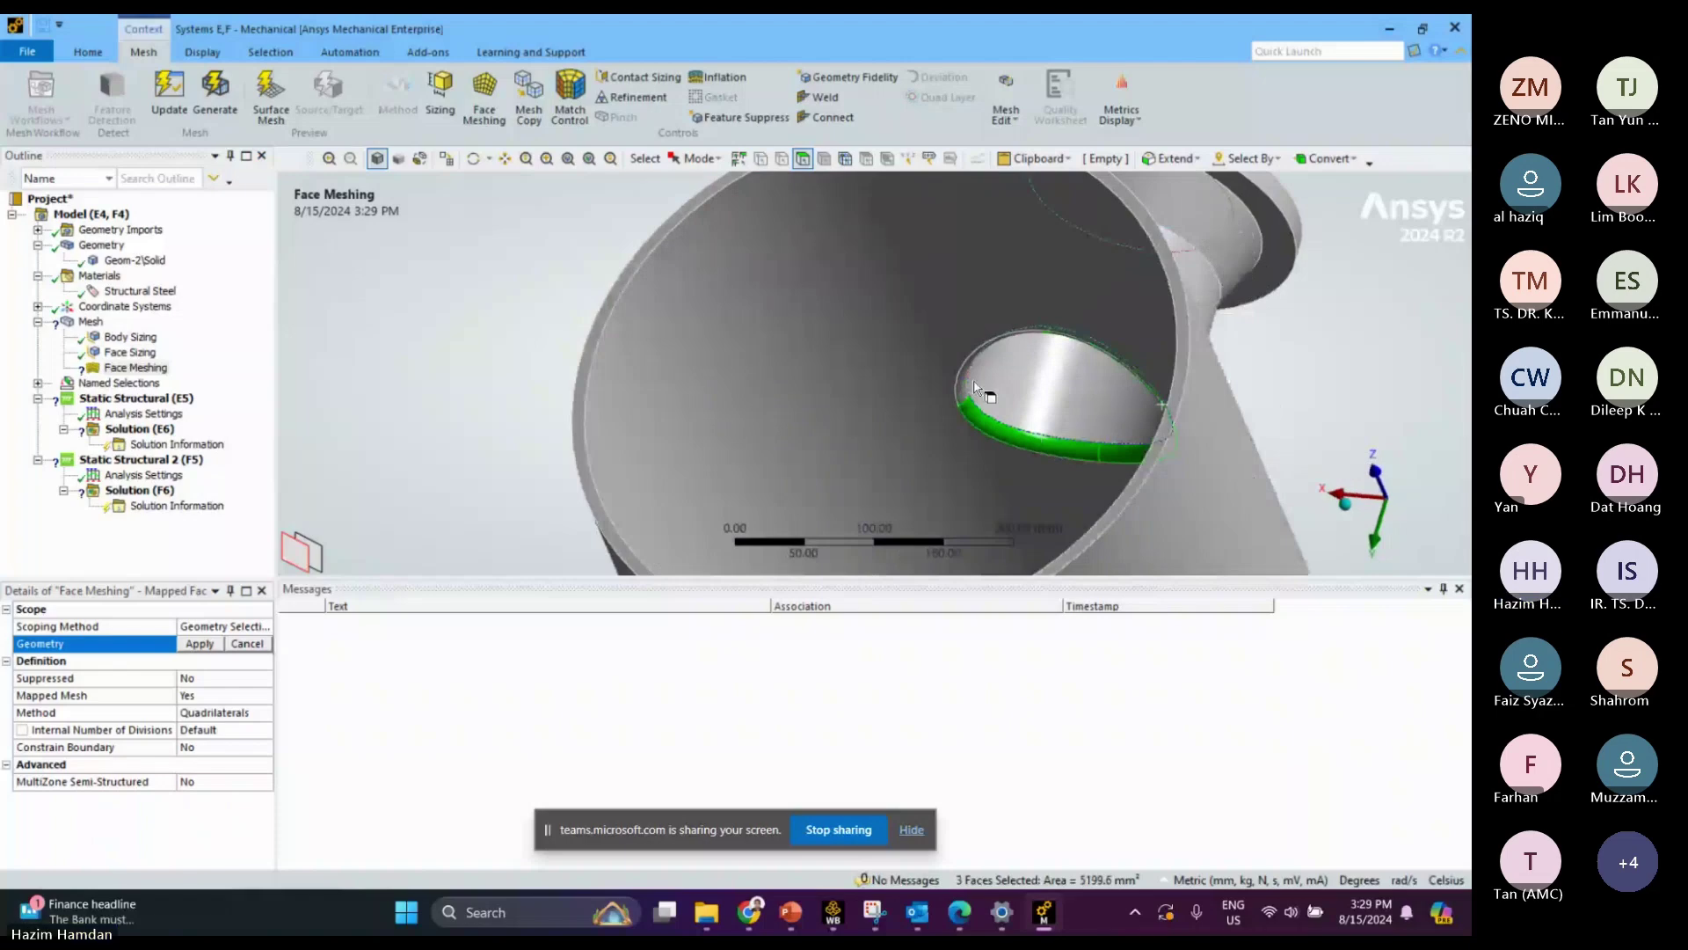
{"action": "left_click", "coordinate": [974, 387], "text": "ctrl"}
{"action": "middle_click_drag", "start_coordinate": [974, 387], "coordinate": [1094, 255]}
{"action": "left_click", "coordinate": [964, 400], "text": "ctrl"}
{"action": "left_click", "coordinate": [1279, 408], "text": "ctrl"}
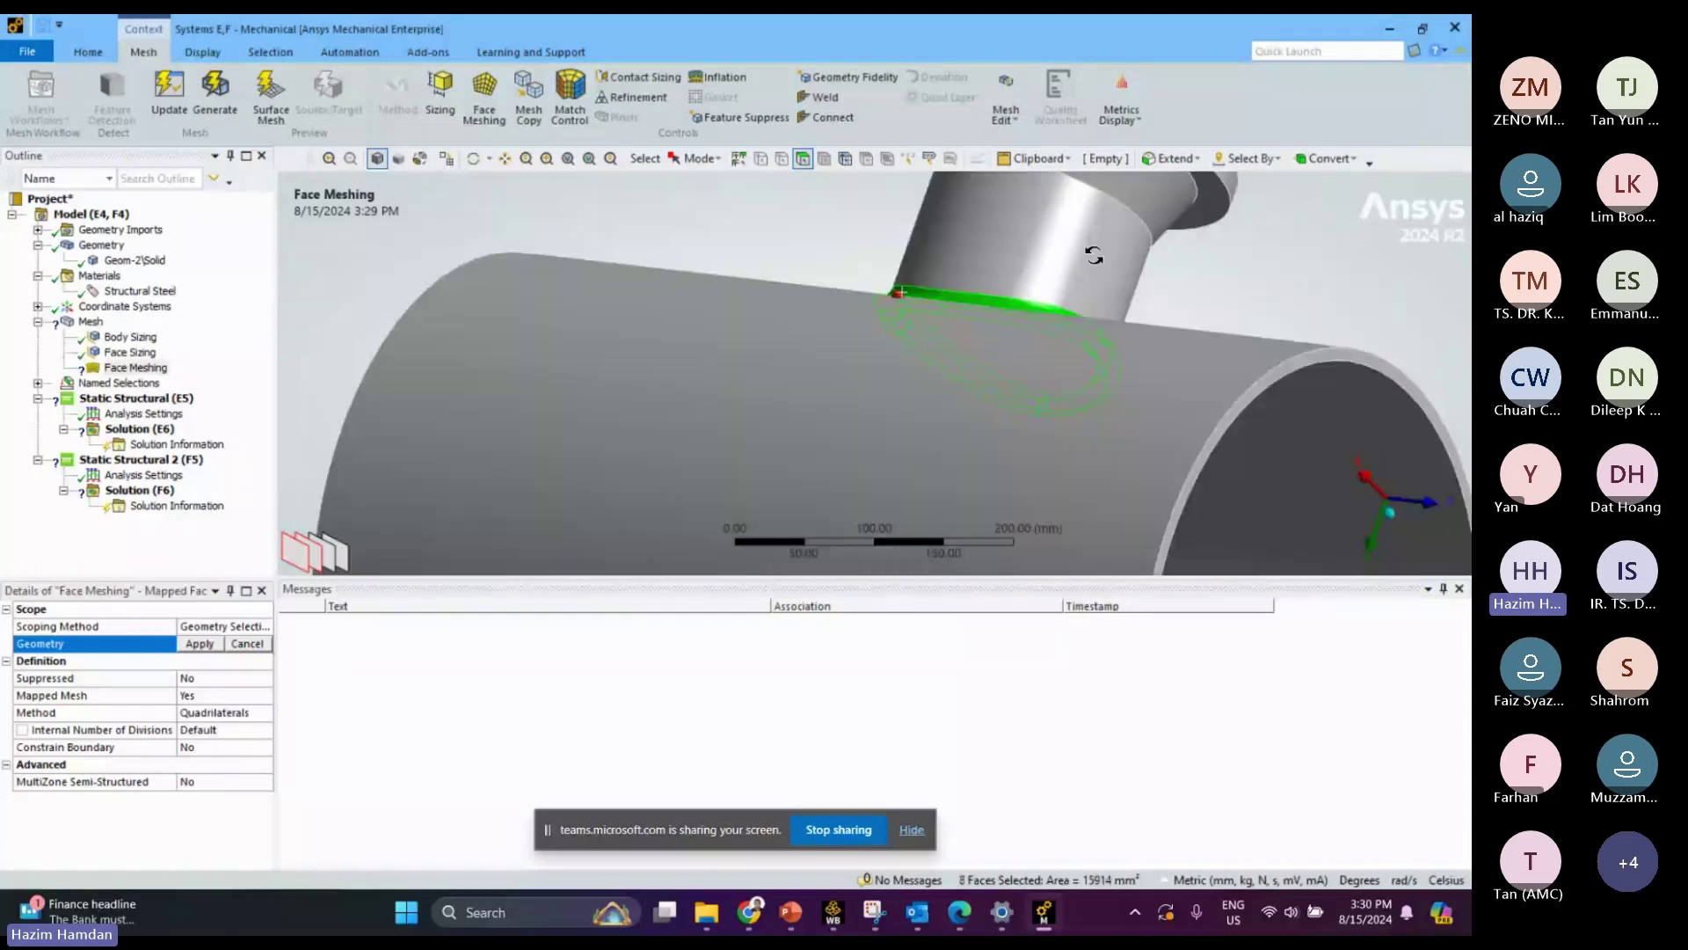
{"action": "left_click", "coordinate": [200, 644]}
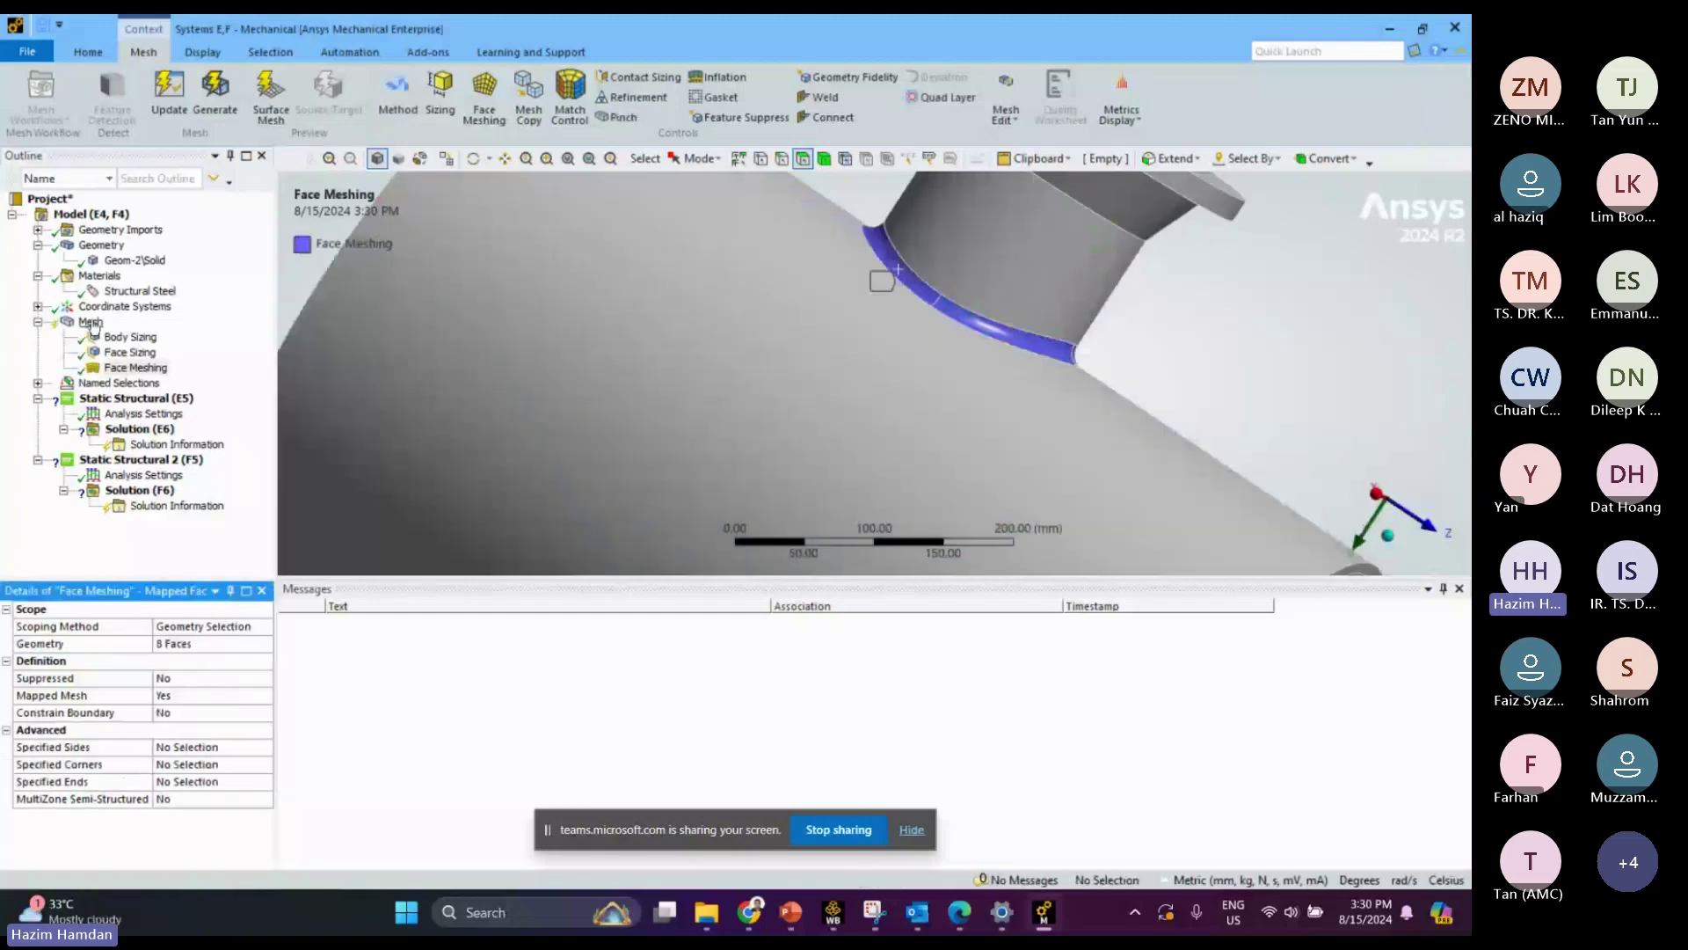
Regenerate the mesh with the new face controls and inspect the refined elements around the nozzle-shell junction
{"action": "right_click", "coordinate": [92, 323]}
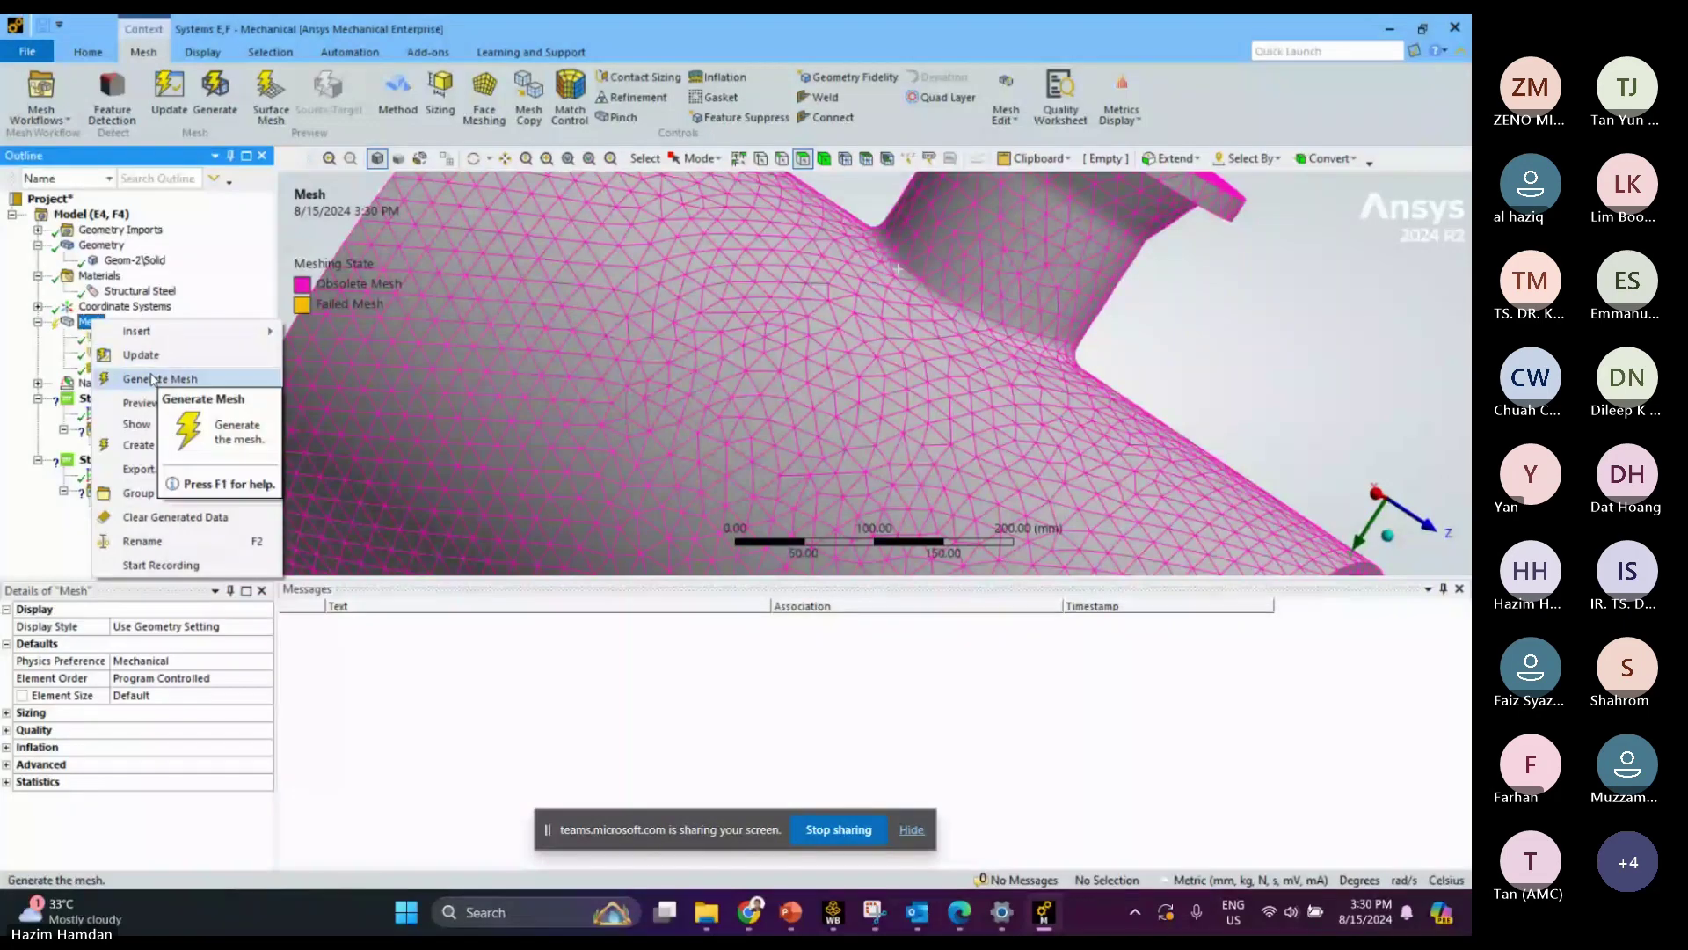
{"action": "left_click", "coordinate": [153, 379]}
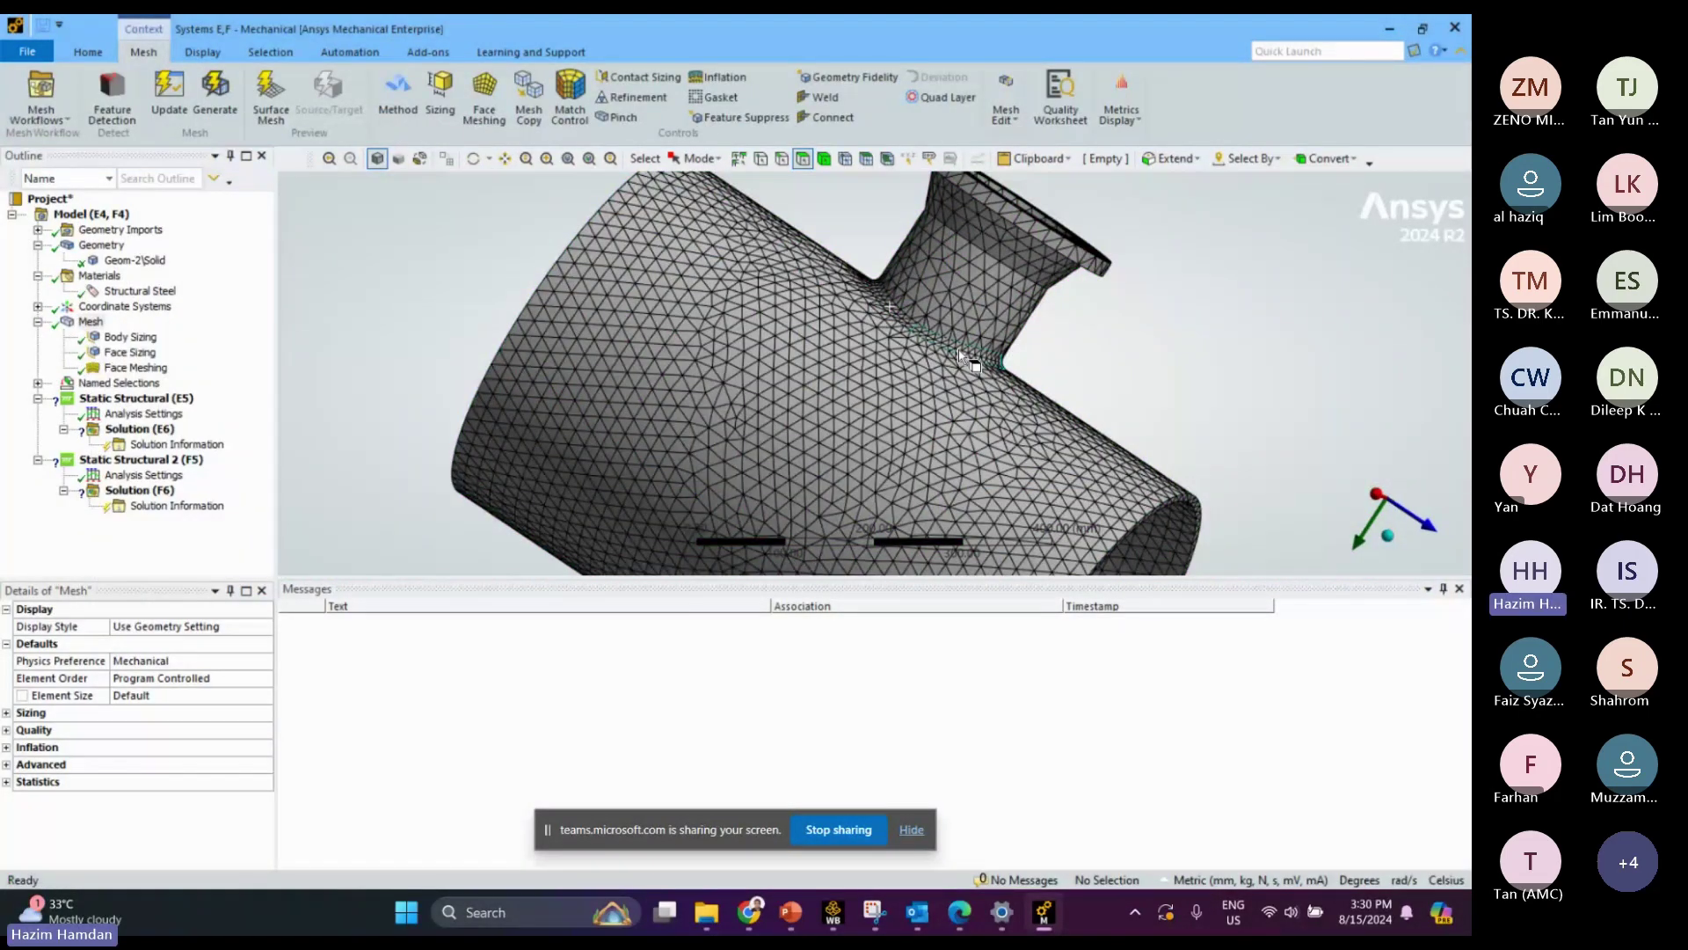
{"action": "middle_click_drag", "start_coordinate": [961, 354], "coordinate": [730, 331]}
{"action": "scroll", "coordinate": [841, 327], "scroll_direction": "up", "scroll_amount": 5}
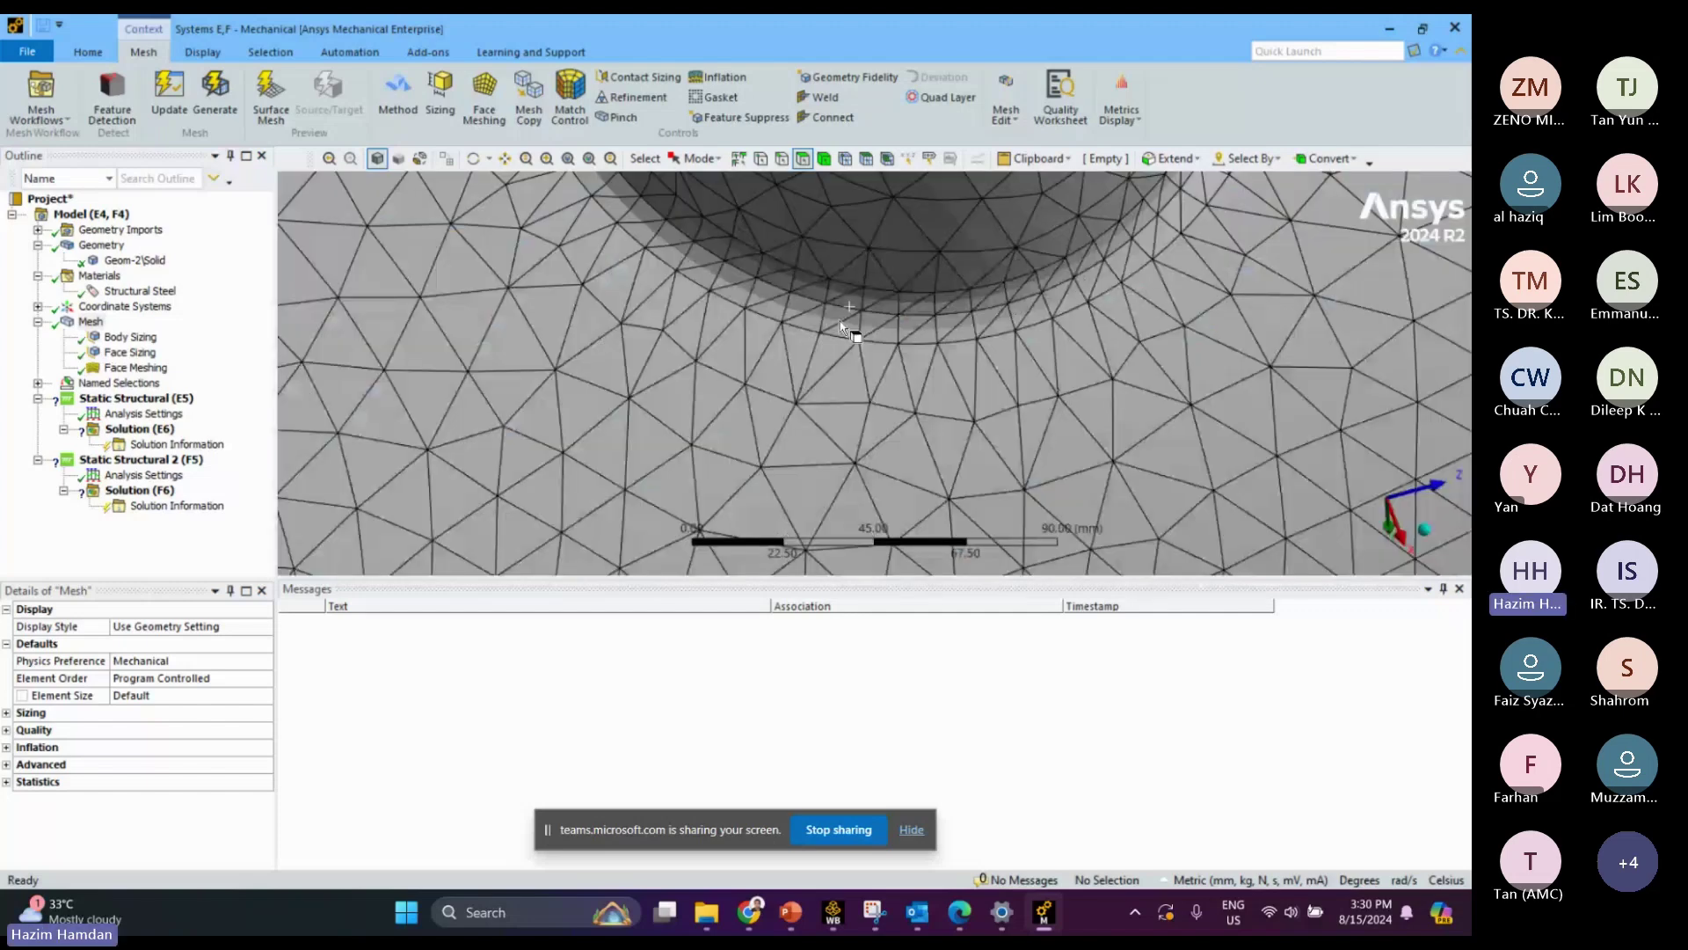
{"action": "middle_click_drag", "start_coordinate": [840, 321], "coordinate": [935, 310]}
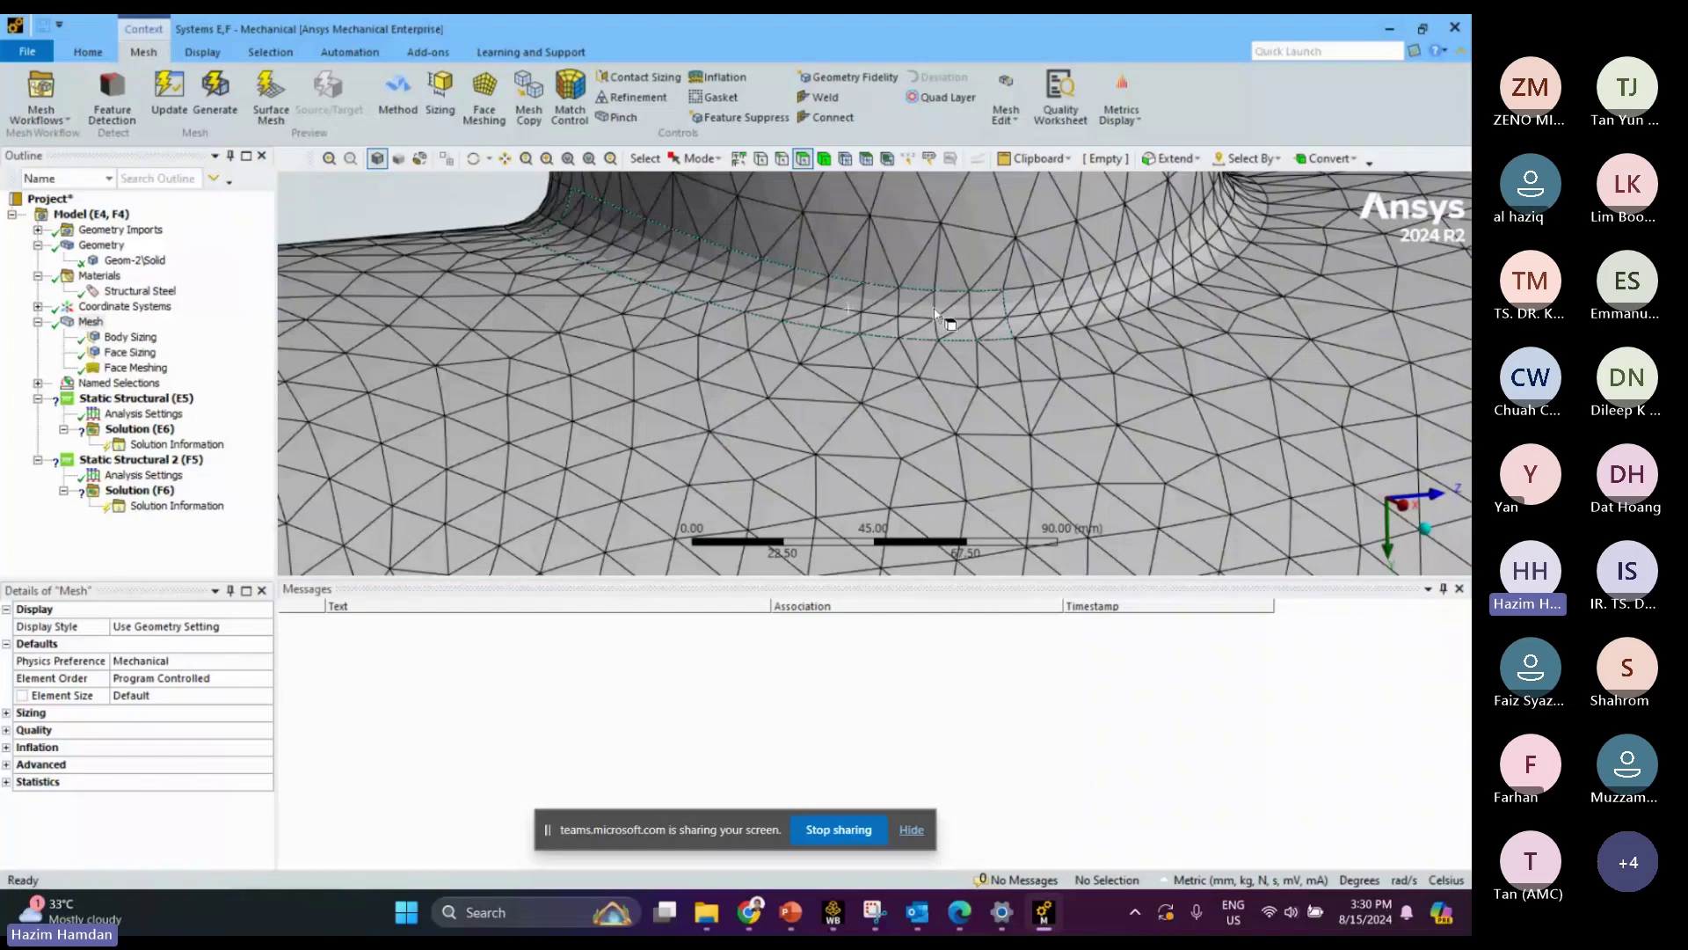
{"action": "scroll", "coordinate": [924, 313], "scroll_direction": "down", "scroll_amount": 2}
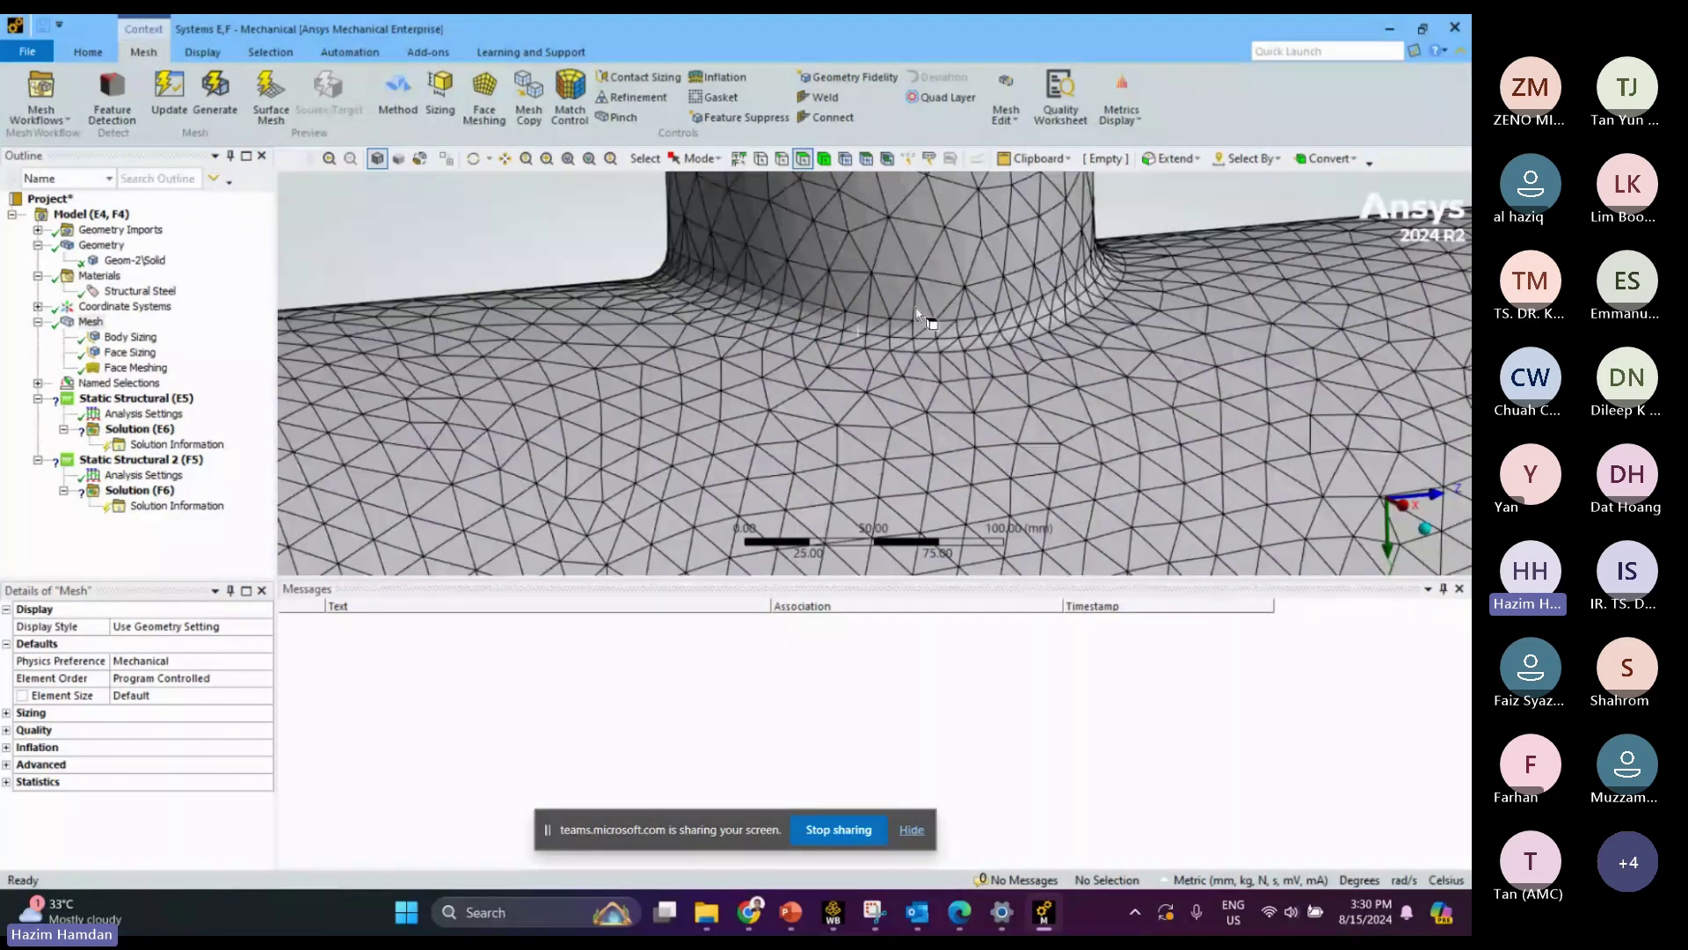
{"action": "scroll", "coordinate": [809, 373], "scroll_direction": "down", "scroll_amount": 3}
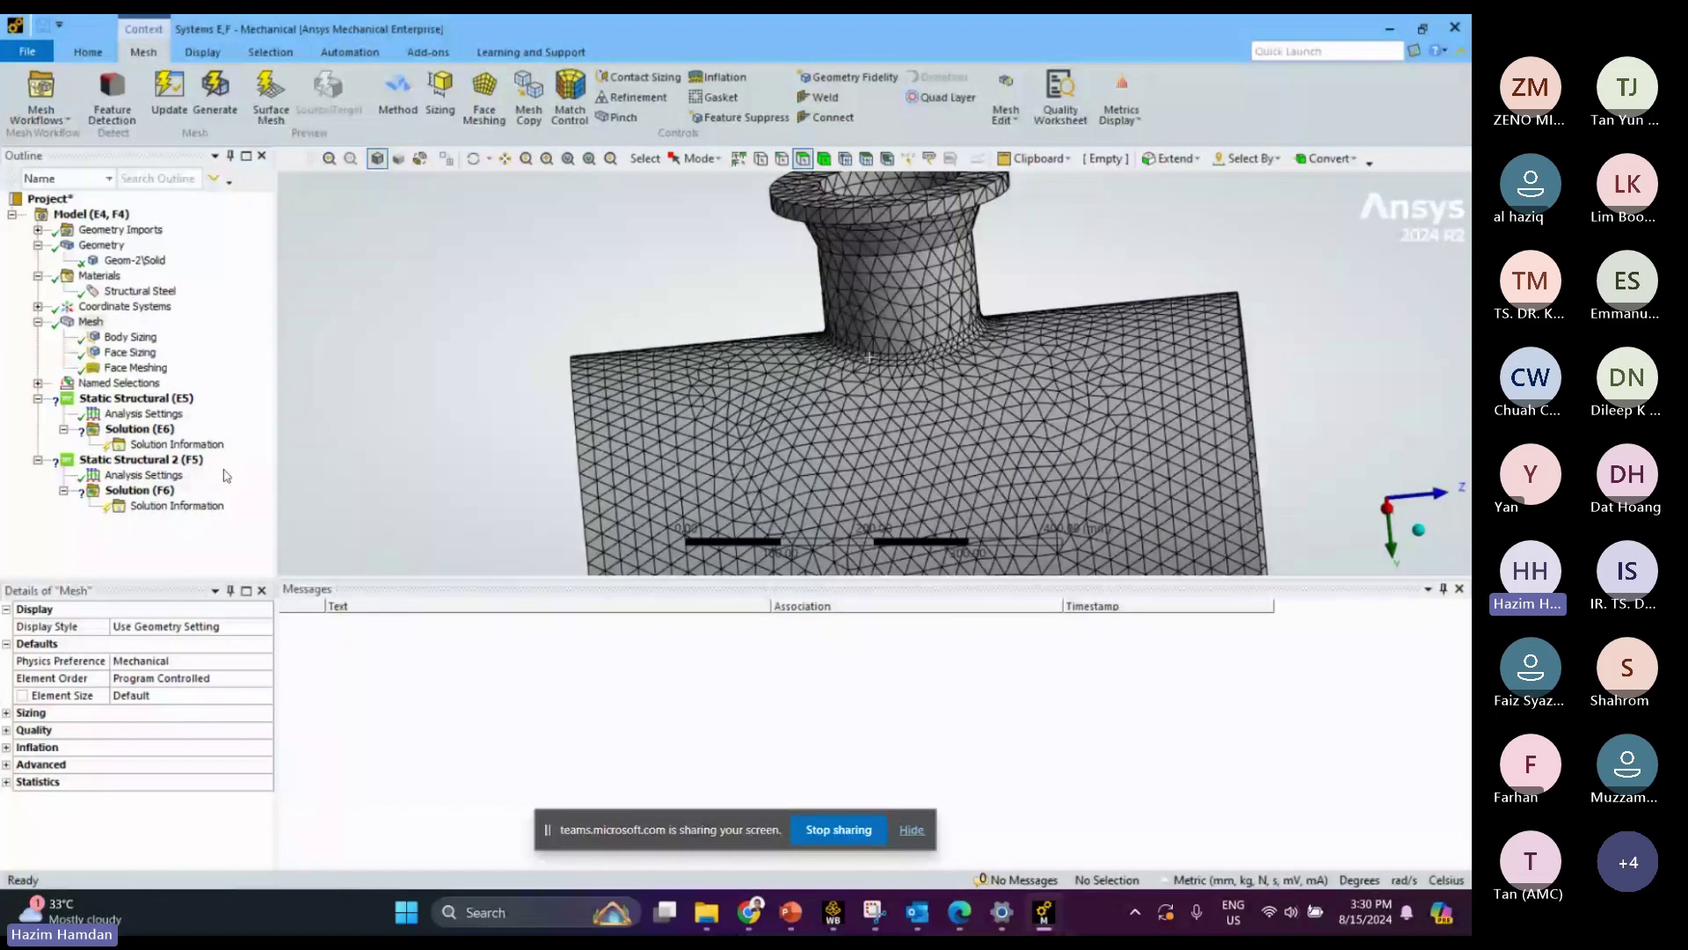
Add a 5 MPa pressure on the shell's inner cylindrical face in Static Structural (E5)
{"action": "left_click", "coordinate": [150, 400]}
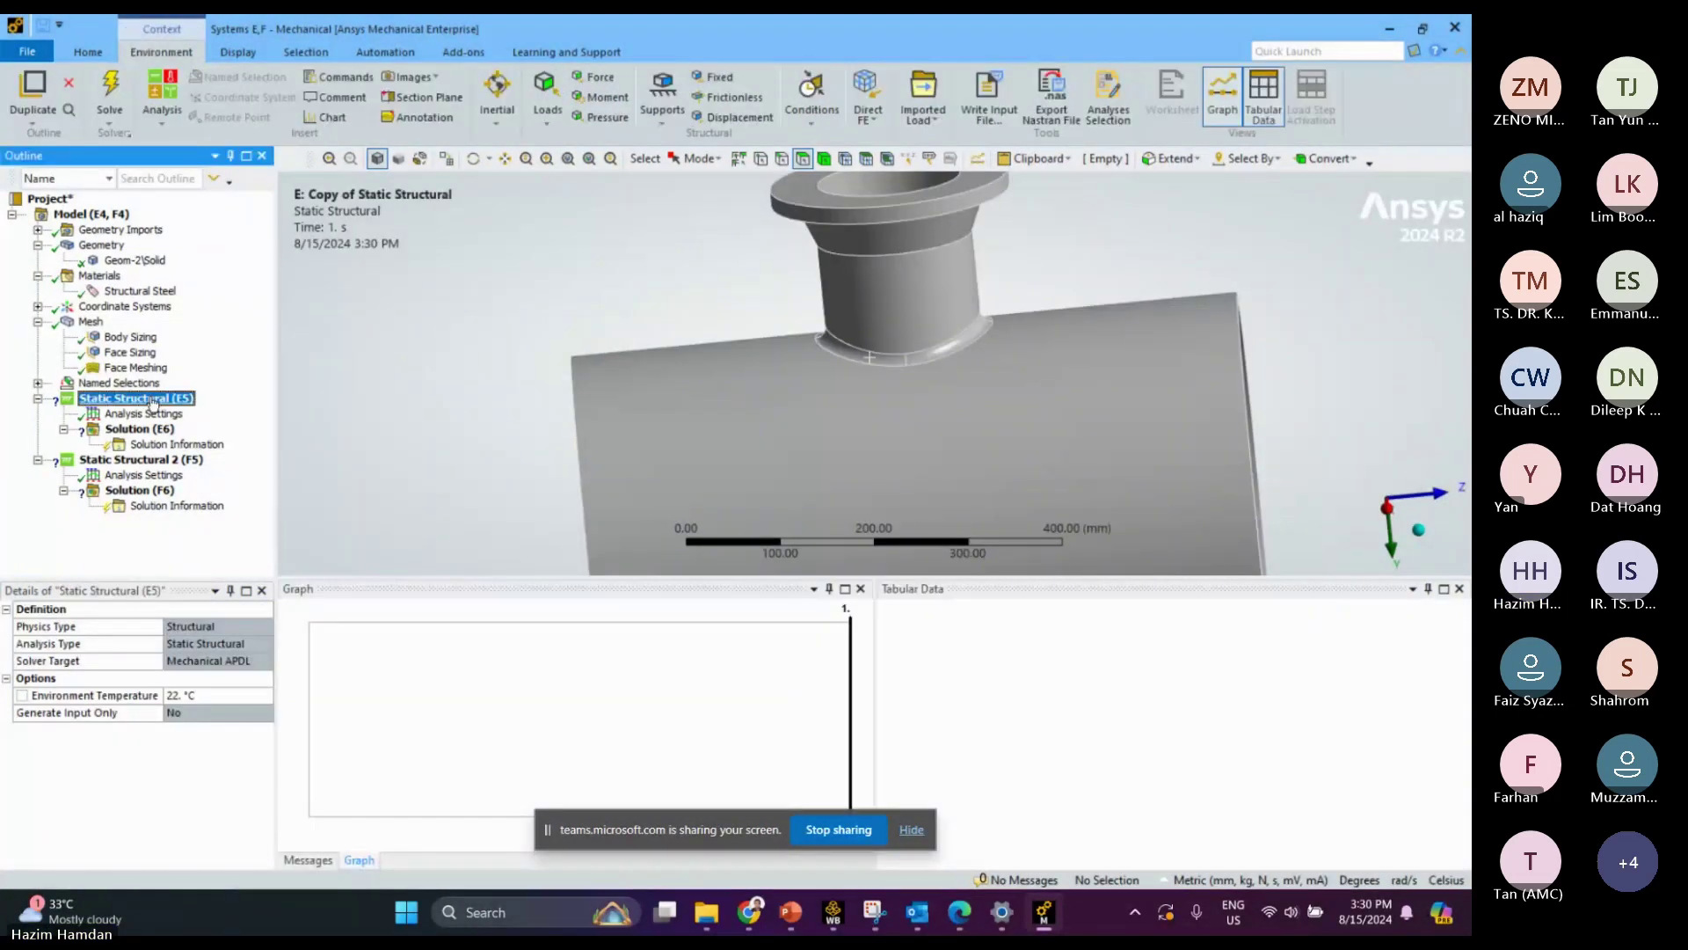
{"action": "mouse_move", "coordinate": [563, 400]}
{"action": "middle_mouse_down"}
{"action": "mouse_move", "coordinate": [459, 406]}
{"action": "mouse_move", "coordinate": [550, 407]}
{"action": "middle_mouse_up"}
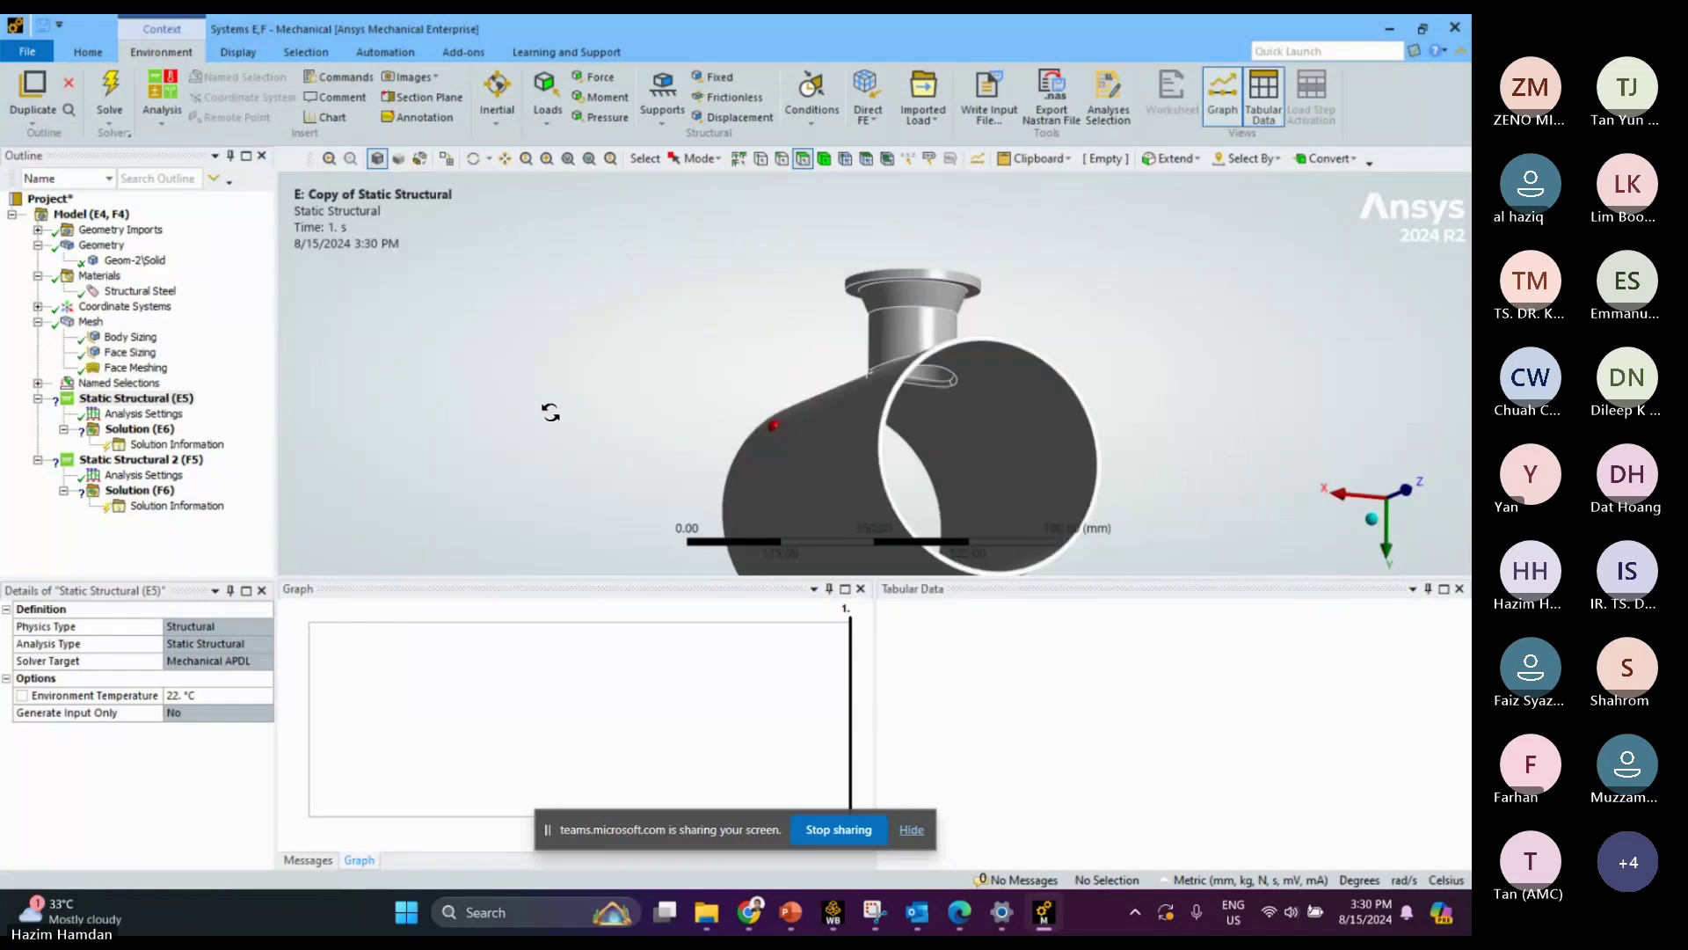
{"action": "right_click", "coordinate": [163, 401]}
{"action": "mouse_move", "coordinate": [255, 407]}
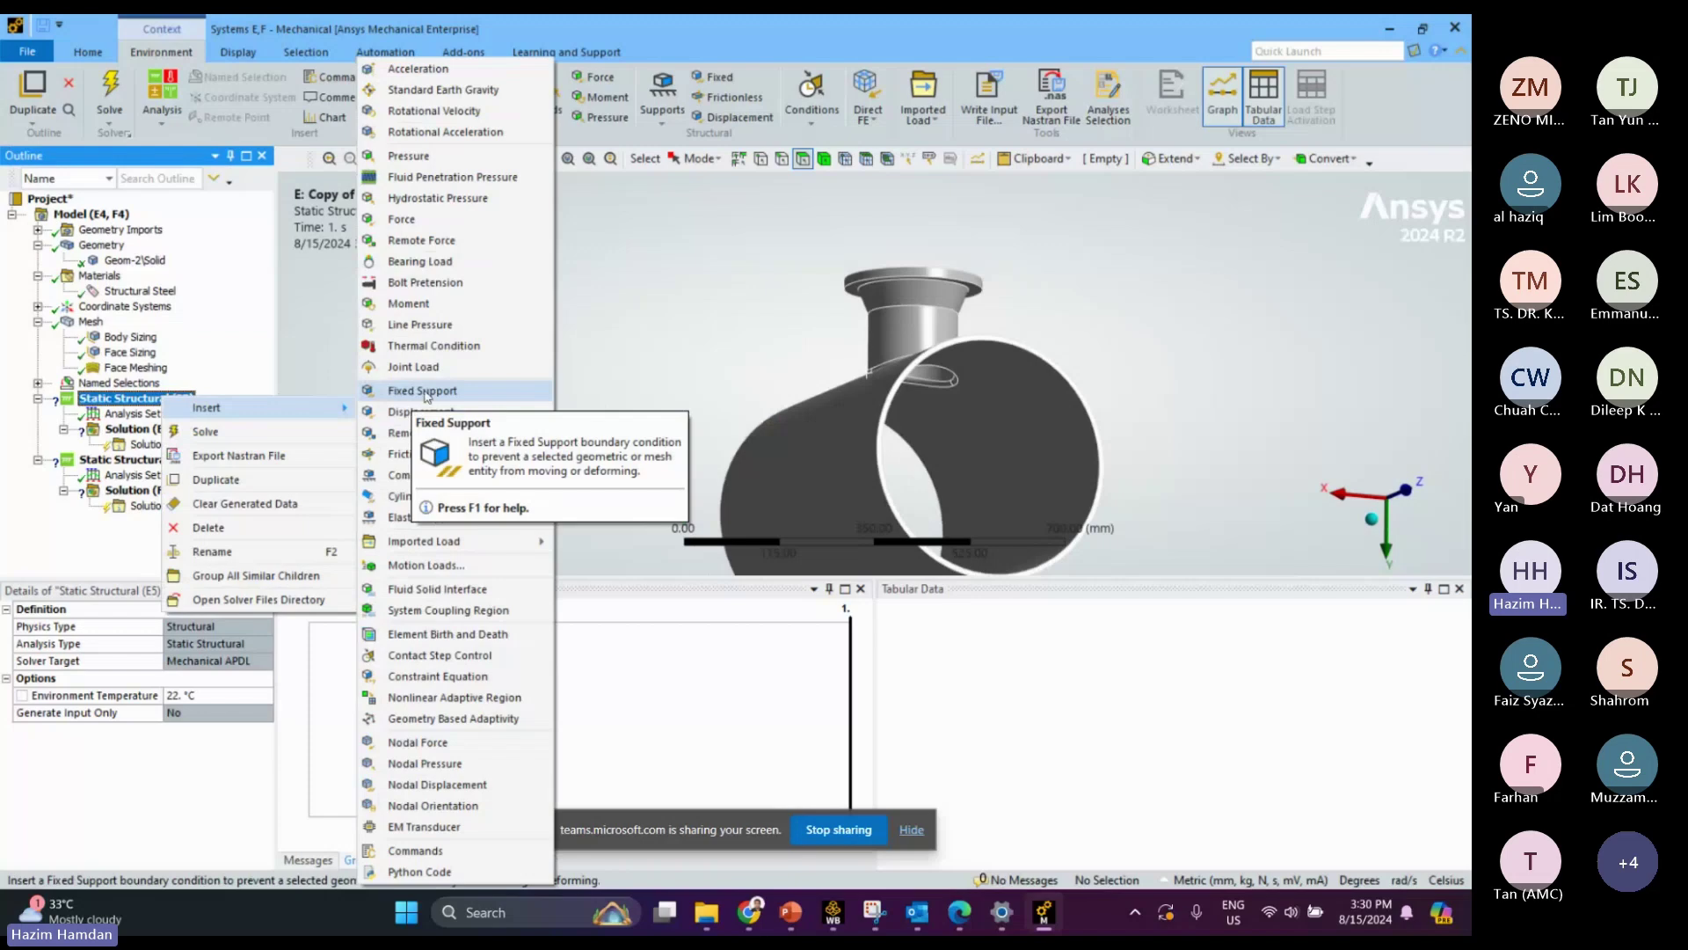
{"action": "left_click", "coordinate": [408, 155]}
{"action": "left_click", "coordinate": [1039, 498]}
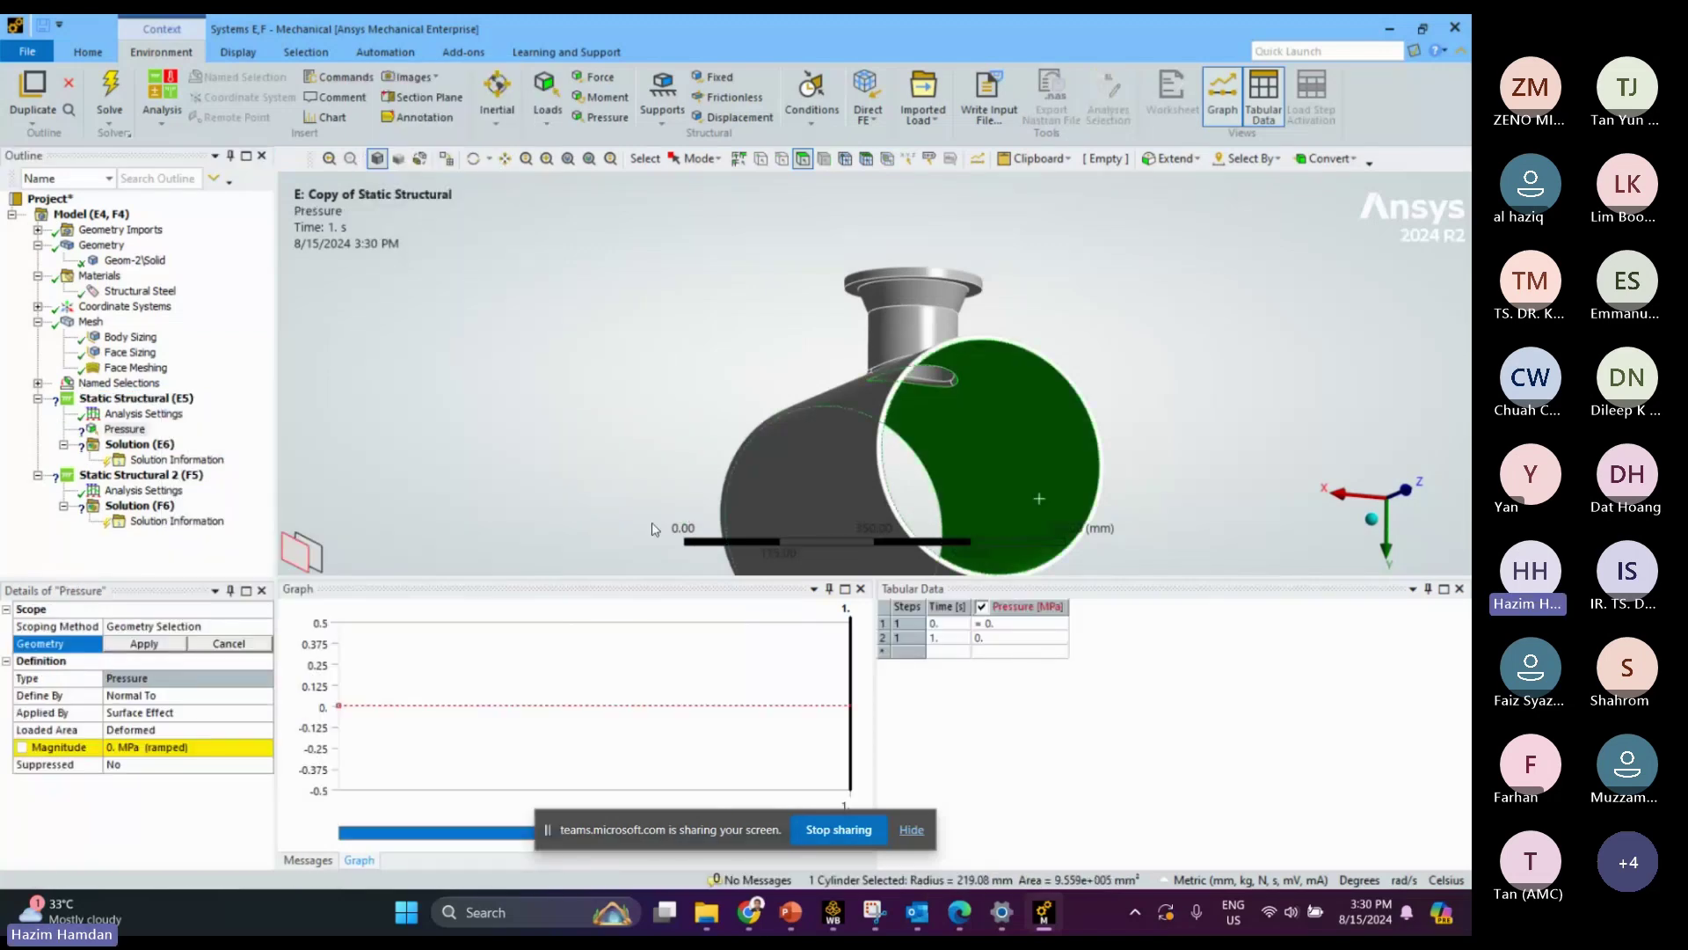
{"action": "left_click", "coordinate": [137, 647]}
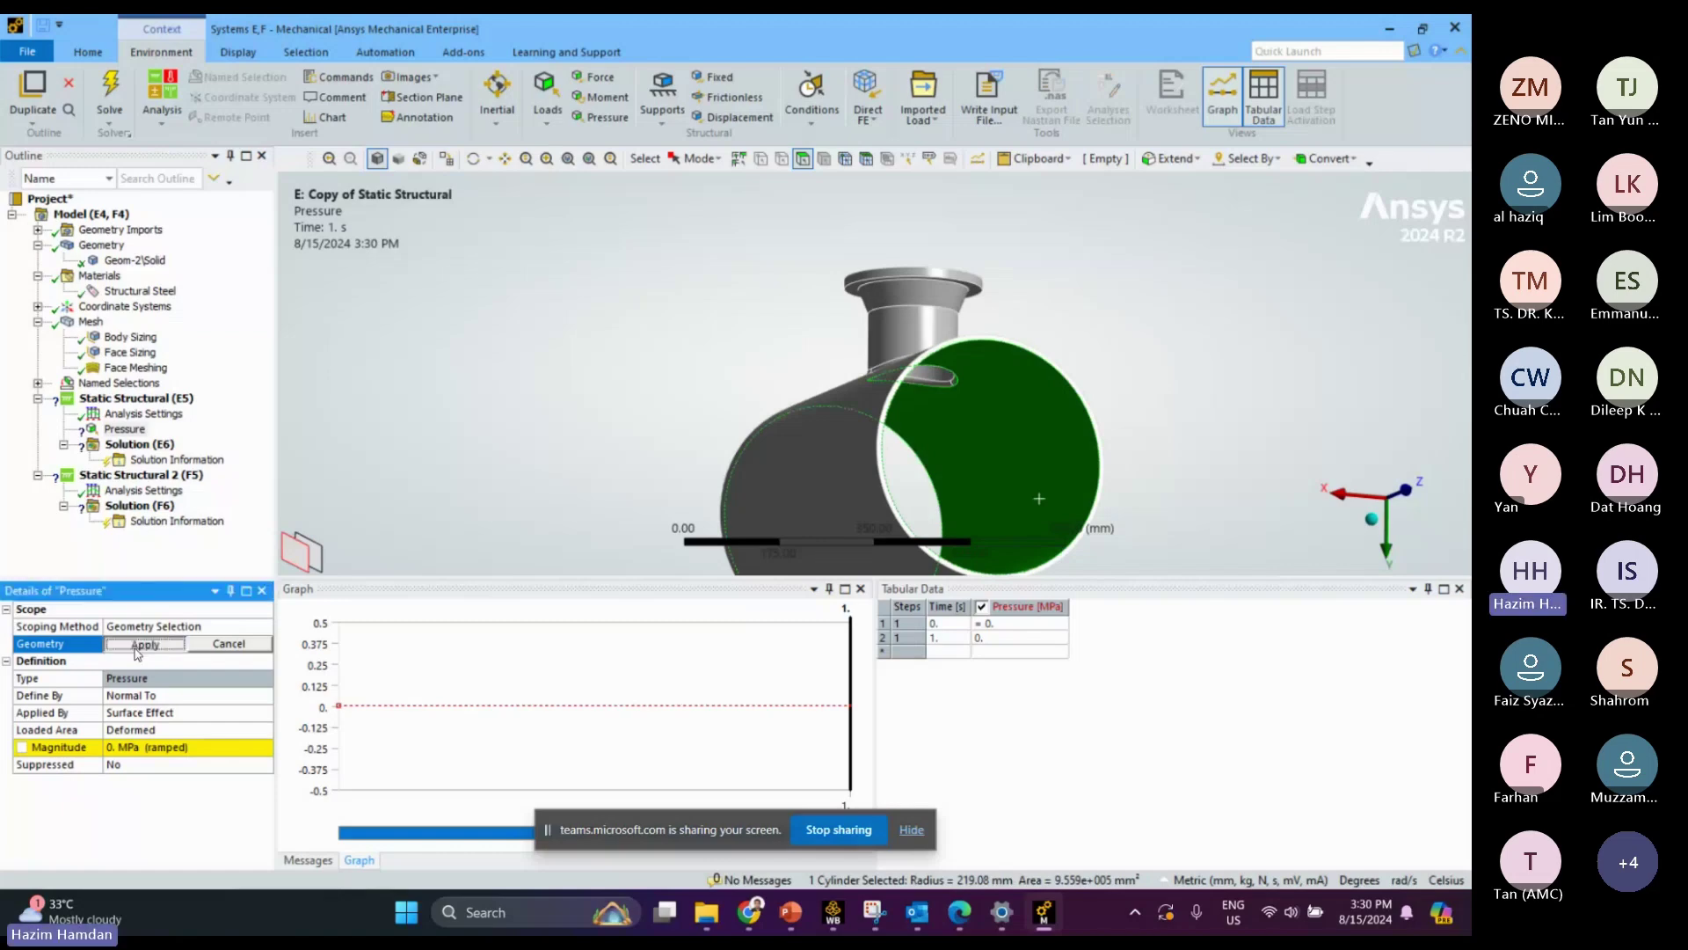
{"action": "left_click", "coordinate": [156, 750]}
{"action": "type", "text": "5"}
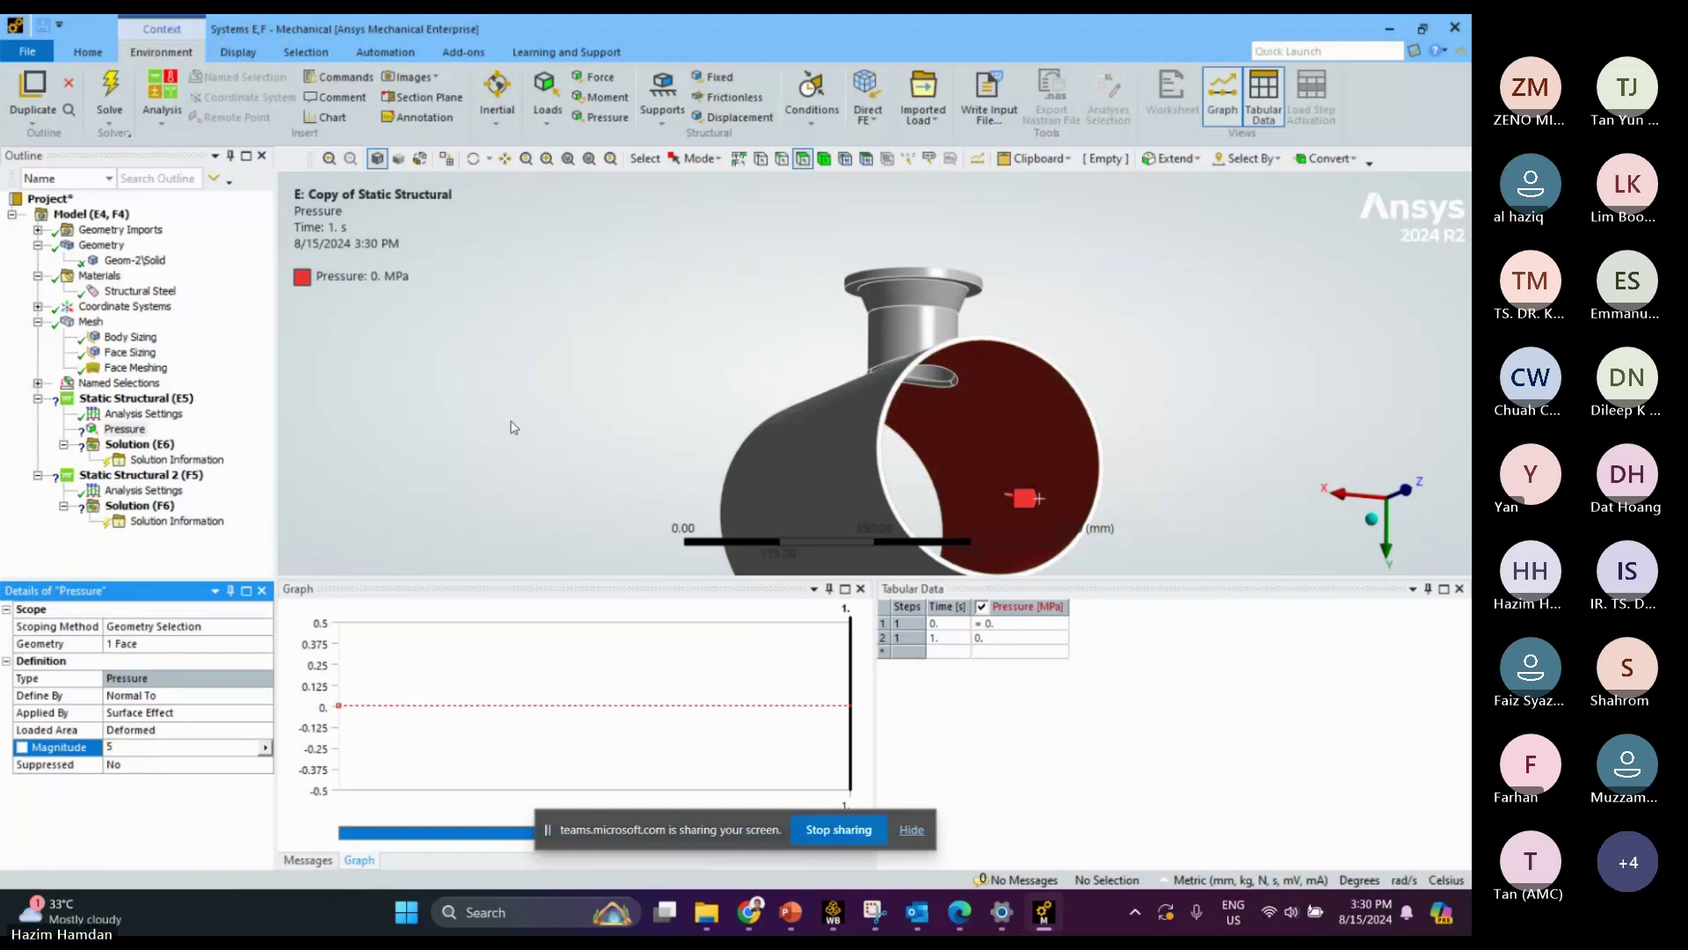
{"action": "key", "text": "Return"}
Add a fixed support on the two annular end faces of the shell in Static Structural (E5)
{"action": "mouse_move", "coordinate": [514, 427]}
{"action": "middle_mouse_down"}
{"action": "mouse_move", "coordinate": [491, 378]}
{"action": "mouse_move", "coordinate": [527, 414]}
{"action": "middle_mouse_up"}
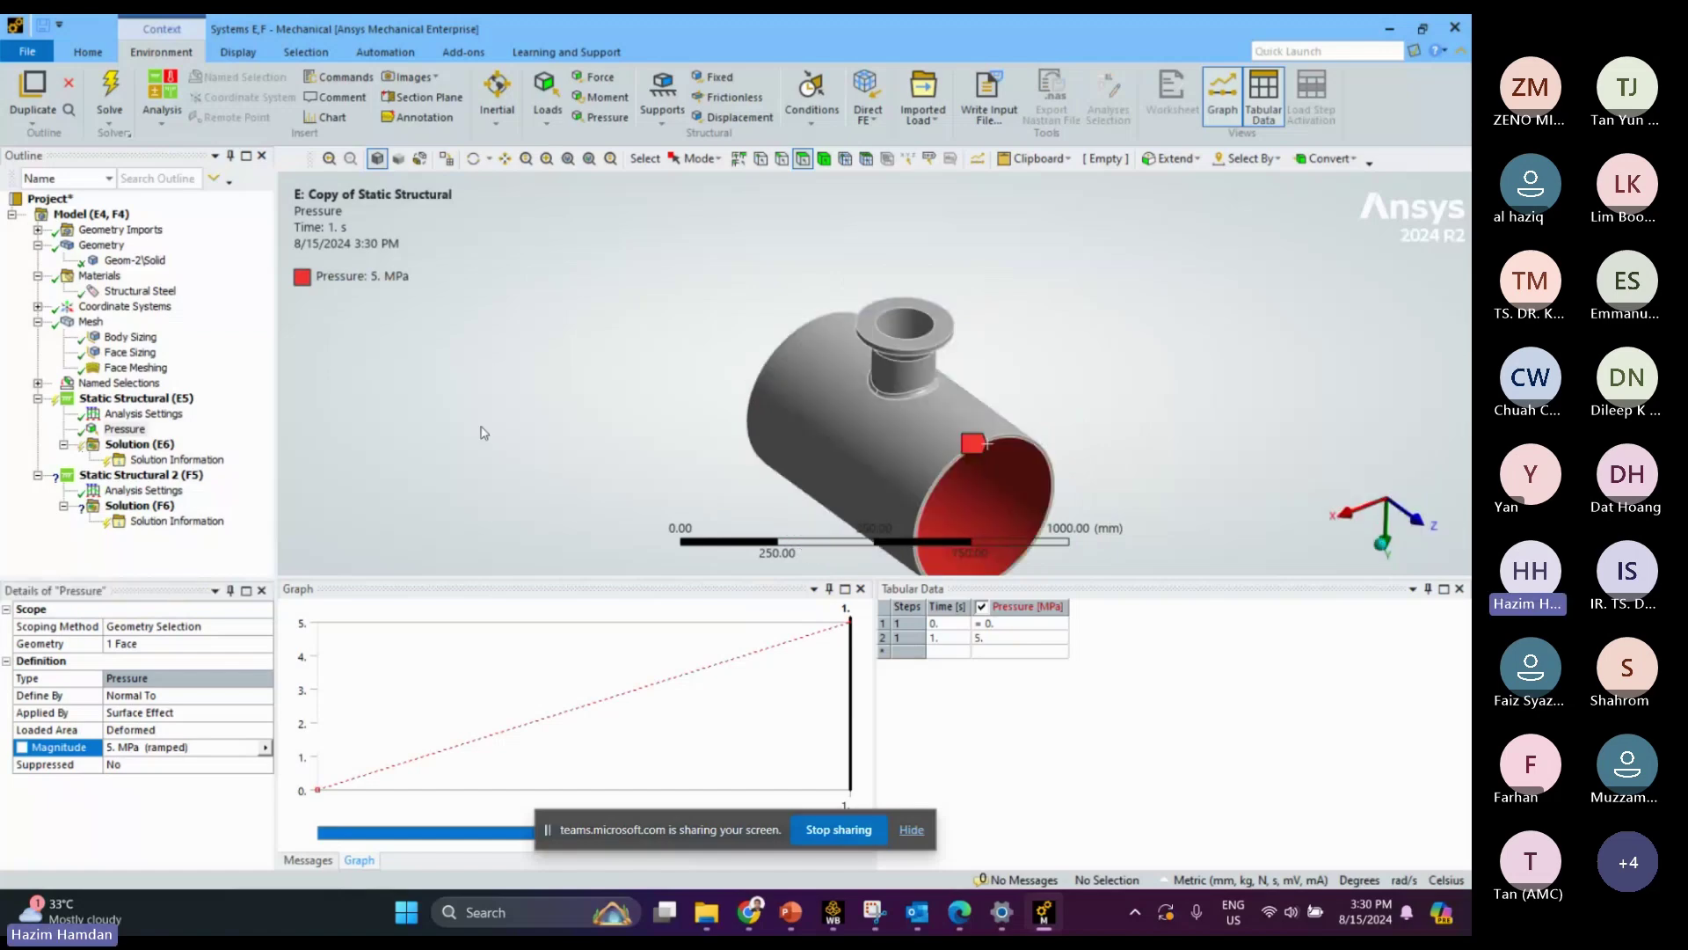
{"action": "right_click", "coordinate": [156, 400]}
{"action": "mouse_move", "coordinate": [238, 410]}
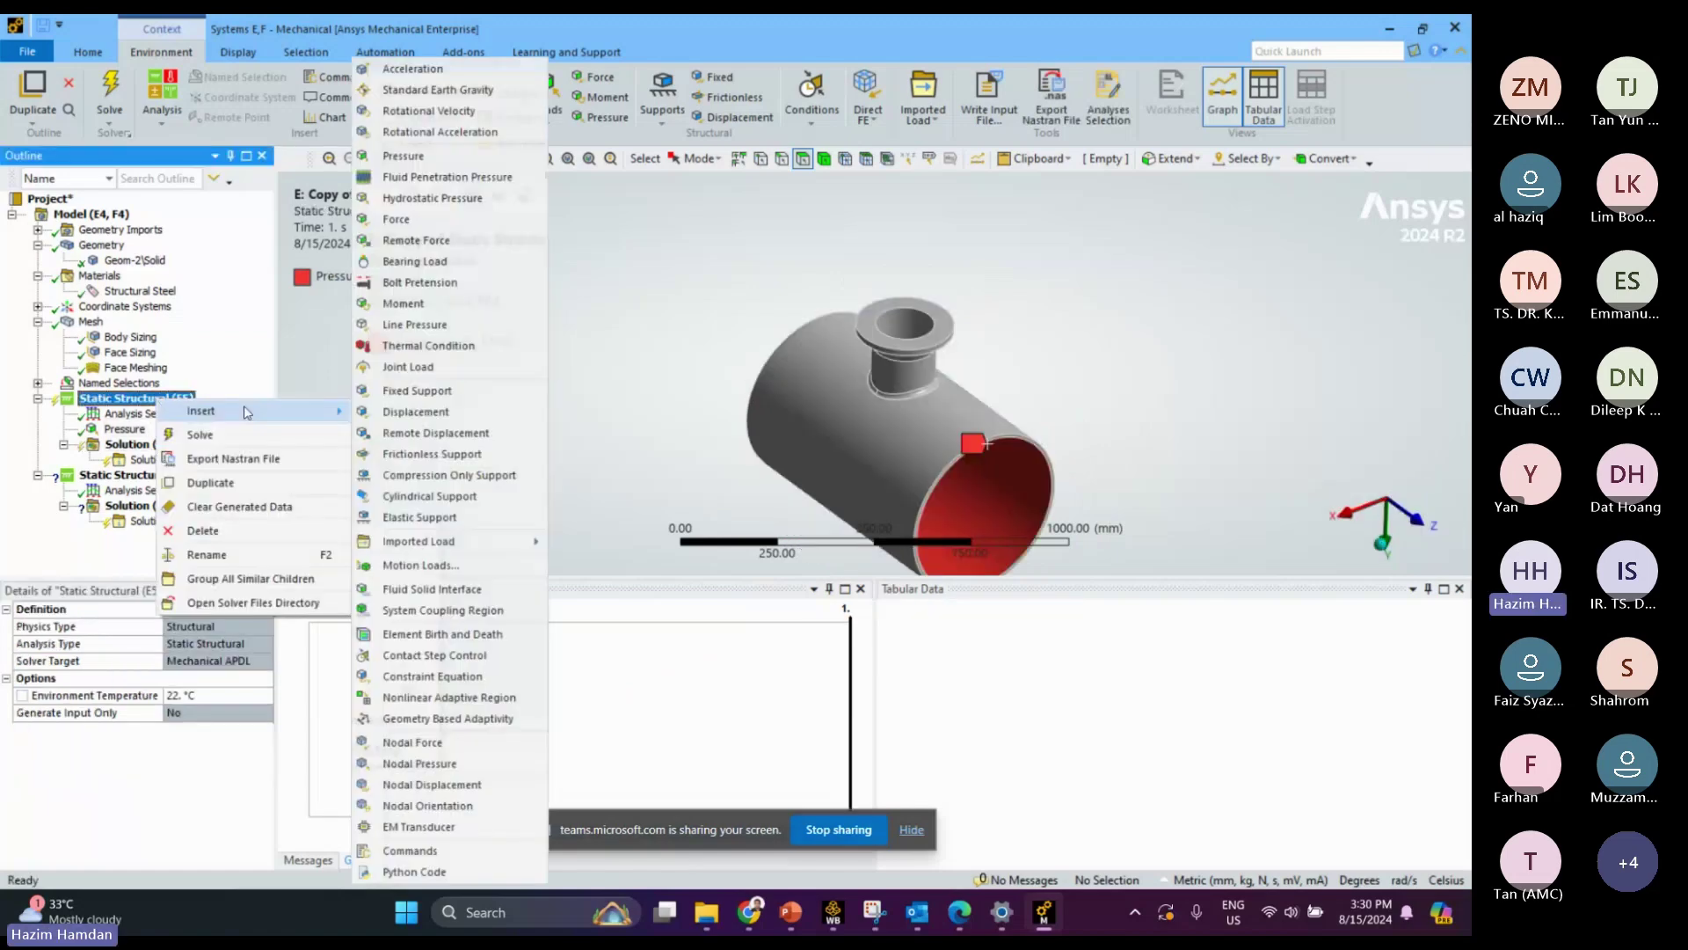
{"action": "left_click", "coordinate": [417, 391]}
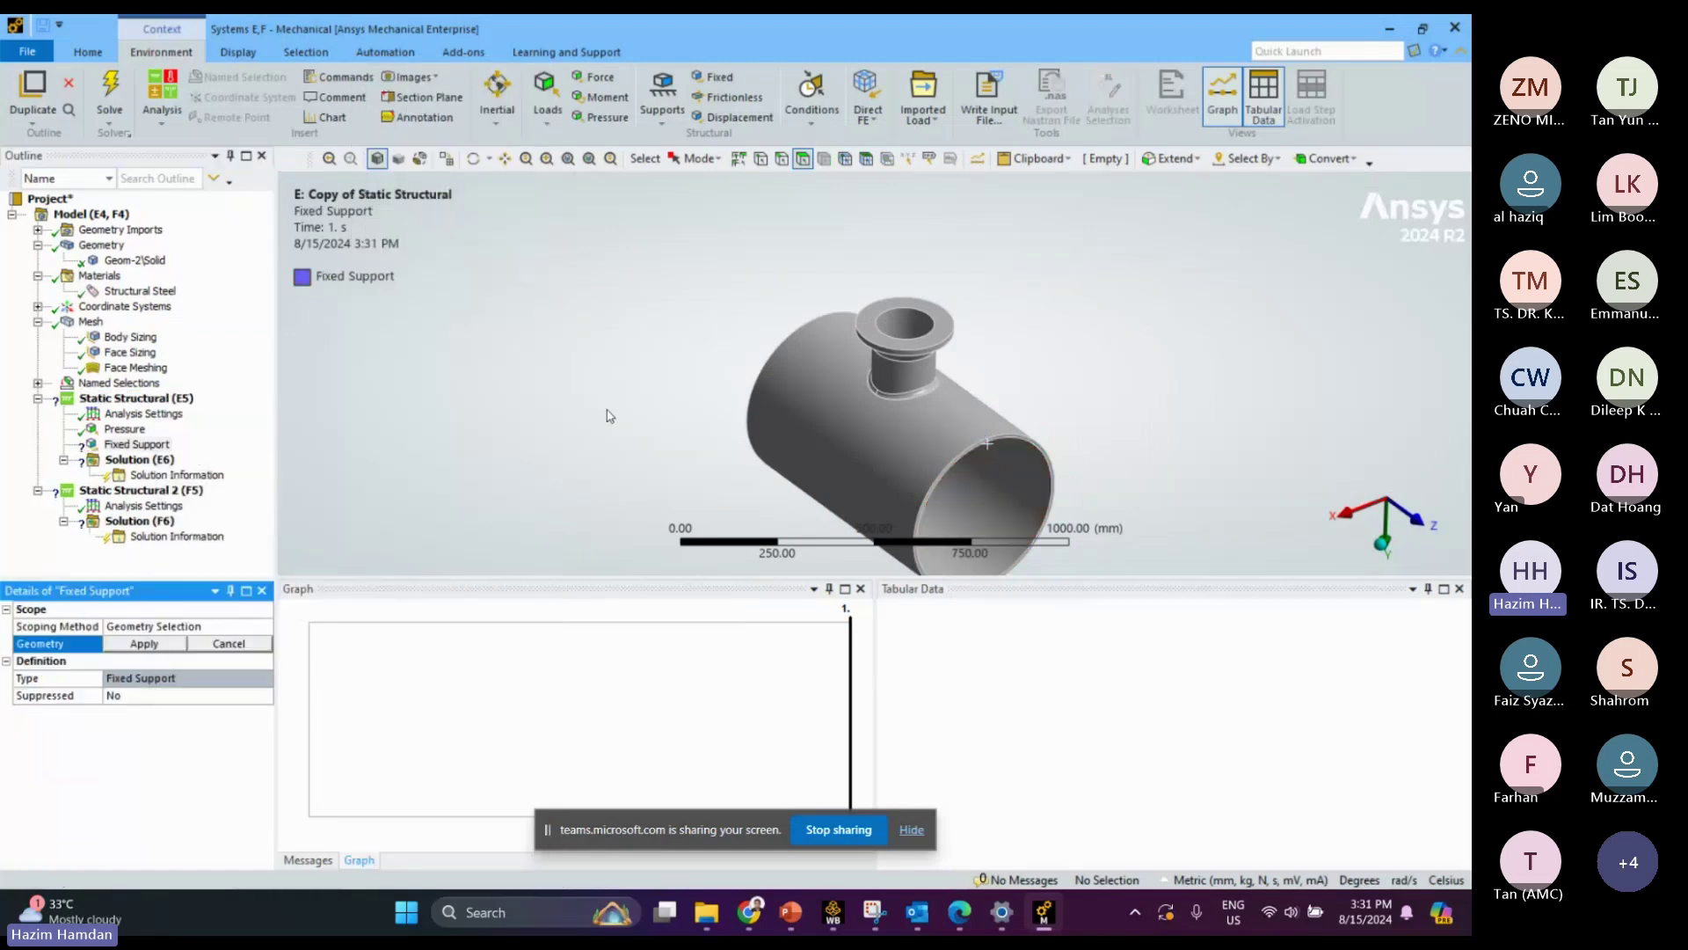
{"action": "middle_click_drag", "start_coordinate": [942, 479], "coordinate": [1026, 486]}
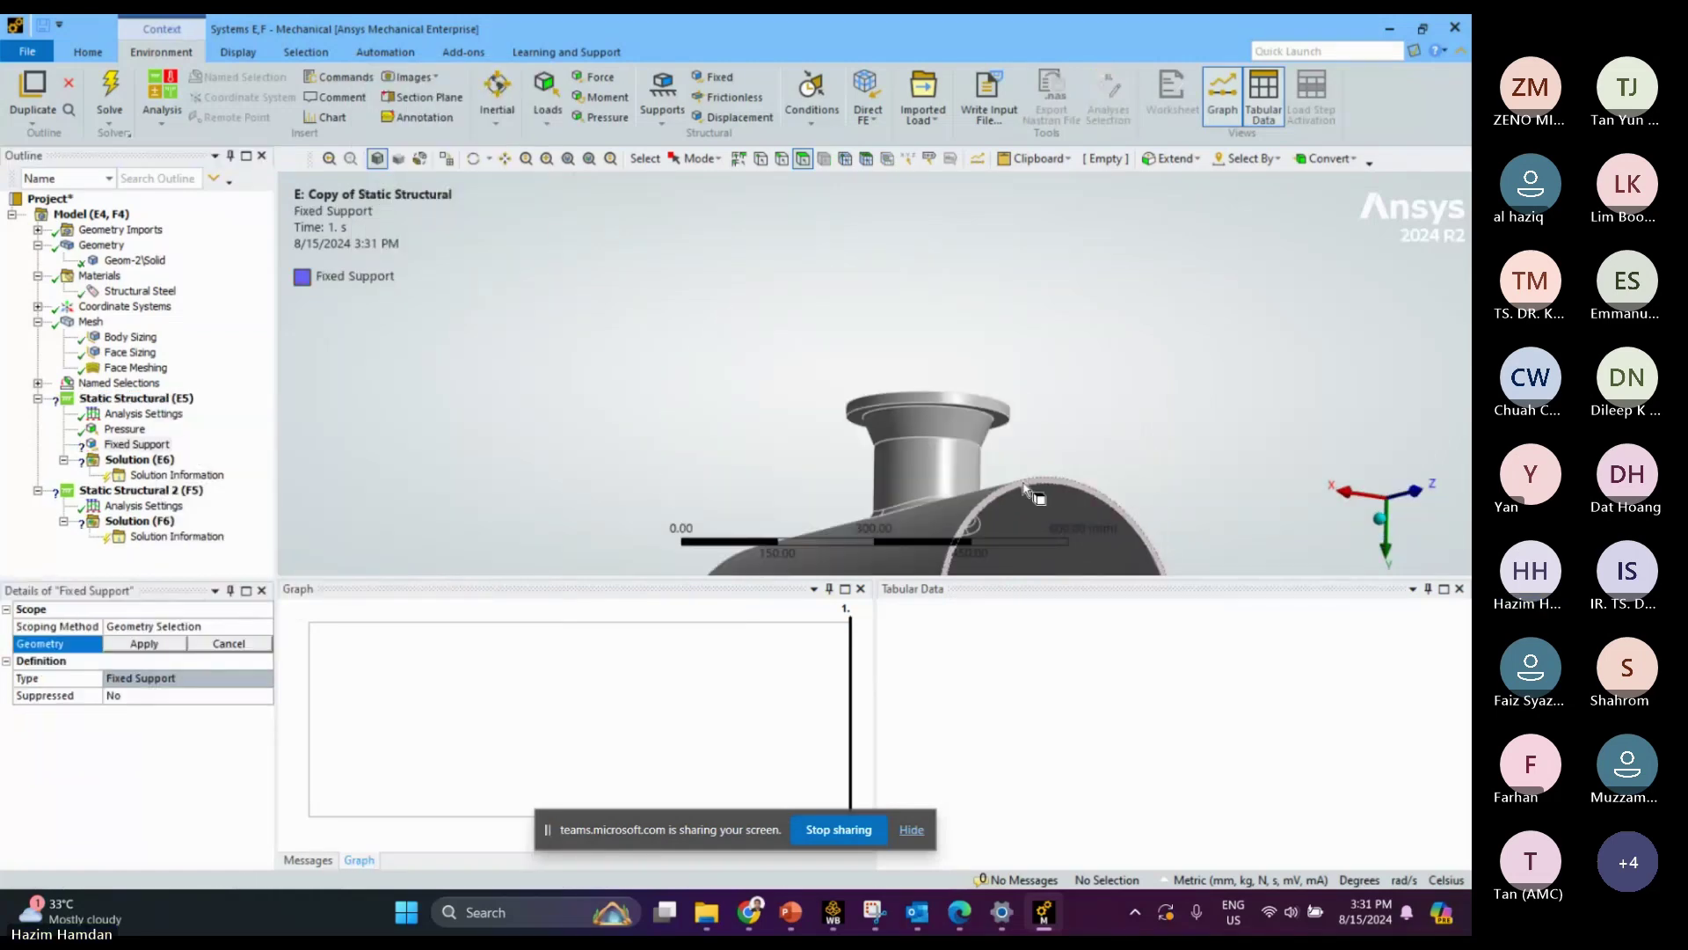
{"action": "left_click", "coordinate": [1026, 489]}
{"action": "middle_click_drag", "start_coordinate": [1026, 489], "coordinate": [370, 430]}
{"action": "left_click", "coordinate": [820, 482], "text": "ctrl"}
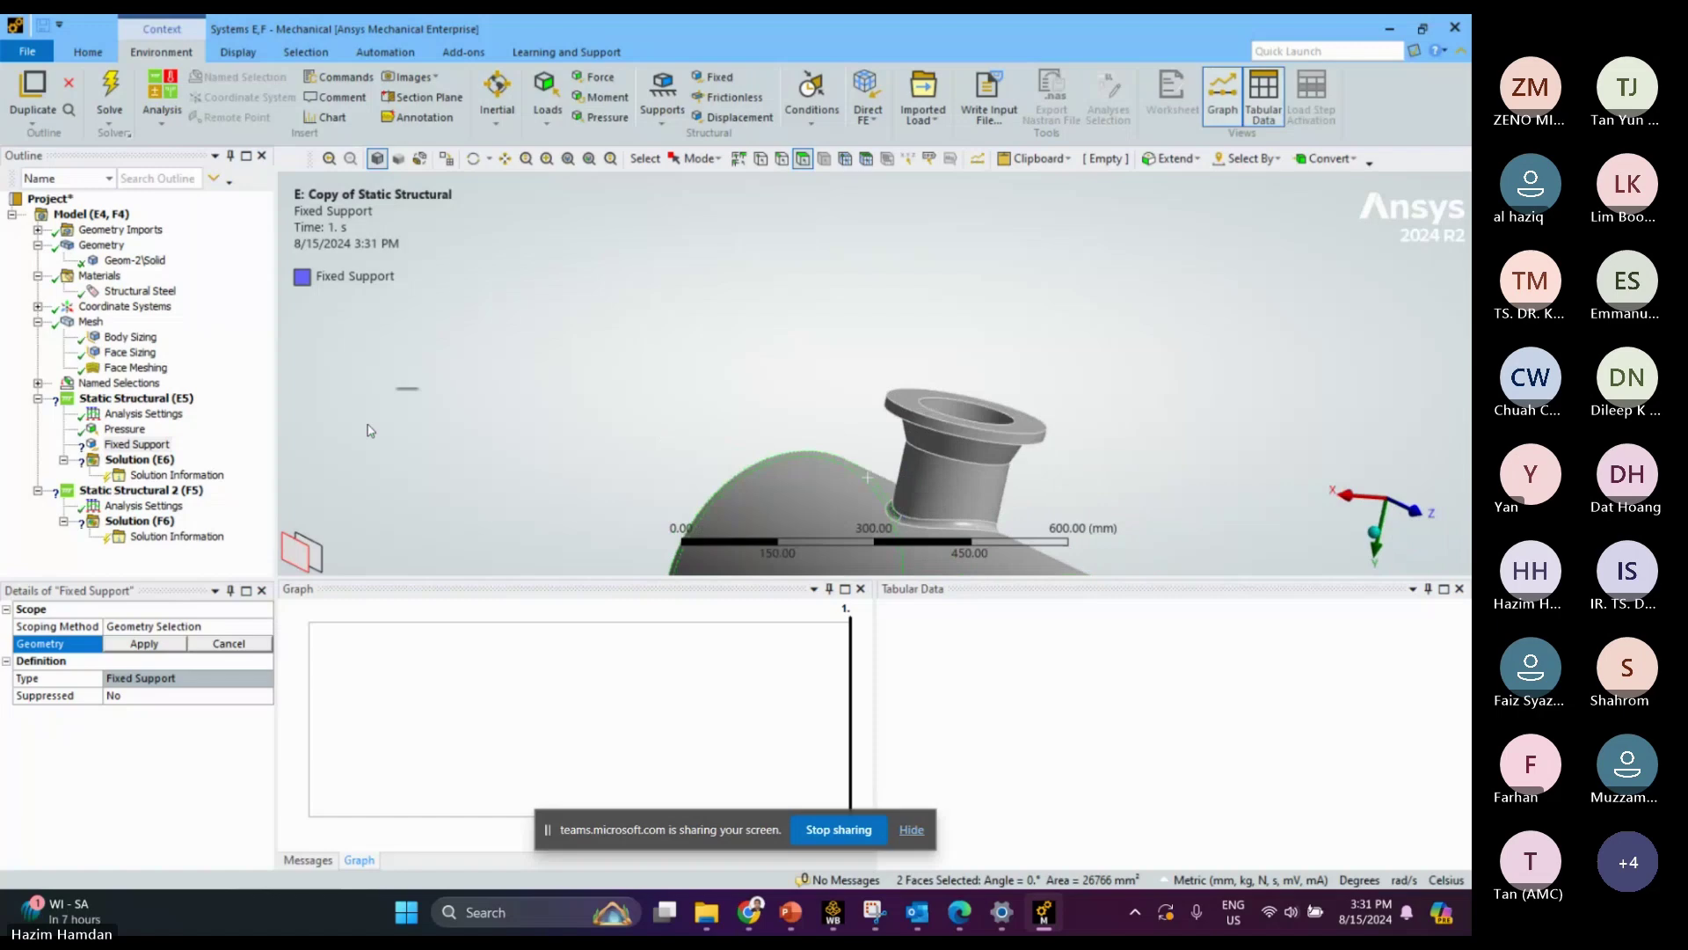
{"action": "left_click", "coordinate": [136, 647]}
Extend the 5 MPa pressure's scope from the shell bore to all six inner faces, including the junction fillets and nozzle bore
{"action": "left_click", "coordinate": [124, 428]}
{"action": "scroll", "coordinate": [744, 367], "scroll_direction": "down", "scroll_amount": 3}
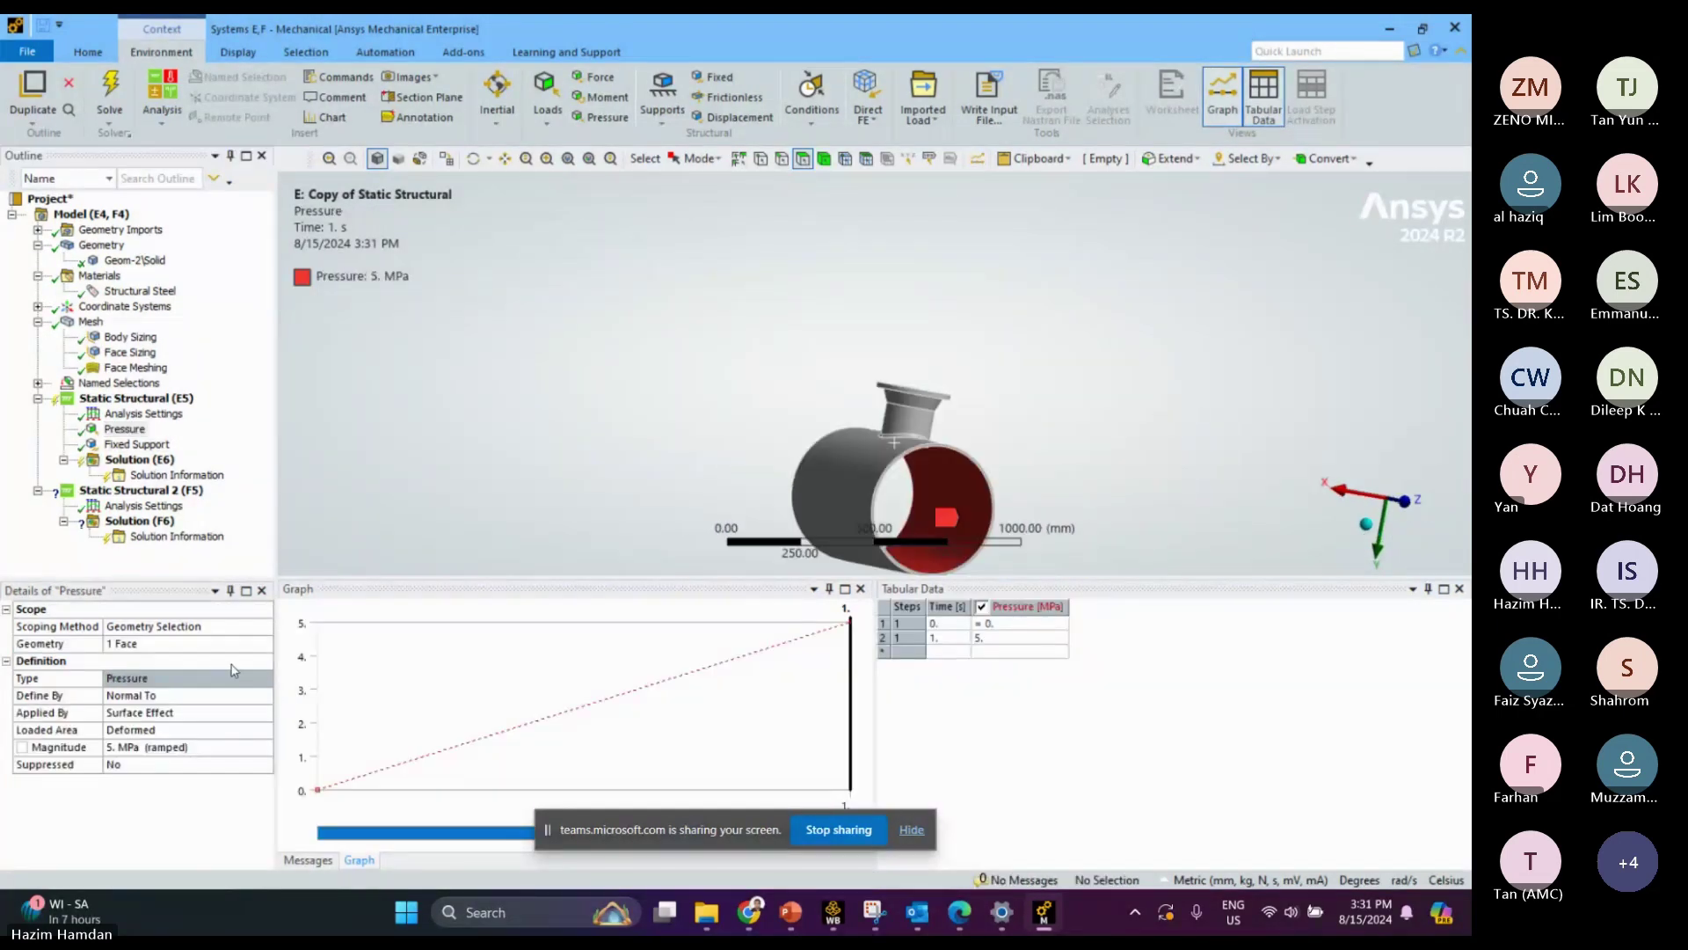
{"action": "left_click", "coordinate": [151, 644]}
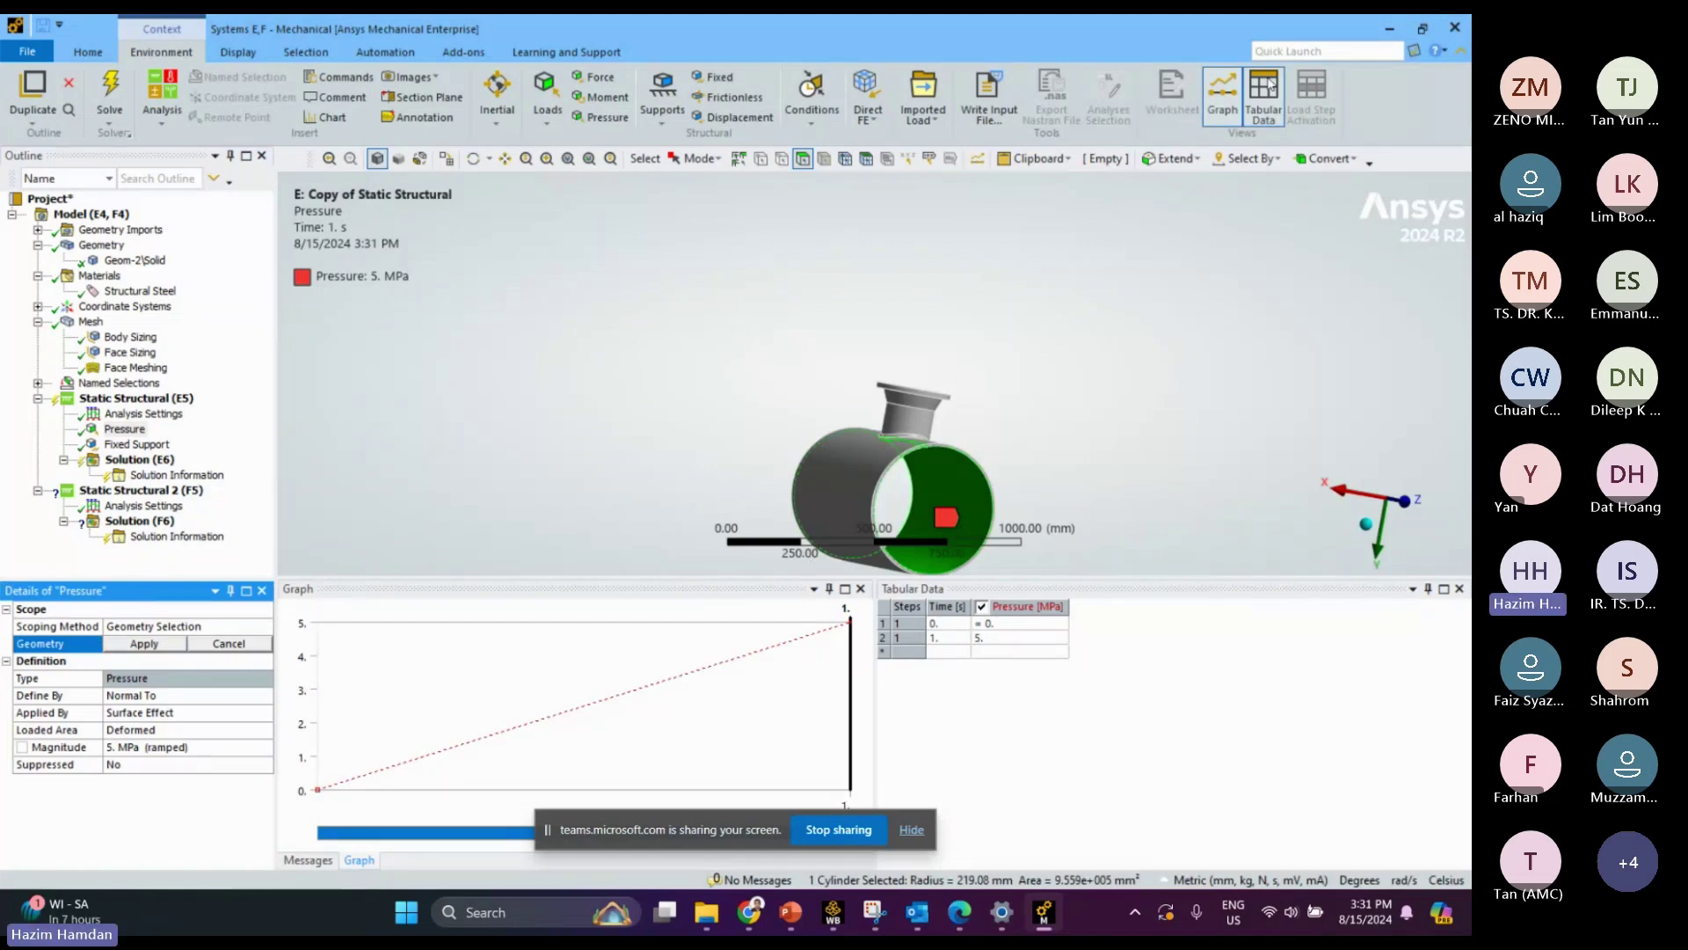
{"action": "left_click", "coordinate": [1169, 158]}
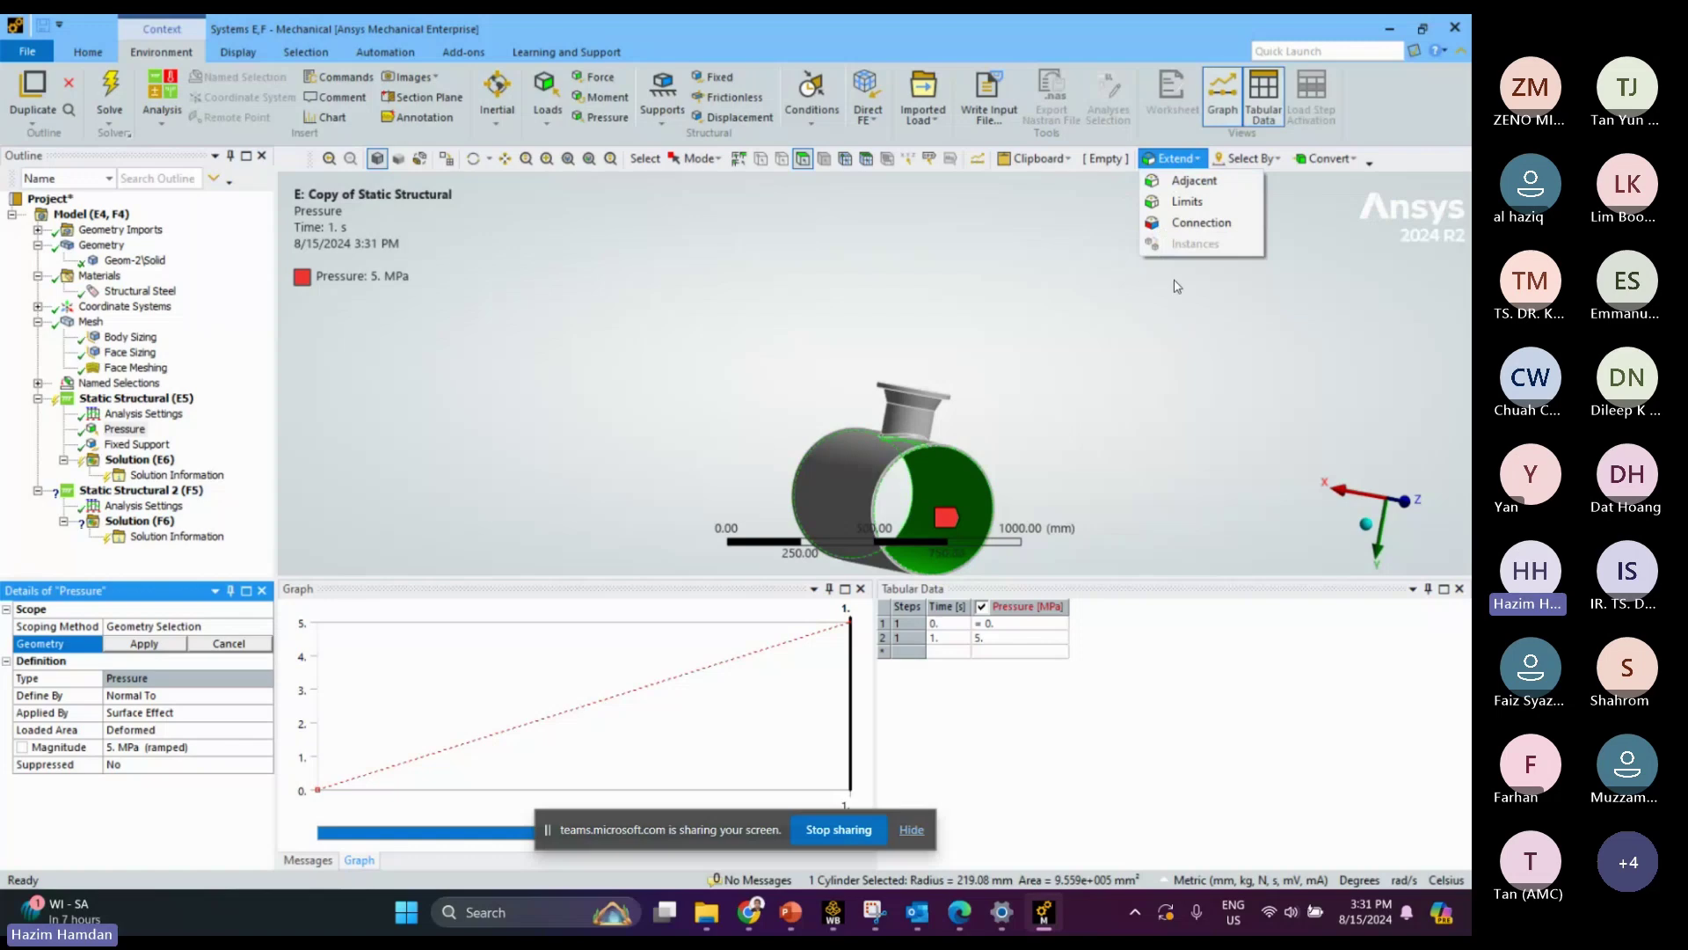
{"action": "left_click", "coordinate": [1171, 219]}
{"action": "middle_click_drag", "start_coordinate": [1171, 219], "coordinate": [897, 431]}
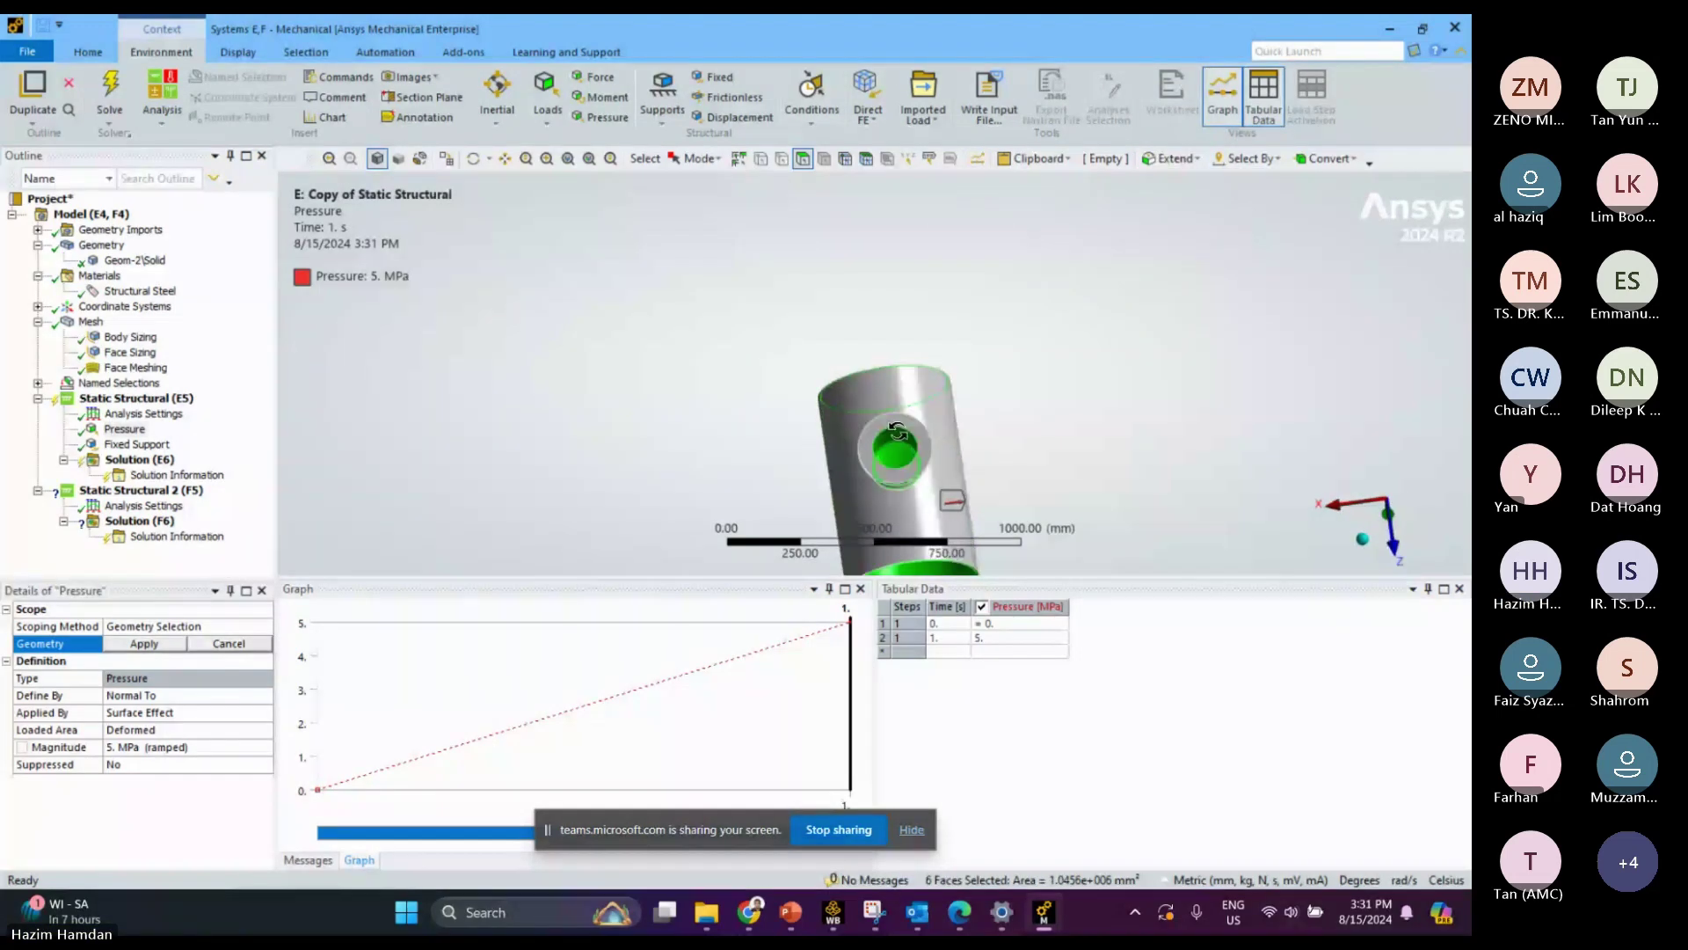
{"action": "key", "text": "Return"}
{"action": "middle_click_drag", "start_coordinate": [898, 431], "coordinate": [914, 488]}
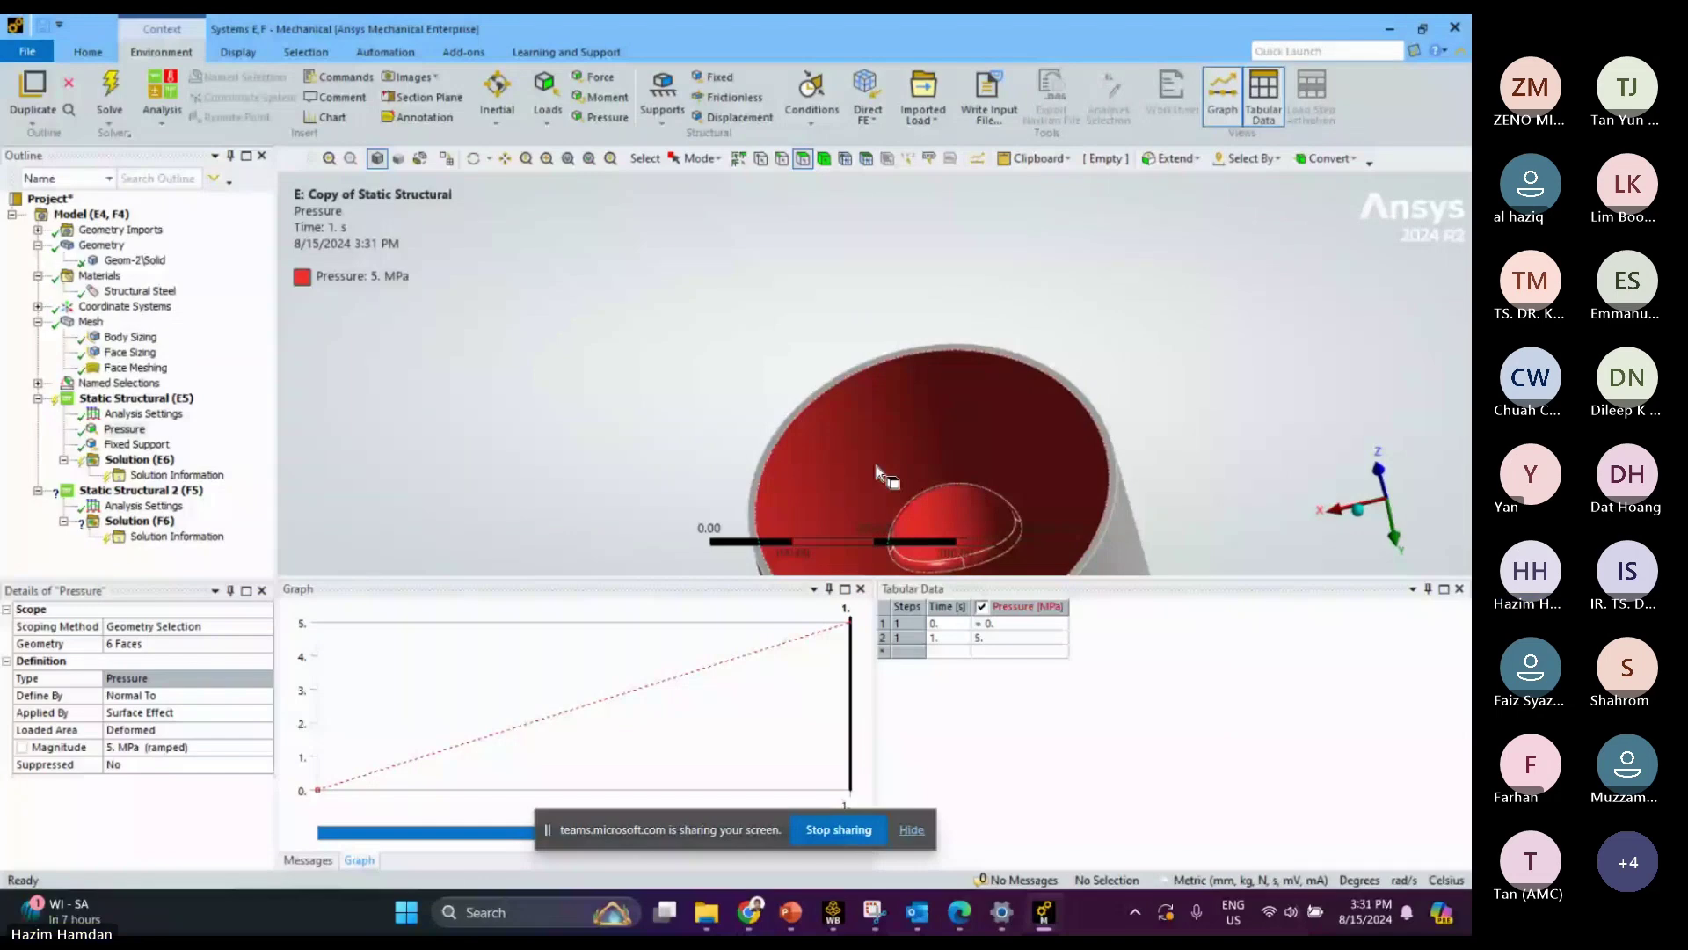
{"action": "middle_click_drag", "start_coordinate": [876, 472], "coordinate": [972, 479]}
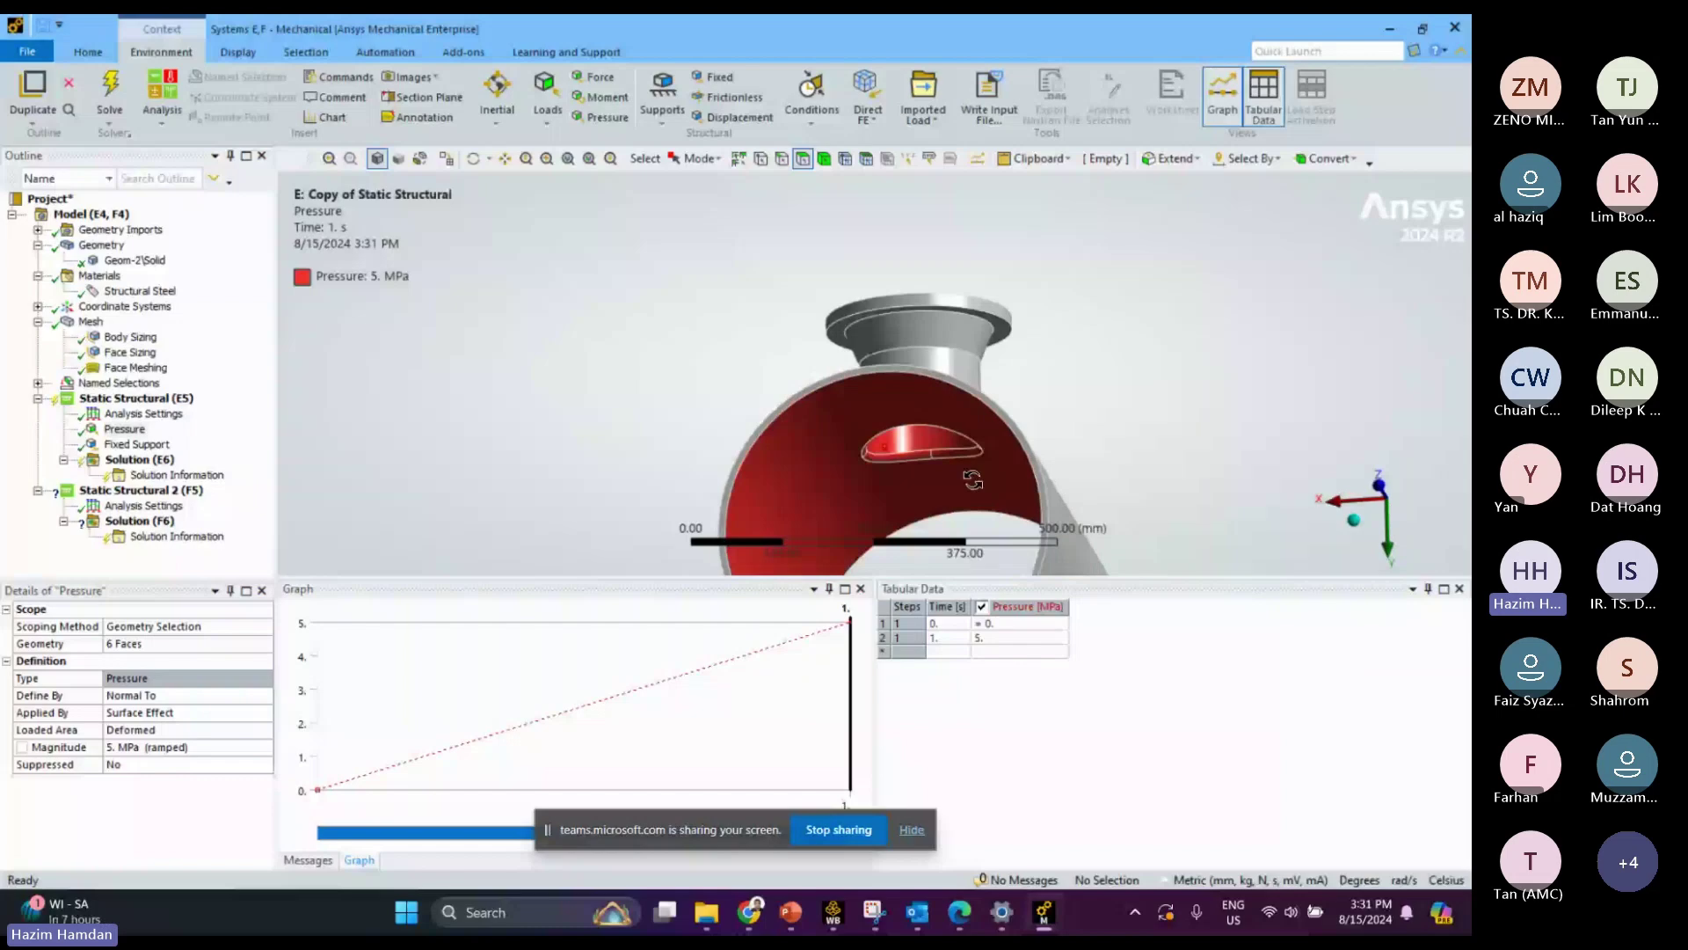
Add a second pressure of -2.8125 MPa on the nozzle flange's outer annular face in Static Structural (E5)
{"action": "right_click", "coordinate": [132, 398]}
{"action": "mouse_move", "coordinate": [228, 410]}
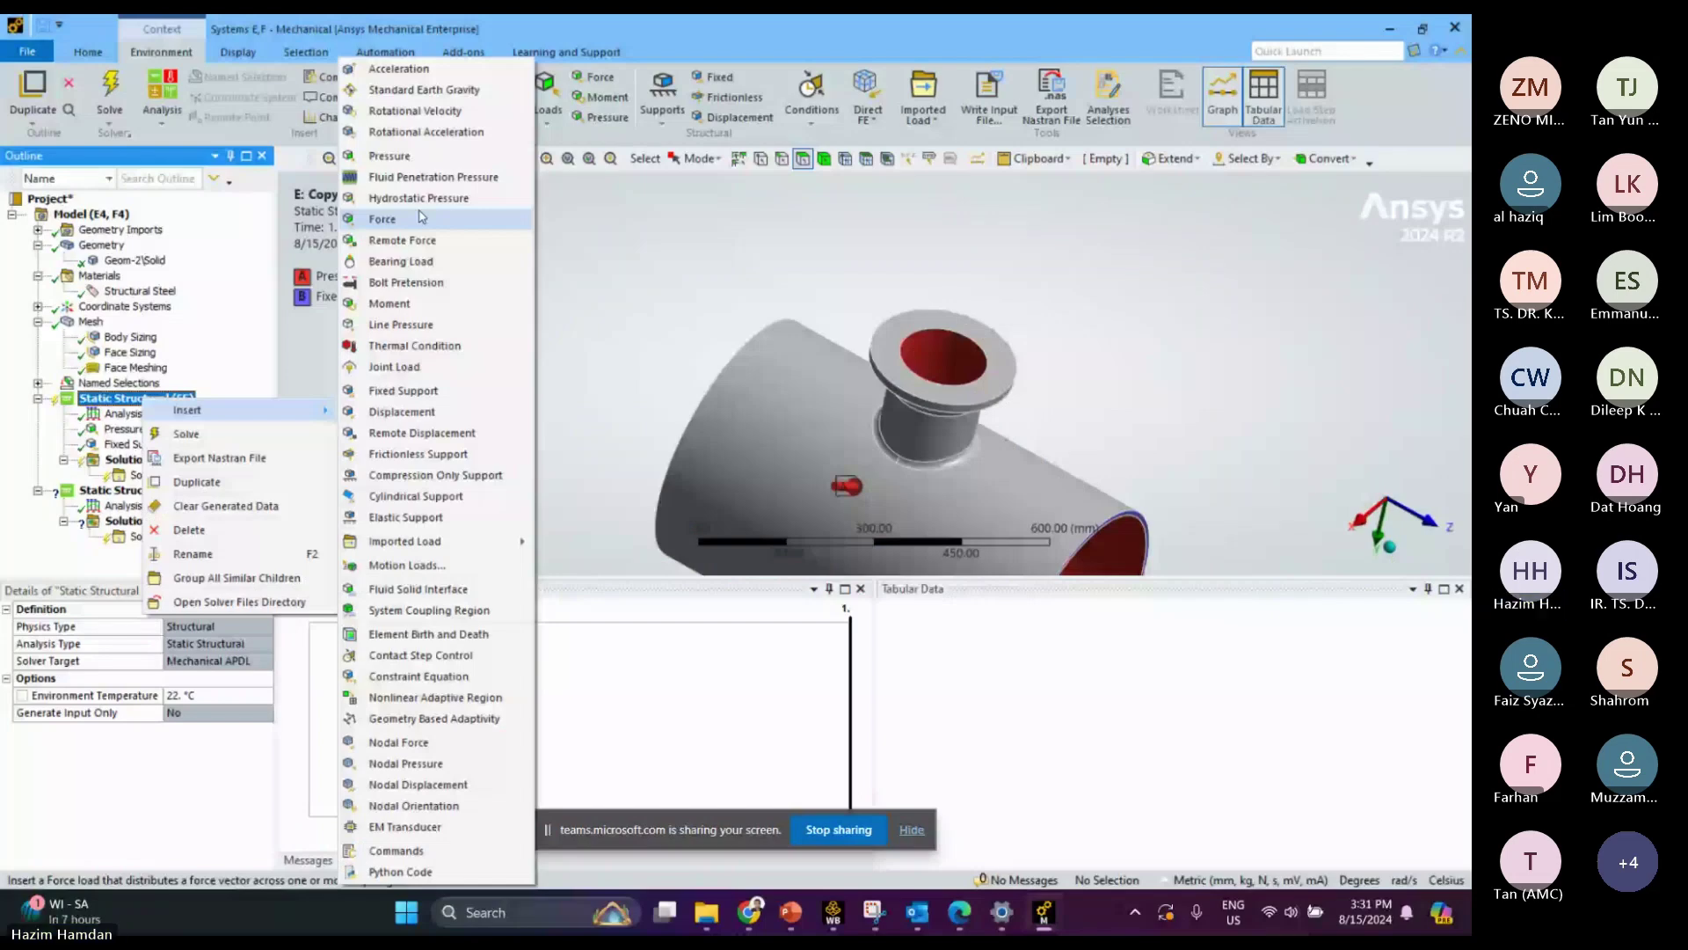
{"action": "left_click", "coordinate": [389, 155]}
{"action": "left_click", "coordinate": [940, 342]}
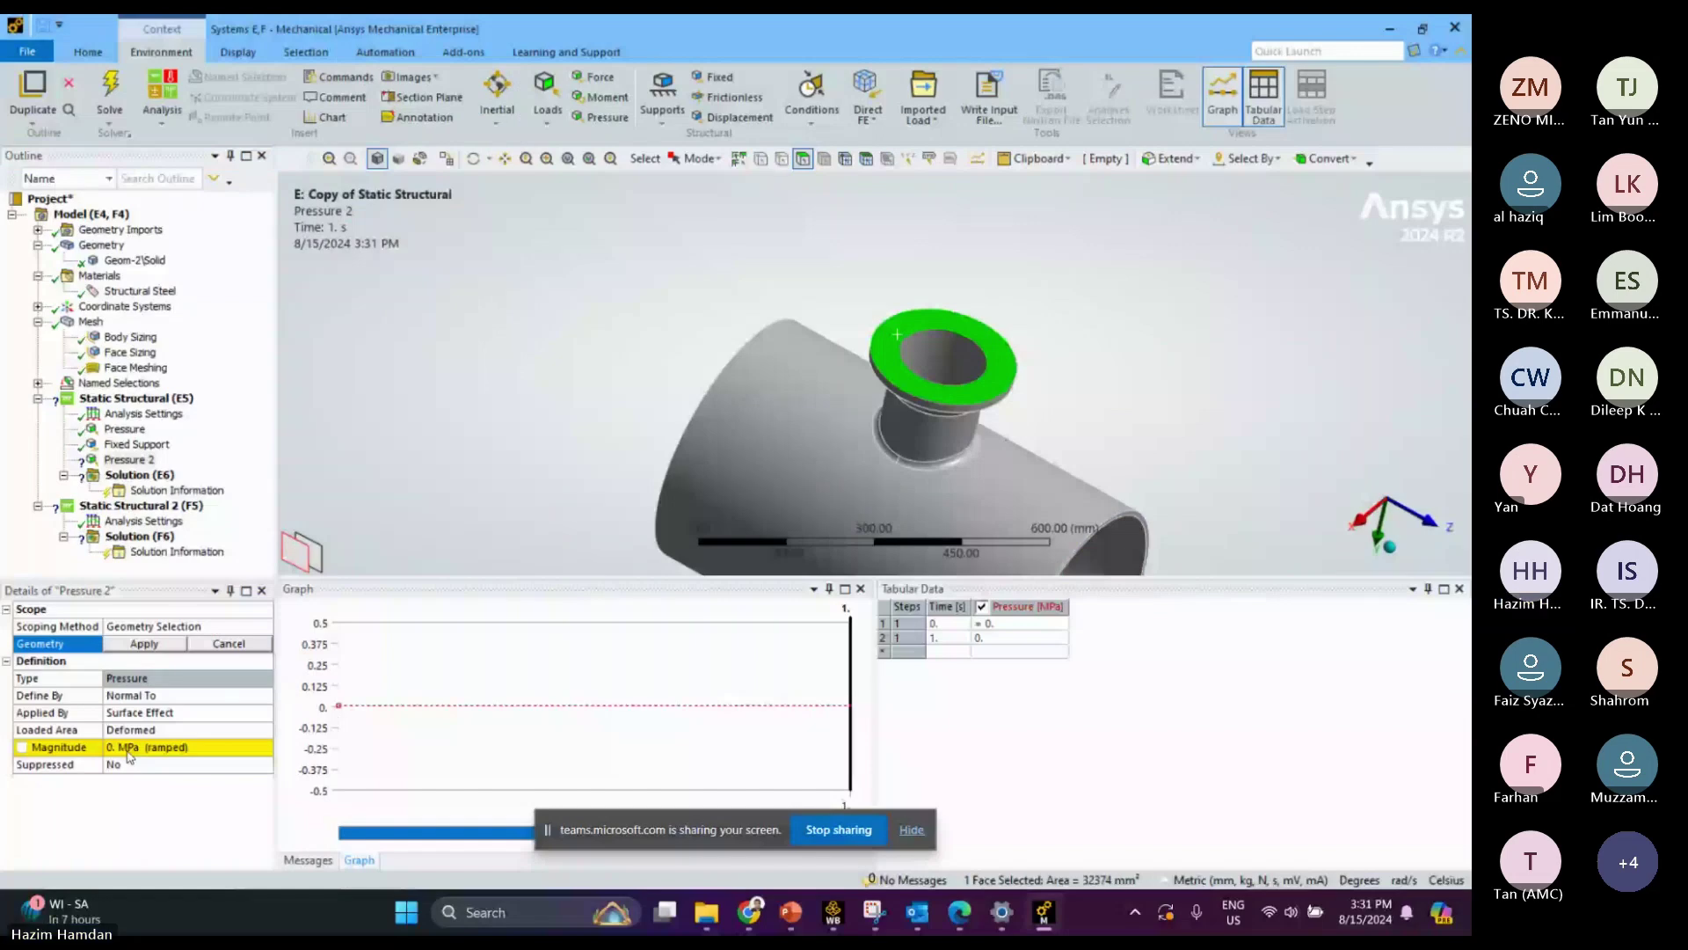
{"action": "left_click", "coordinate": [136, 747]}
{"action": "type", "text": "-2"}
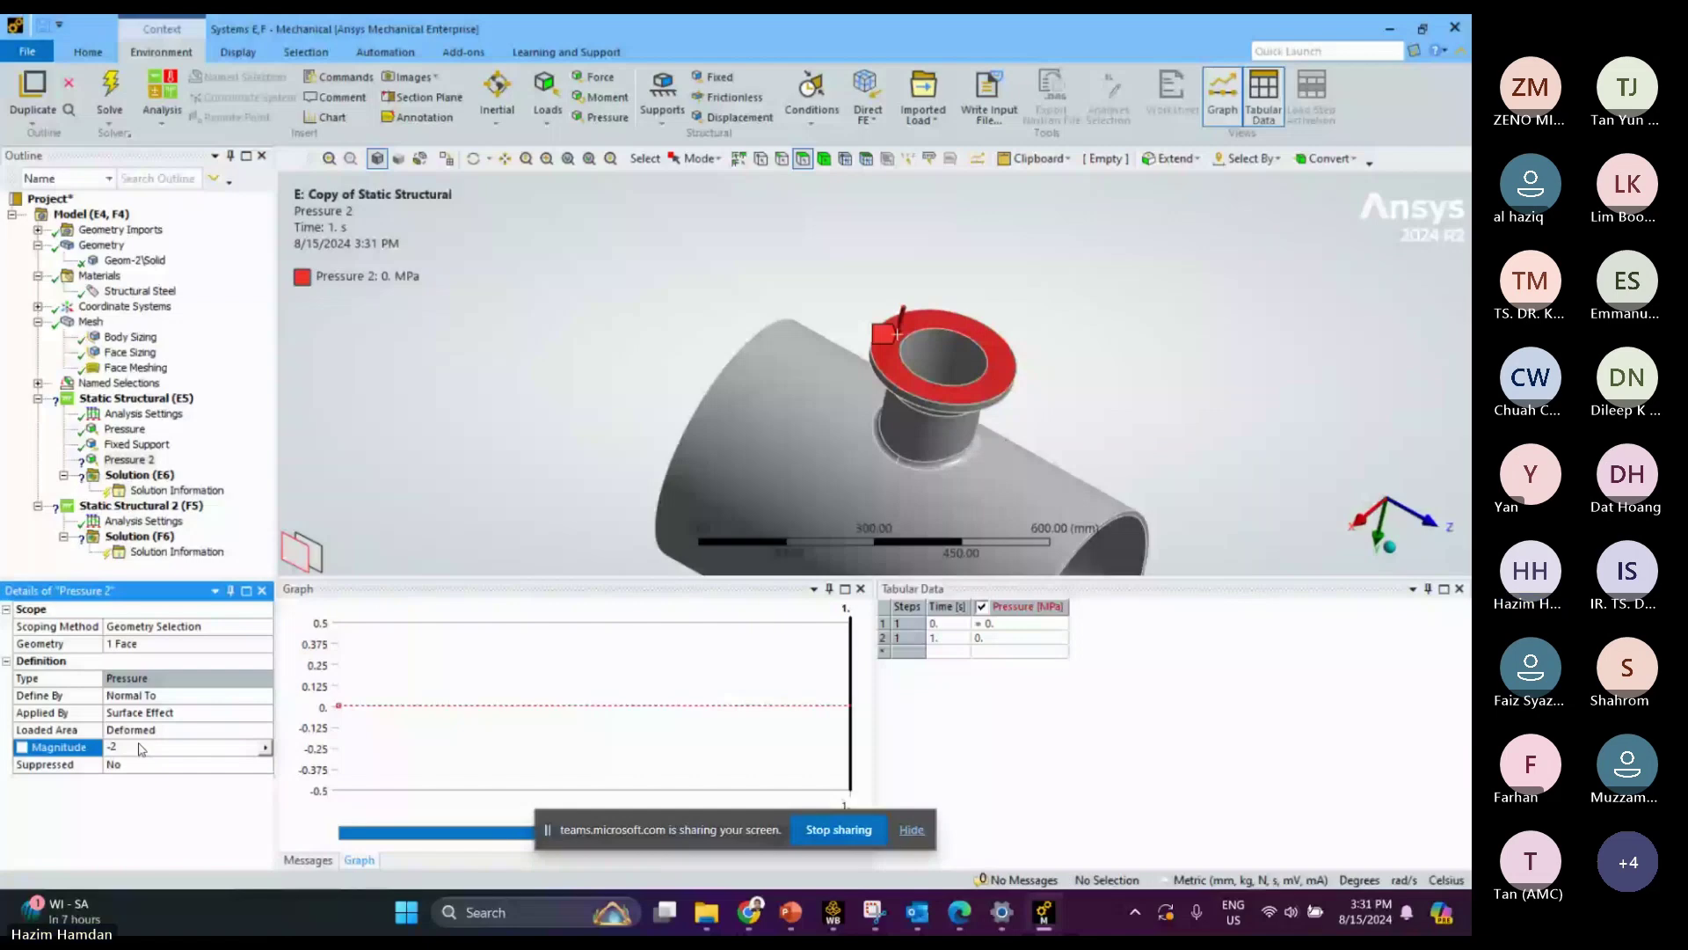
{"action": "type", "text": ".8125"}
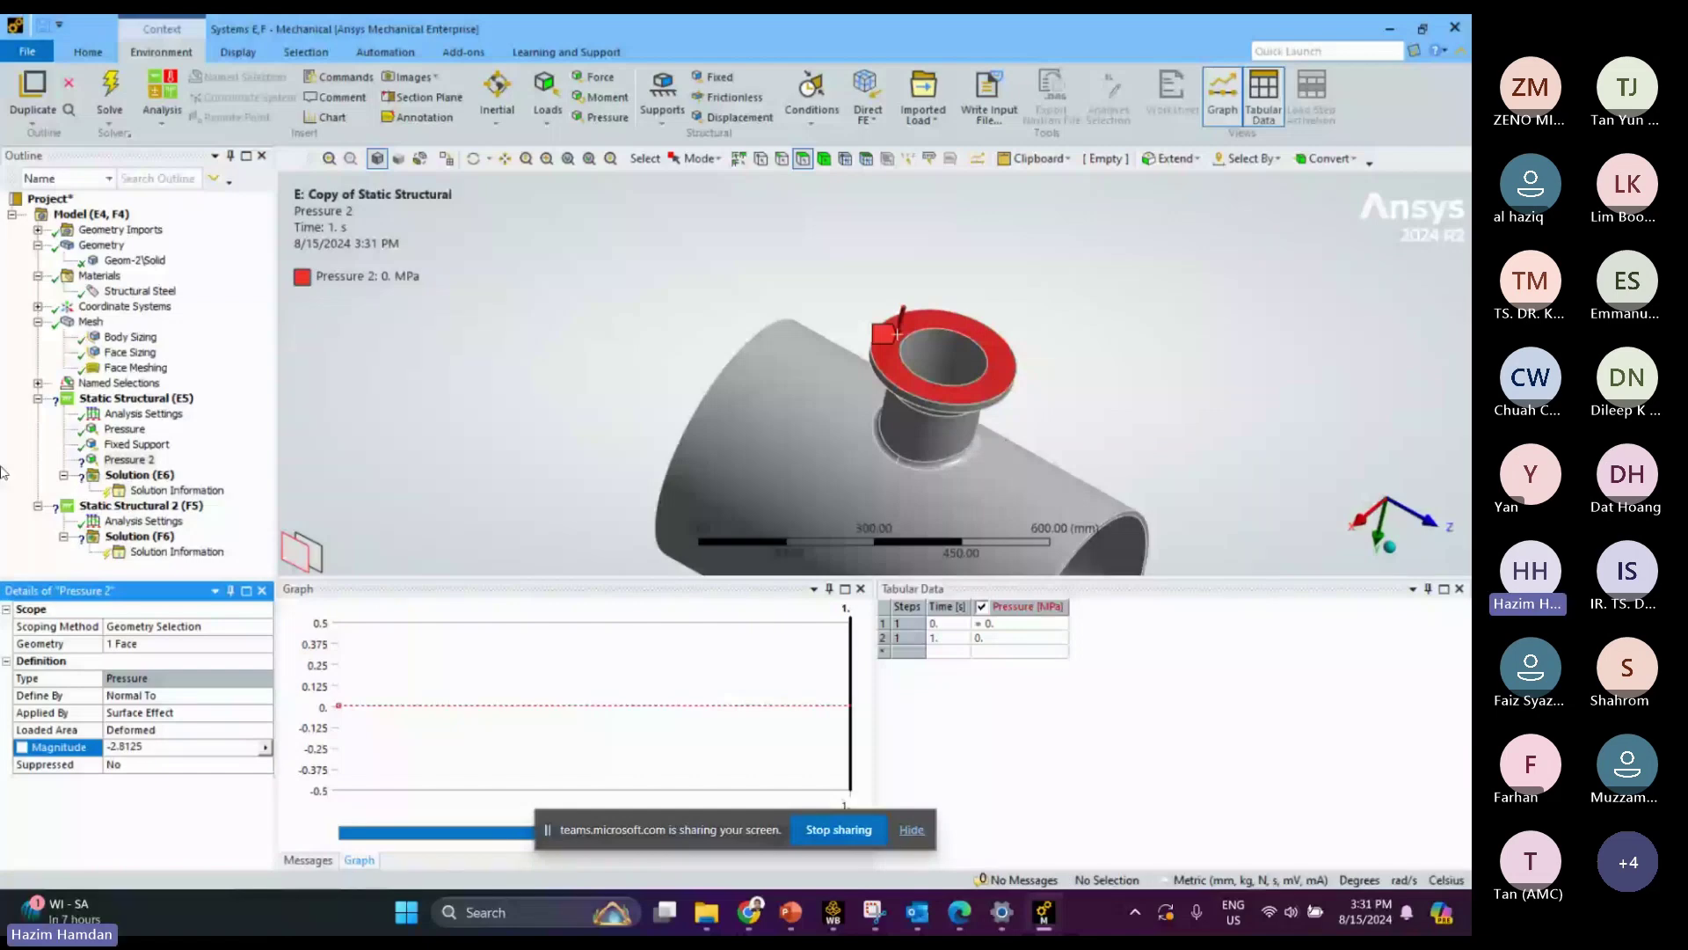
{"action": "key", "text": "Return"}
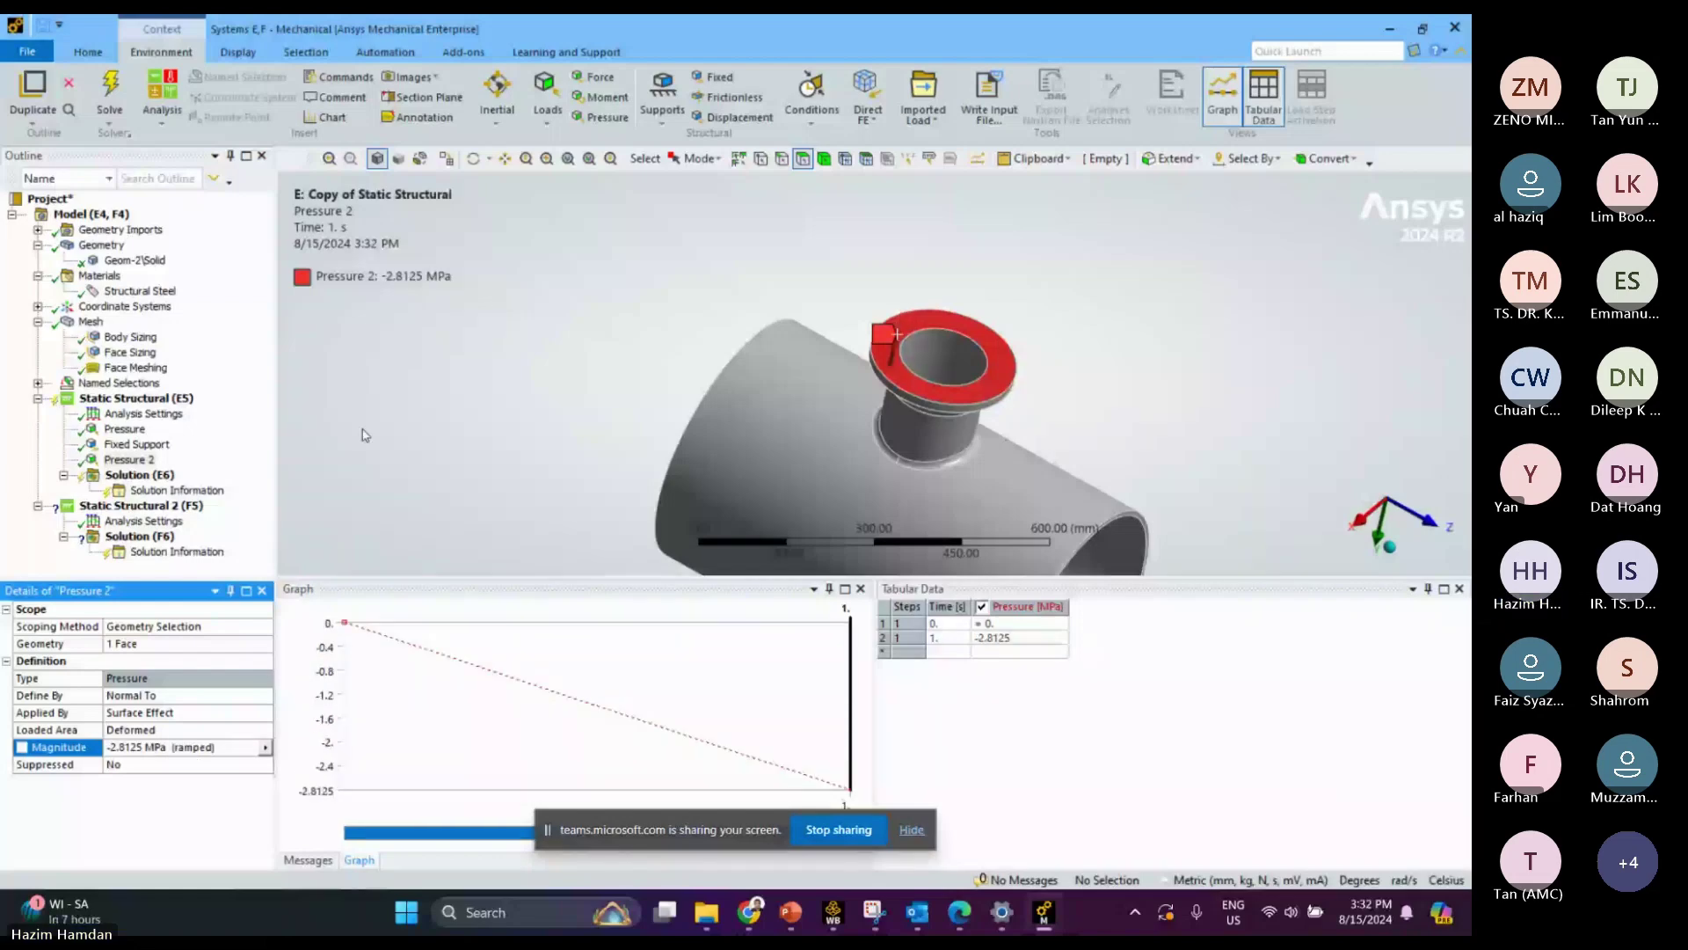
Copy both pressures and the fixed support from Static Structural (E5) into Static Structural 2 (F5)
{"action": "left_click", "coordinate": [128, 431]}
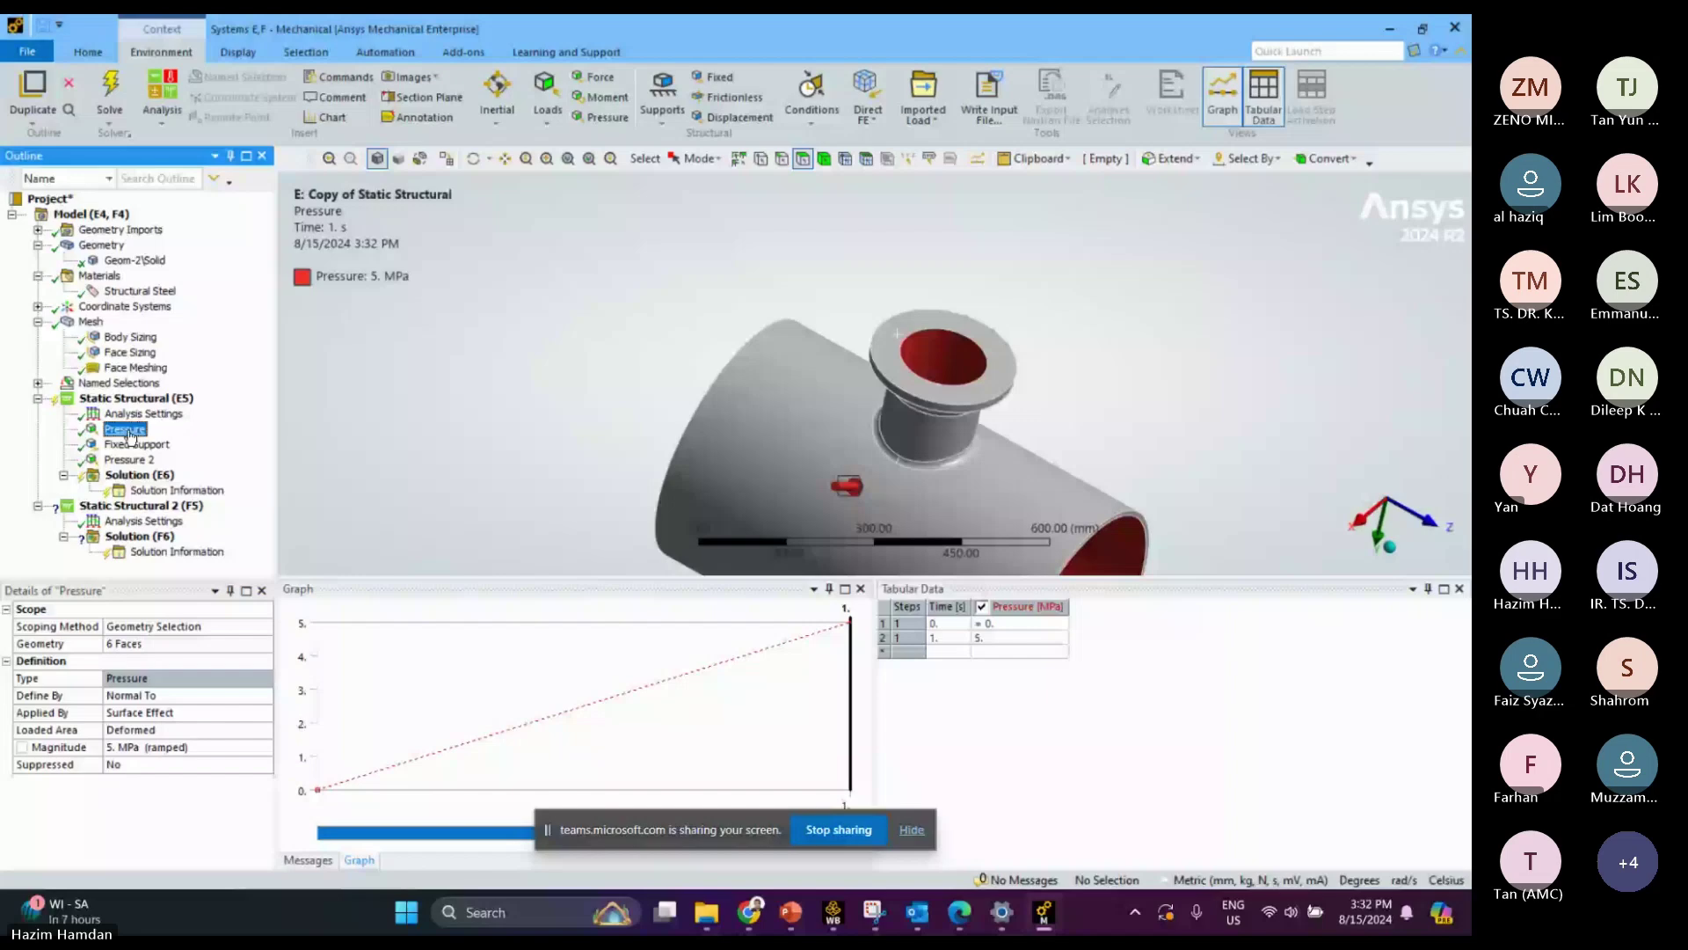
{"action": "left_click", "coordinate": [127, 459], "text": "shift"}
{"action": "right_click", "coordinate": [132, 458]}
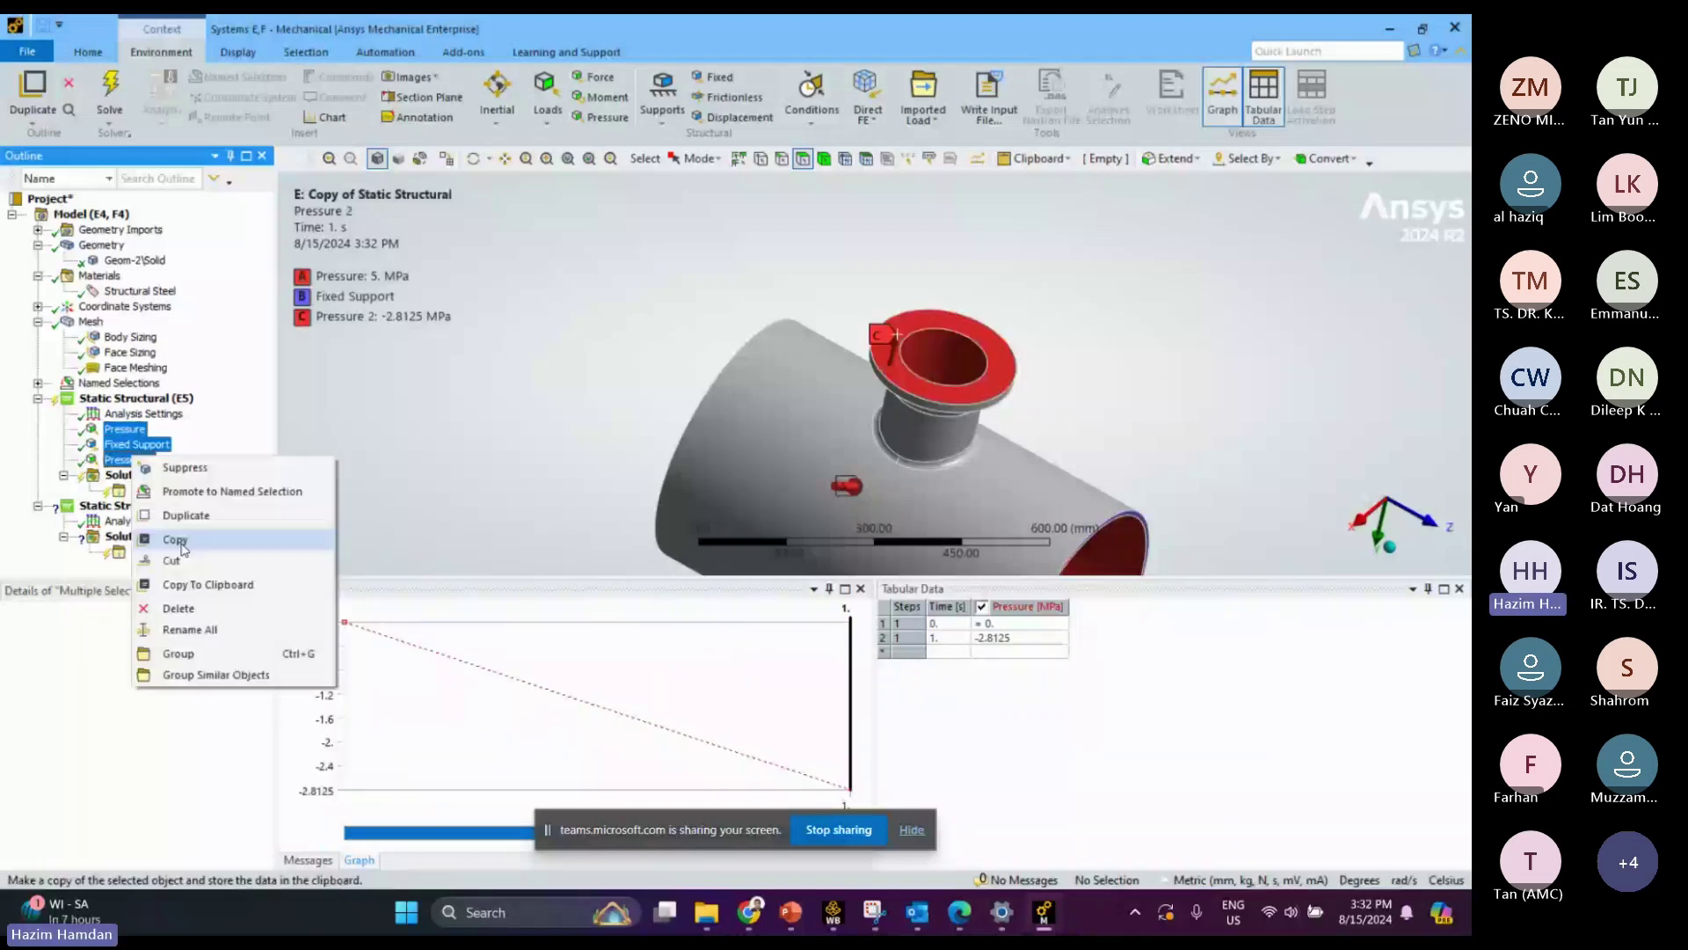
{"action": "left_click", "coordinate": [175, 540]}
{"action": "left_click", "coordinate": [164, 507]}
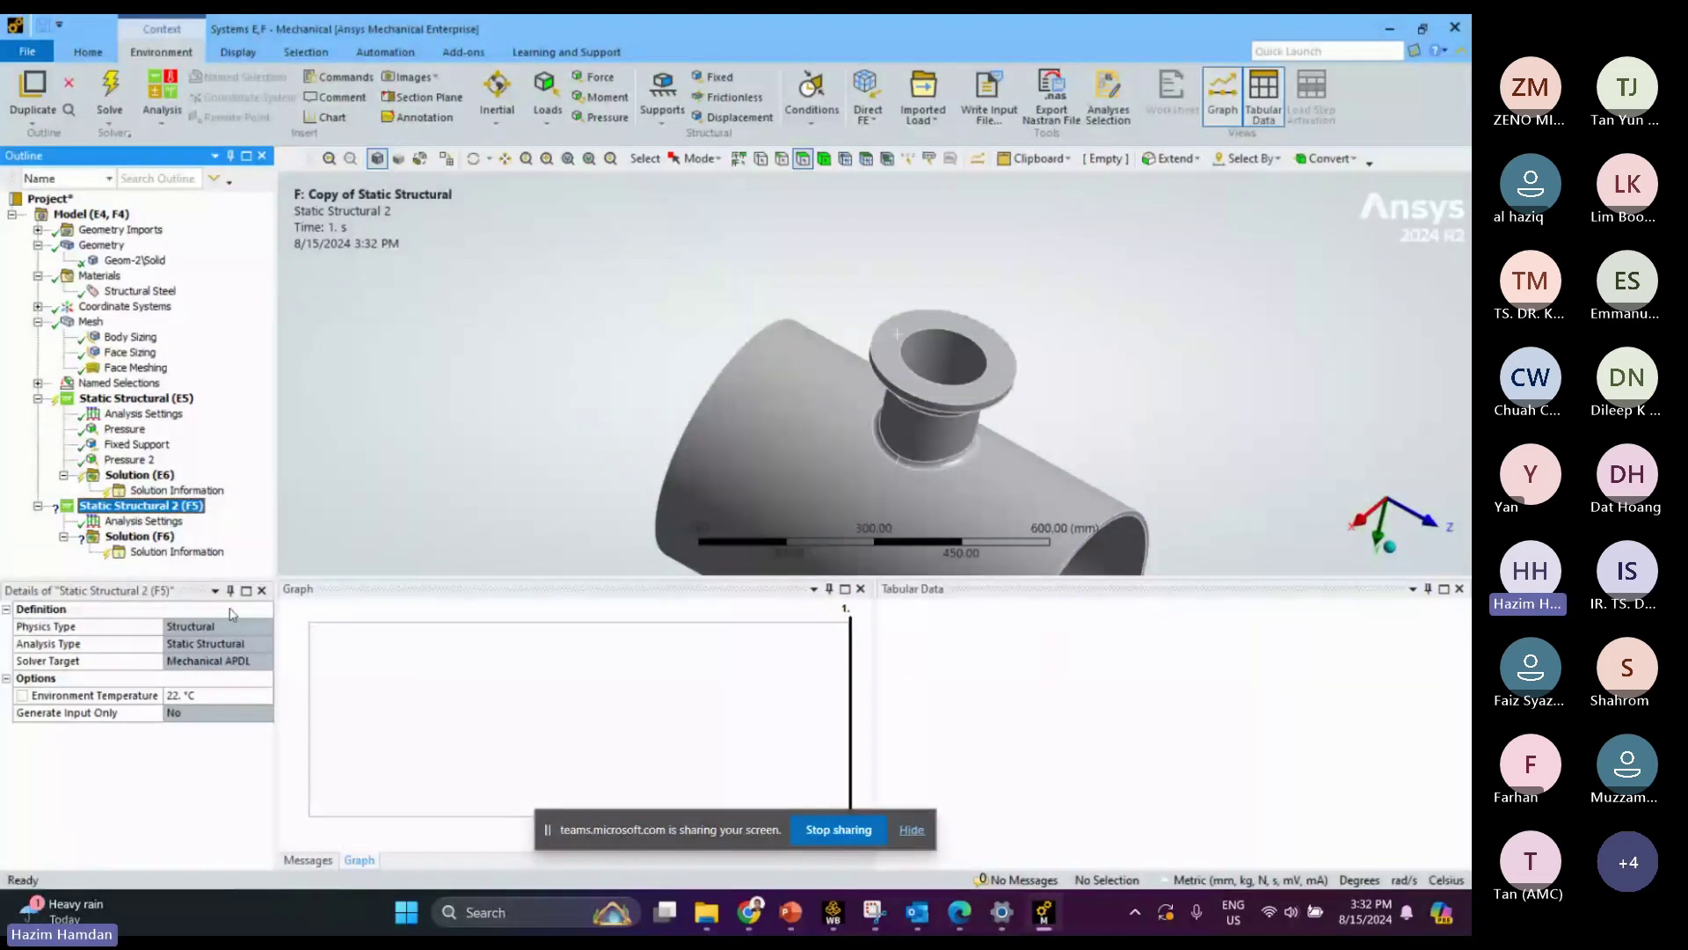
Set the internal pressure in Static Structural 2 (F5) to 2 MPa
{"action": "left_click", "coordinate": [126, 743]}
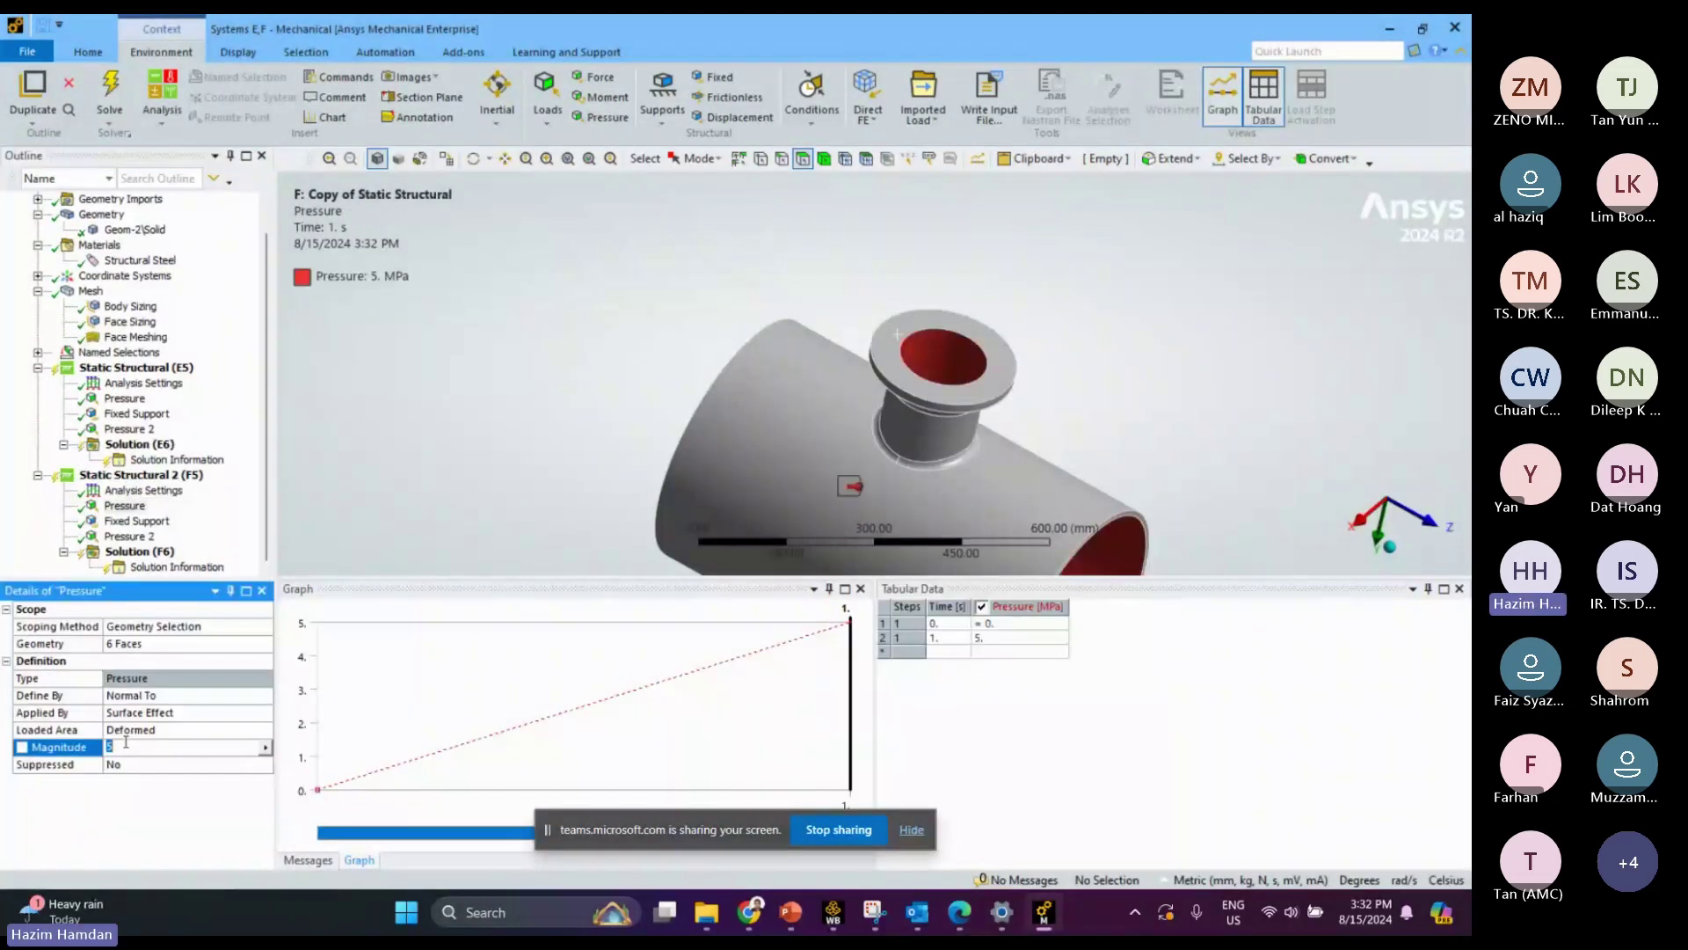
{"action": "type", "text": "2"}
{"action": "key", "text": "Return"}
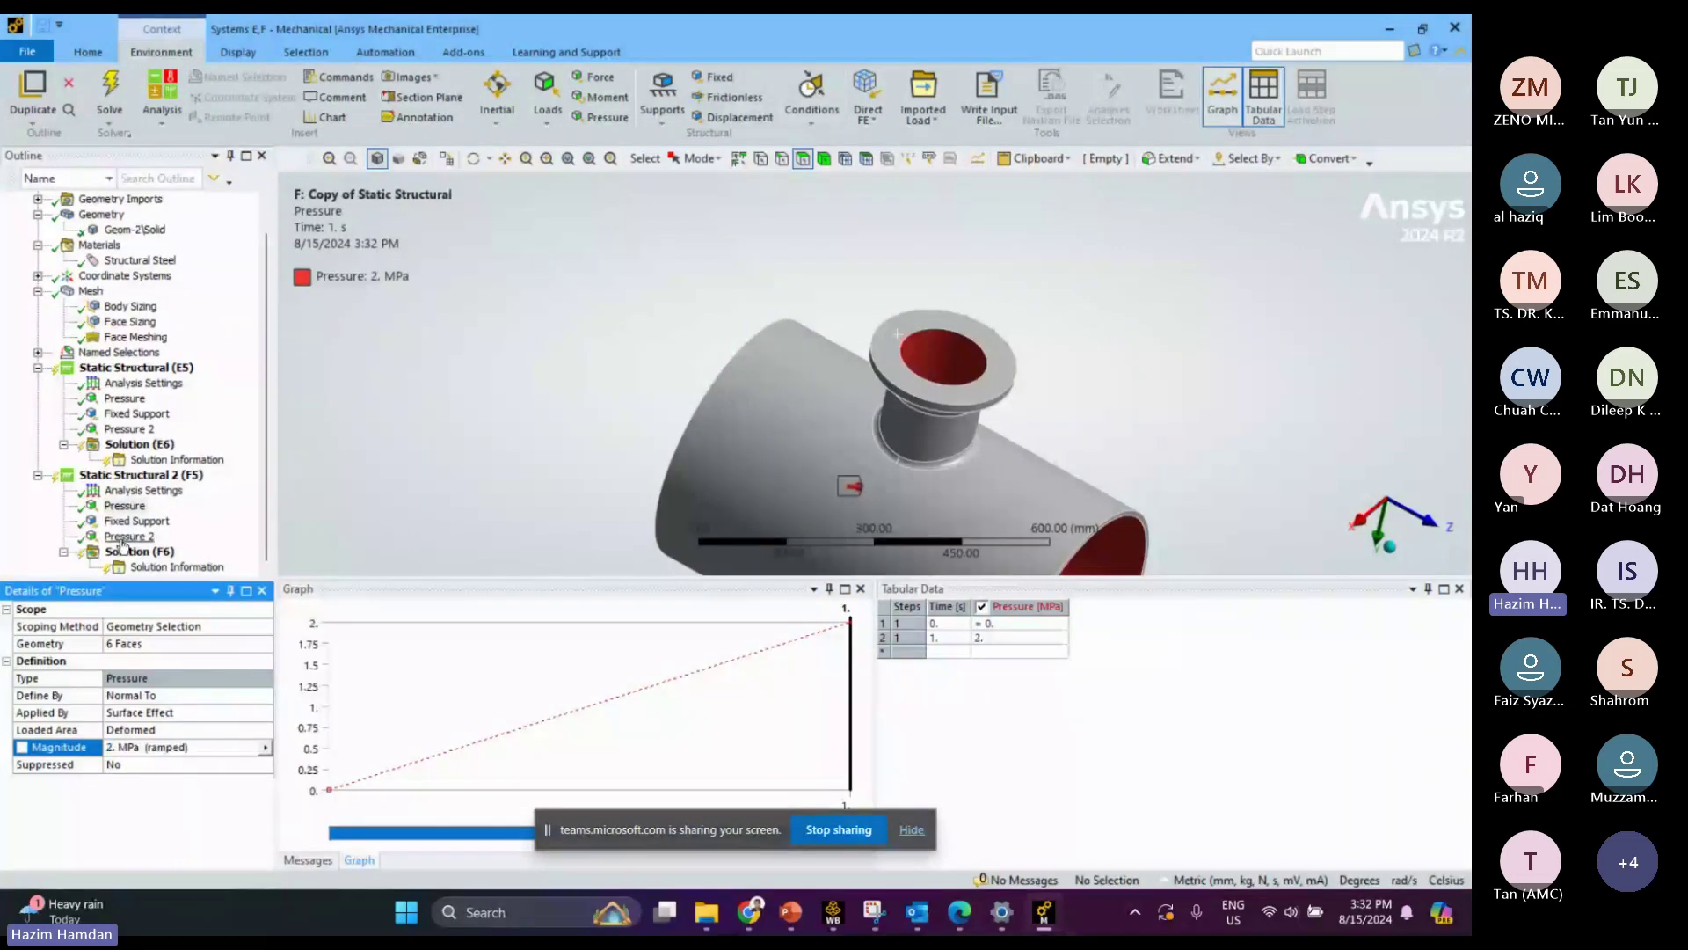
Set the magnitude of the outward pressure on the nozzle flange face in Static Structural 2 (F5) to 1.12 MPa
{"action": "left_click", "coordinate": [123, 536]}
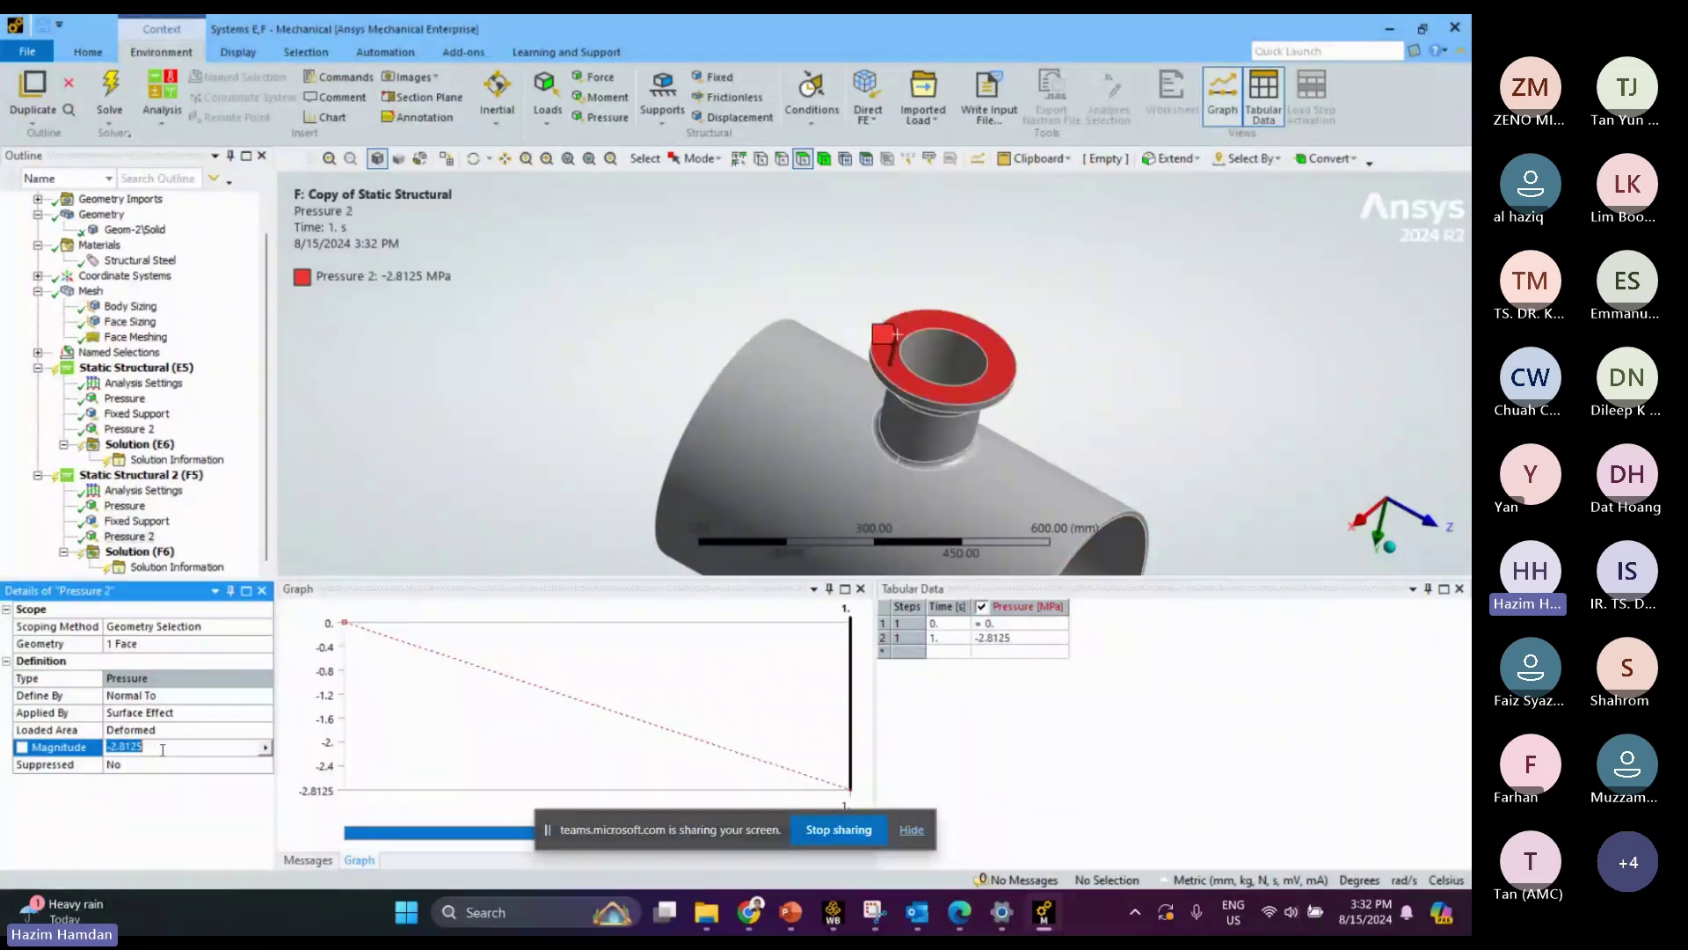
{"action": "left_click", "coordinate": [164, 743]}
{"action": "key", "text": "BackSpace"}
{"action": "key", "text": "BackSpace"}
{"action": "key", "text": "BackSpace"}
{"action": "key", "text": "BackSpace"}
{"action": "key", "text": "BackSpace"}
{"action": "type", "text": "1.12"}
{"action": "key", "text": "Return"}
Rename the Static Structural (E5) environment as Maximum
{"action": "left_click", "coordinate": [134, 369]}
{"action": "right_click", "coordinate": [134, 374]}
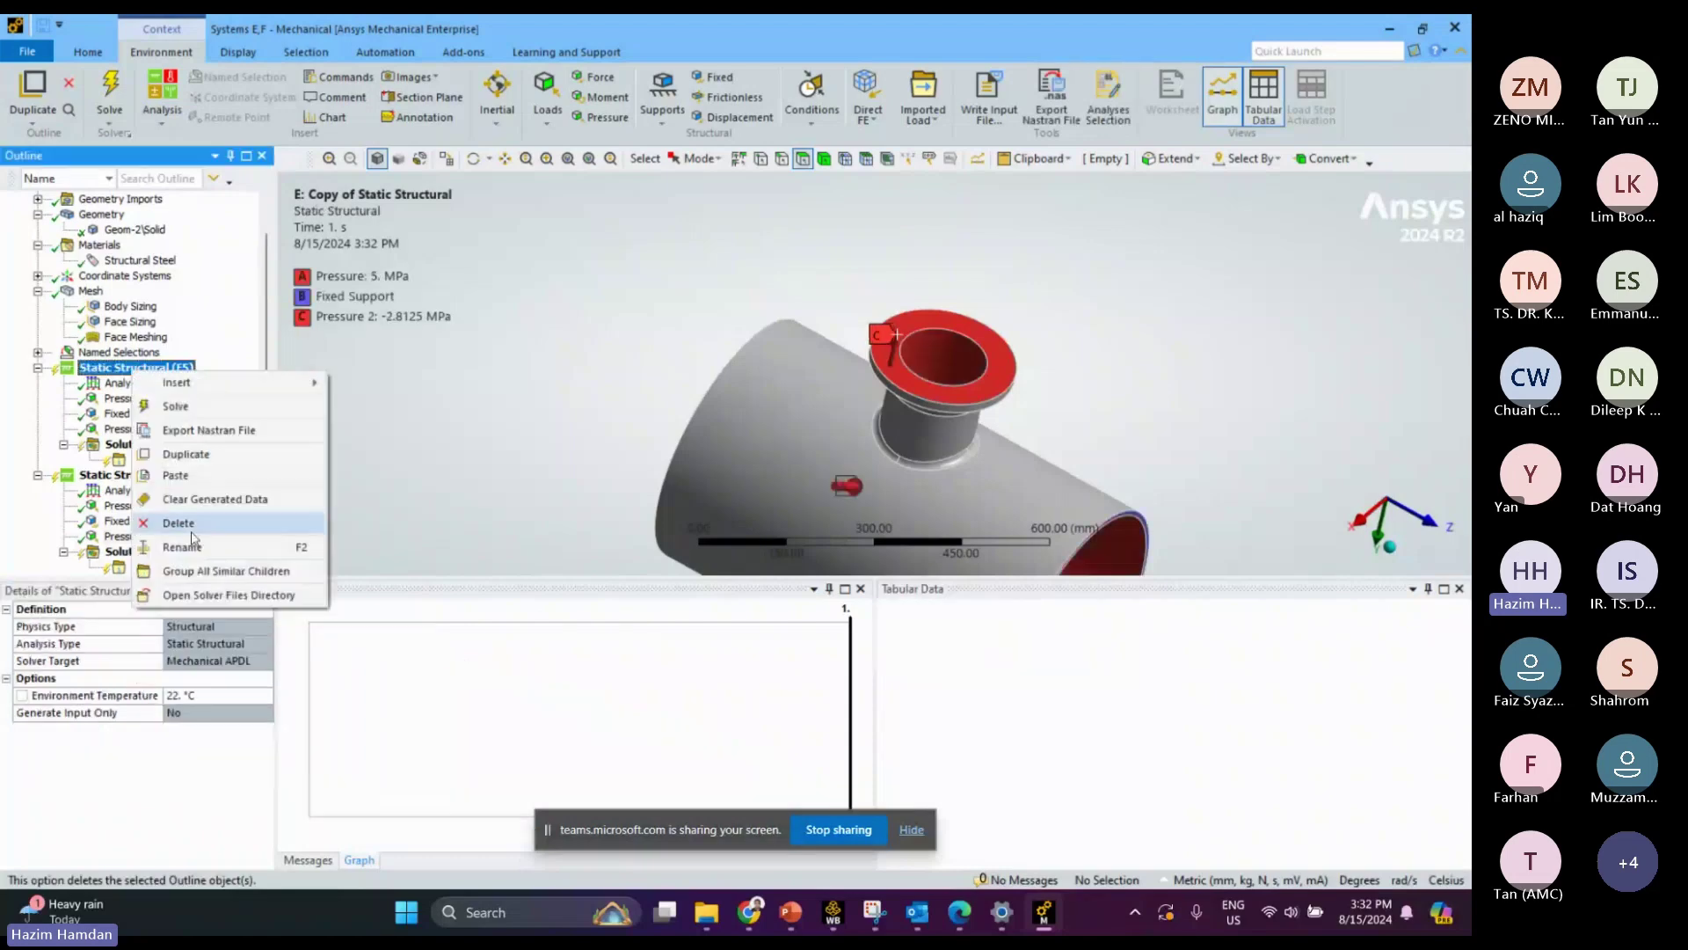
{"action": "left_click", "coordinate": [167, 521]}
{"action": "type", "text": "aximum"}
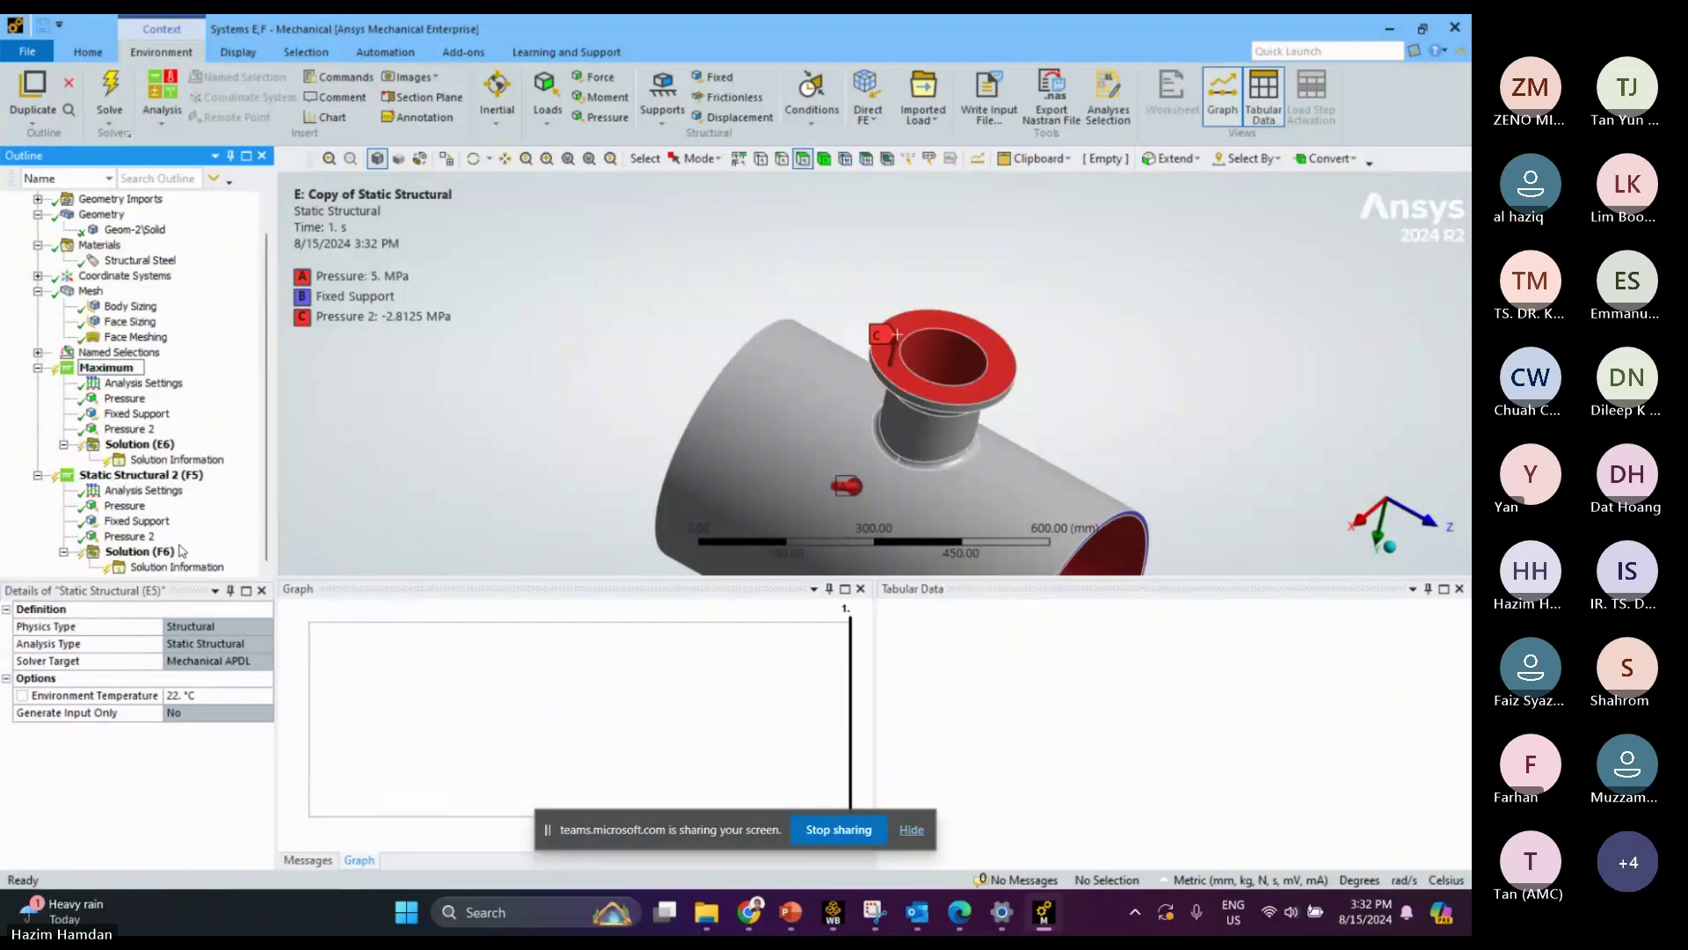
{"action": "key", "text": "Return"}
Rename the Static Structural 2 (F5) environment as Minimum
{"action": "left_click", "coordinate": [112, 475]}
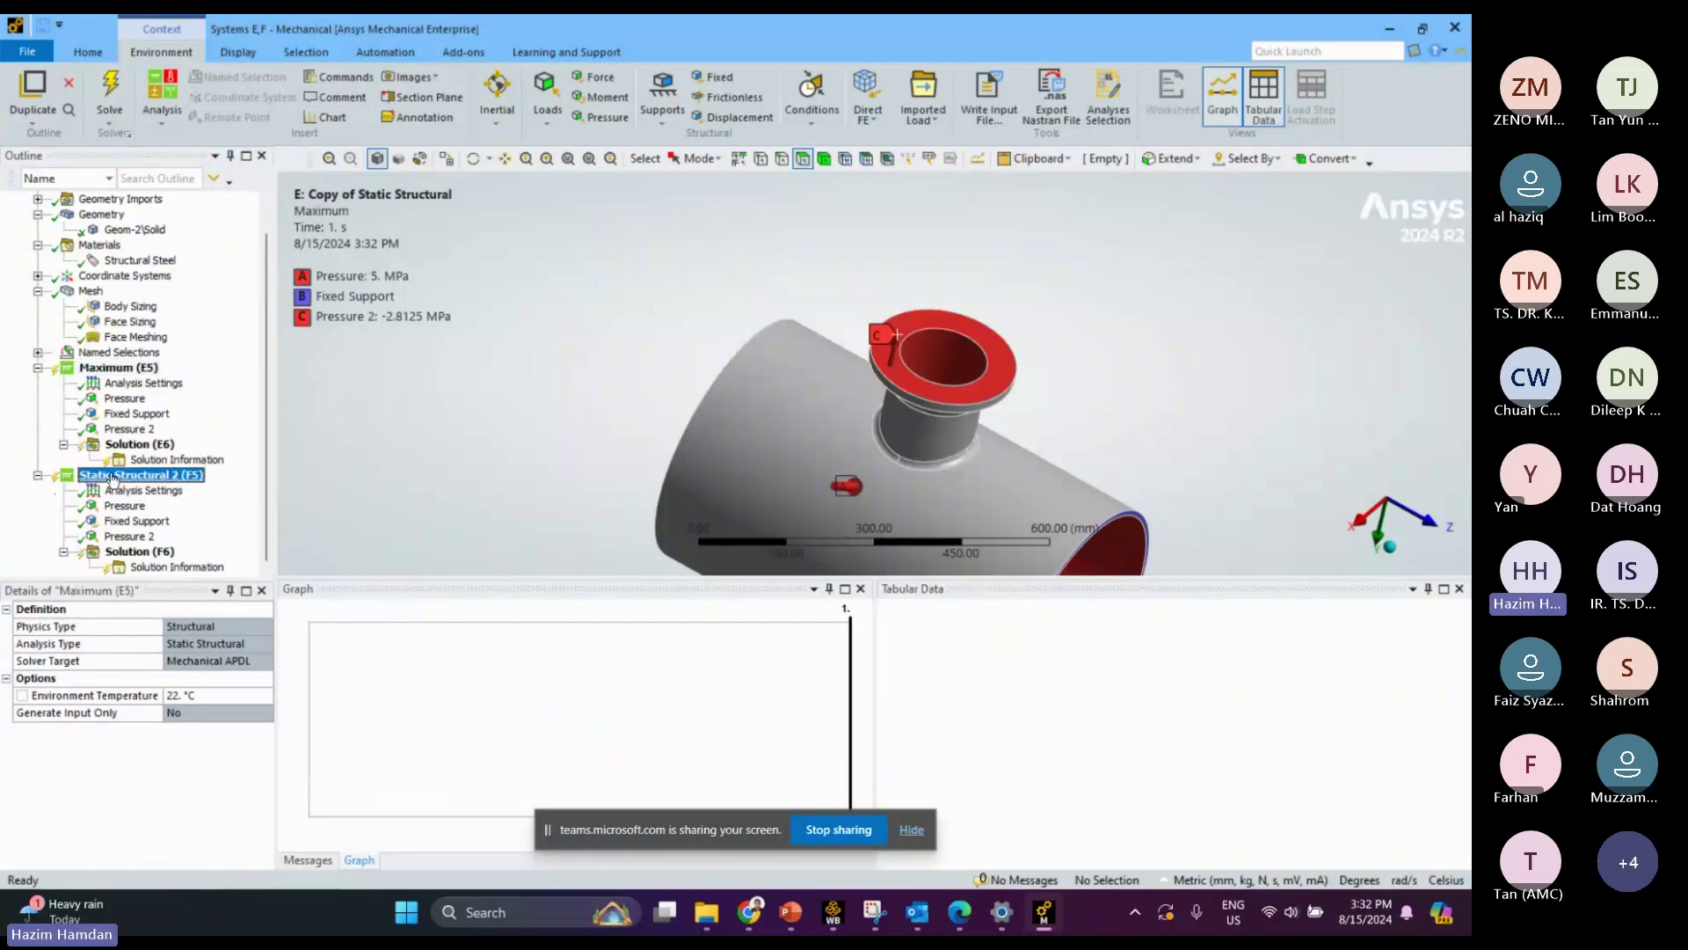
{"action": "right_click", "coordinate": [111, 477]}
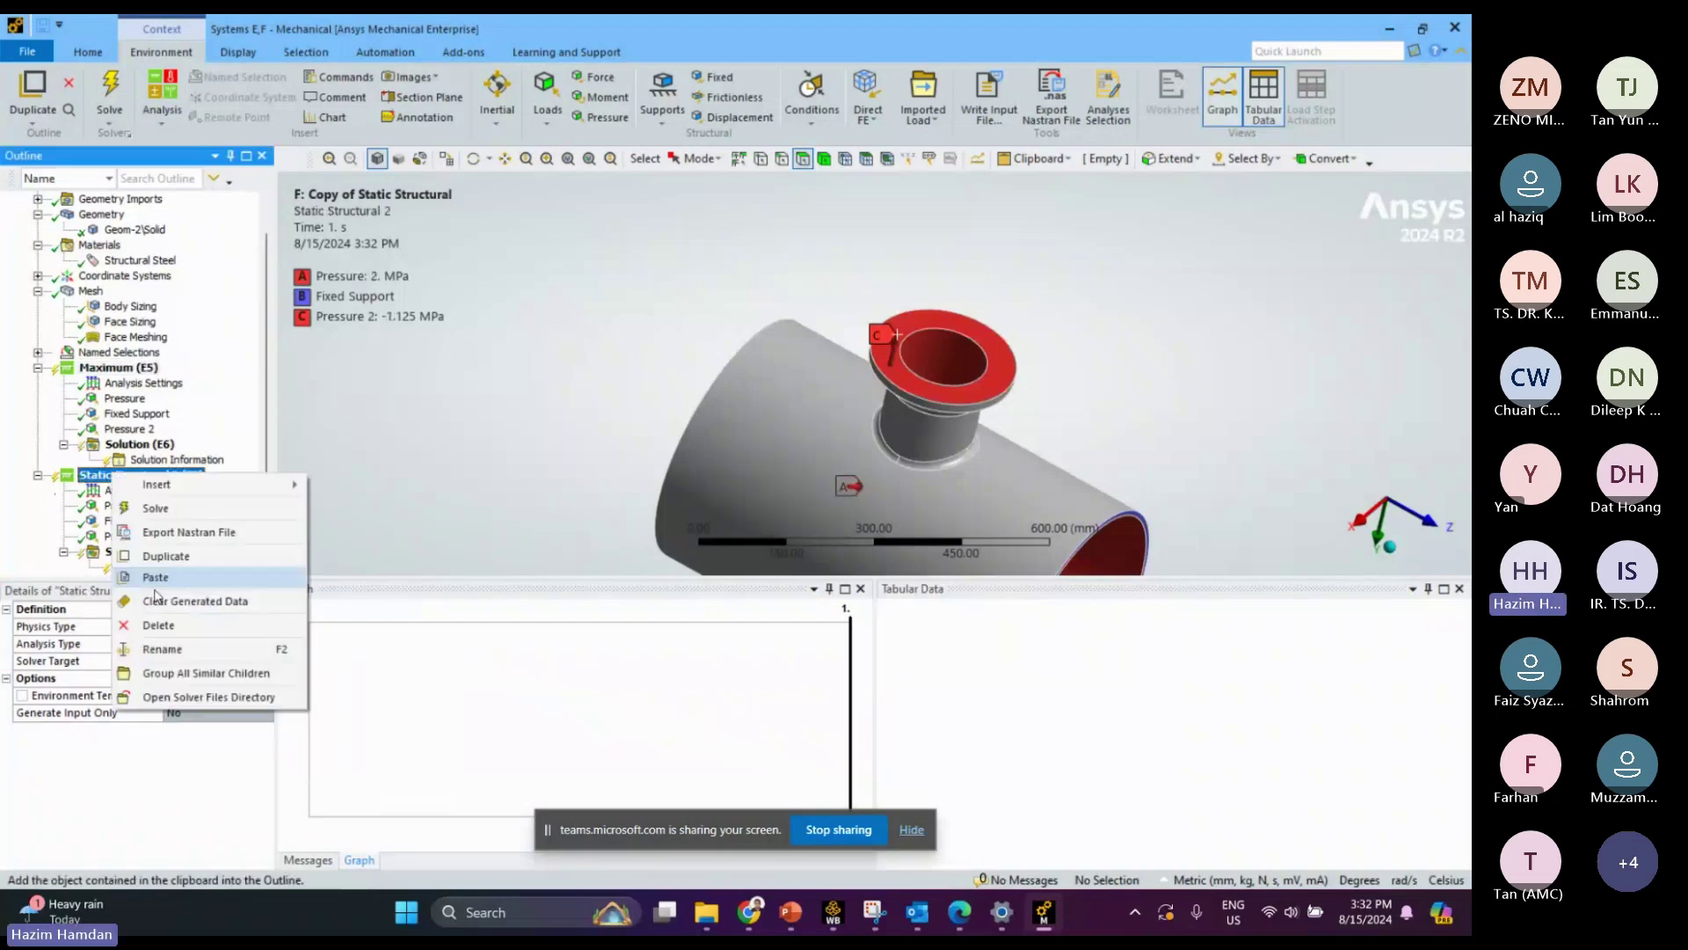
{"action": "left_click", "coordinate": [162, 647]}
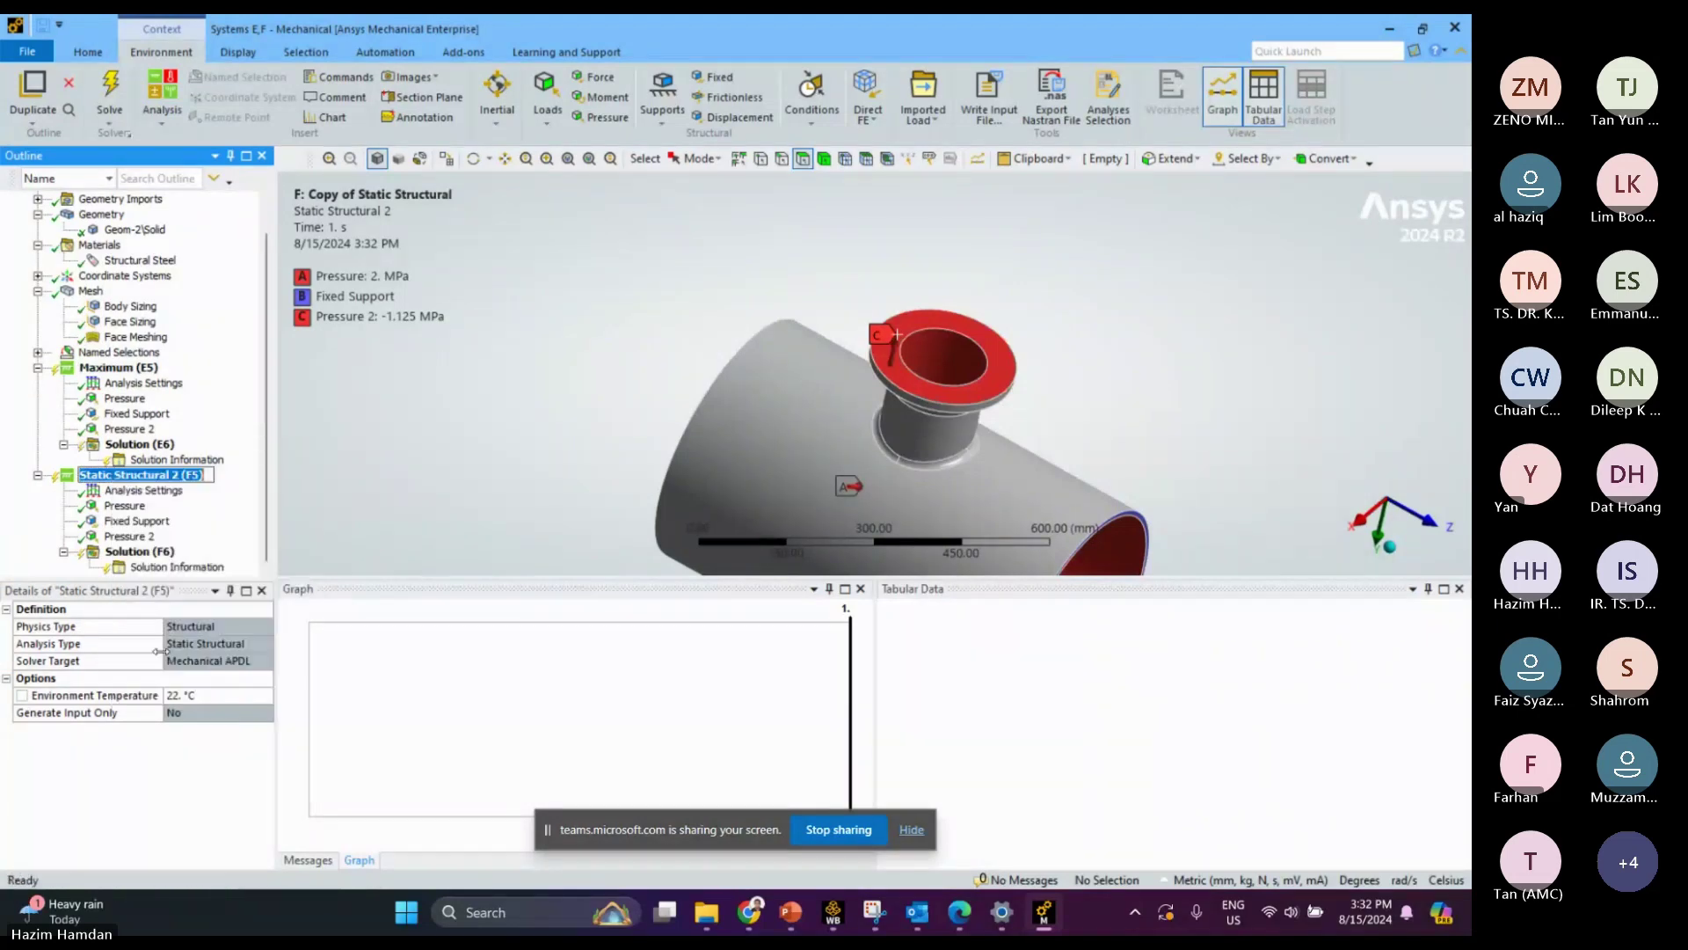
{"action": "type", "text": "Min"}
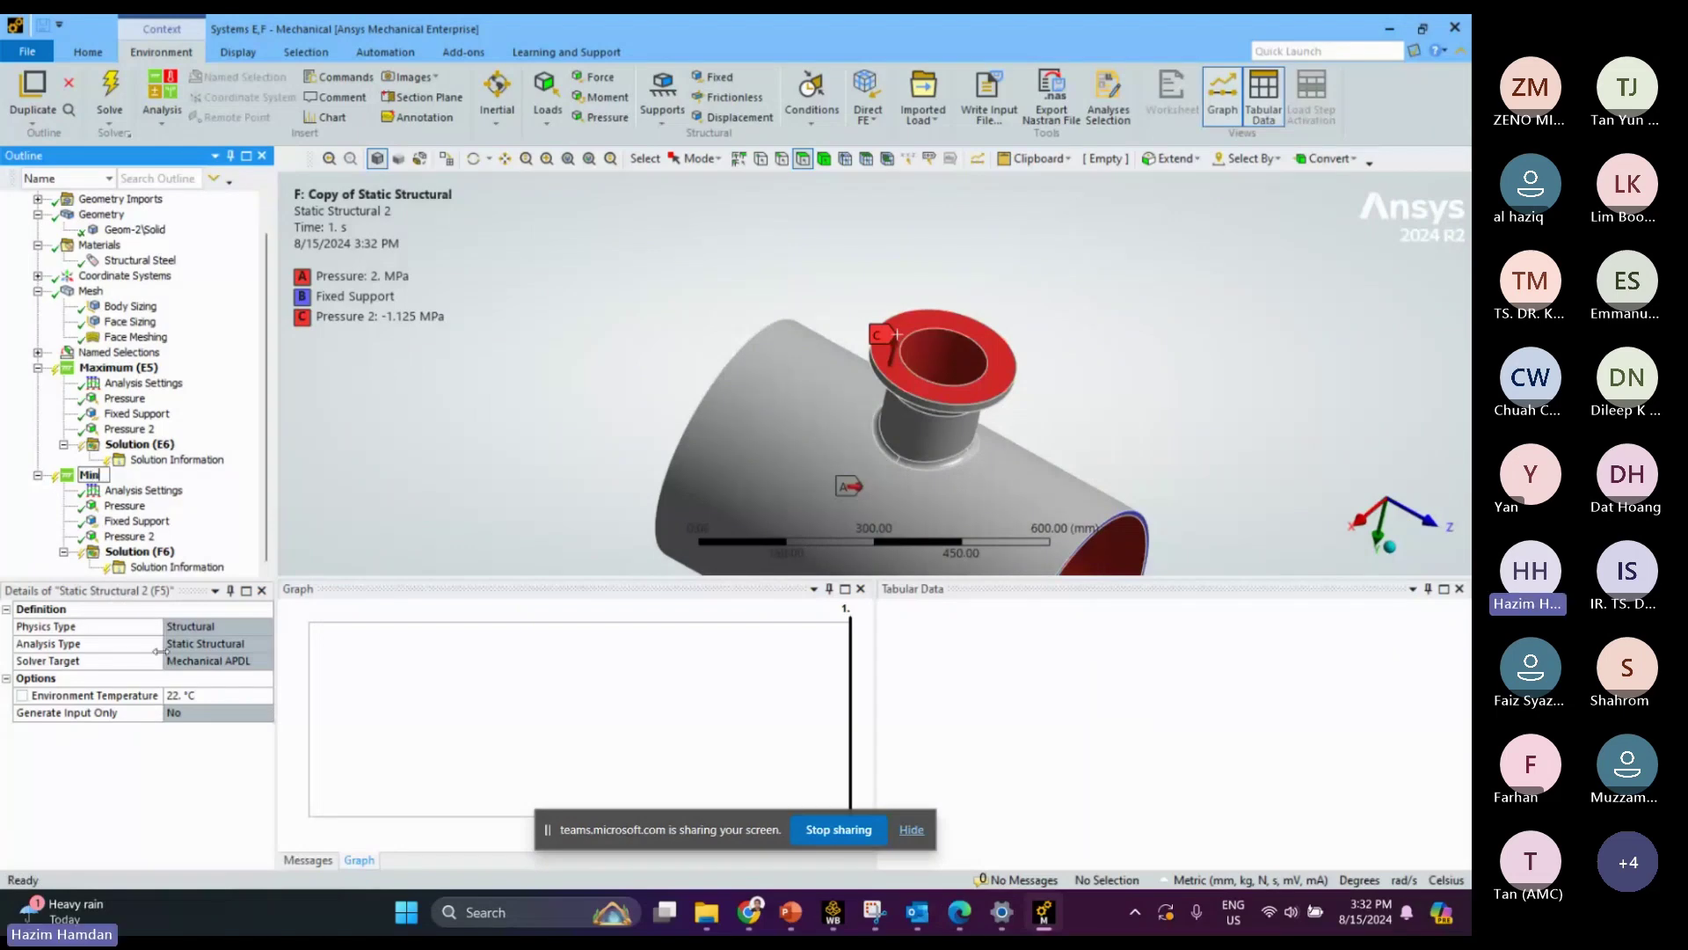
{"action": "type", "text": "imu"}
{"action": "type", "text": "m"}
{"action": "key", "text": "Return"}
Insert a Solution Combination under the Model (E4, F4) object
{"action": "scroll", "coordinate": [132, 351], "scroll_direction": "up", "scroll_amount": 5}
{"action": "double_click", "coordinate": [88, 214]}
{"action": "right_click", "coordinate": [93, 214]}
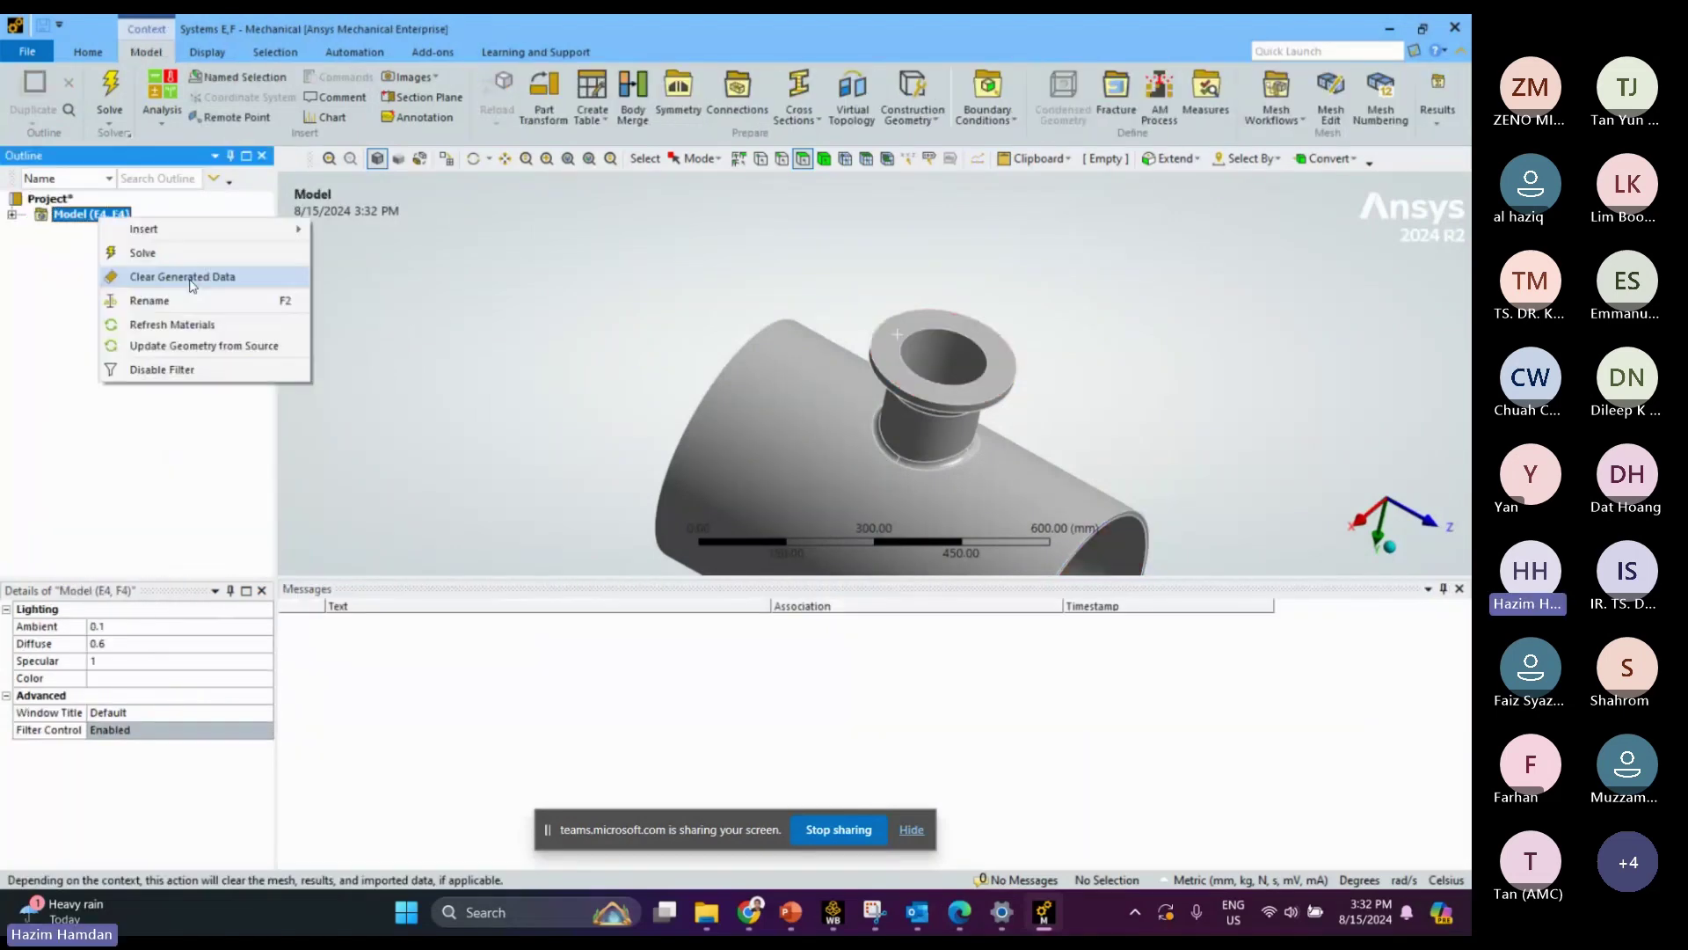
{"action": "mouse_move", "coordinate": [264, 229]}
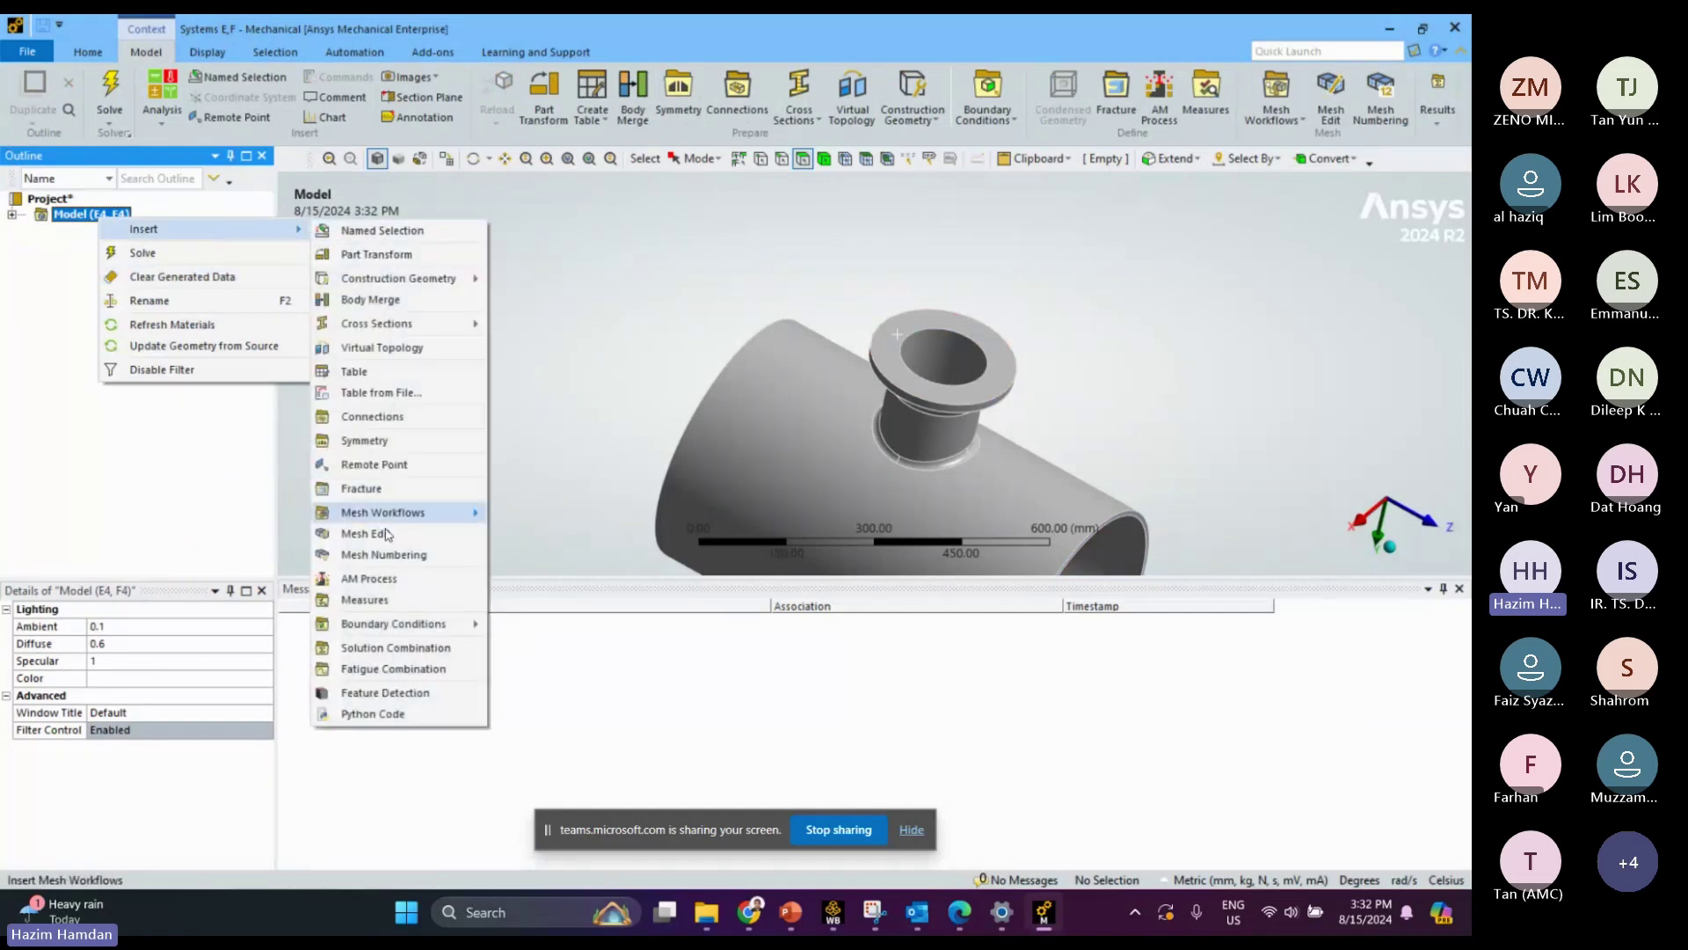
{"action": "left_click", "coordinate": [396, 648]}
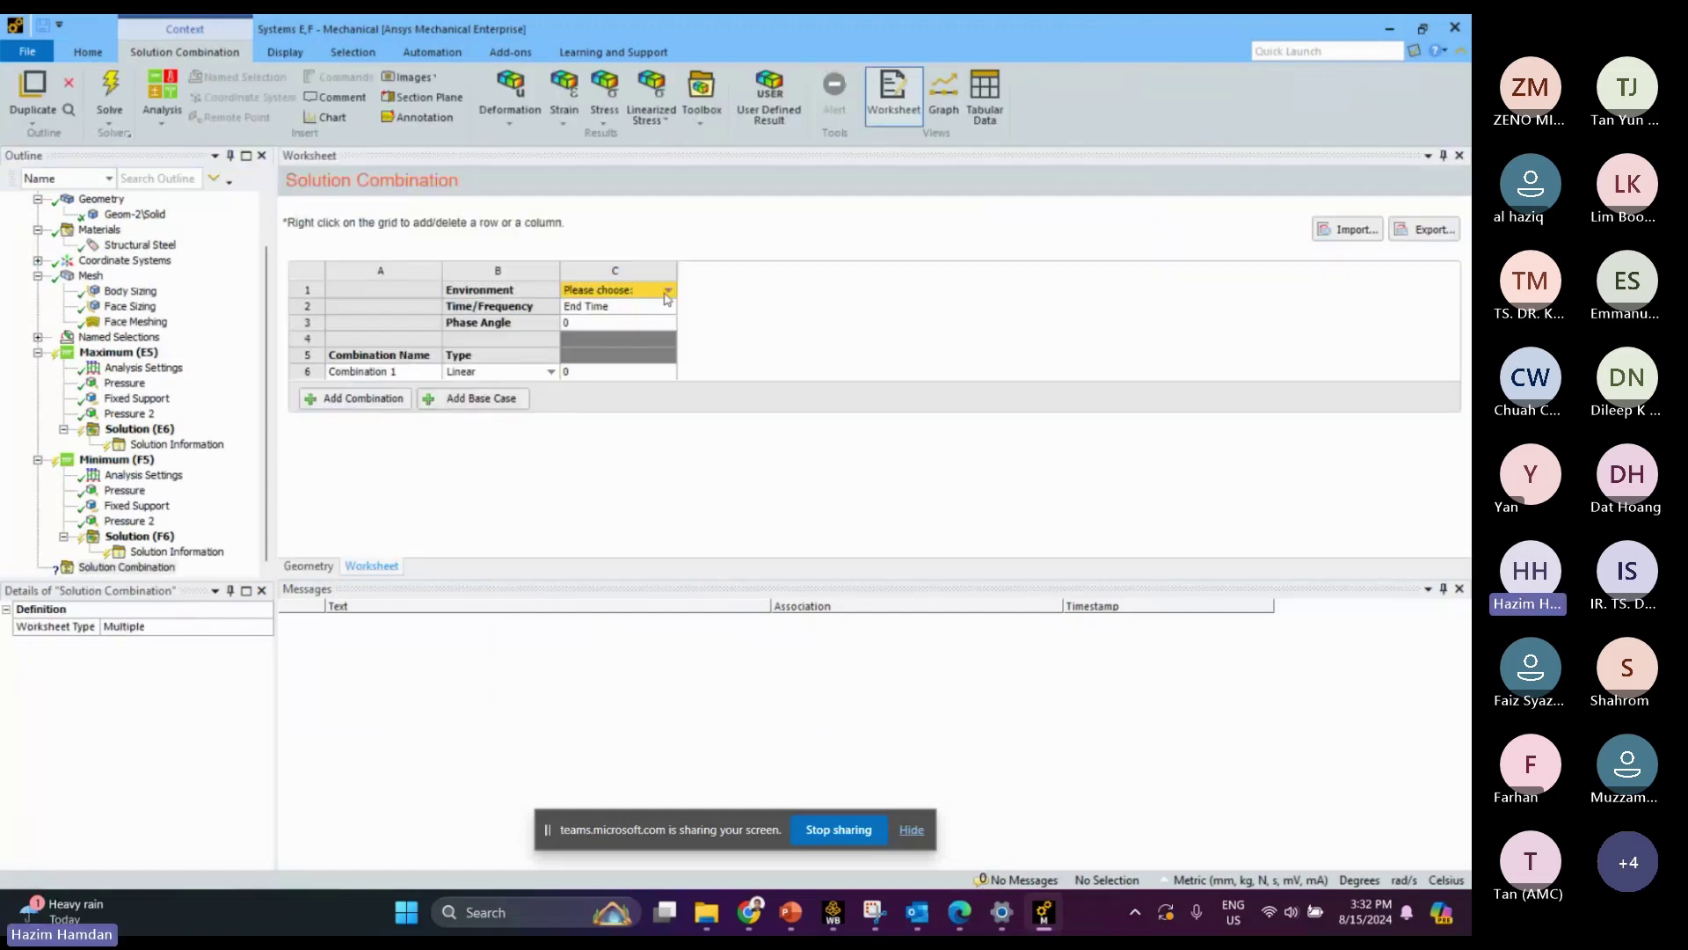
Assign the Maximum environment to the first base case and add a second base case using the Minimum environment
{"action": "left_click", "coordinate": [671, 293]}
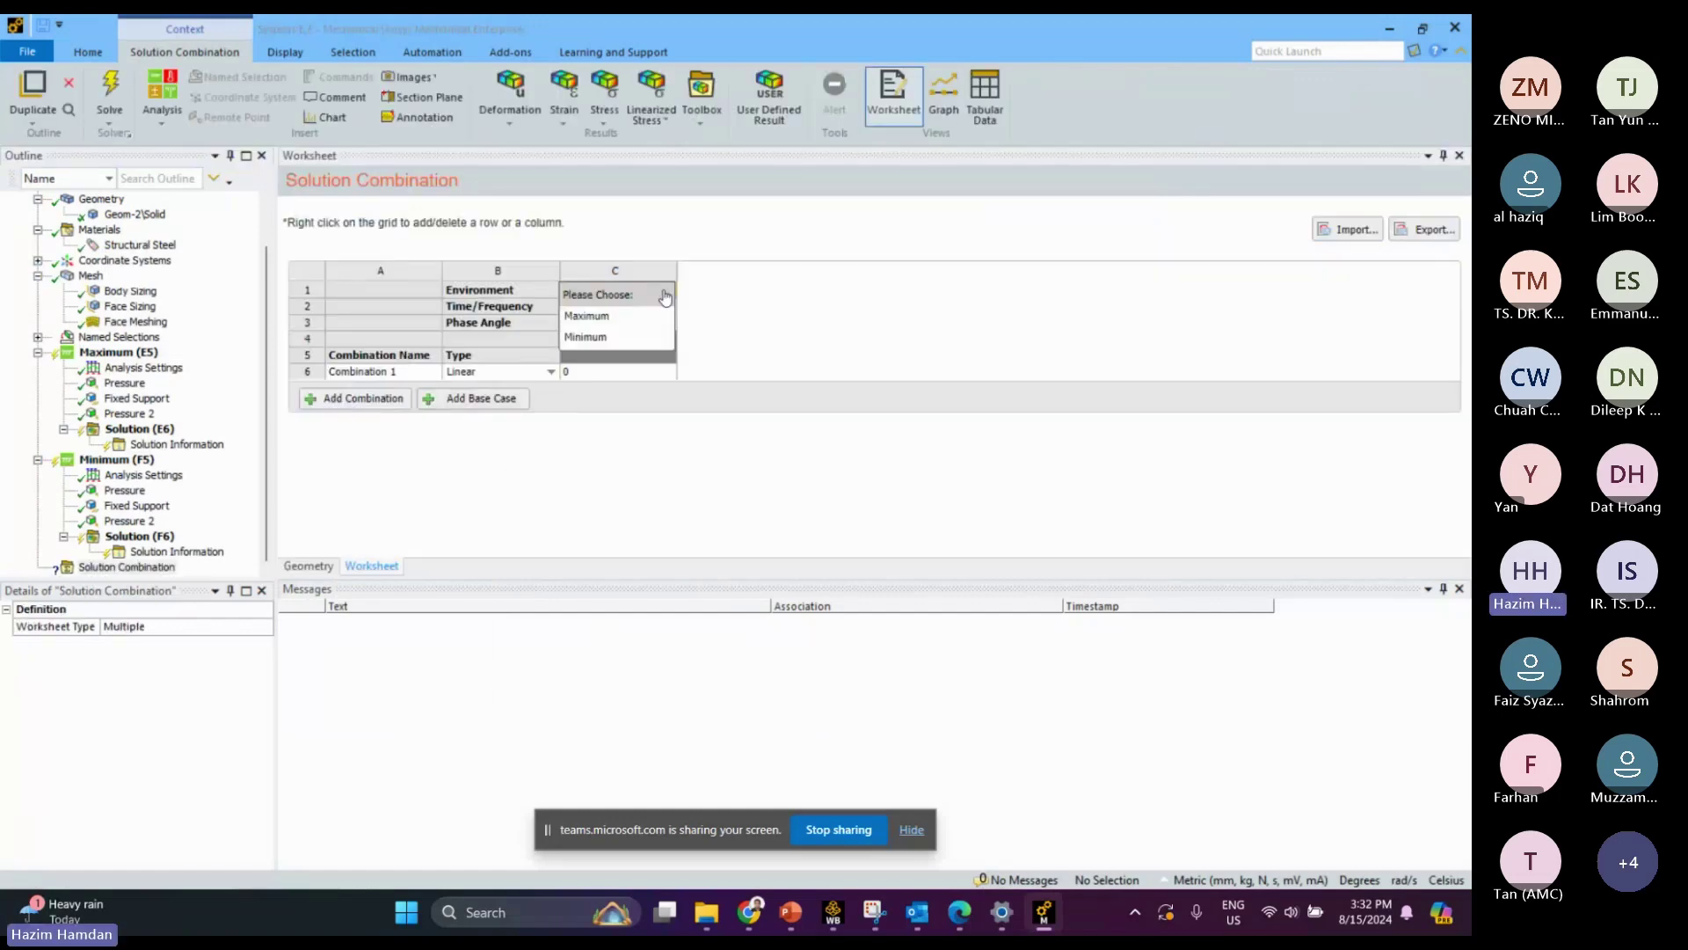
{"action": "left_click", "coordinate": [610, 324]}
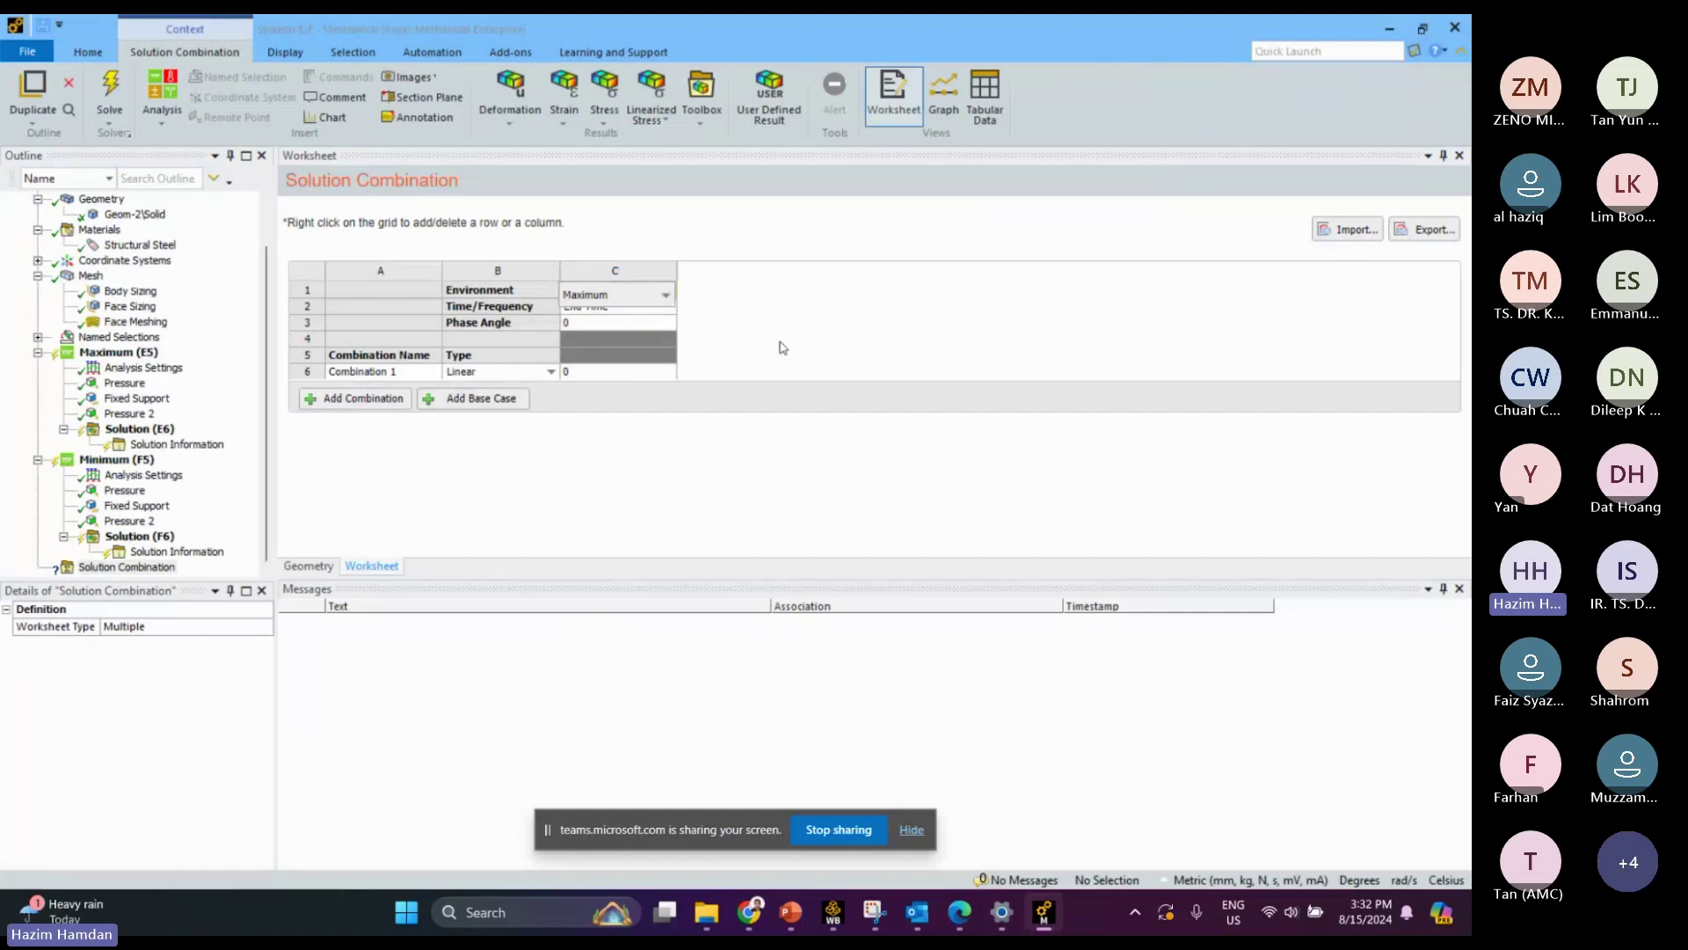
{"action": "left_click", "coordinate": [473, 403]}
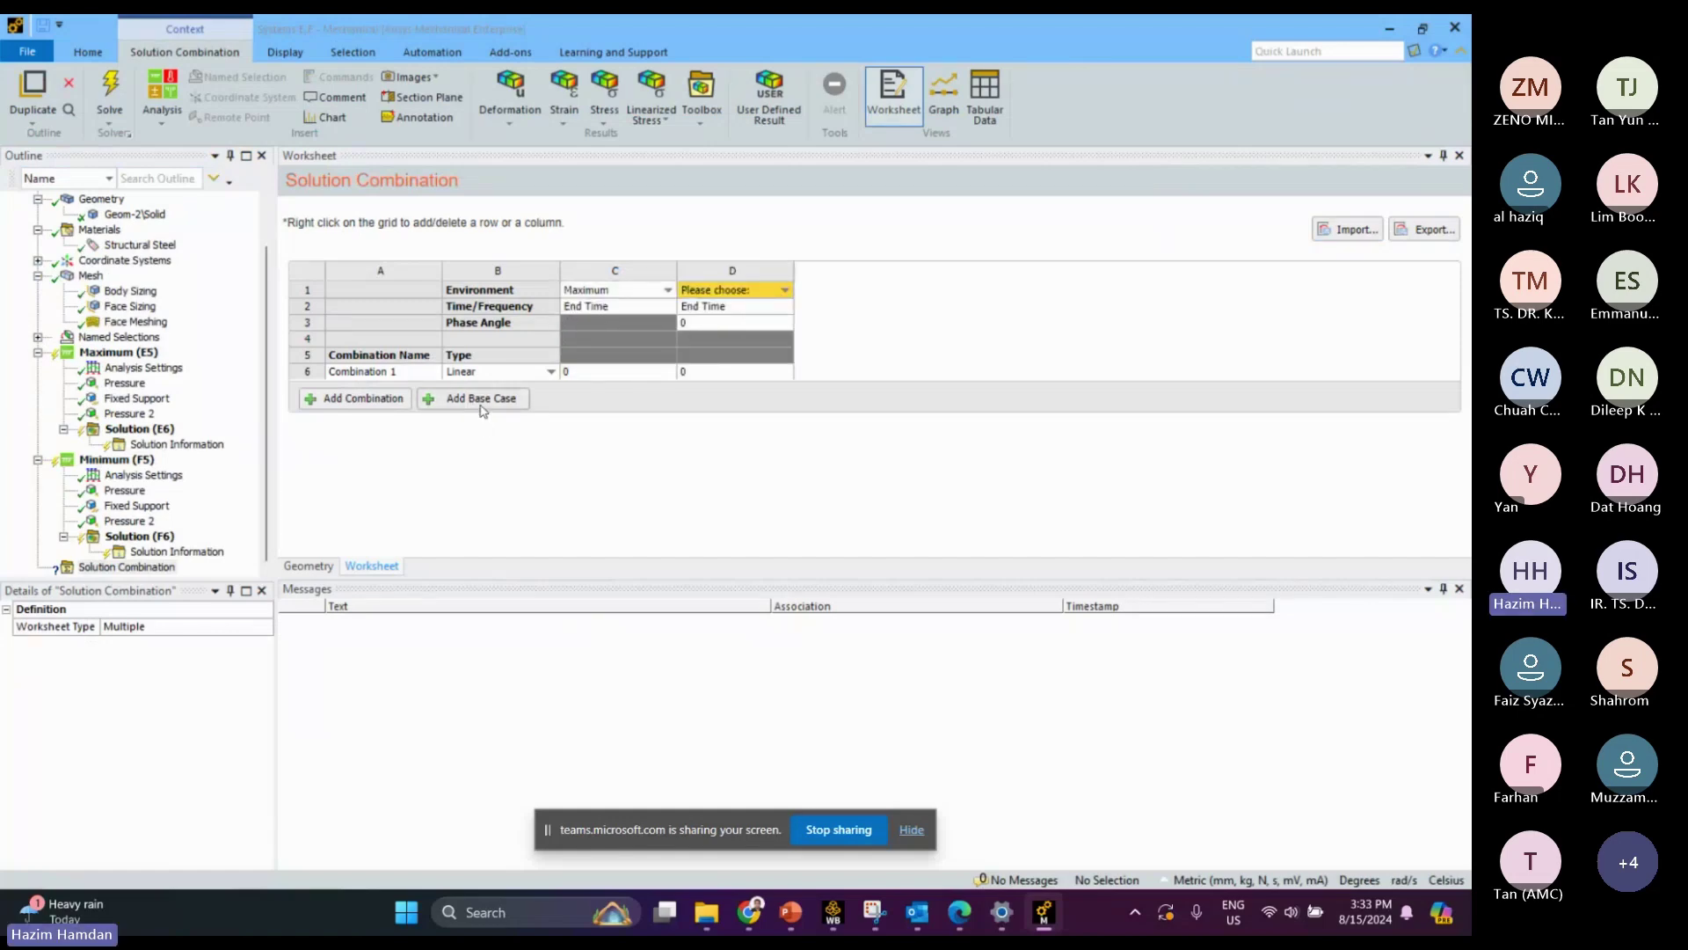
{"action": "left_click", "coordinate": [778, 292]}
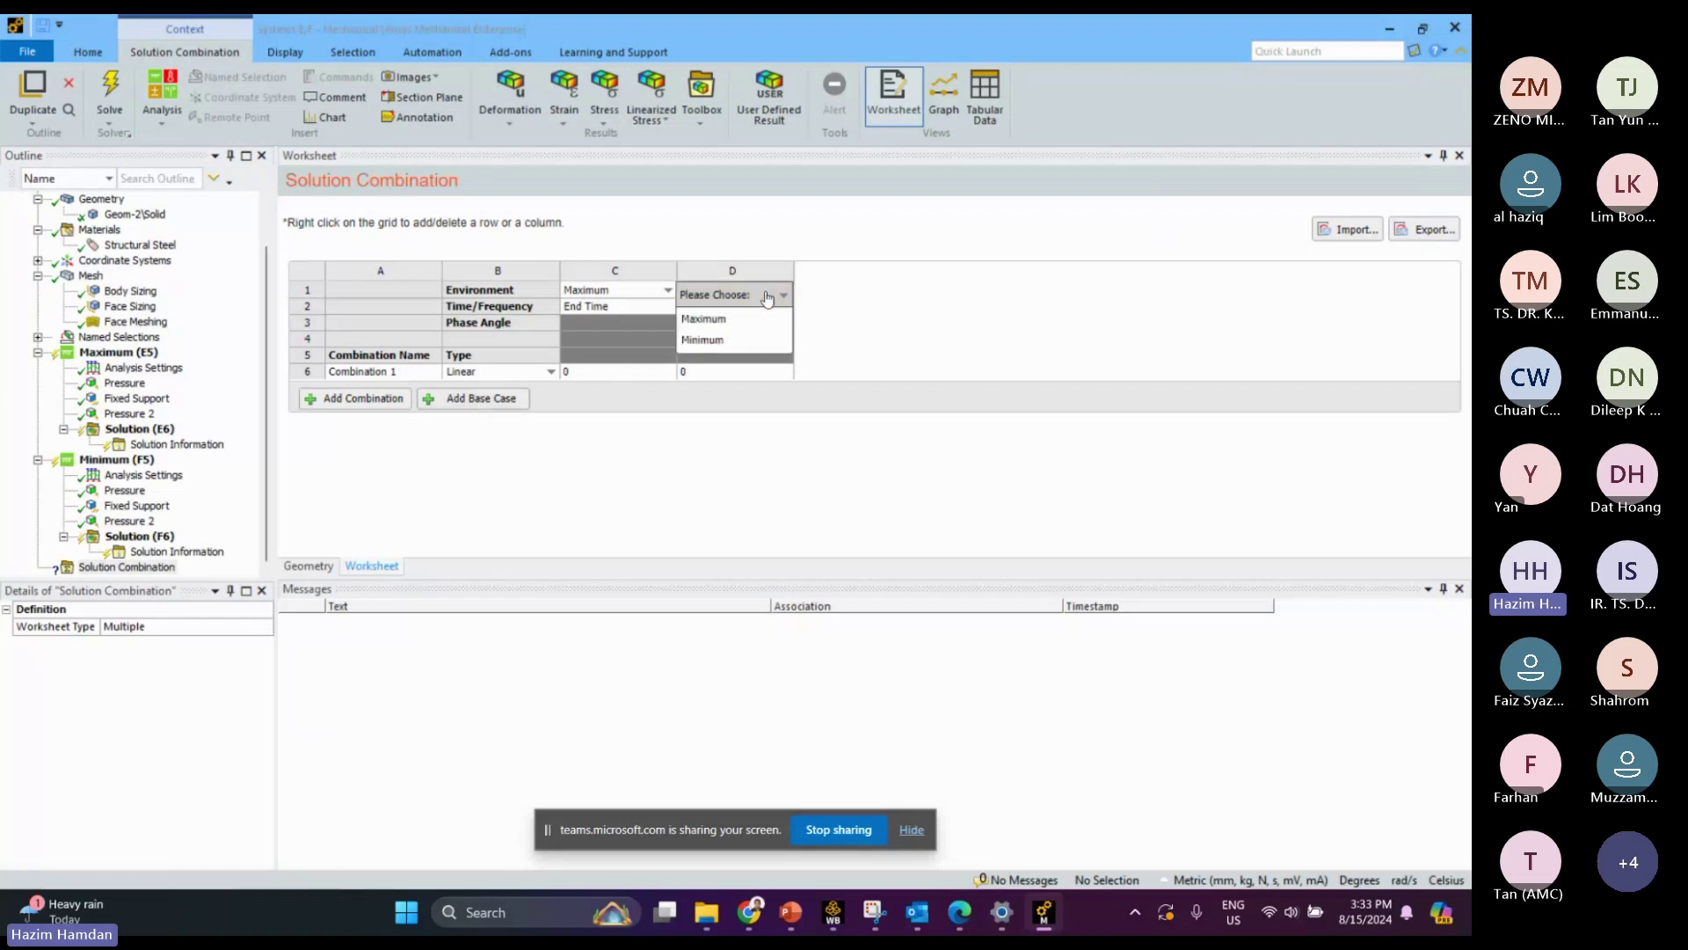
{"action": "left_click", "coordinate": [720, 340]}
Set Combination 1's coefficients to 1 for the Maximum environment and -1 for the Minimum environment
{"action": "left_click", "coordinate": [600, 373]}
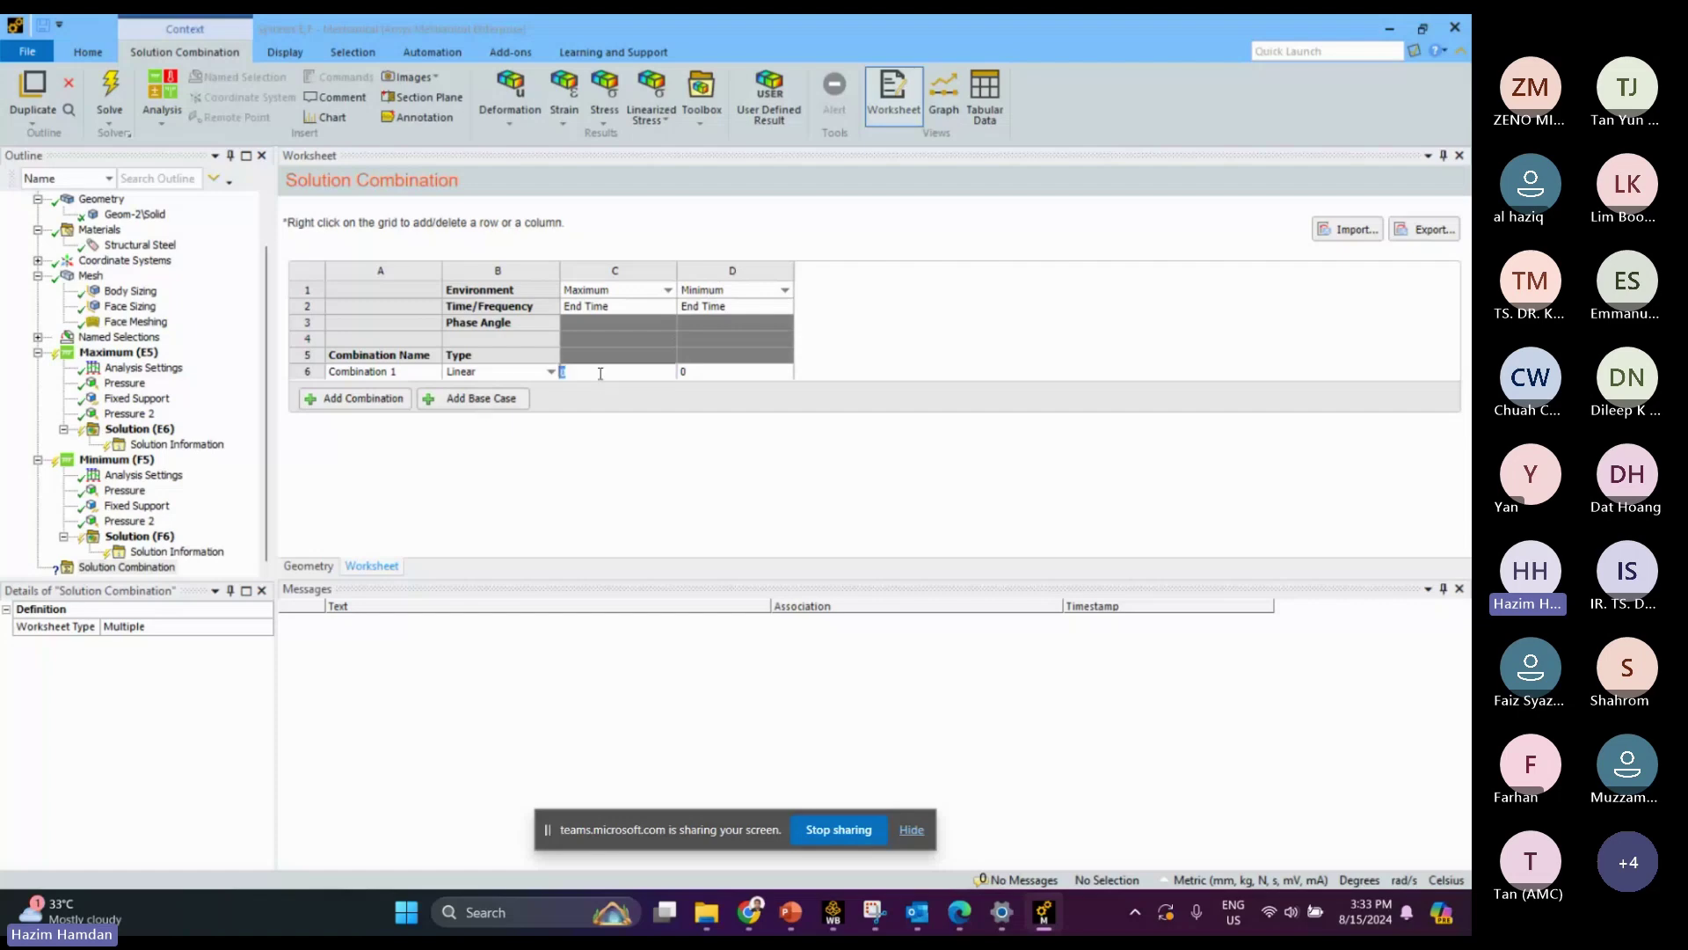
{"action": "key", "text": "BackSpace"}
{"action": "left_click", "coordinate": [720, 373]}
{"action": "type", "text": "-1"}
{"action": "left_click", "coordinate": [679, 468]}
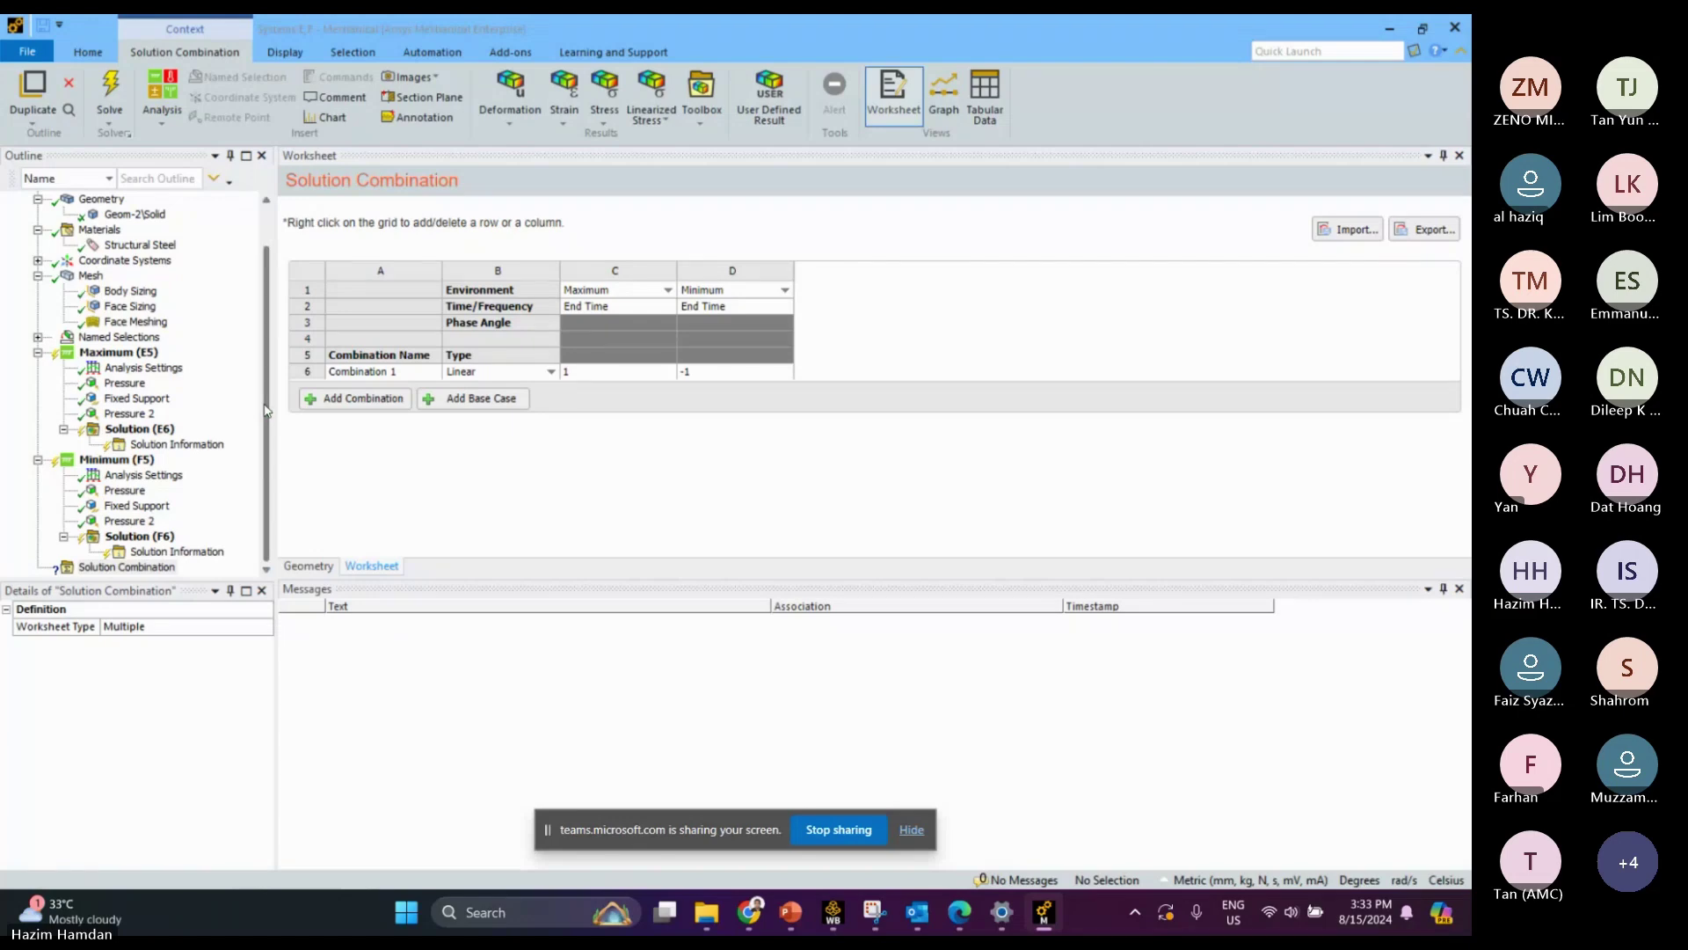
Add Total Deformation and Equivalent (von-Mises) Stress results to the Maximum environment's solution (E6)
{"action": "left_click", "coordinate": [139, 428]}
{"action": "right_click", "coordinate": [158, 430]}
{"action": "mouse_move", "coordinate": [277, 437]}
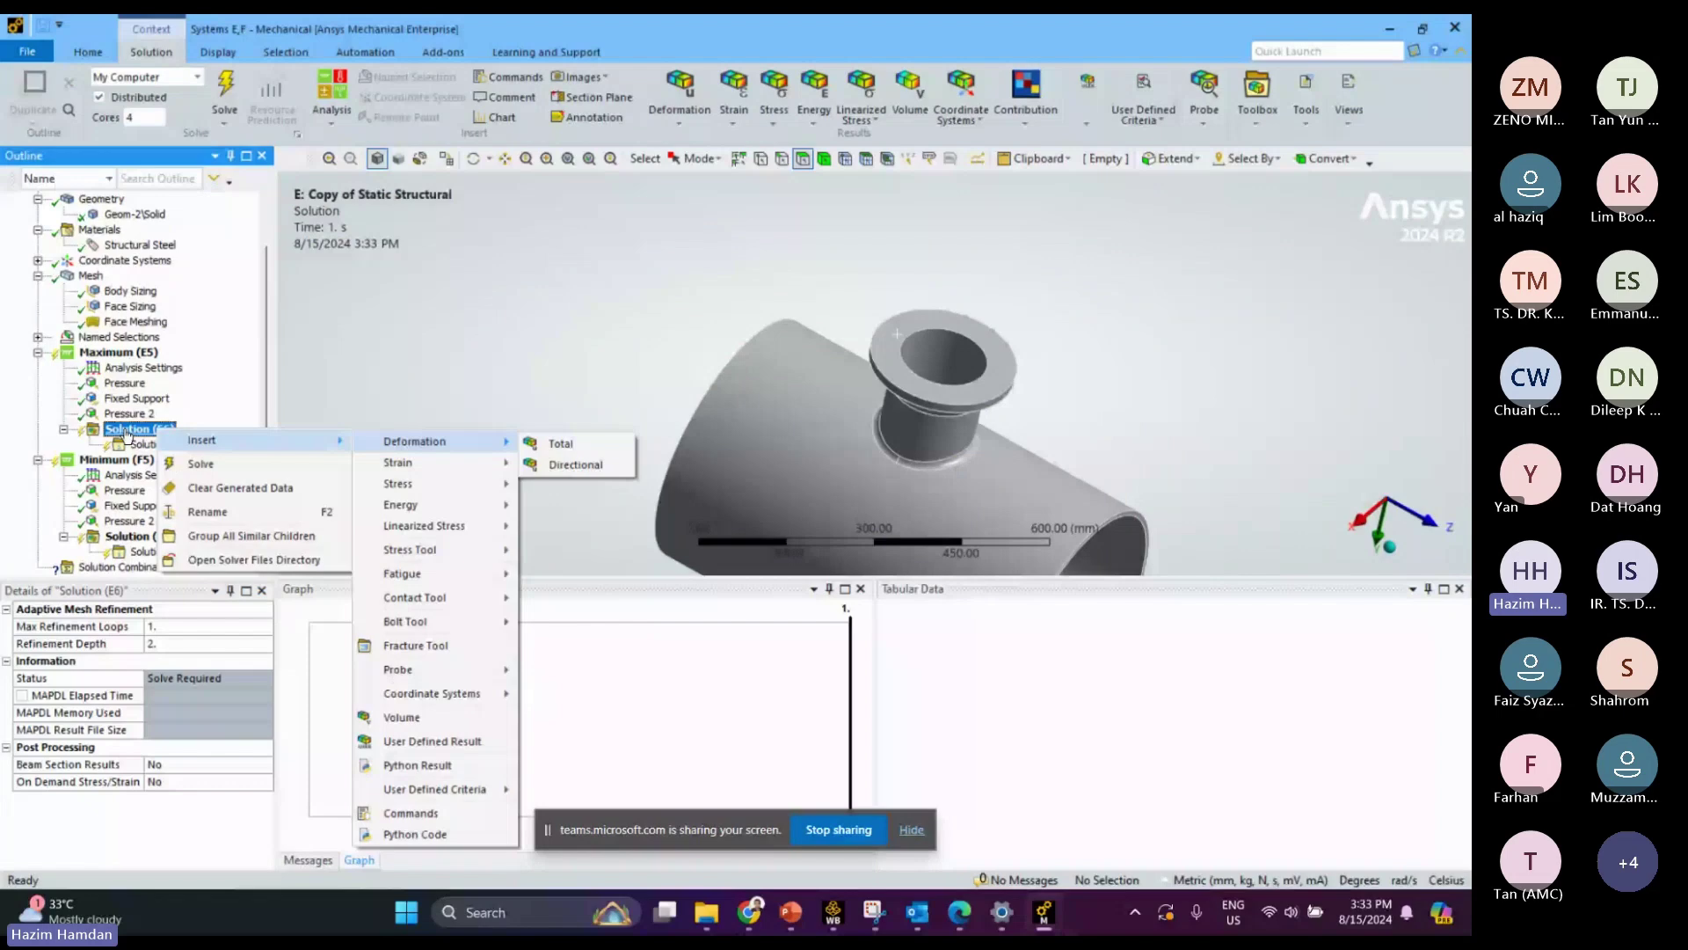
{"action": "left_click", "coordinate": [560, 443]}
{"action": "right_click", "coordinate": [154, 413]}
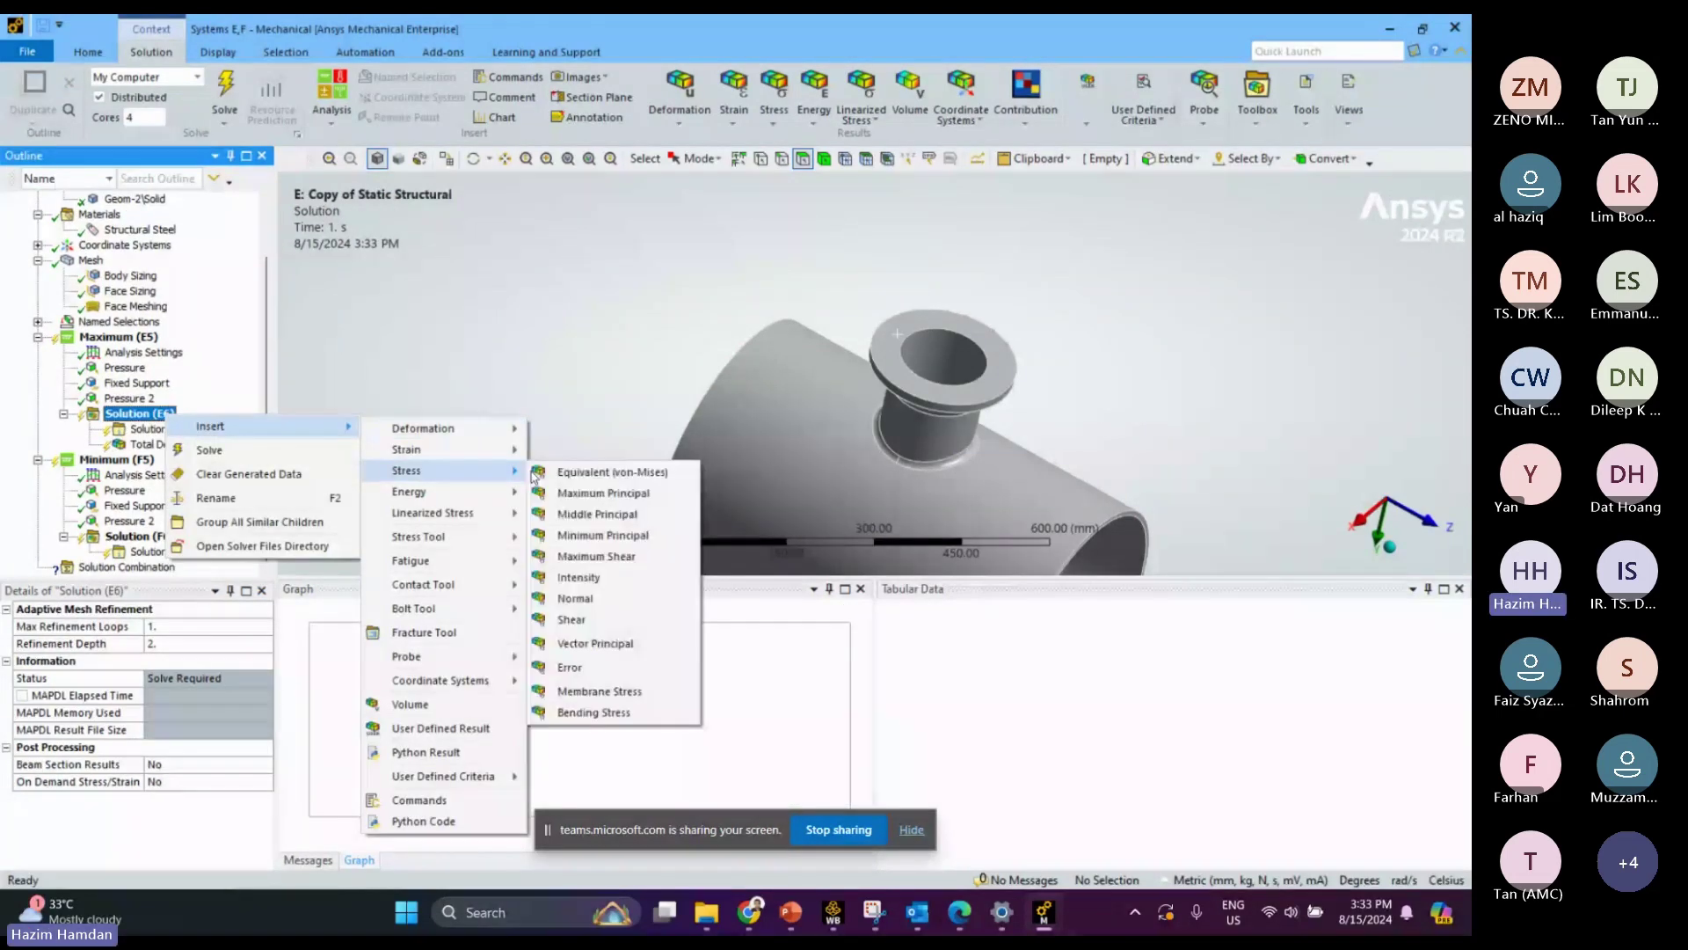
{"action": "left_click", "coordinate": [538, 472]}
Copy the Total Deformation and Equivalent Stress results into the Minimum environment's solution (F6)
{"action": "left_click", "coordinate": [137, 535]}
{"action": "right_click", "coordinate": [136, 535]}
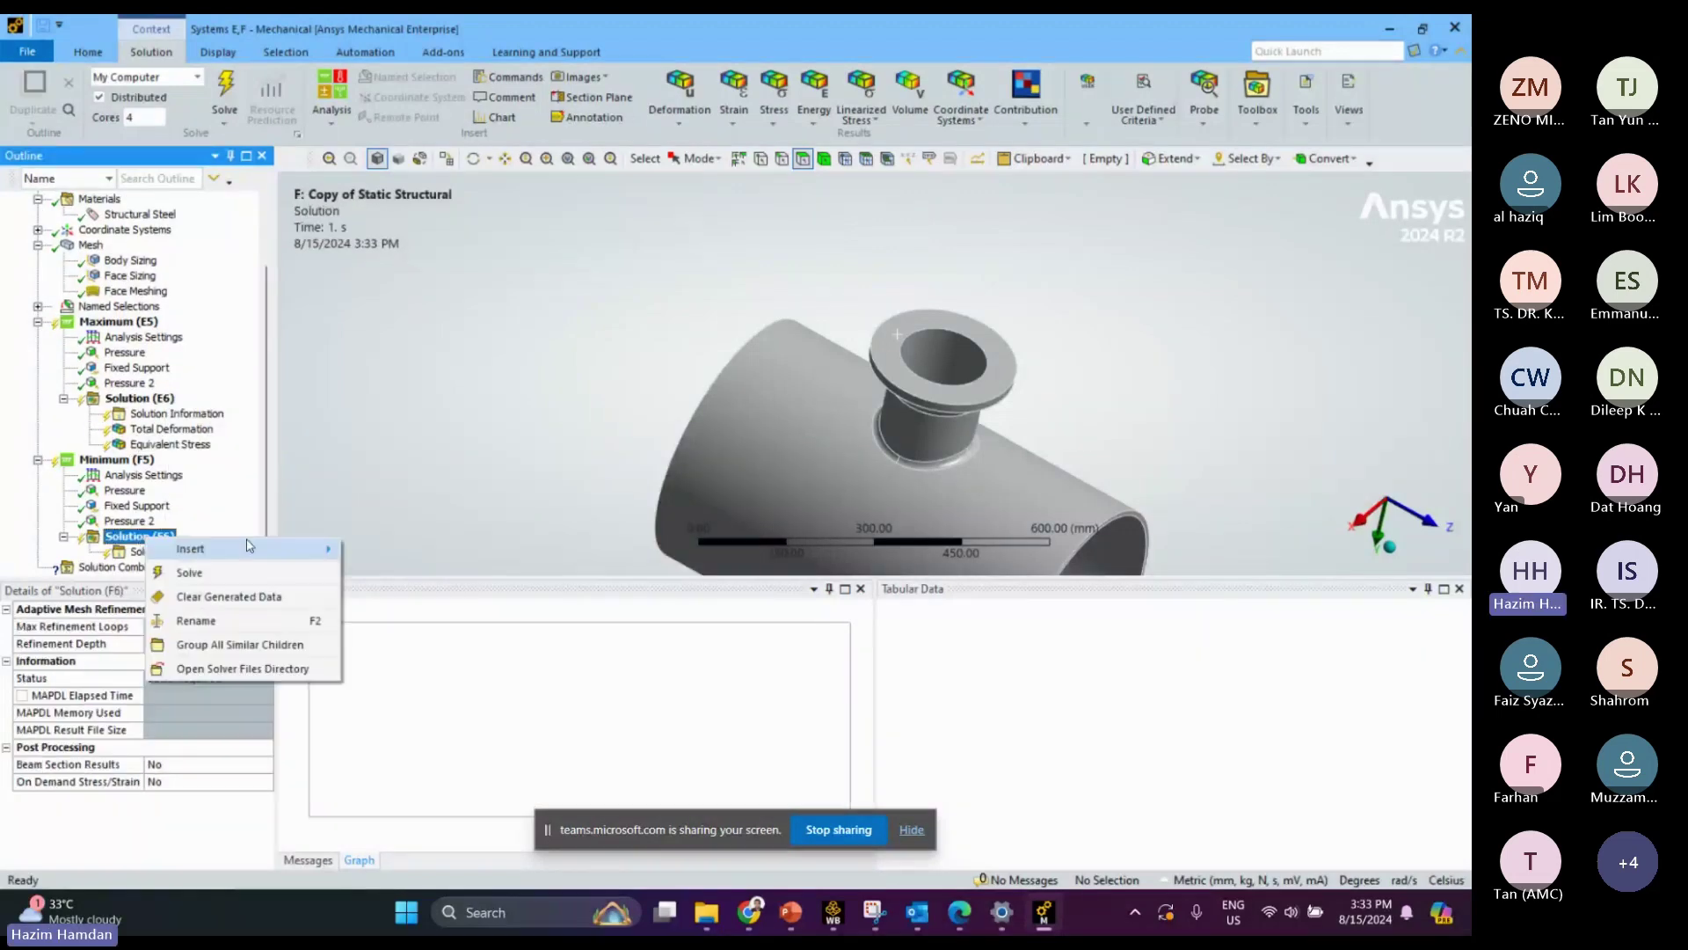
{"action": "left_click", "coordinate": [544, 480]}
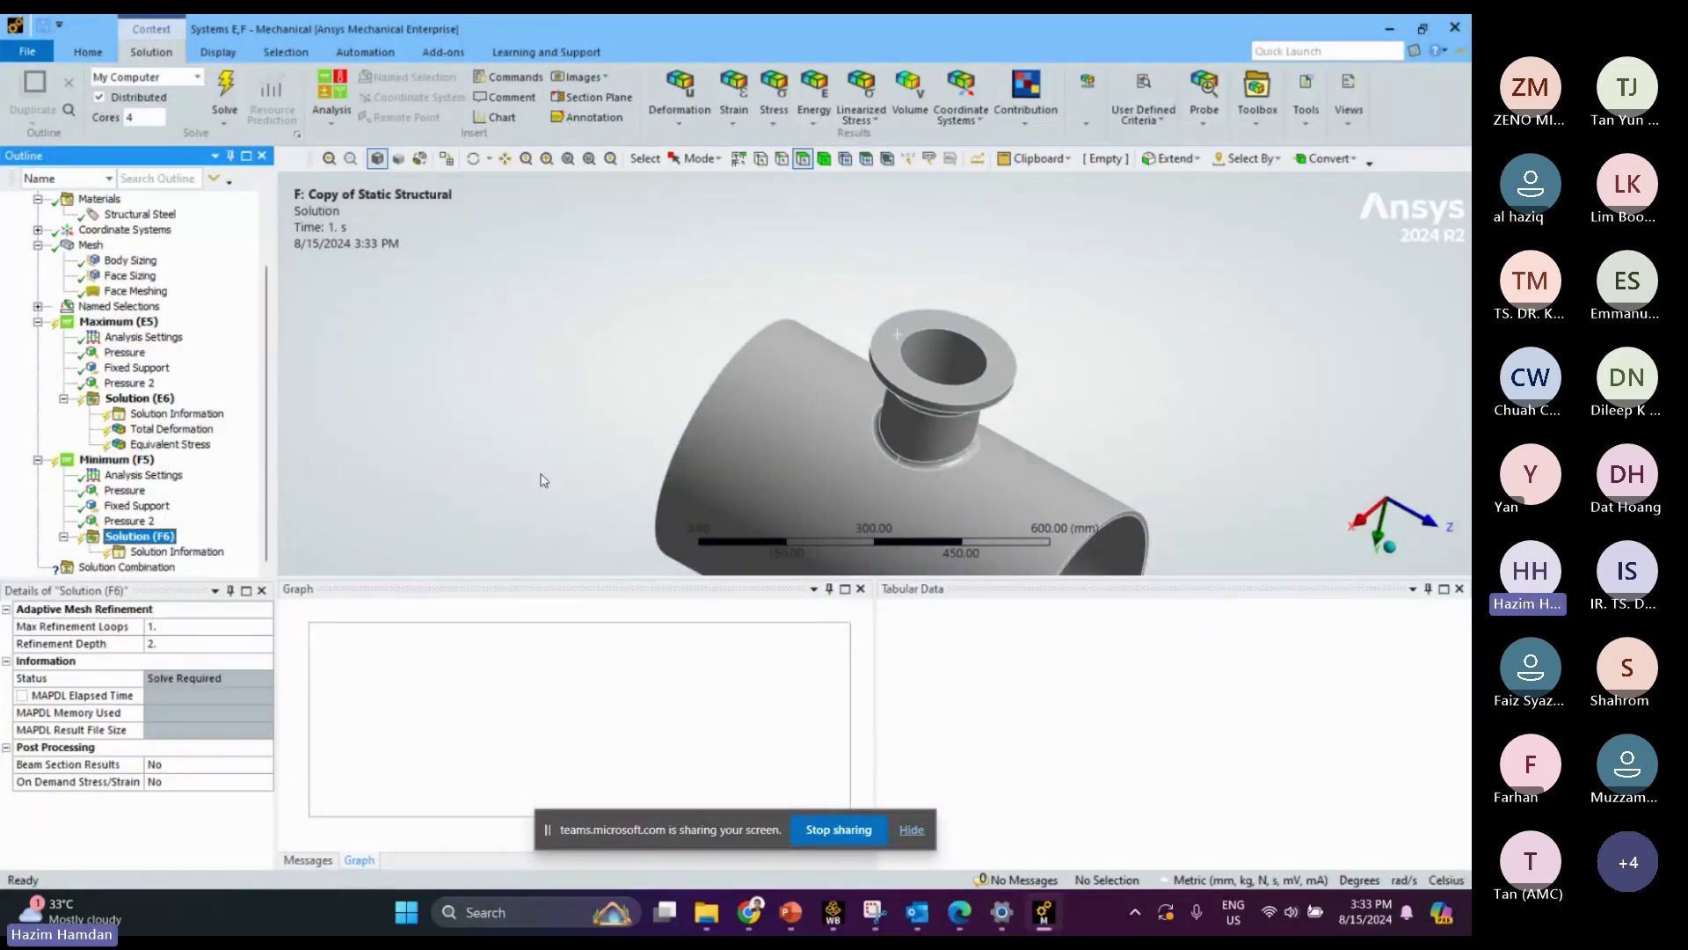
{"action": "right_click", "coordinate": [136, 535]}
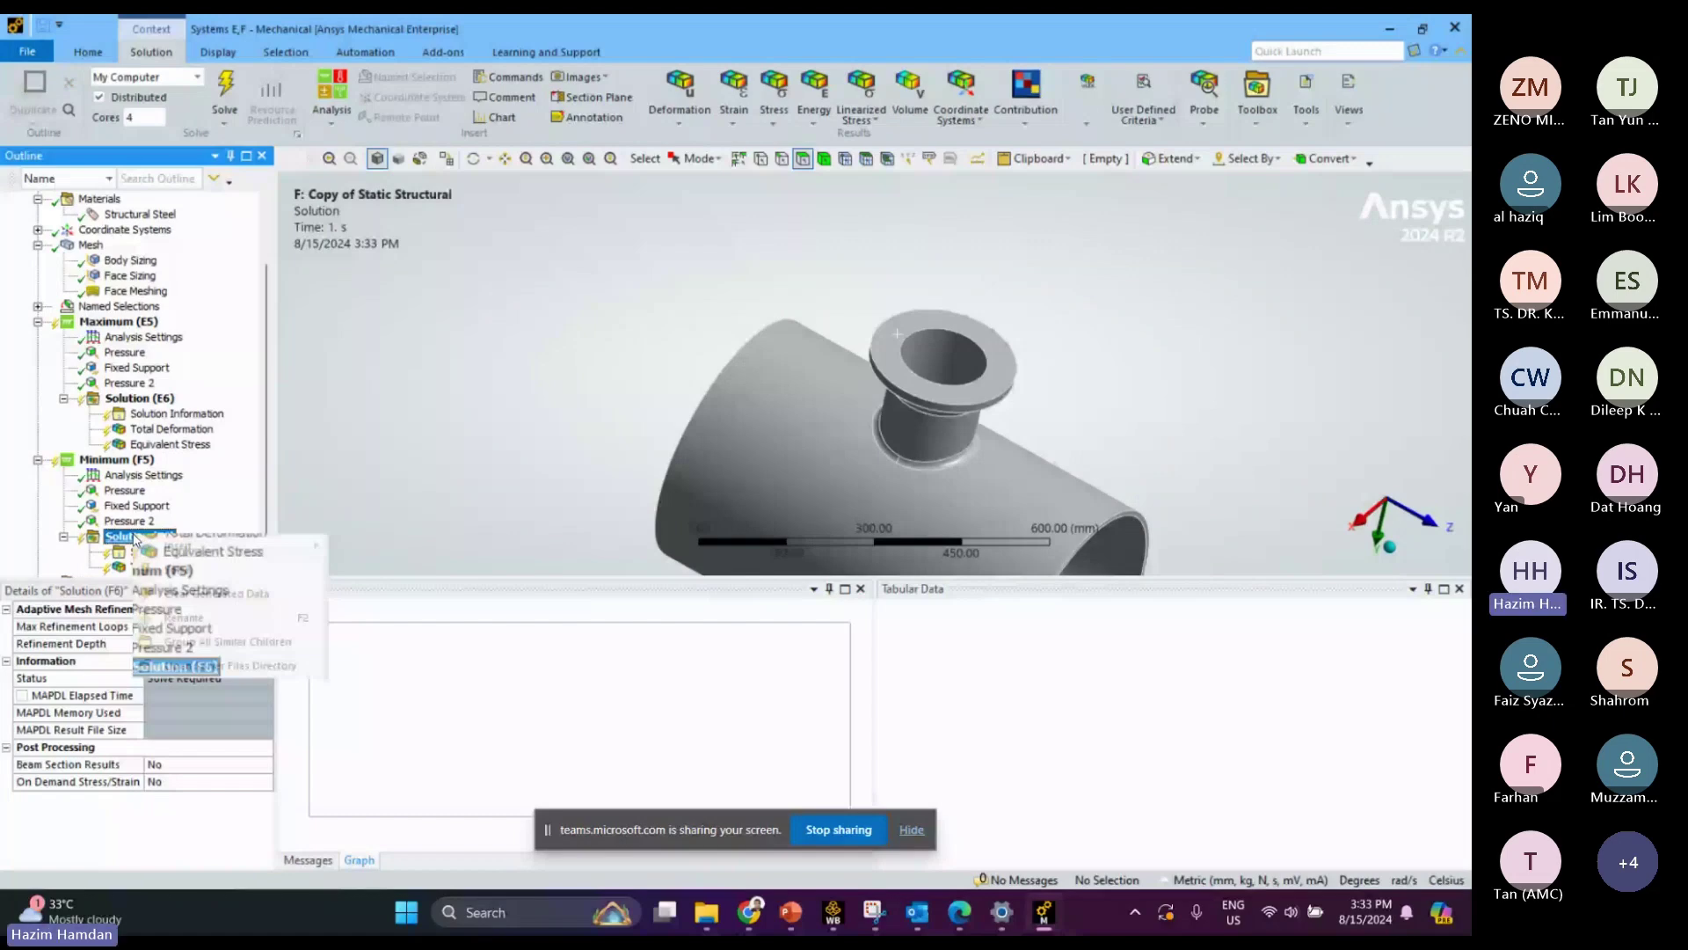
{"action": "left_click", "coordinate": [150, 576]}
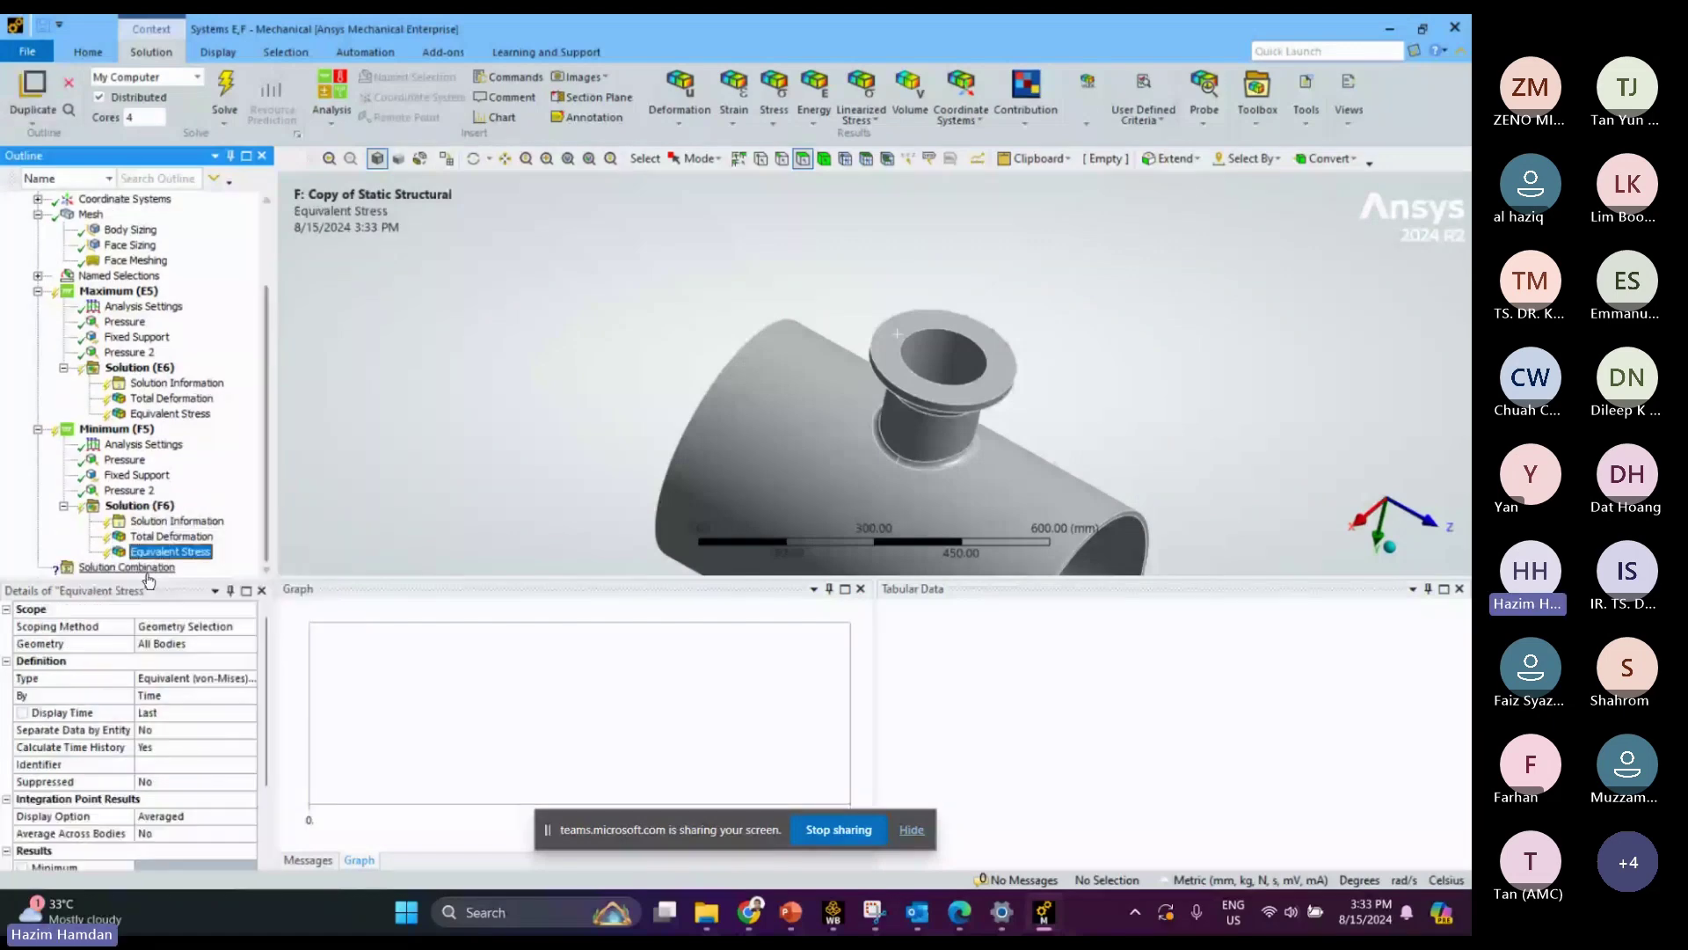
Add a Fatigue Tool to the Solution Combination and insert a Life result in it
{"action": "left_click", "coordinate": [147, 570]}
{"action": "right_click", "coordinate": [149, 571]}
{"action": "mouse_move", "coordinate": [195, 582]}
{"action": "mouse_move", "coordinate": [413, 696]}
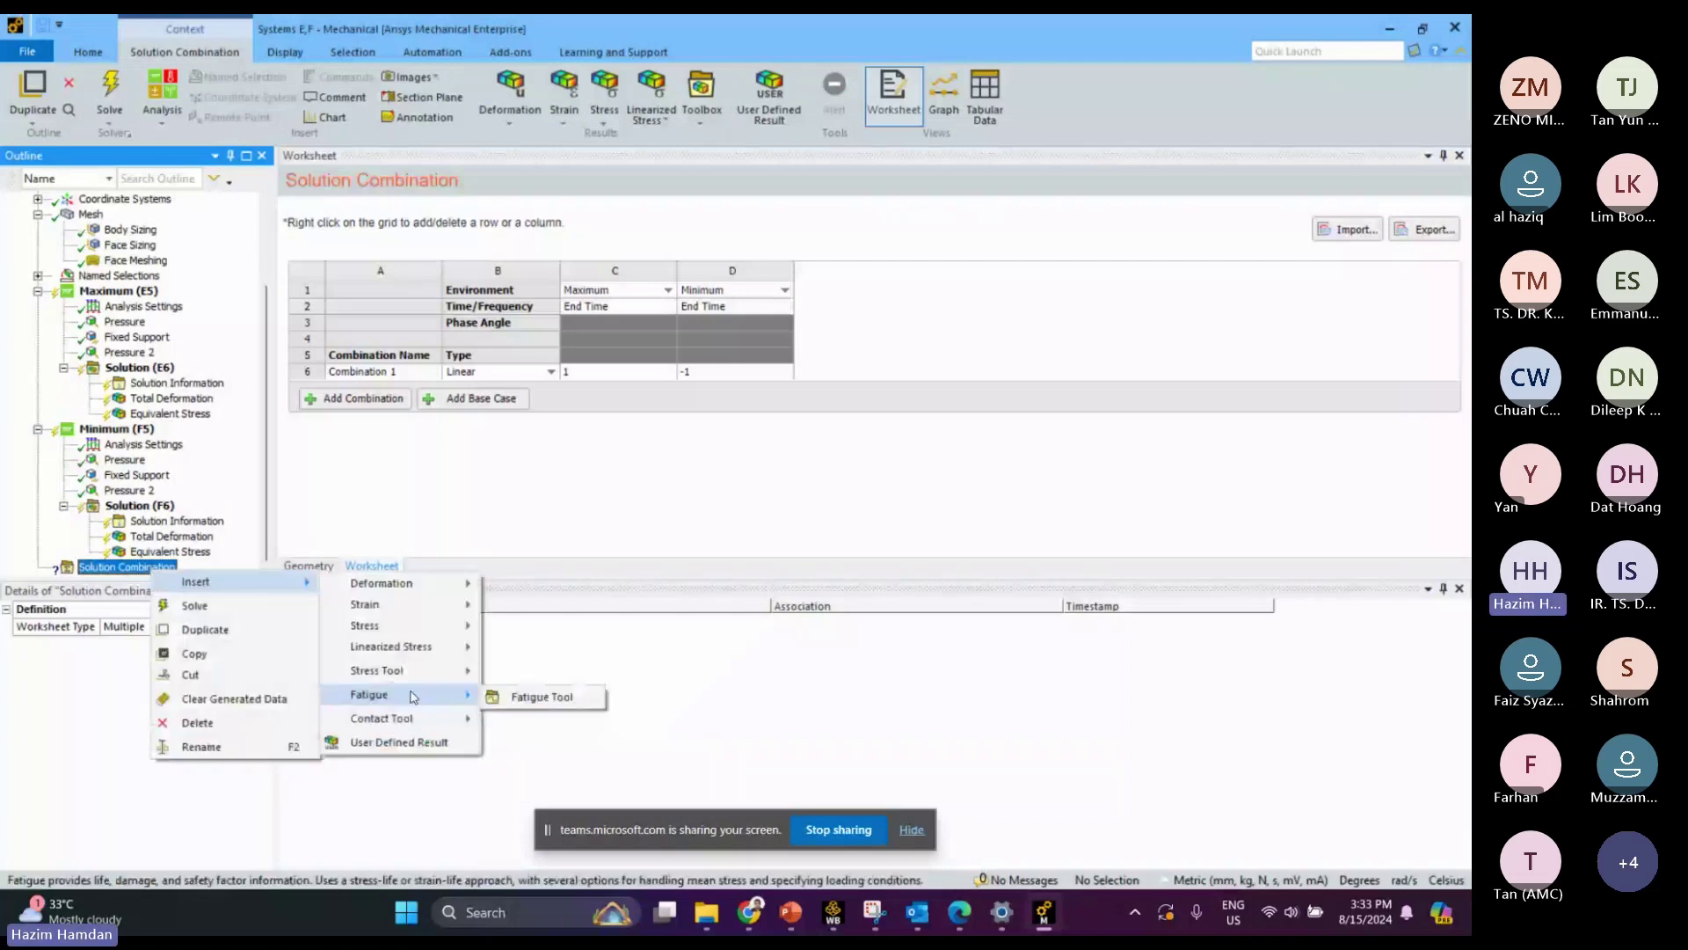
{"action": "left_click", "coordinate": [513, 701]}
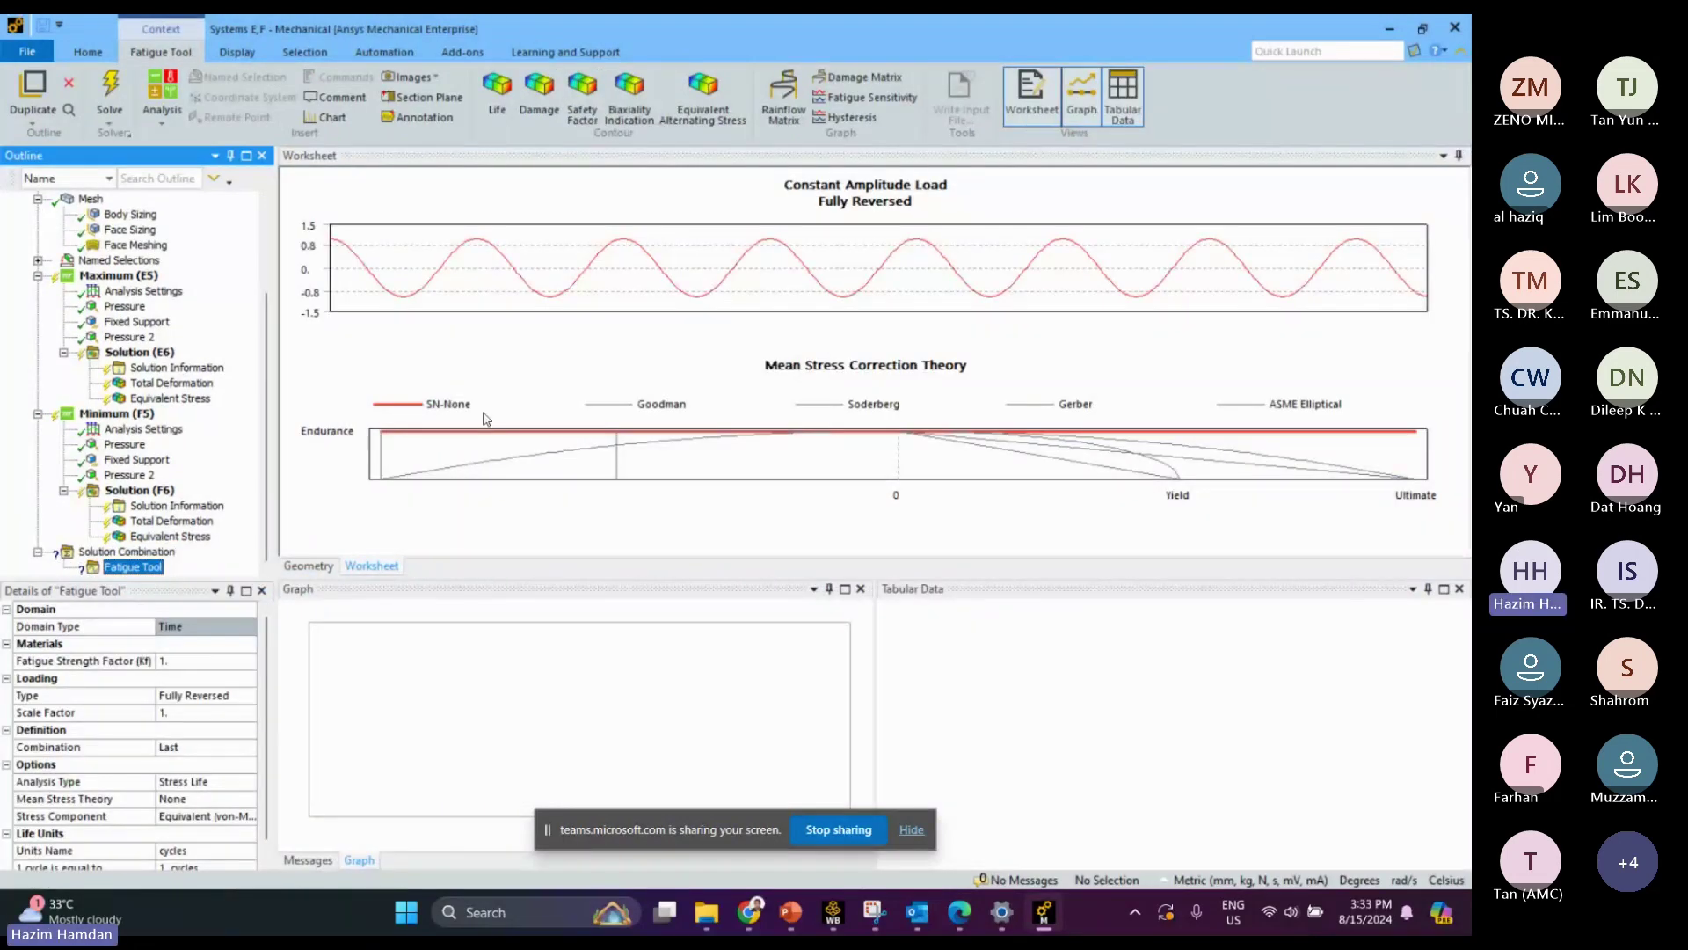
{"action": "right_click", "coordinate": [148, 568]}
{"action": "mouse_move", "coordinate": [191, 577]}
{"action": "left_click", "coordinate": [339, 577]}
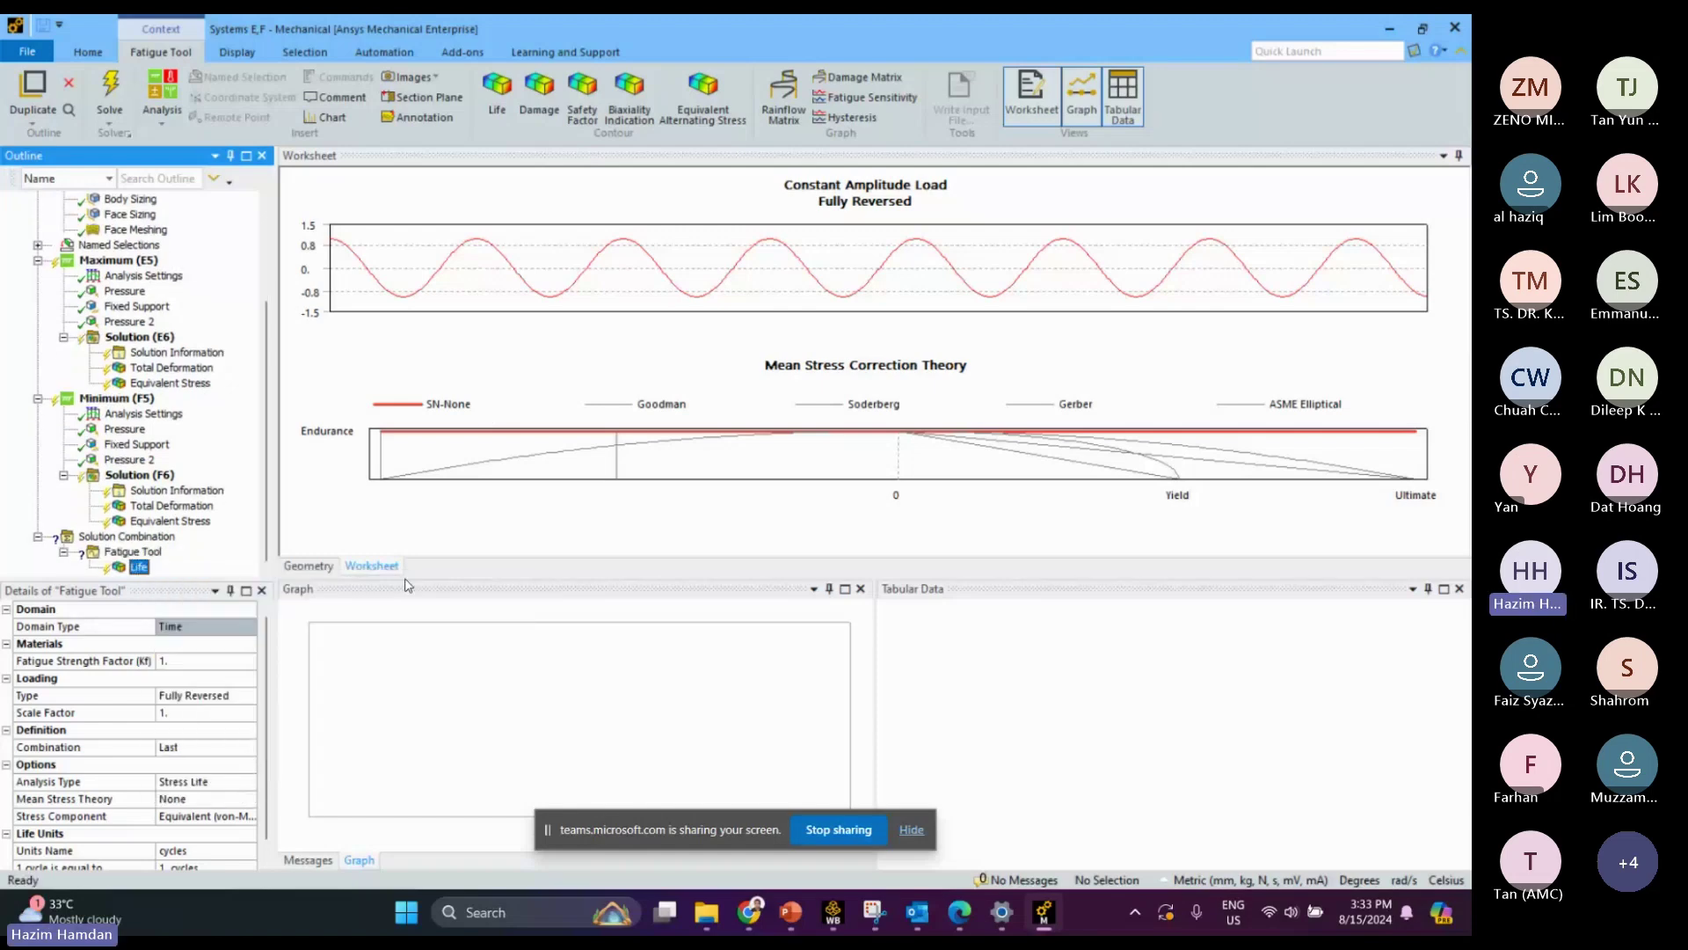
{"action": "left_click", "coordinate": [127, 536]}
{"action": "right_click", "coordinate": [151, 539]}
{"action": "mouse_move", "coordinate": [195, 550]}
{"action": "mouse_move", "coordinate": [404, 614]}
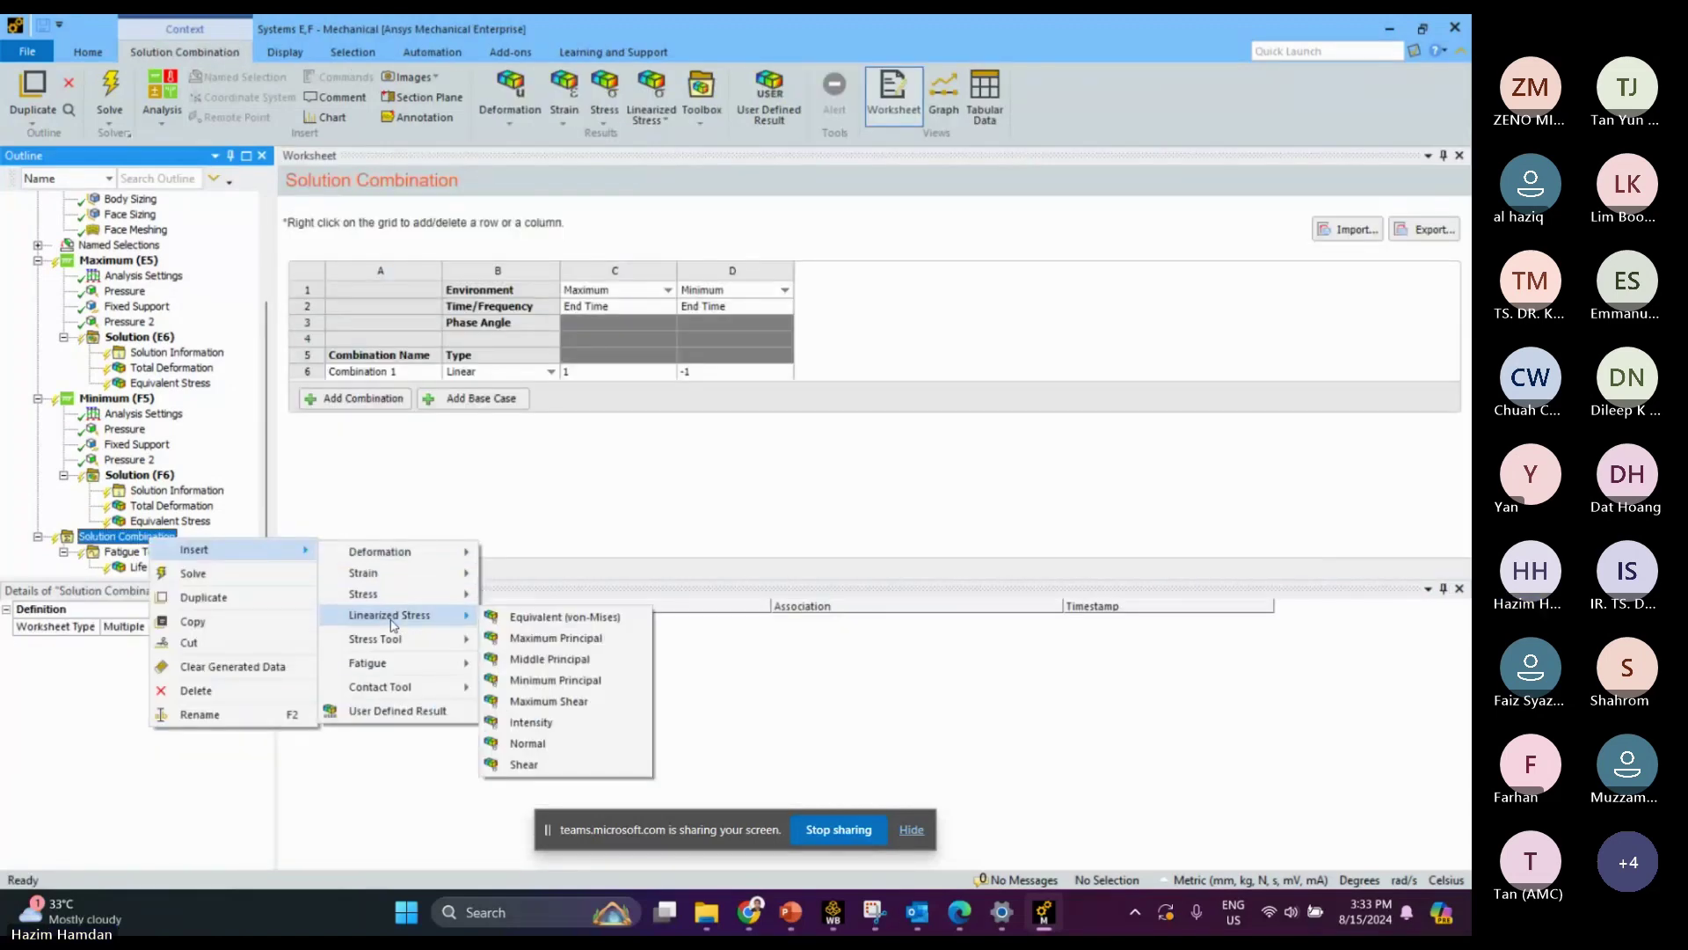
{"action": "left_click", "coordinate": [497, 617]}
{"action": "right_click", "coordinate": [151, 569]}
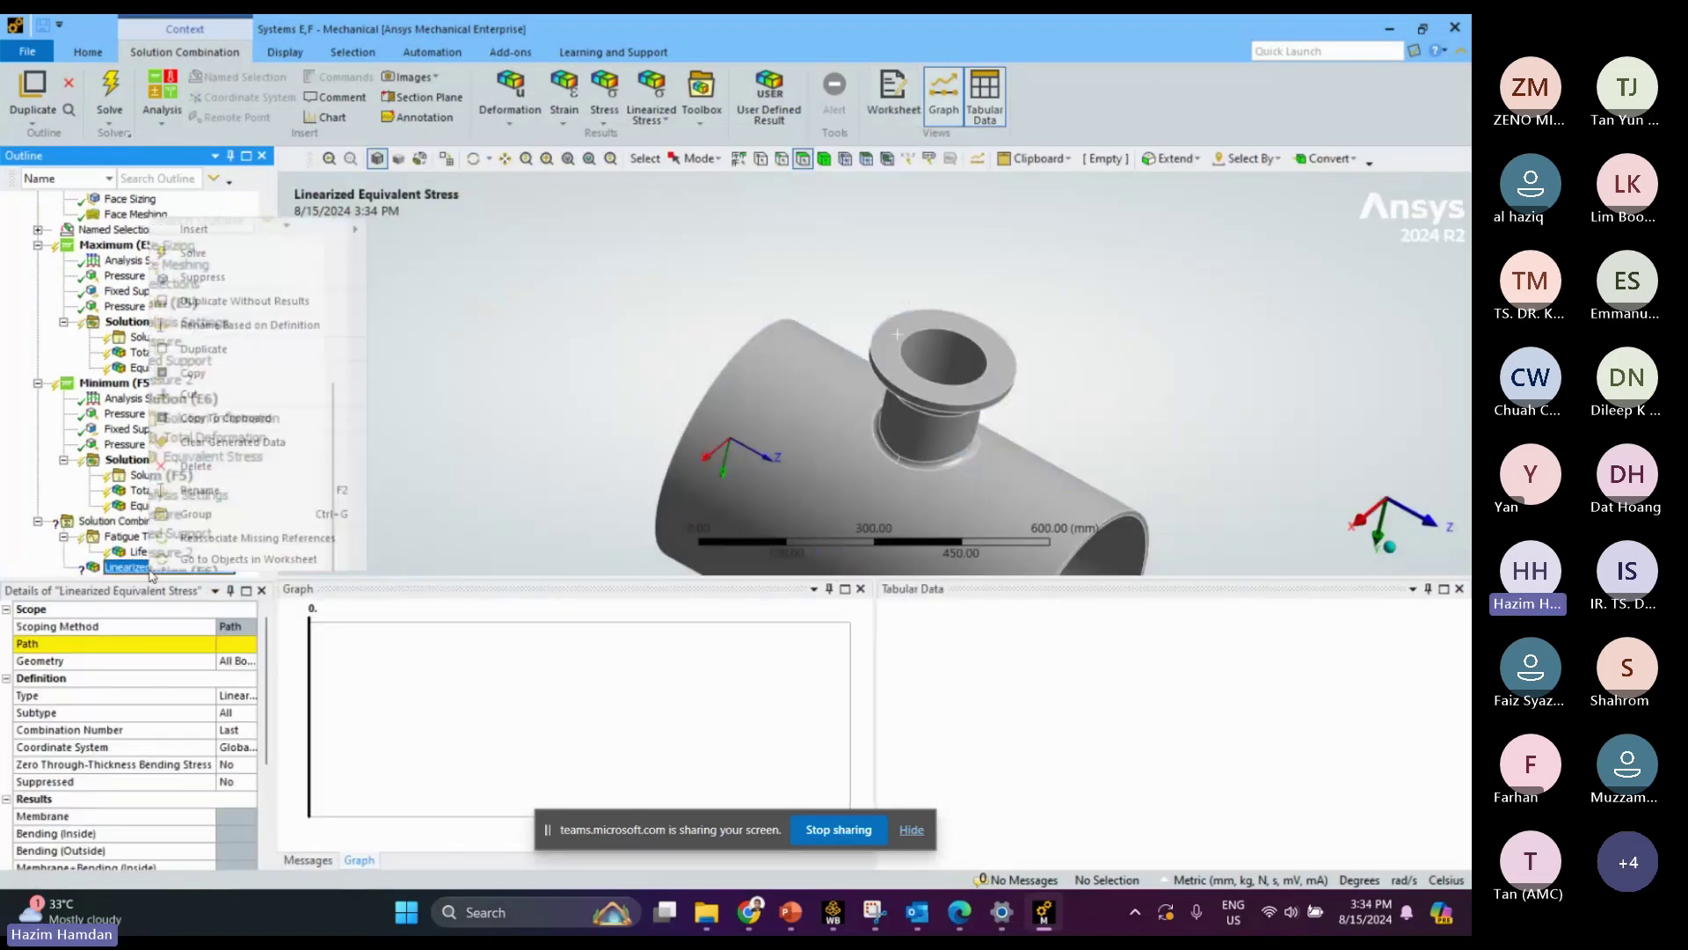
{"action": "left_click", "coordinate": [195, 466]}
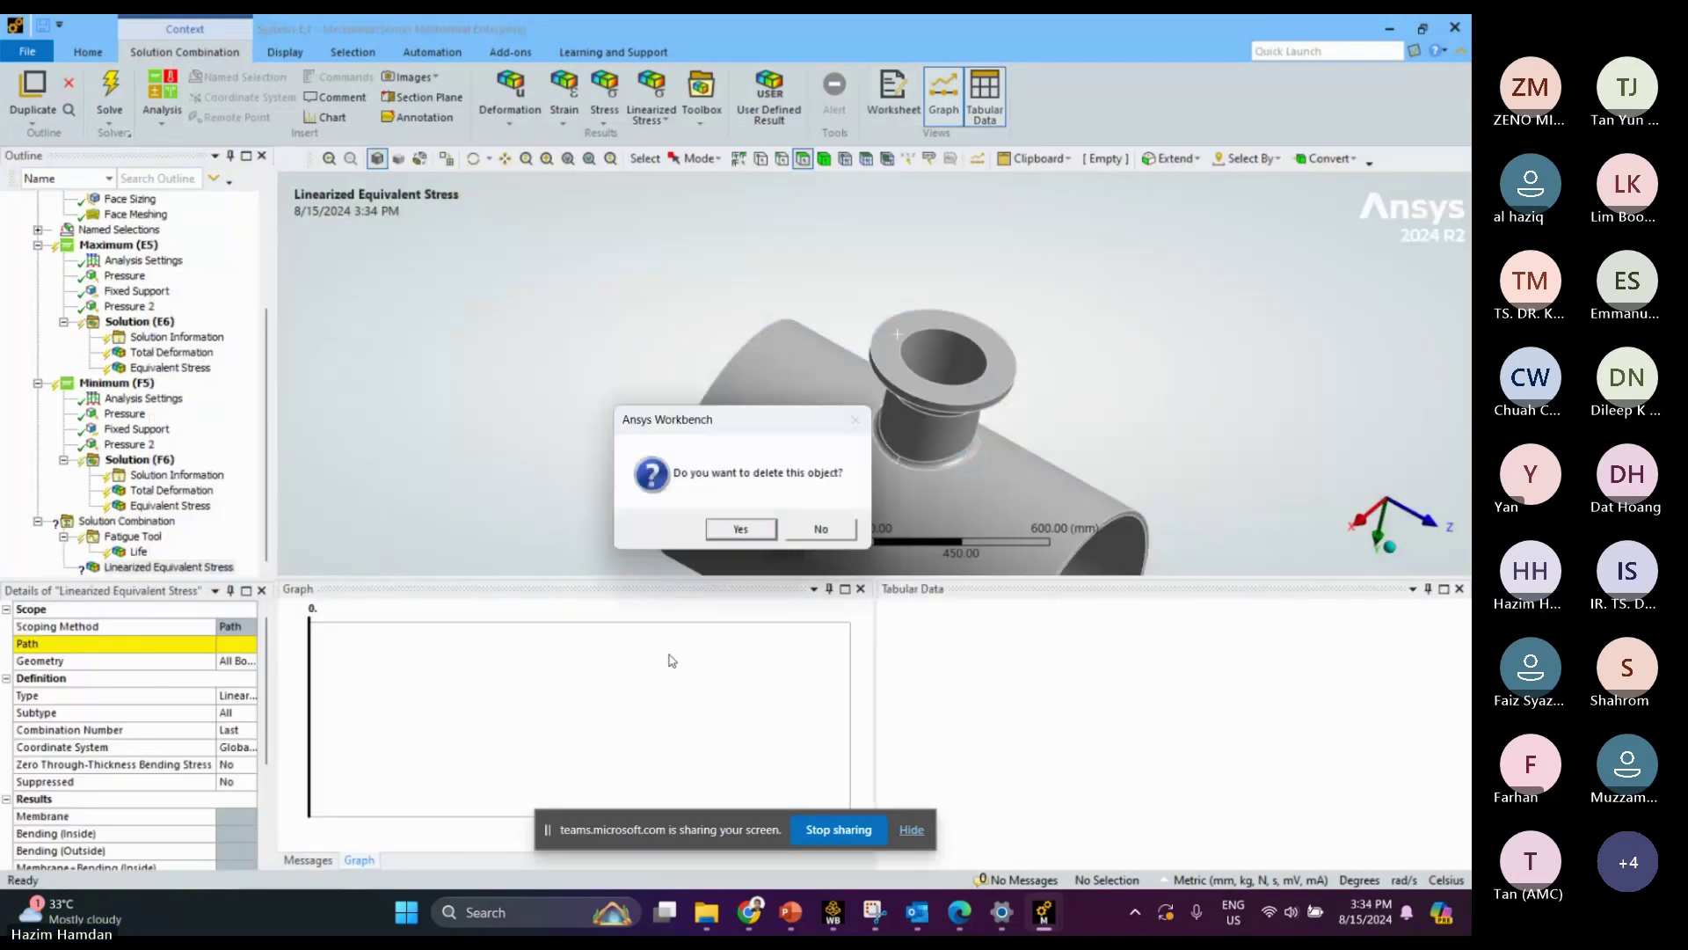
{"action": "left_click", "coordinate": [739, 529]}
{"action": "left_click", "coordinate": [123, 536]}
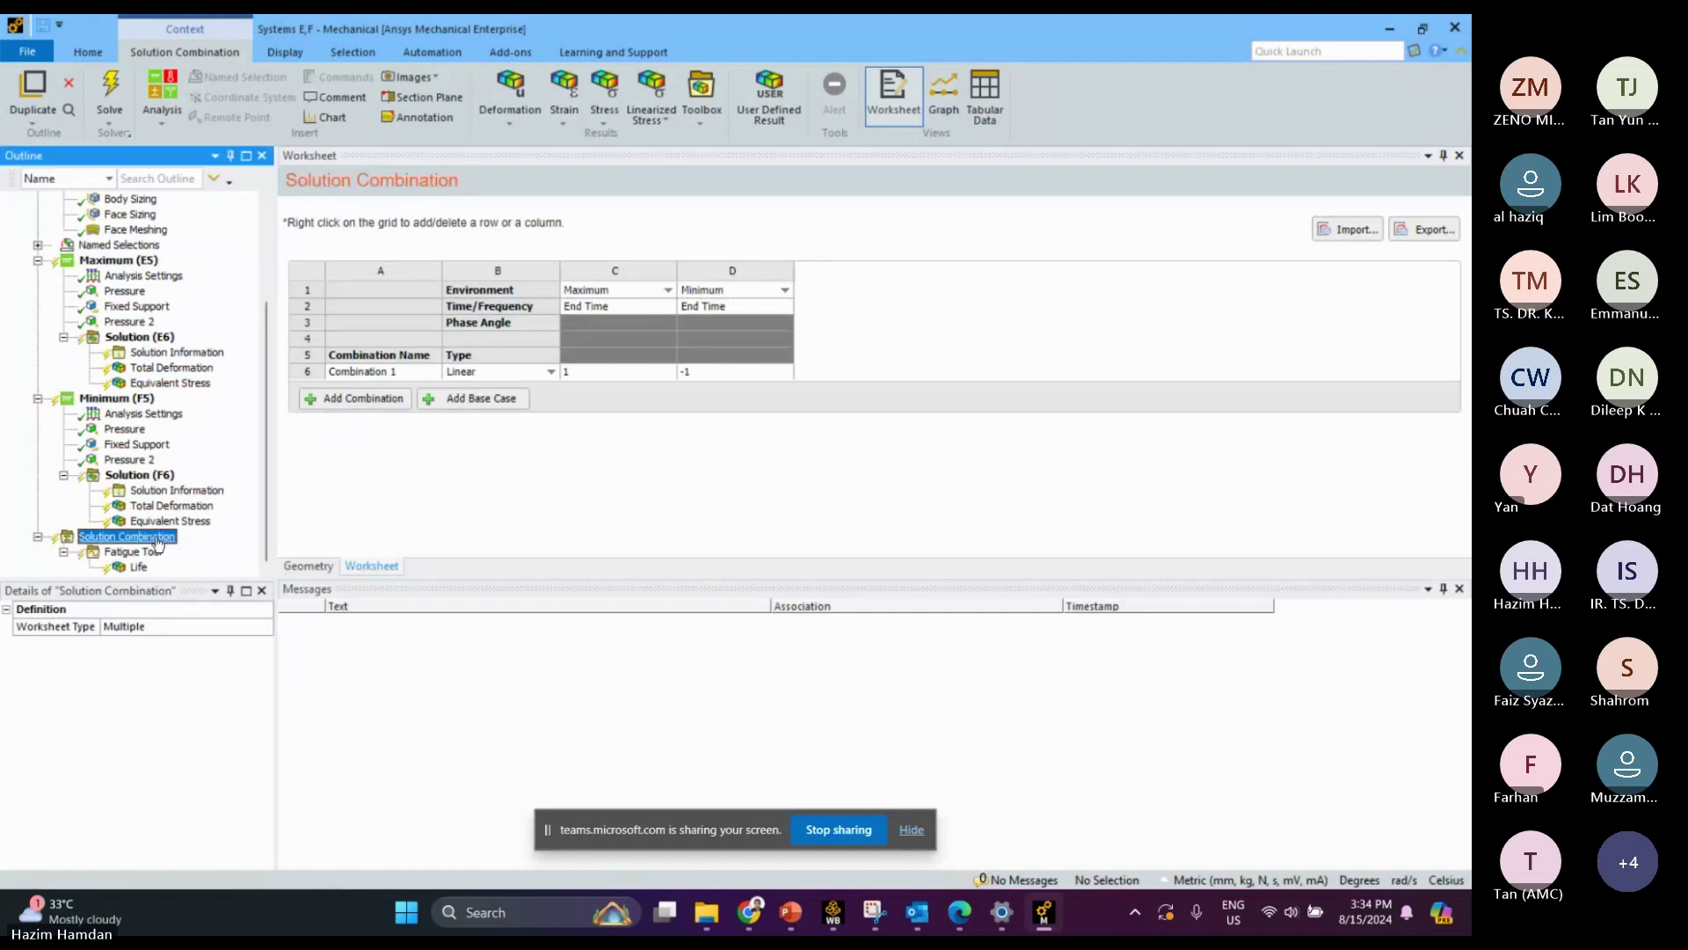
{"action": "right_click", "coordinate": [159, 537]}
{"action": "mouse_move", "coordinate": [255, 559]}
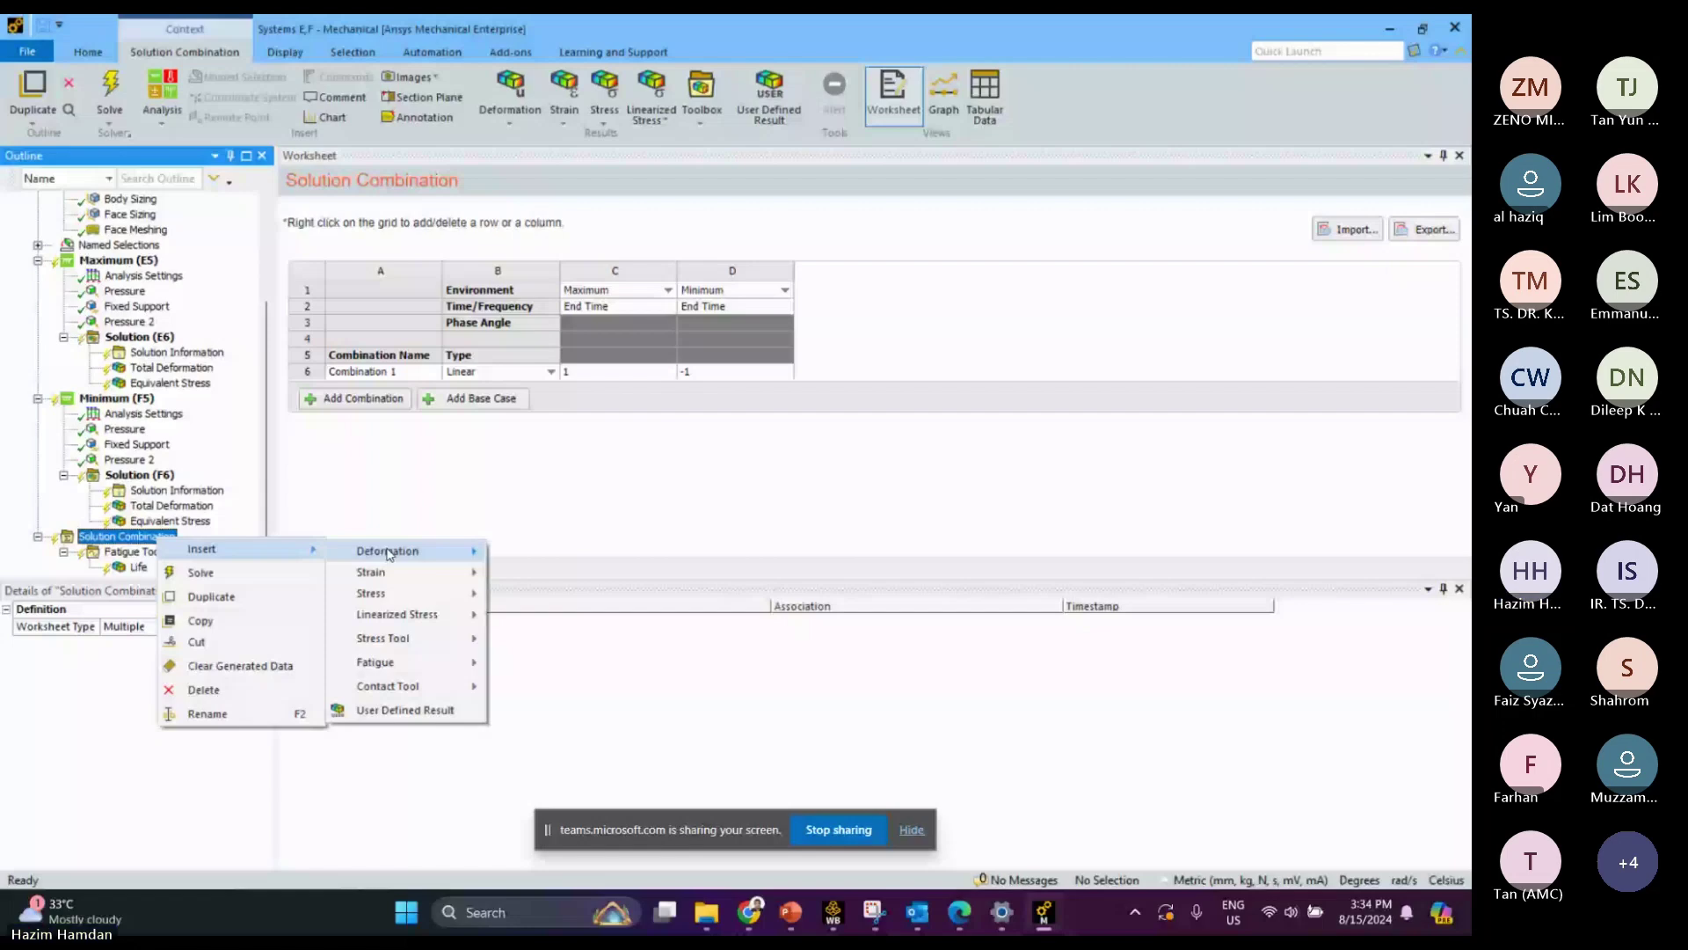
Add Damage and Equivalent Alternating Stress results to the Fatigue Tool
{"action": "left_click", "coordinate": [132, 551]}
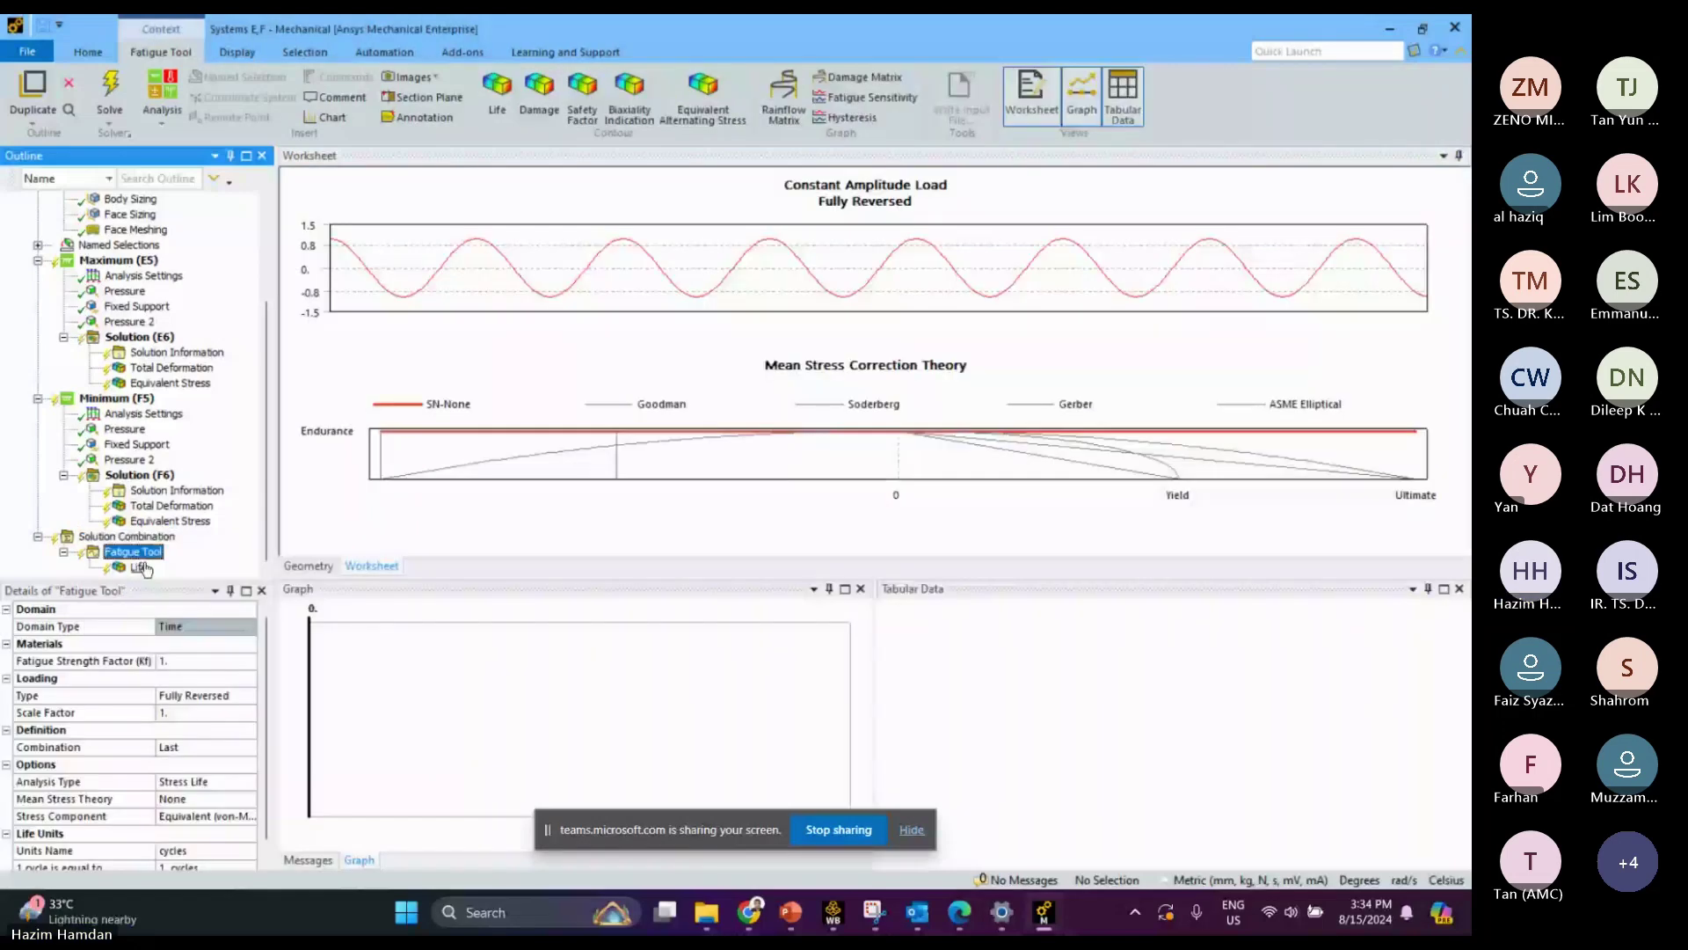
{"action": "right_click", "coordinate": [149, 551]}
{"action": "mouse_move", "coordinate": [195, 561]}
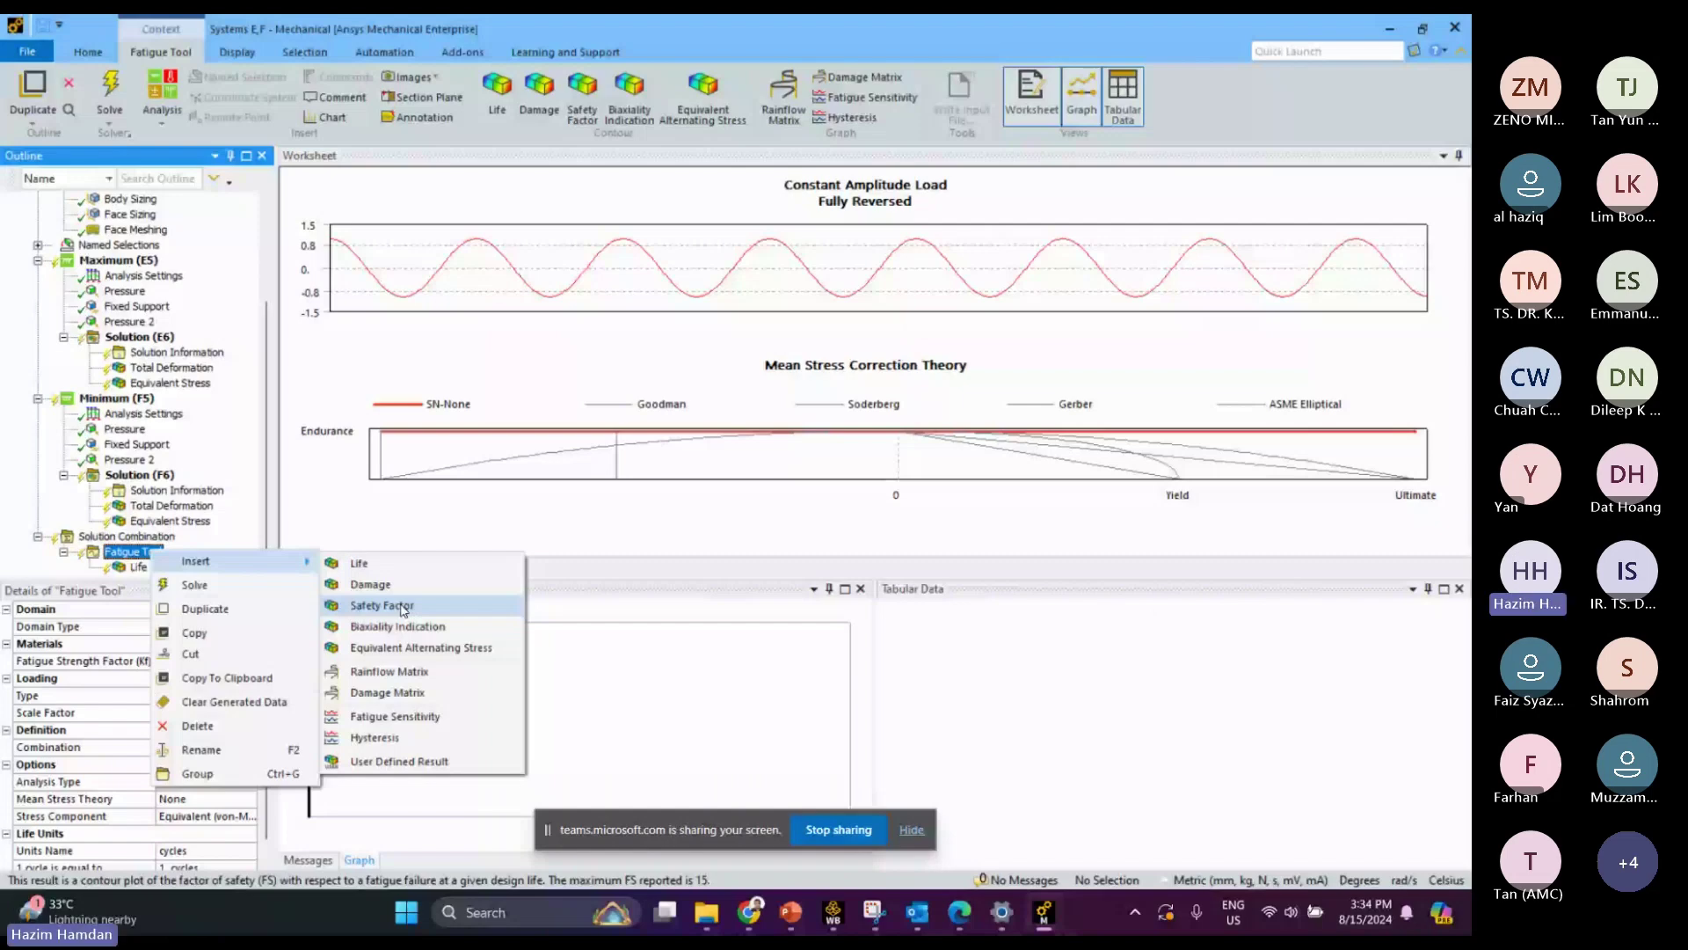
{"action": "left_click", "coordinate": [371, 584]}
{"action": "right_click", "coordinate": [160, 537]}
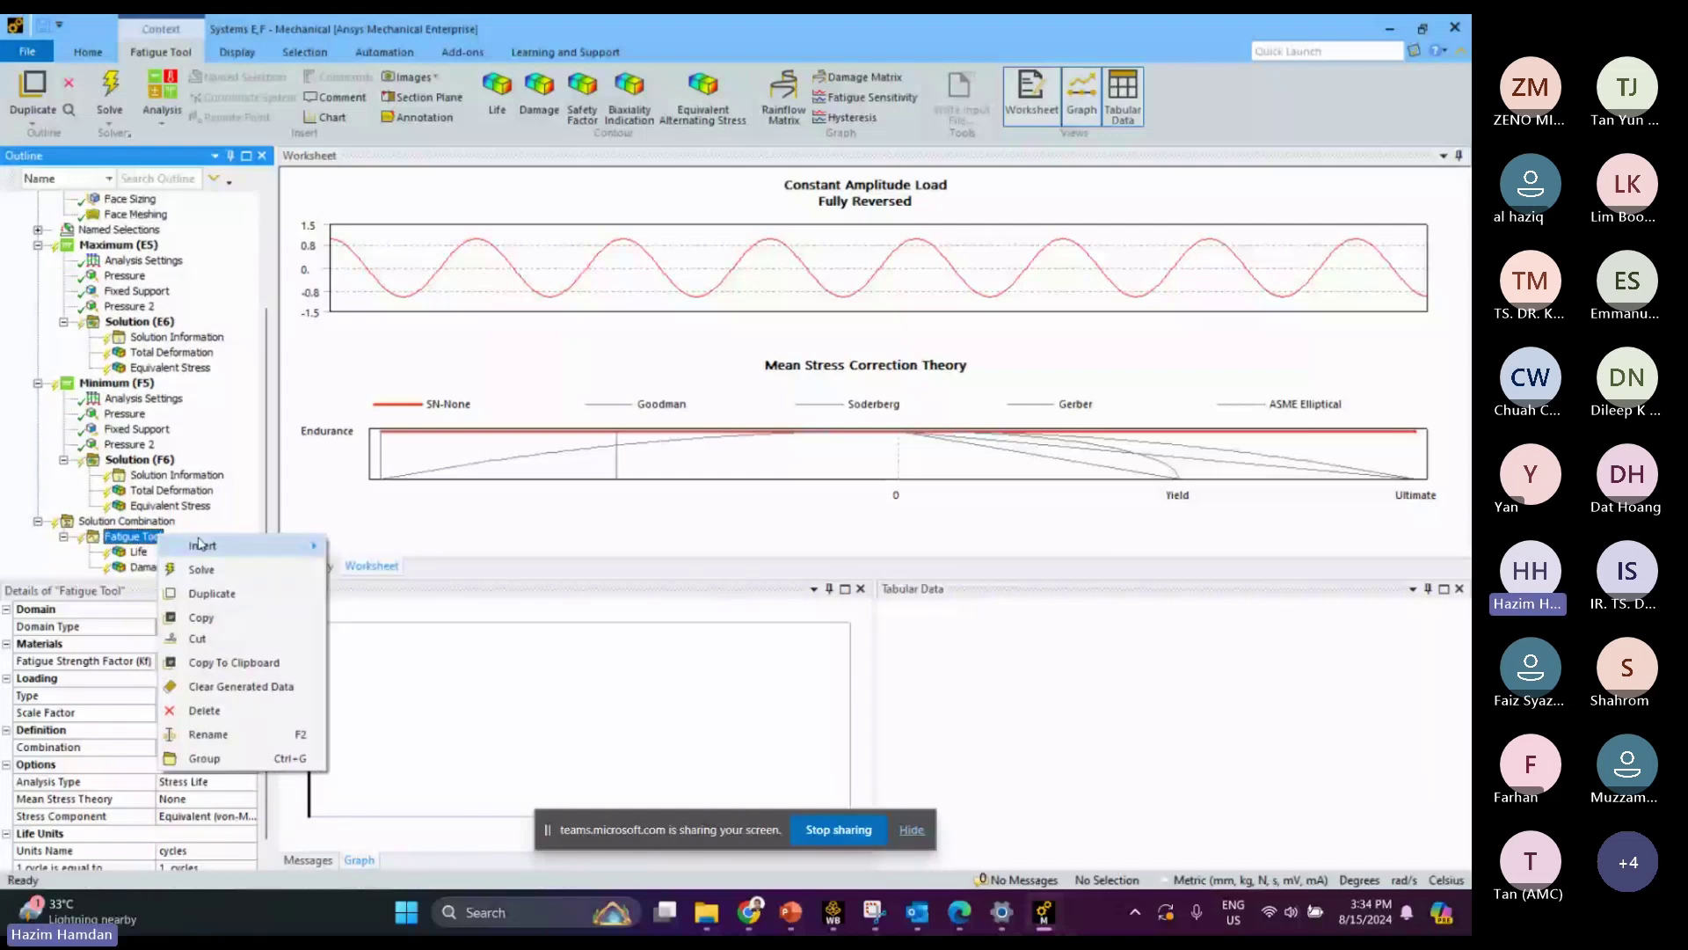
{"action": "mouse_move", "coordinate": [201, 545]}
{"action": "left_click", "coordinate": [391, 633]}
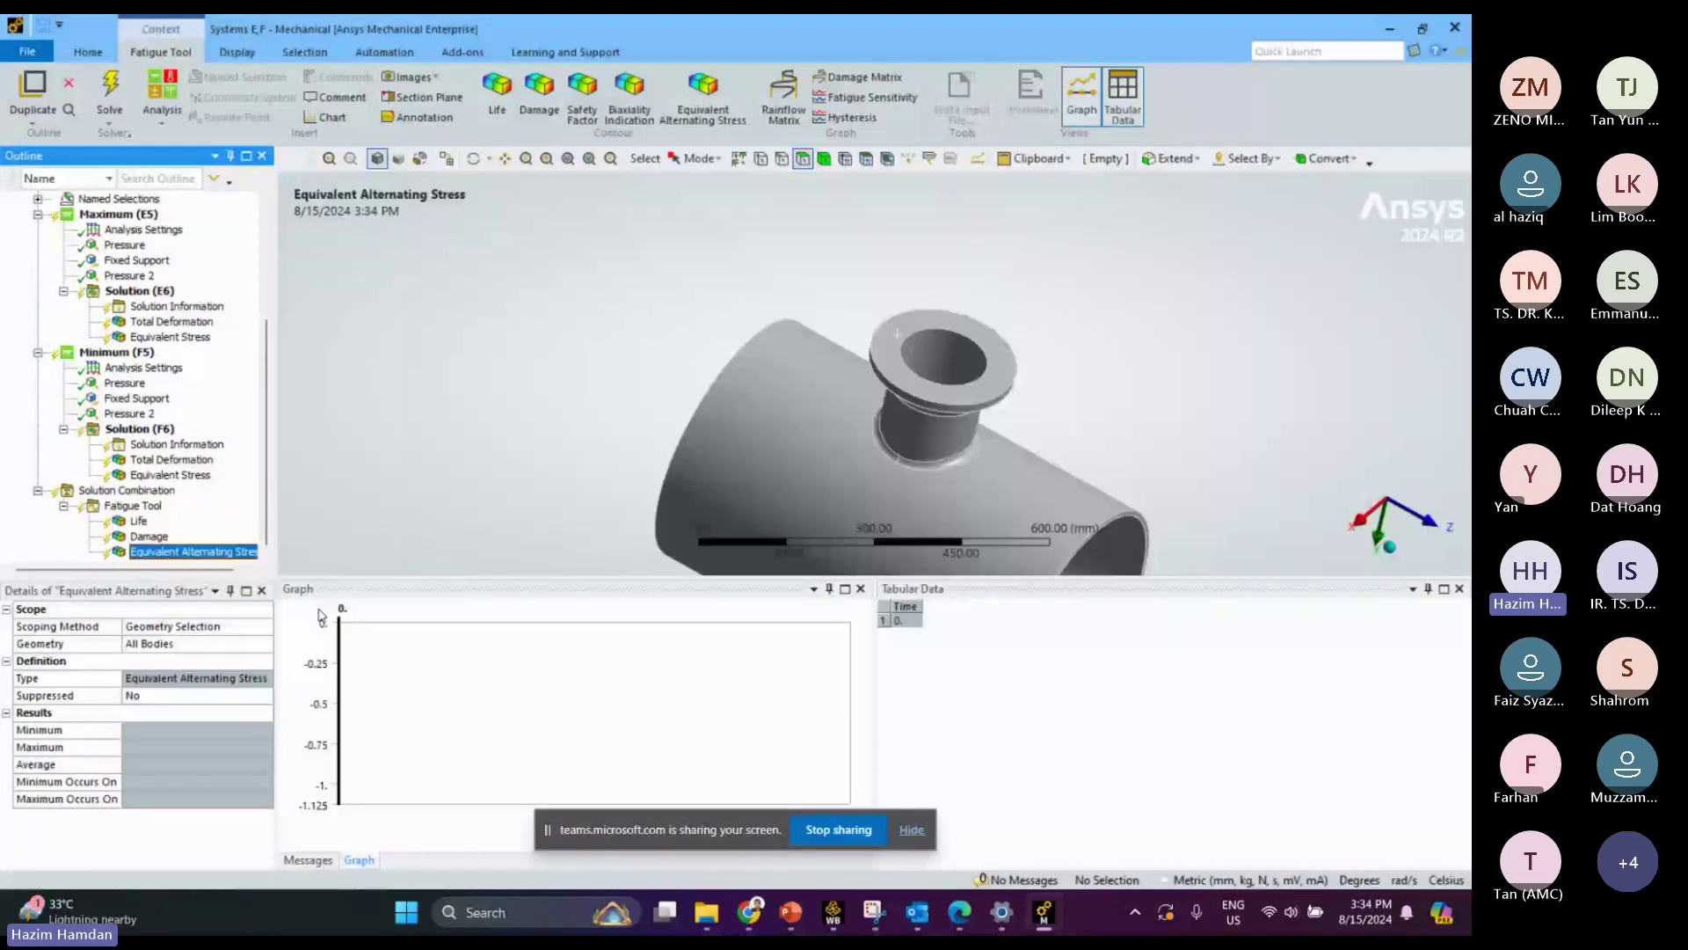
Solve the Maximum and Minimum environments together with the Solution Combination's fatigue results
{"action": "scroll", "coordinate": [182, 505], "scroll_direction": "up", "scroll_amount": 2}
{"action": "scroll", "coordinate": [182, 505], "scroll_direction": "down", "scroll_amount": 2}
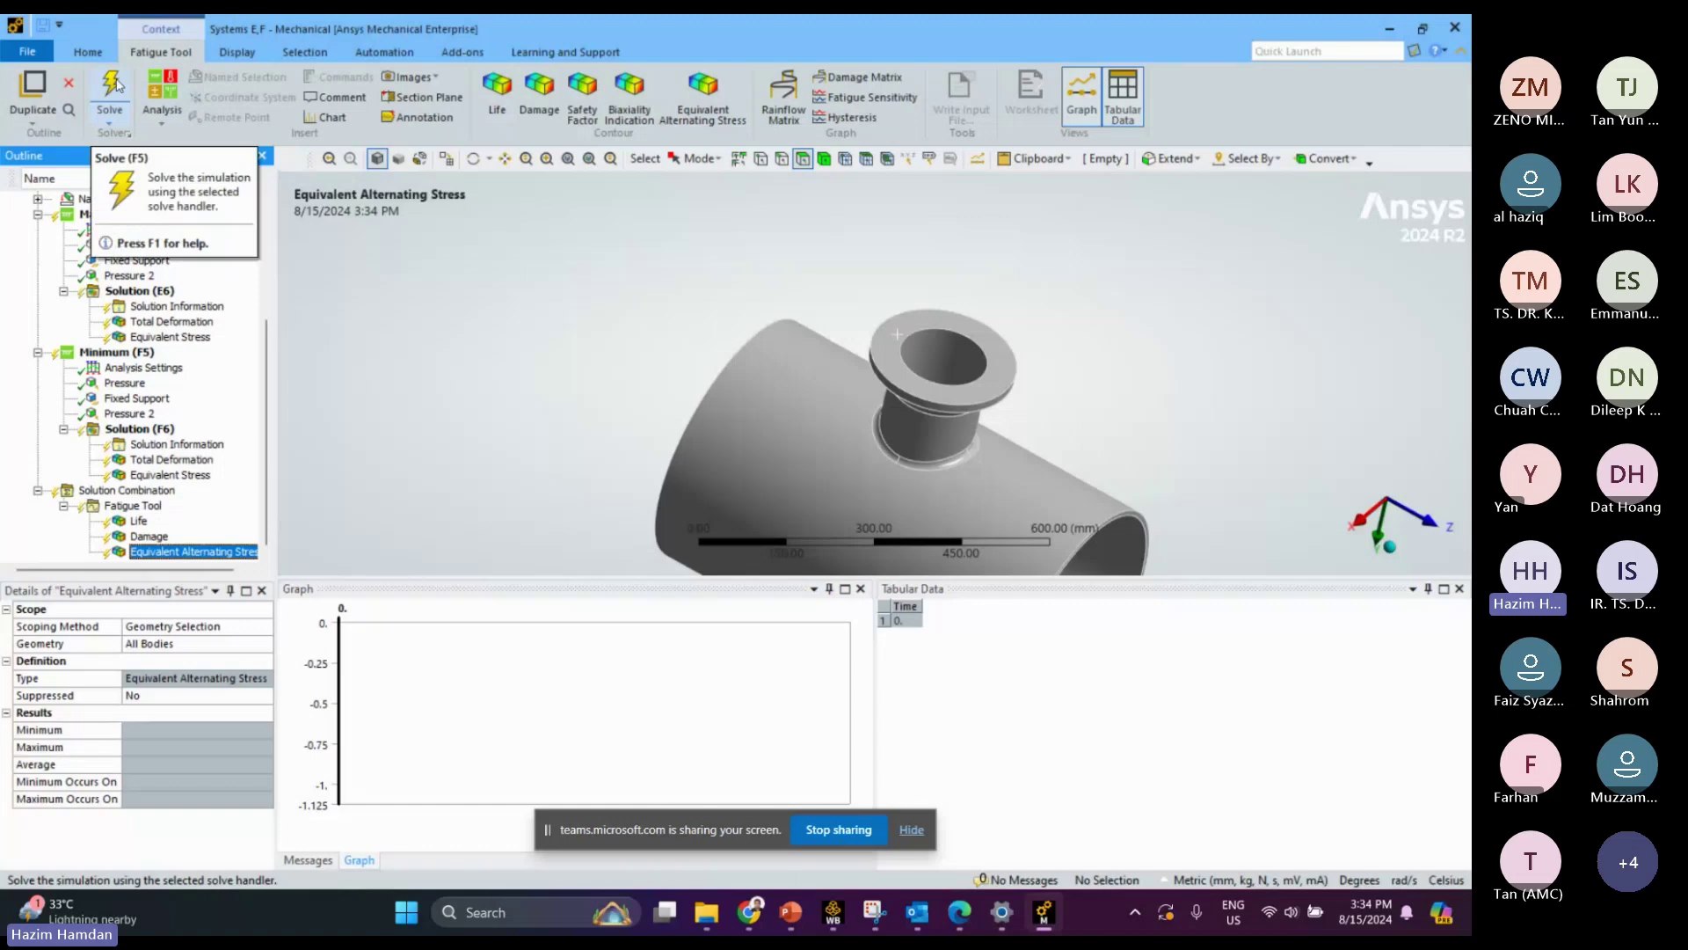
{"action": "left_click", "coordinate": [112, 85]}
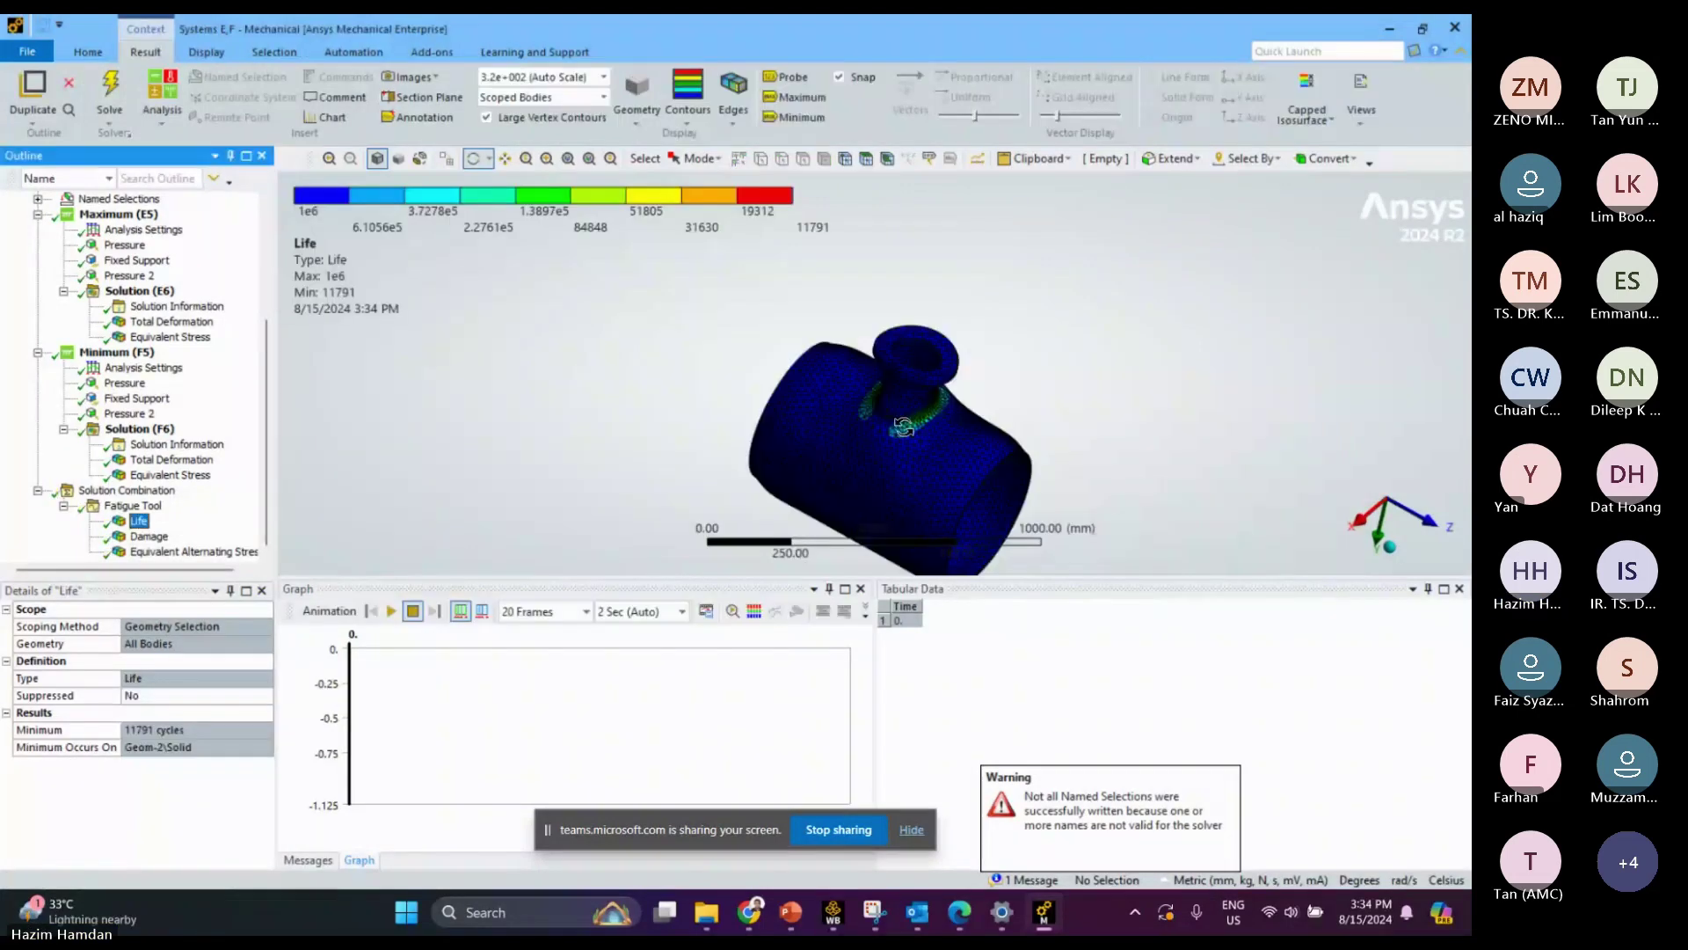
Set the Life result's deformation scale to 1.0 (True Scale) and examine the nozzle-shell junction up close
{"action": "left_click", "coordinate": [604, 77]}
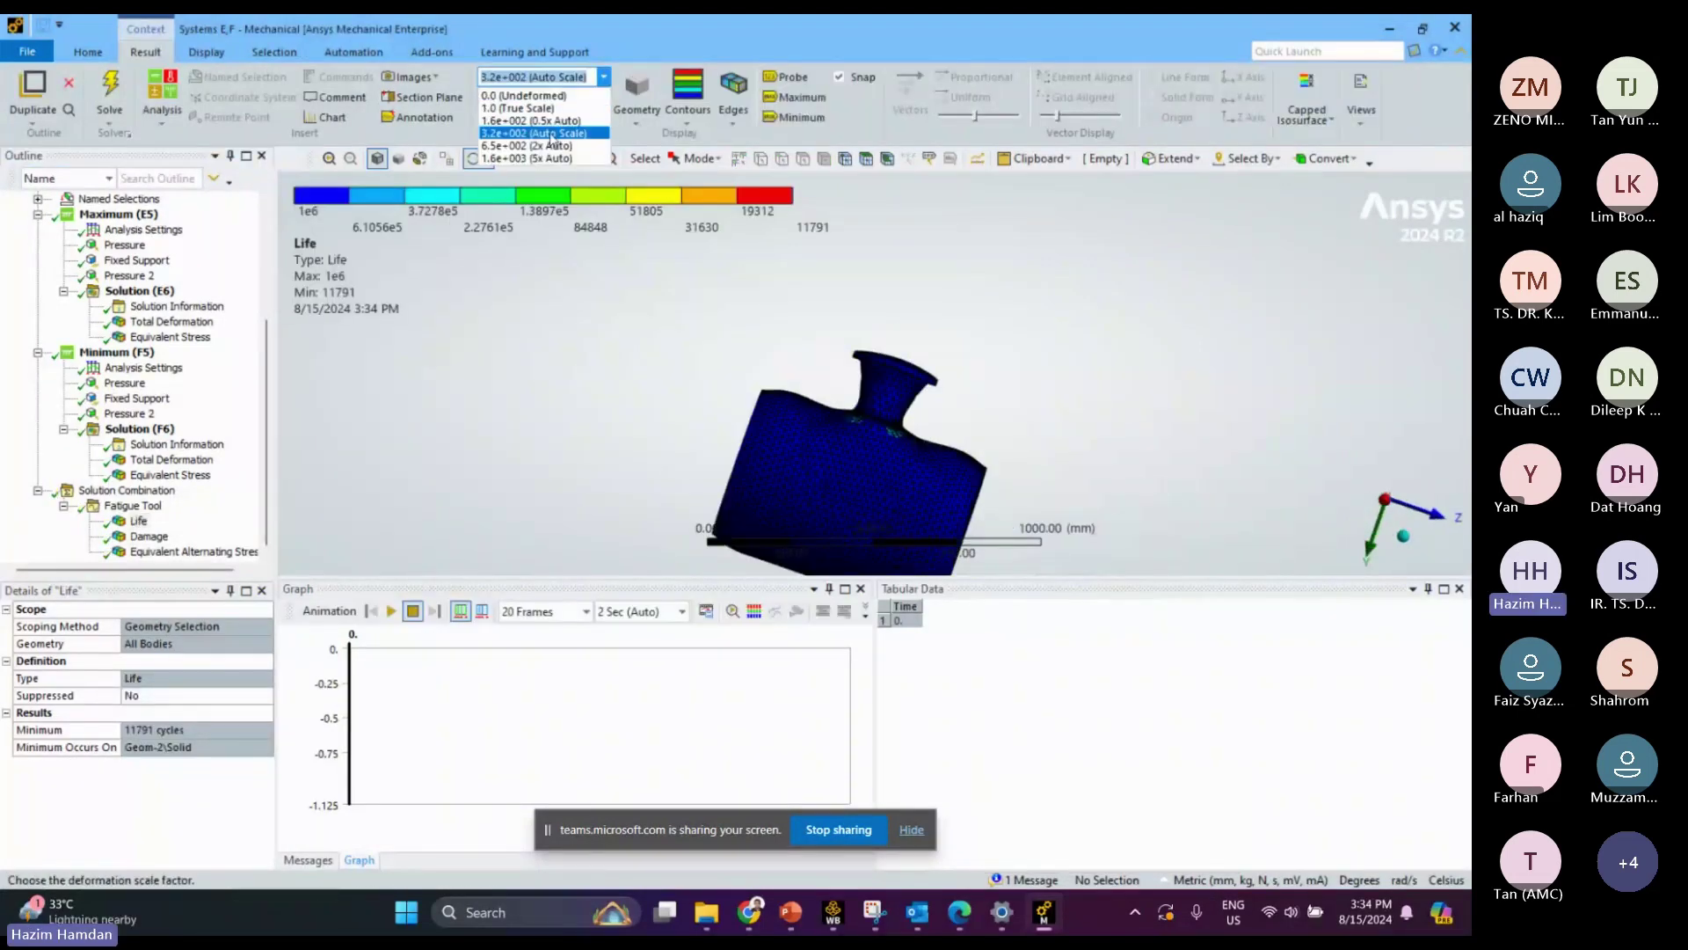
{"action": "left_click", "coordinate": [519, 107]}
{"action": "left_click_drag", "start_coordinate": [879, 440], "coordinate": [1001, 495]}
{"action": "scroll", "coordinate": [983, 510], "scroll_direction": "up", "scroll_amount": 5}
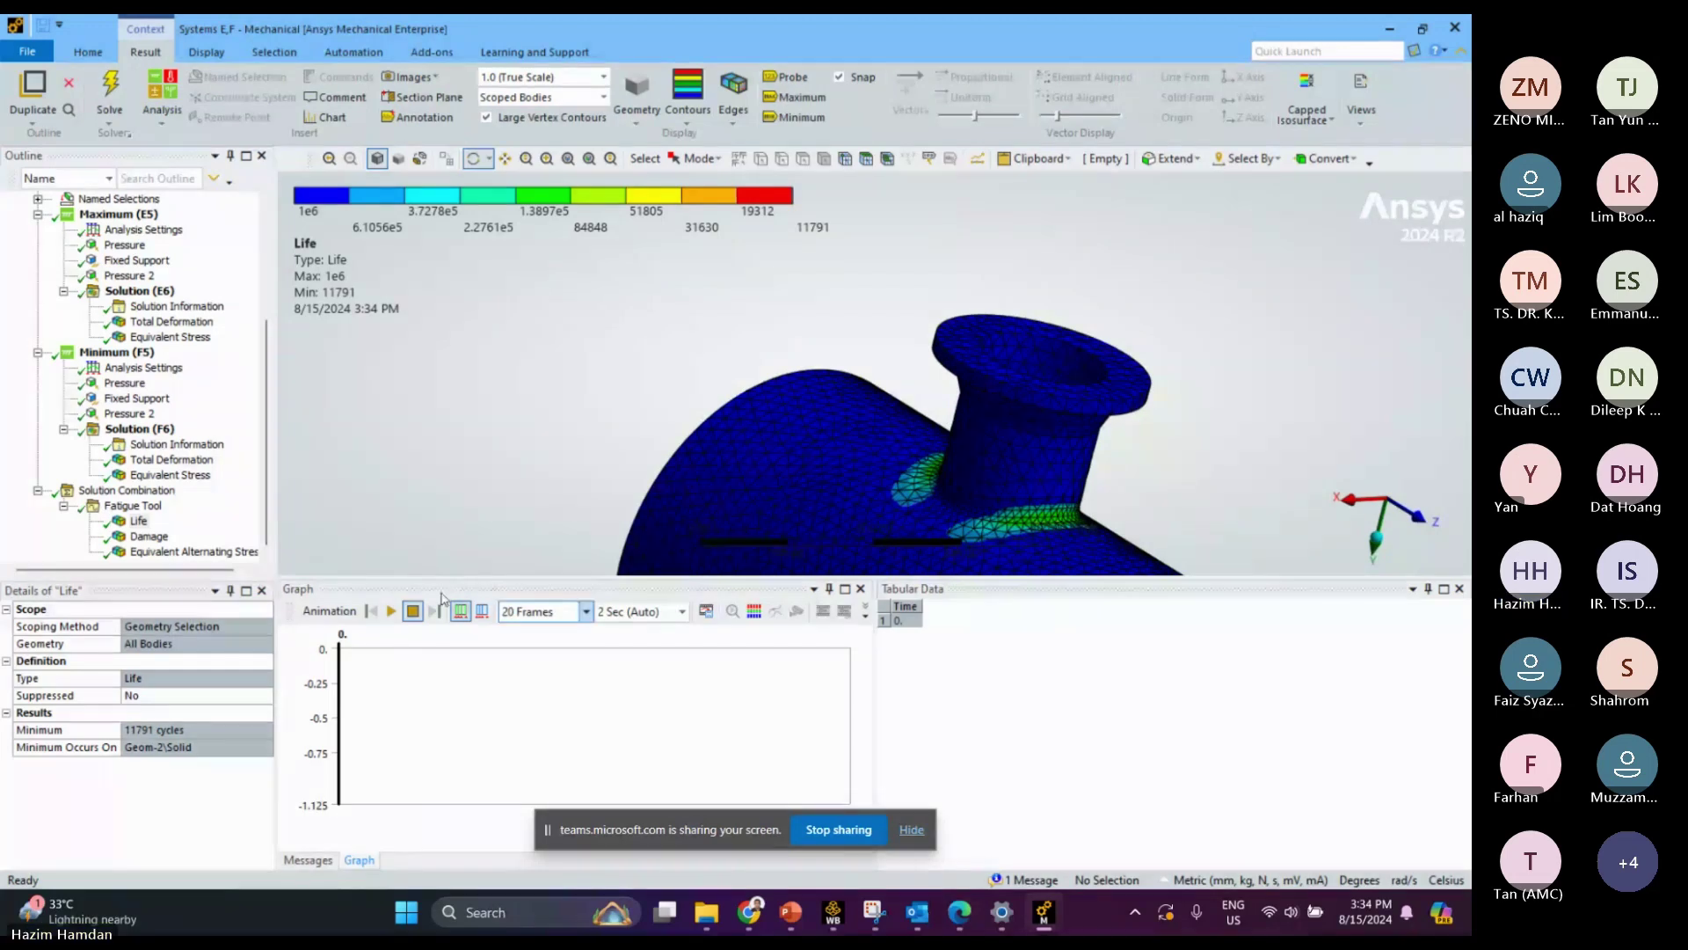
{"action": "left_click", "coordinate": [136, 521]}
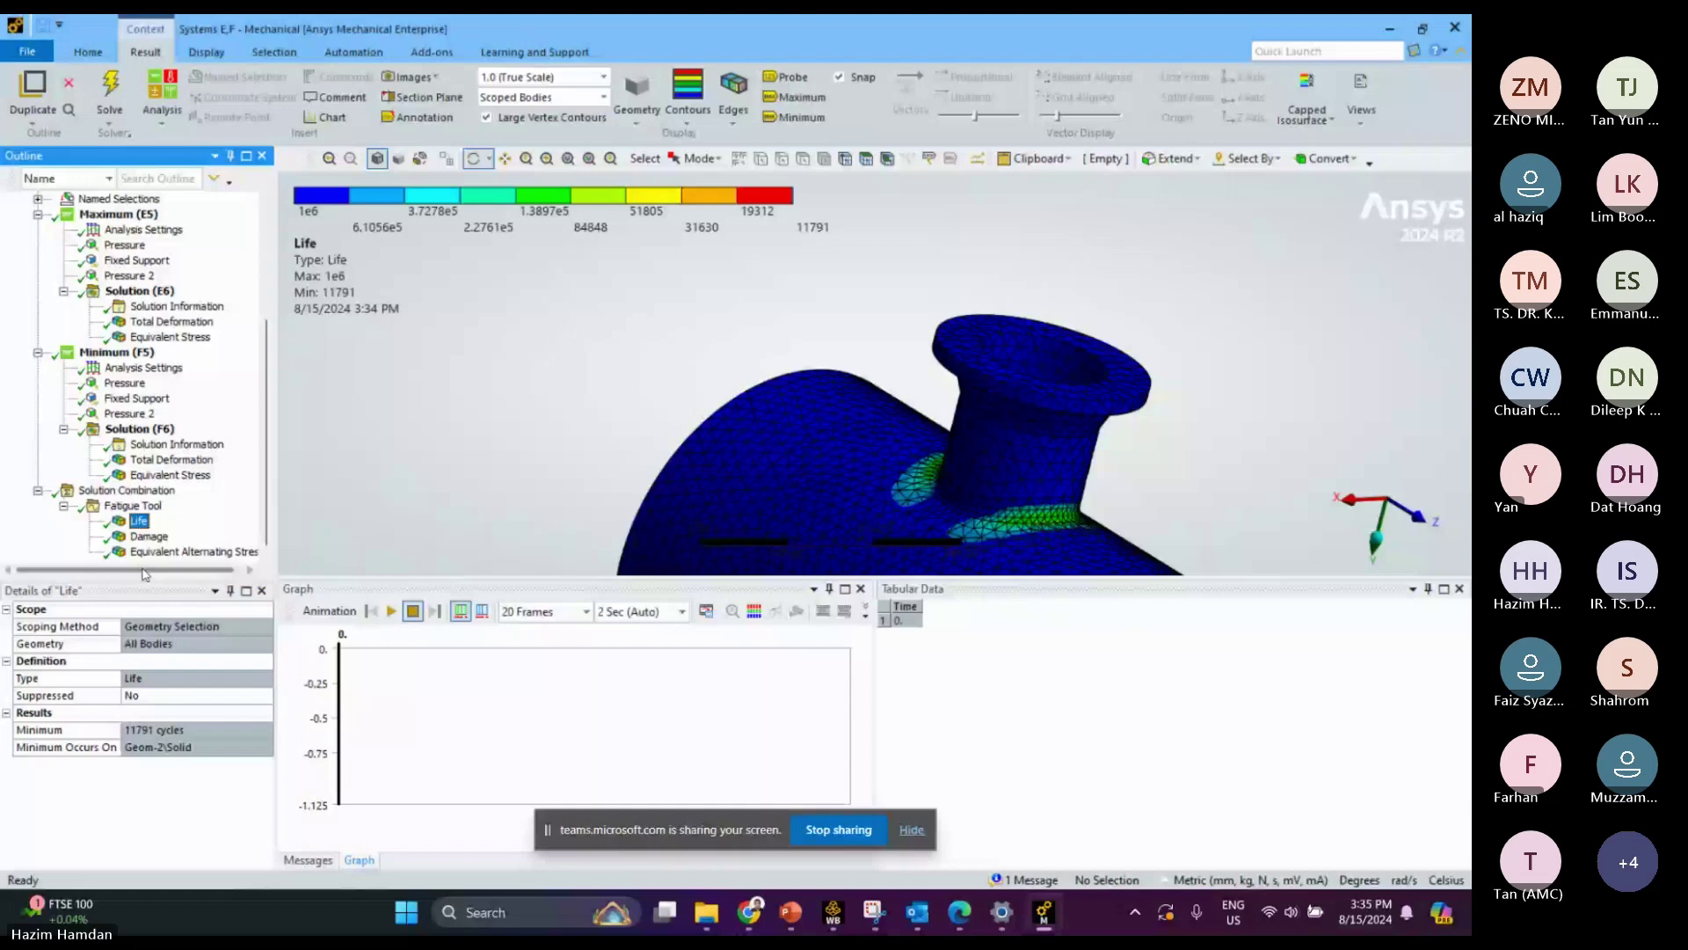
Display the Damage contour around the nozzle junction, followed by the Equivalent Alternating Stress contour
{"action": "left_click", "coordinate": [148, 535]}
{"action": "middle_click_drag", "start_coordinate": [862, 440], "coordinate": [952, 490]}
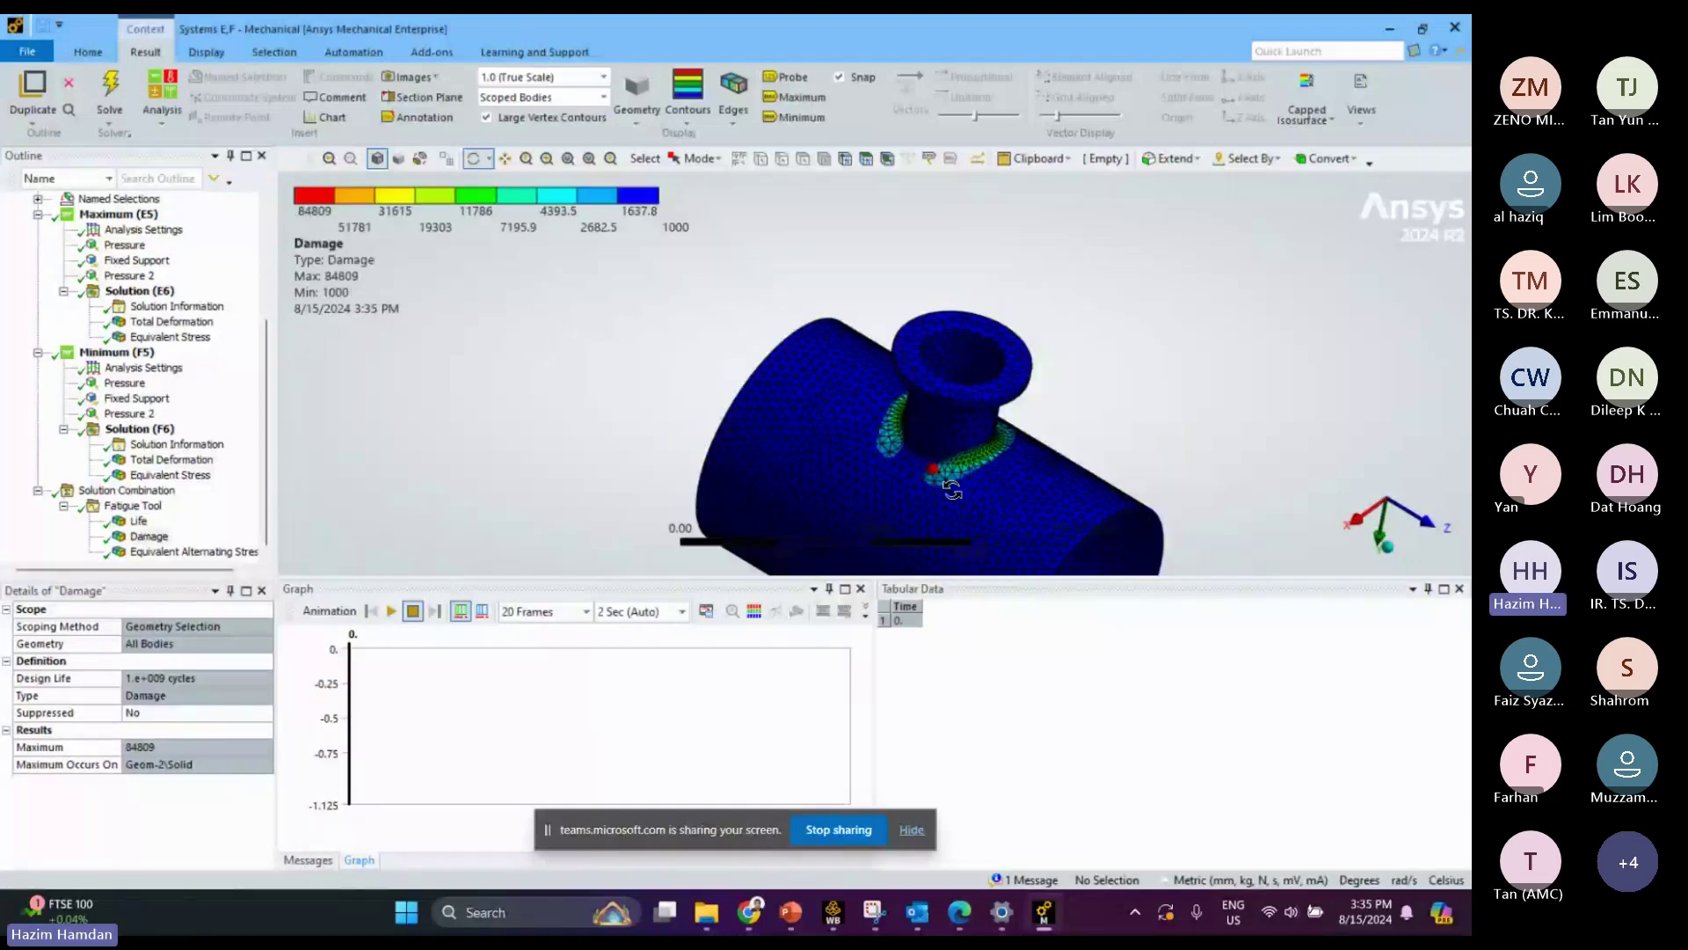
{"action": "left_click", "coordinate": [194, 552]}
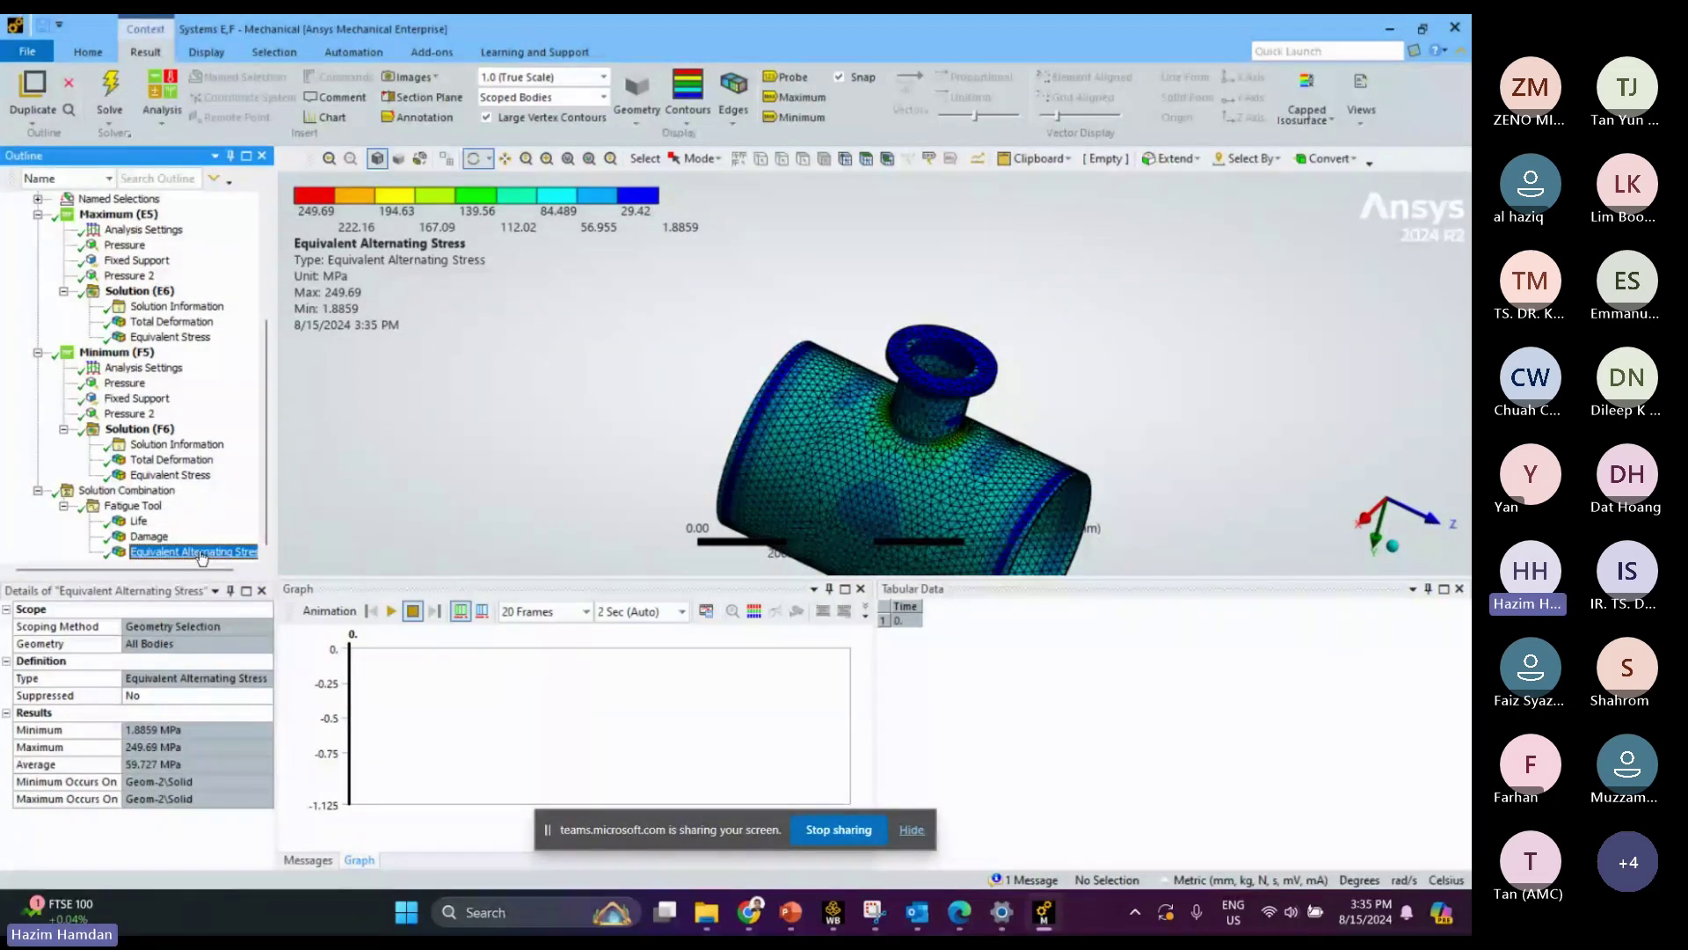
Review the Fatigue Tool's combination, strength factor and analysis type settings, and choose Fully Reversed as the loading type
{"action": "key", "text": "Left"}
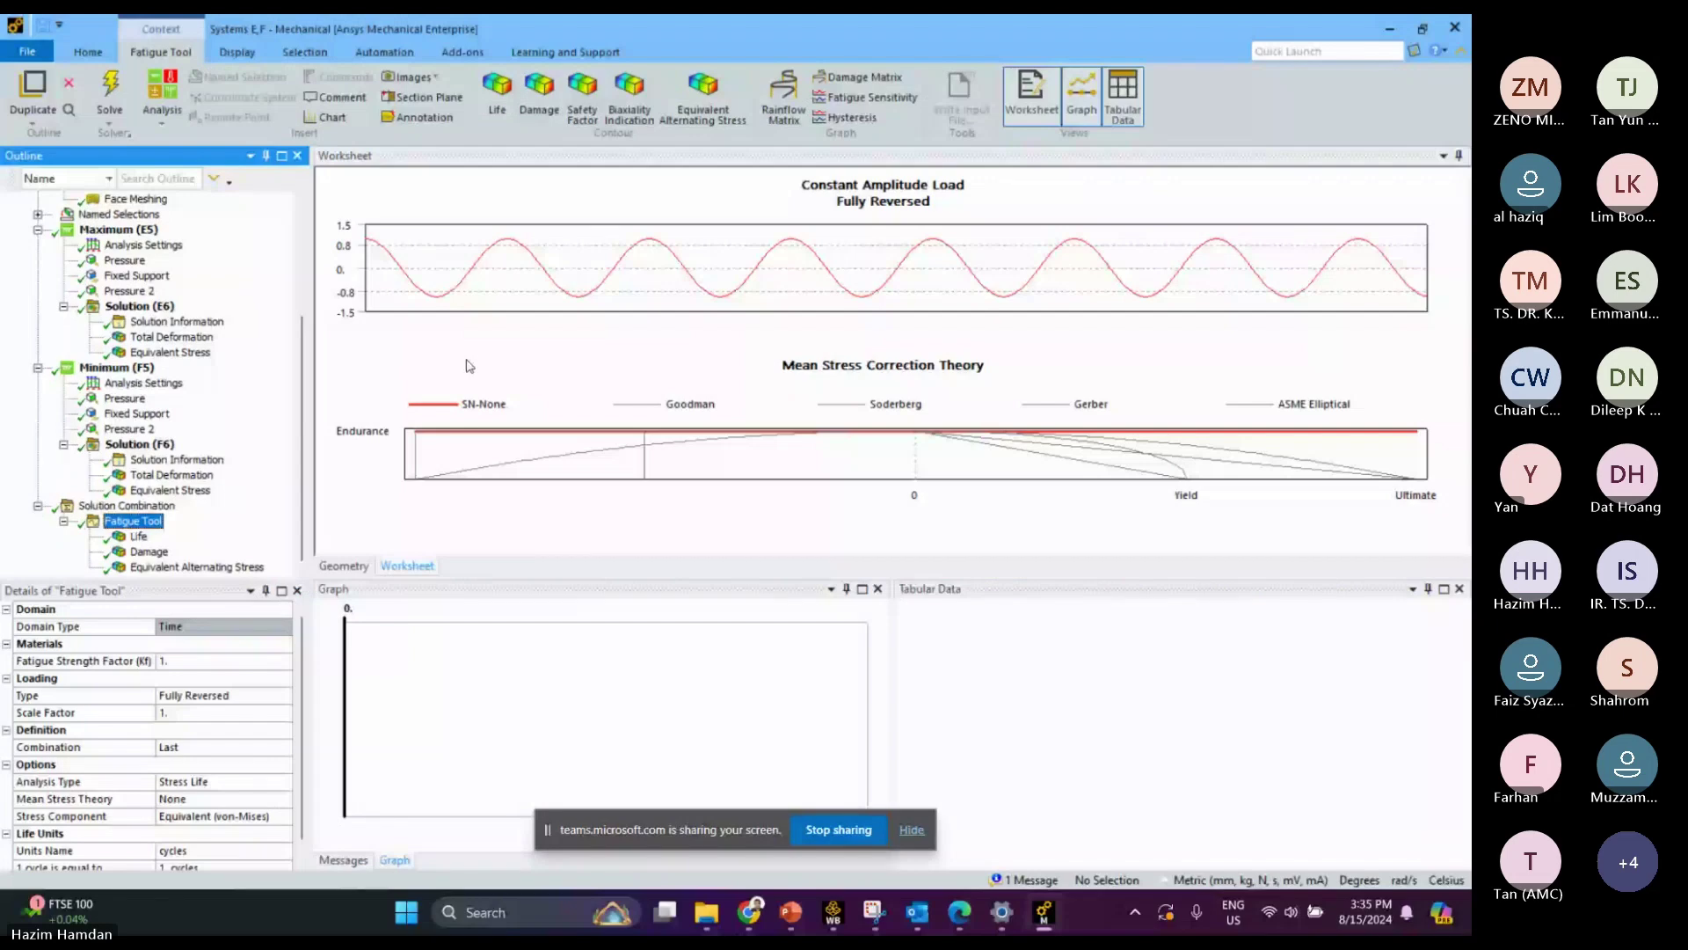
{"action": "left_click", "coordinate": [185, 747]}
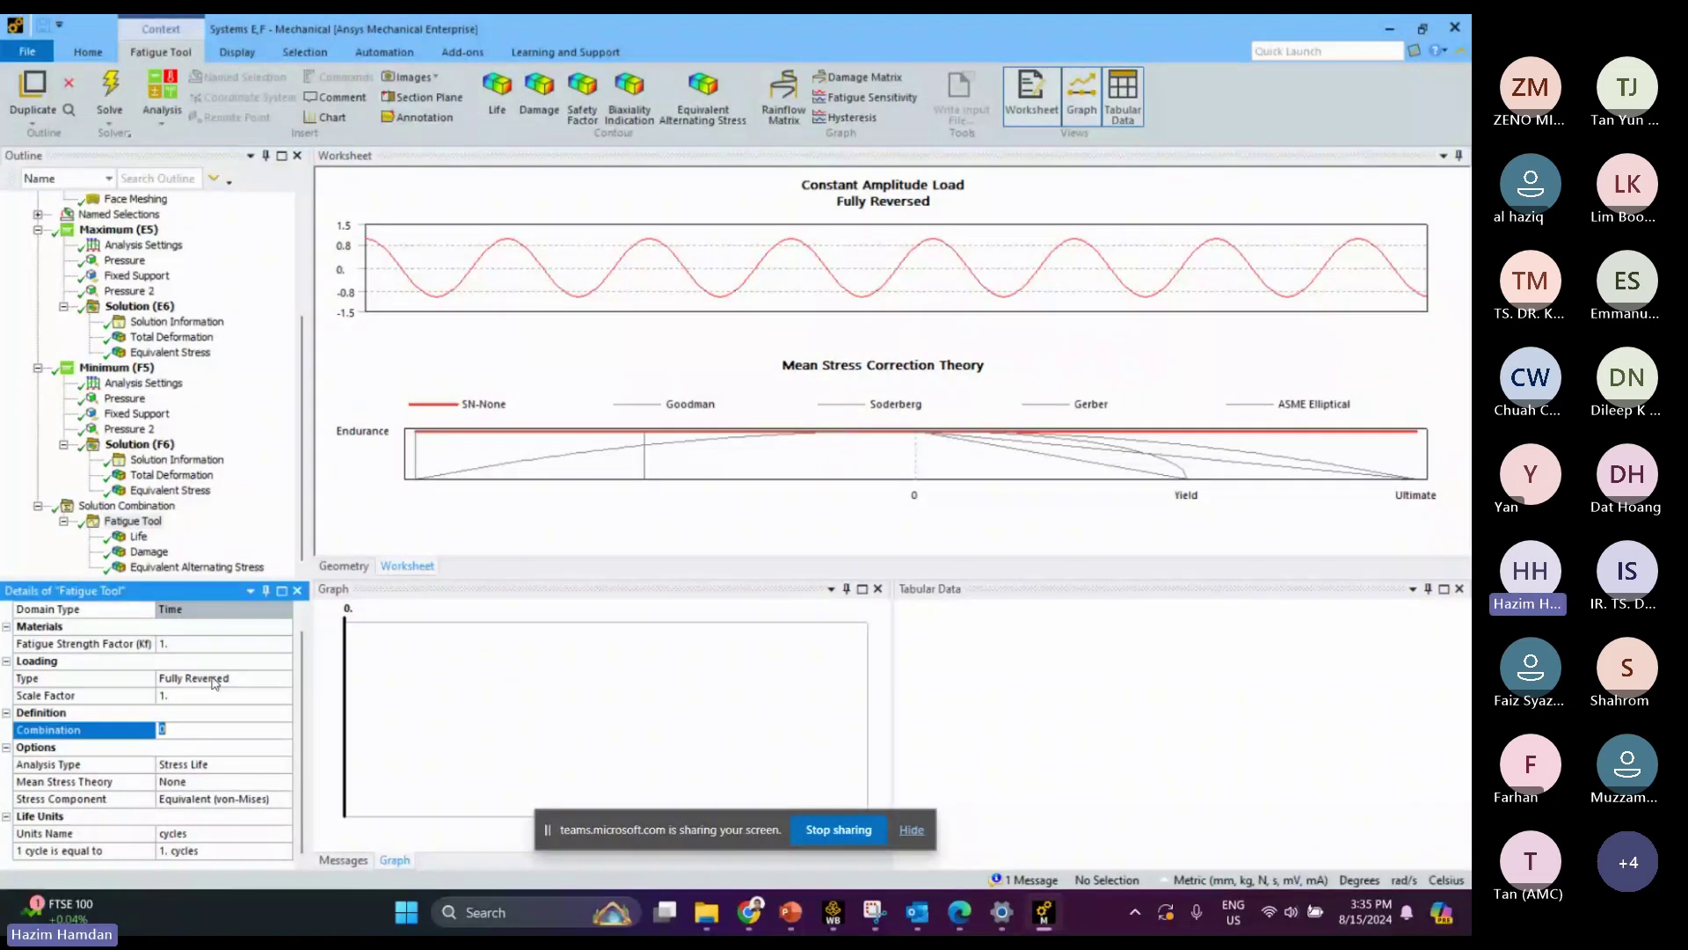
{"action": "left_click", "coordinate": [186, 649]}
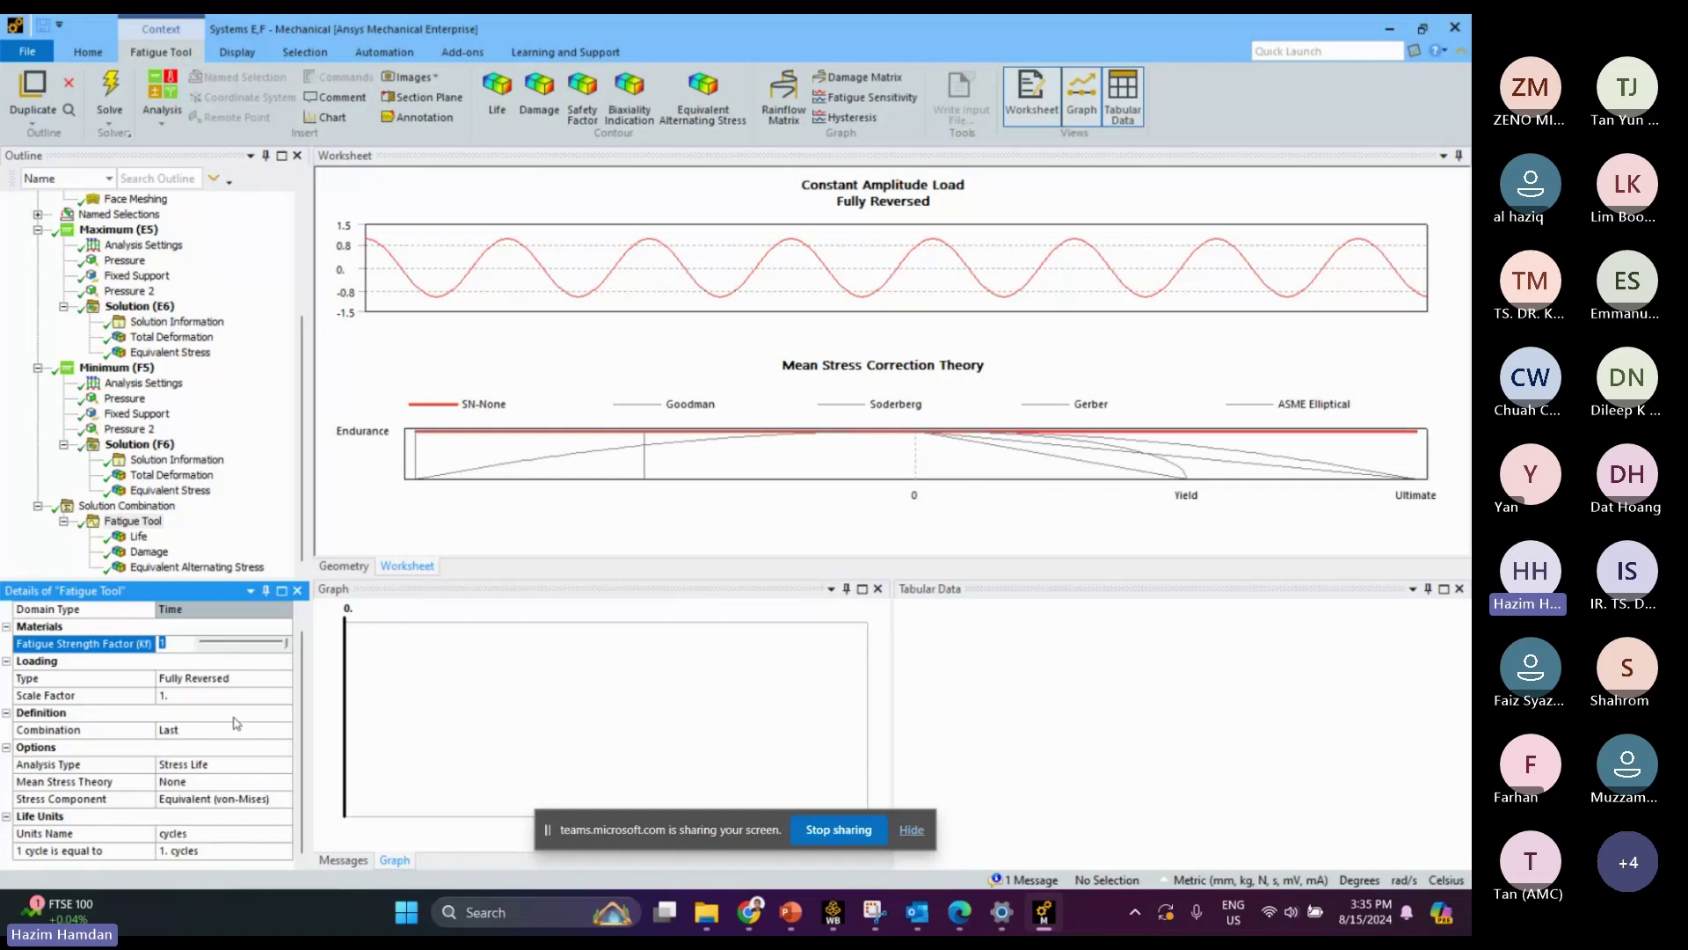
{"action": "left_click", "coordinate": [210, 764]}
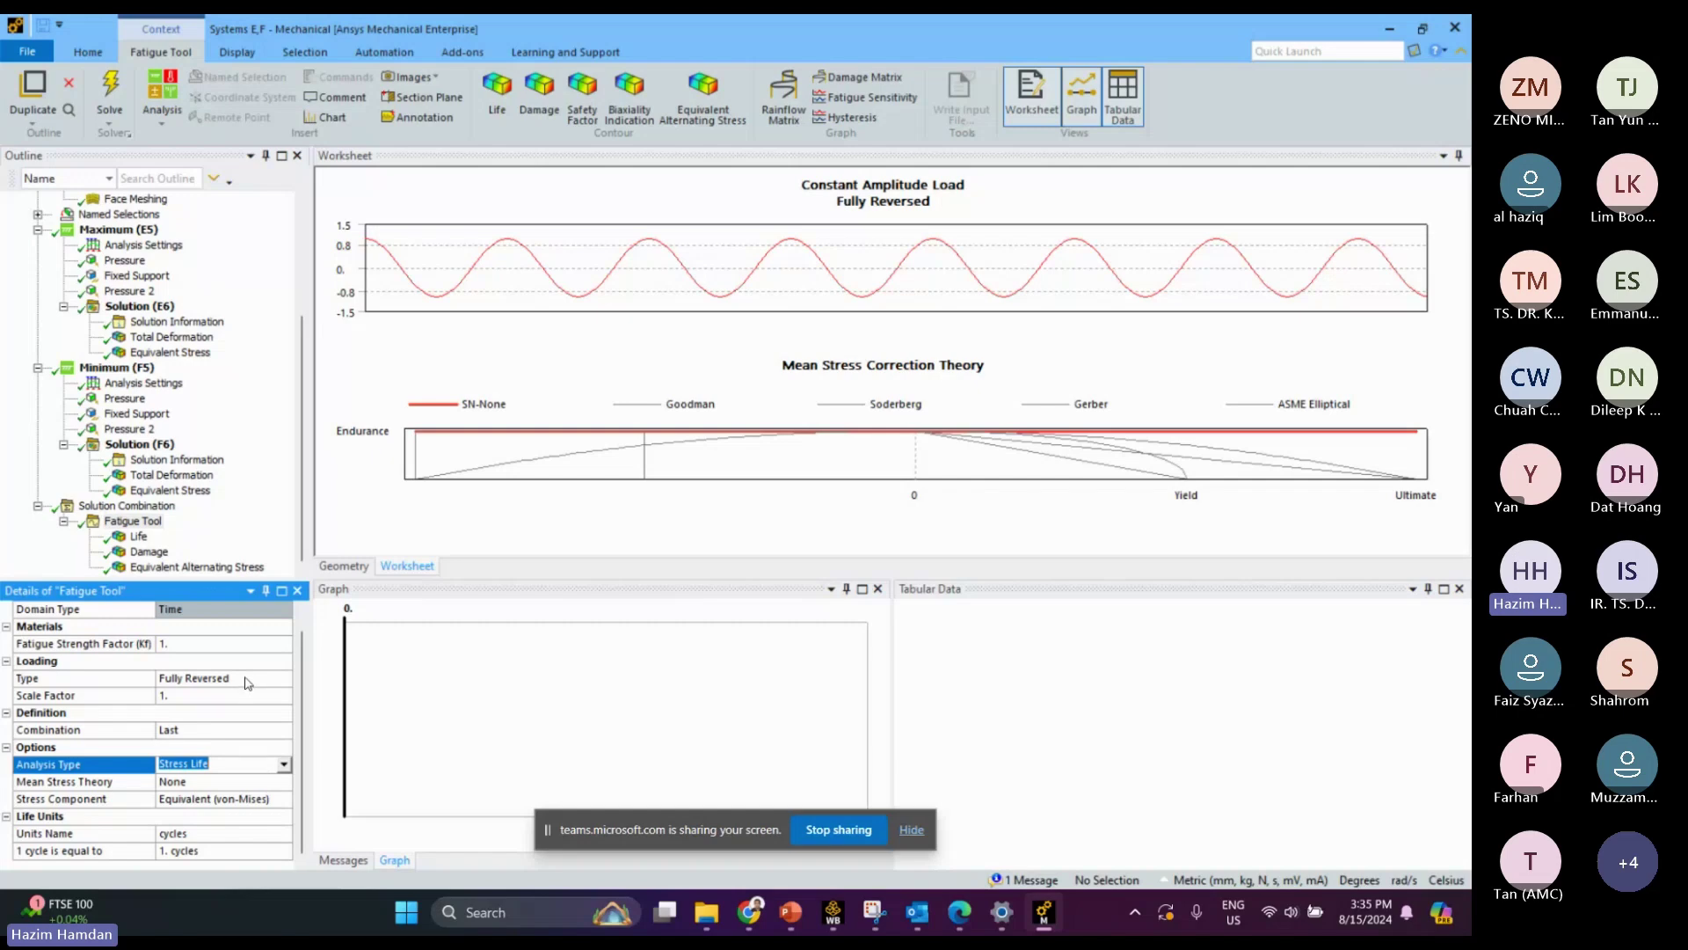
{"action": "left_click", "coordinate": [247, 683]}
{"action": "left_click", "coordinate": [237, 679]}
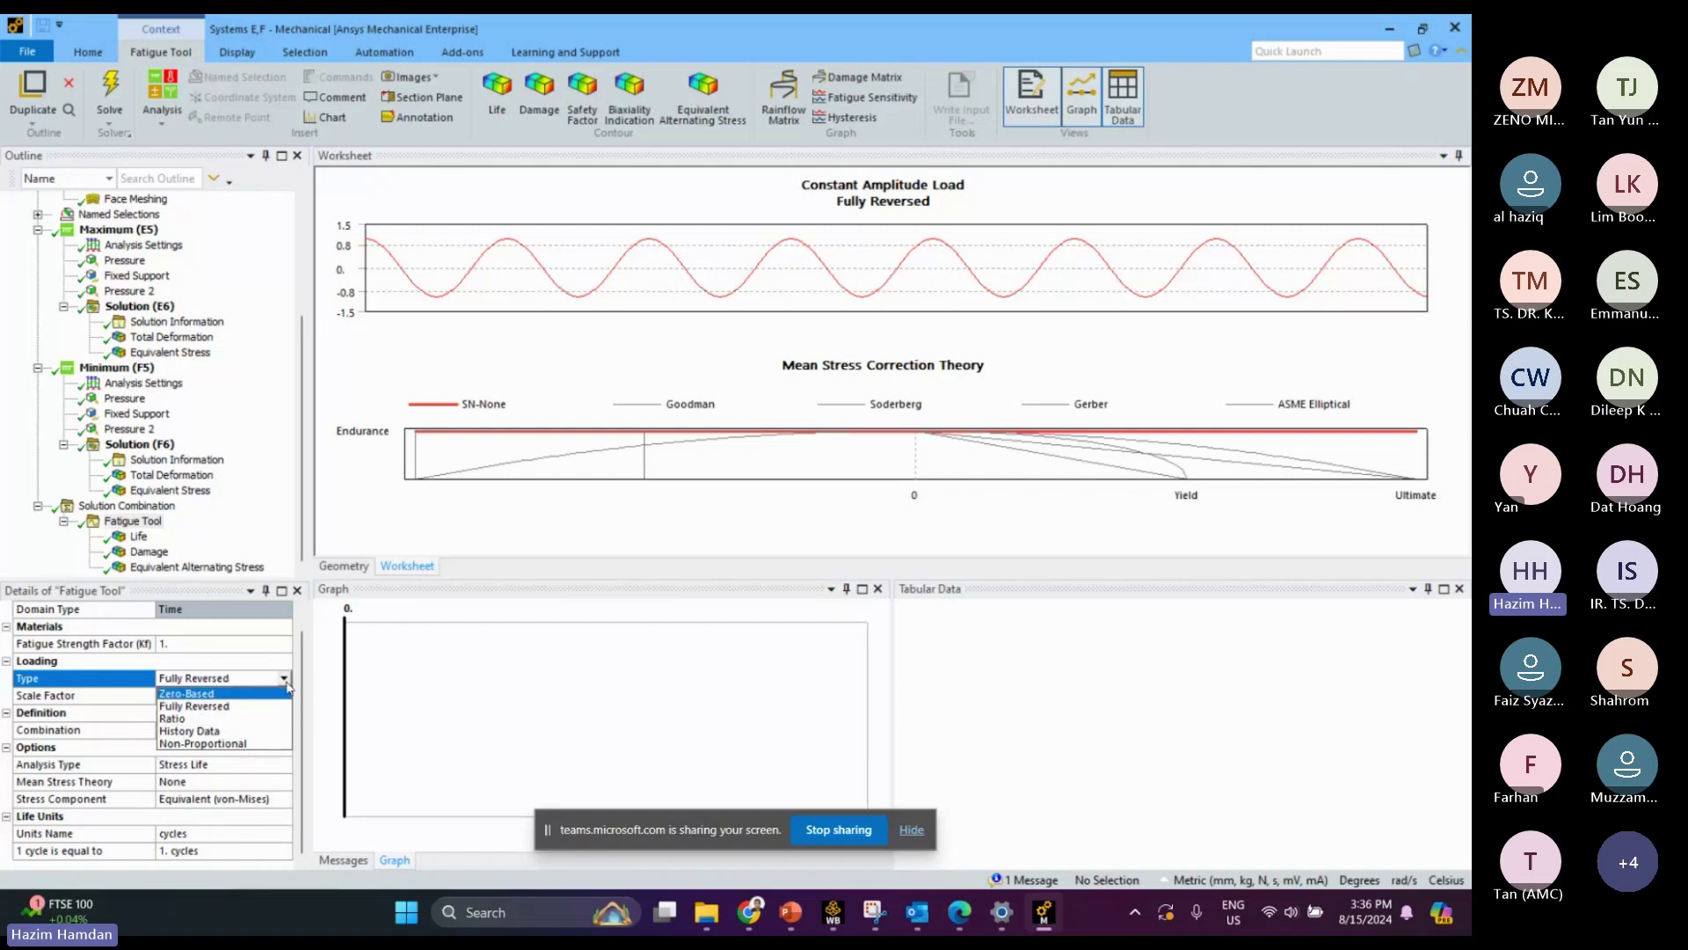
{"action": "left_click", "coordinate": [255, 706]}
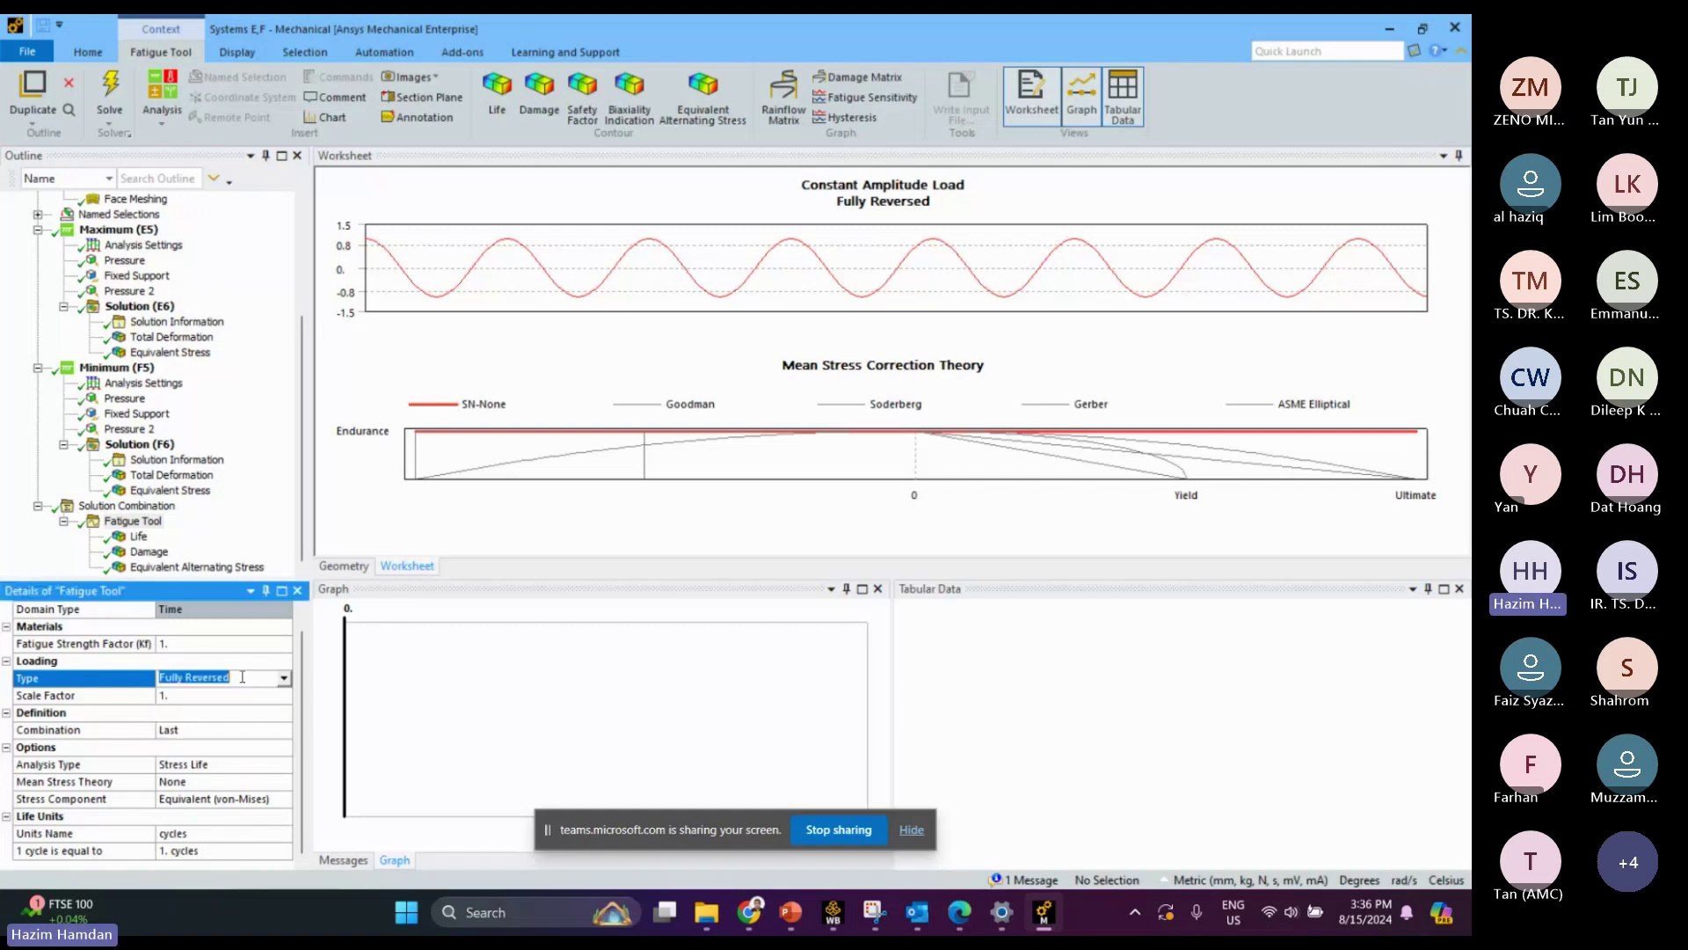
Check the Fatigue Tool's combination, mean stress theory and stress component, and choose Stress Life as the analysis type
{"action": "left_click", "coordinate": [218, 730]}
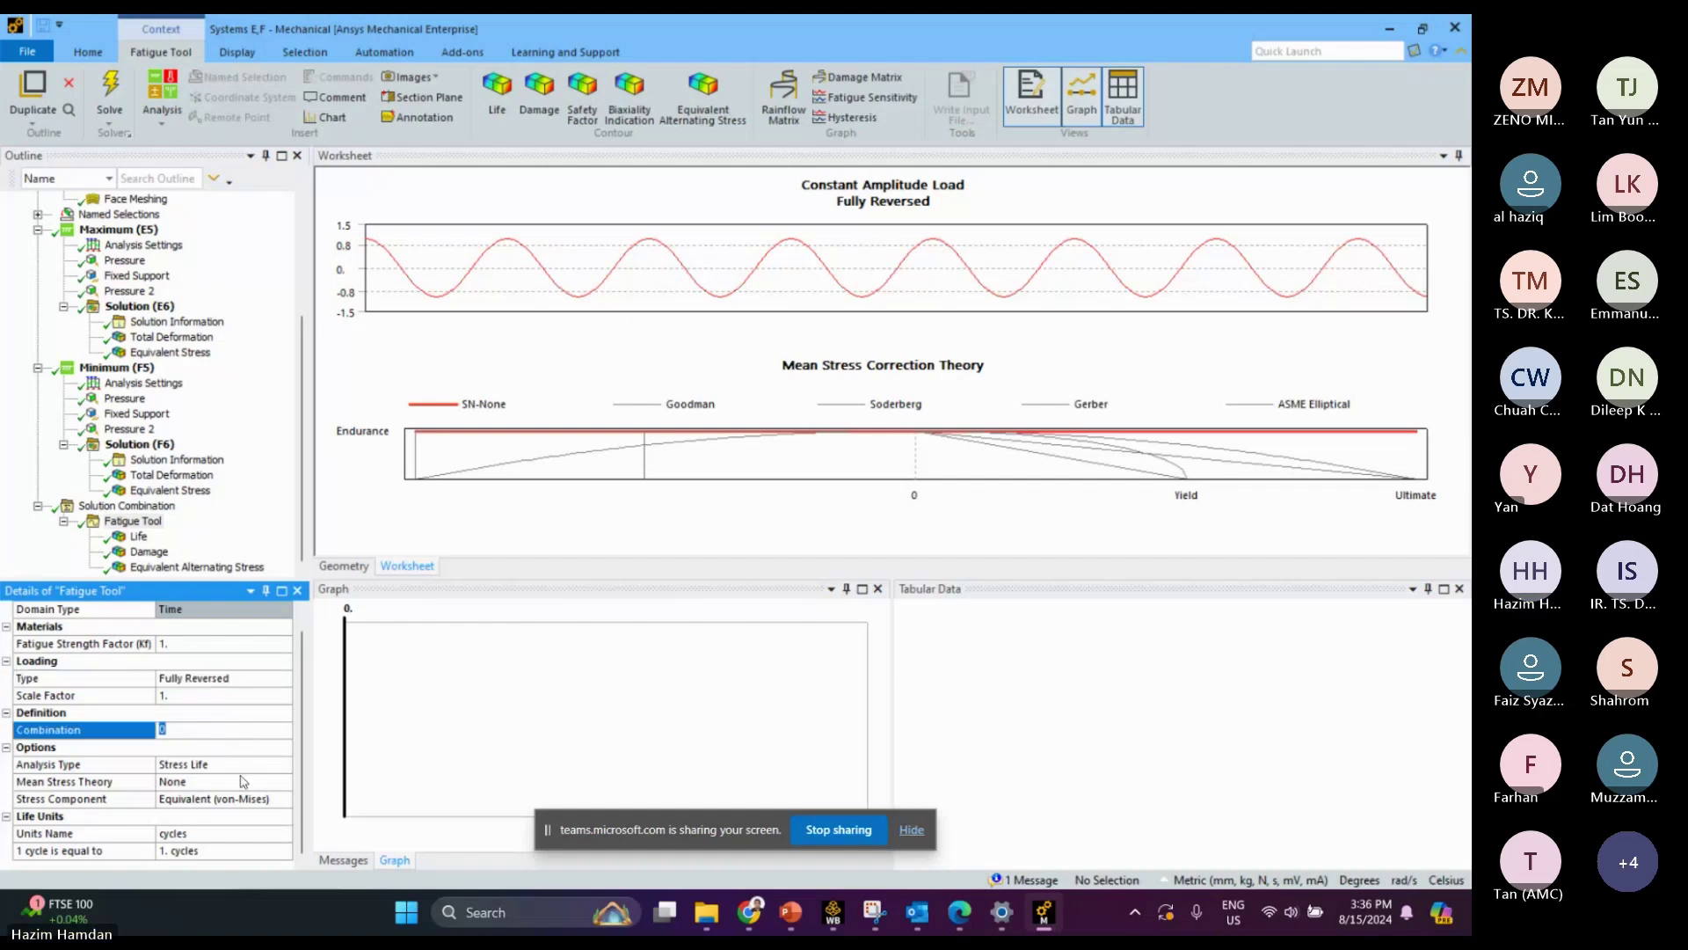
{"action": "left_click", "coordinate": [228, 784]}
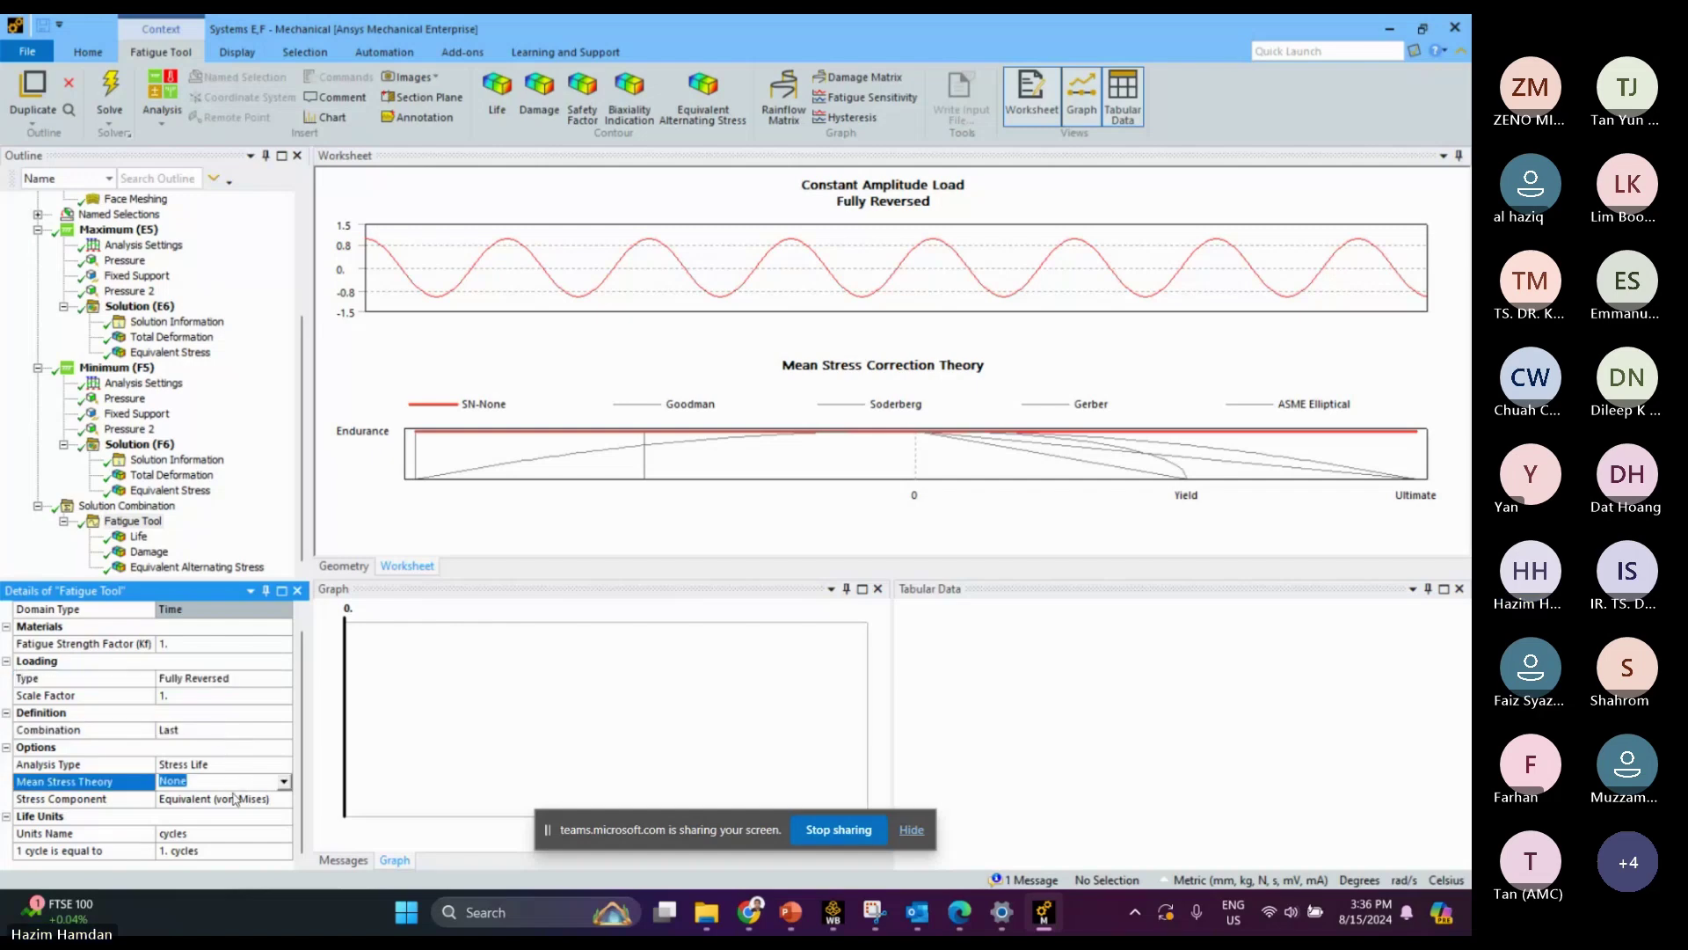
{"action": "left_click", "coordinate": [237, 800]}
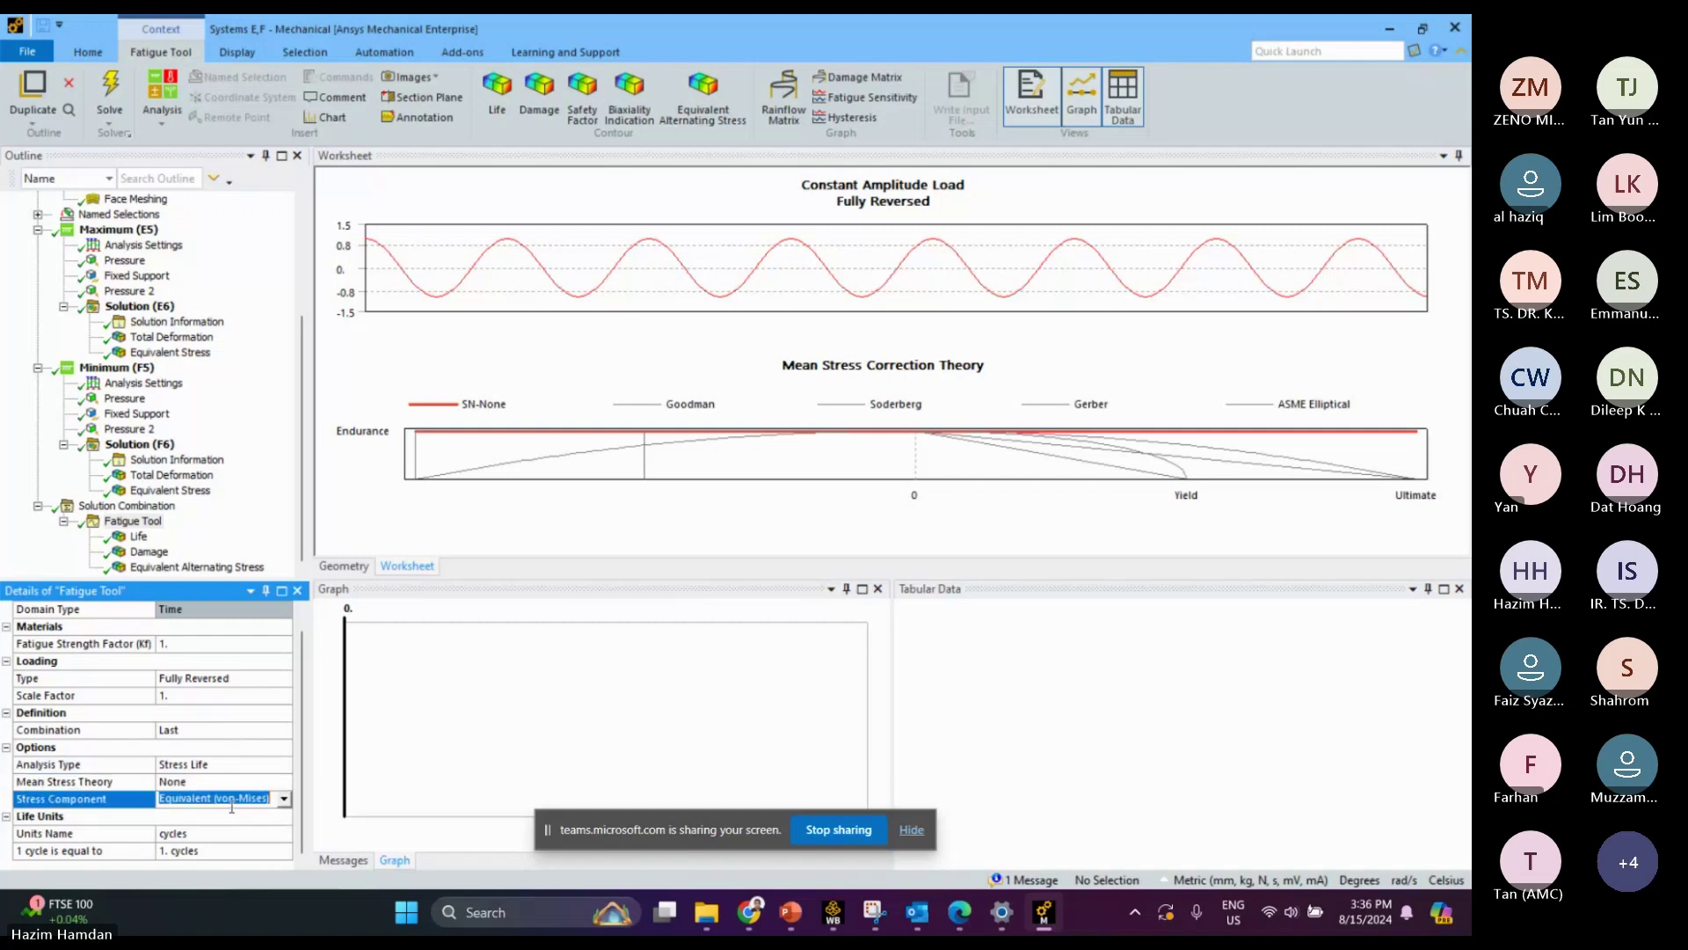
{"action": "left_click", "coordinate": [255, 764]}
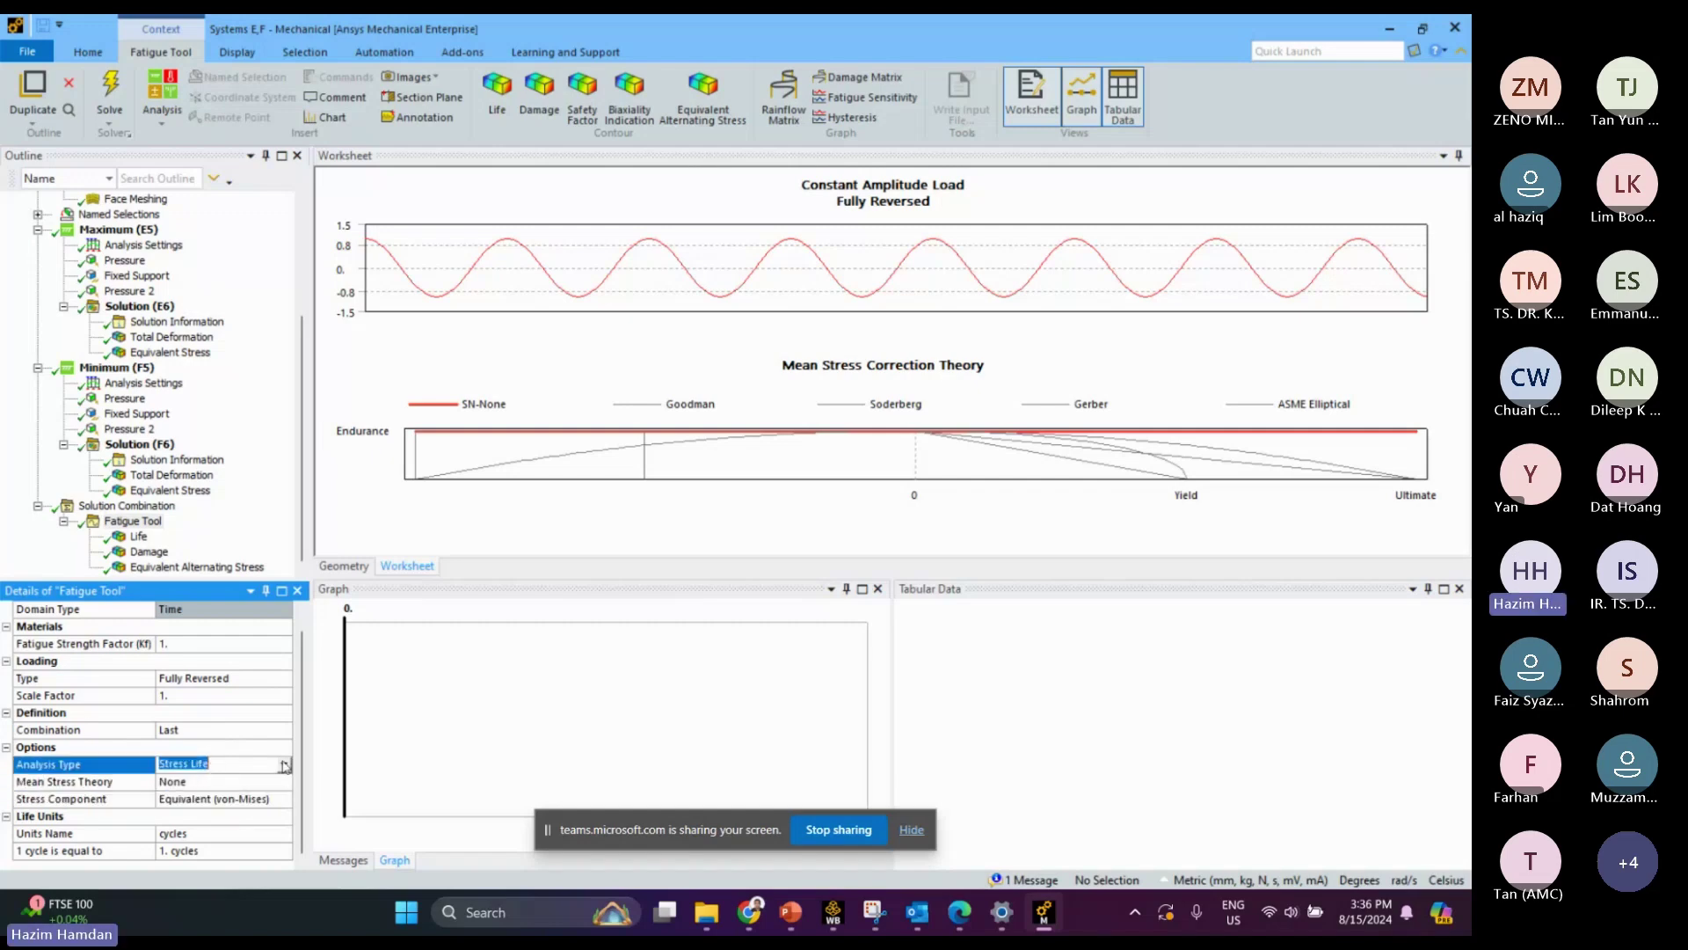
{"action": "left_click", "coordinate": [284, 764]}
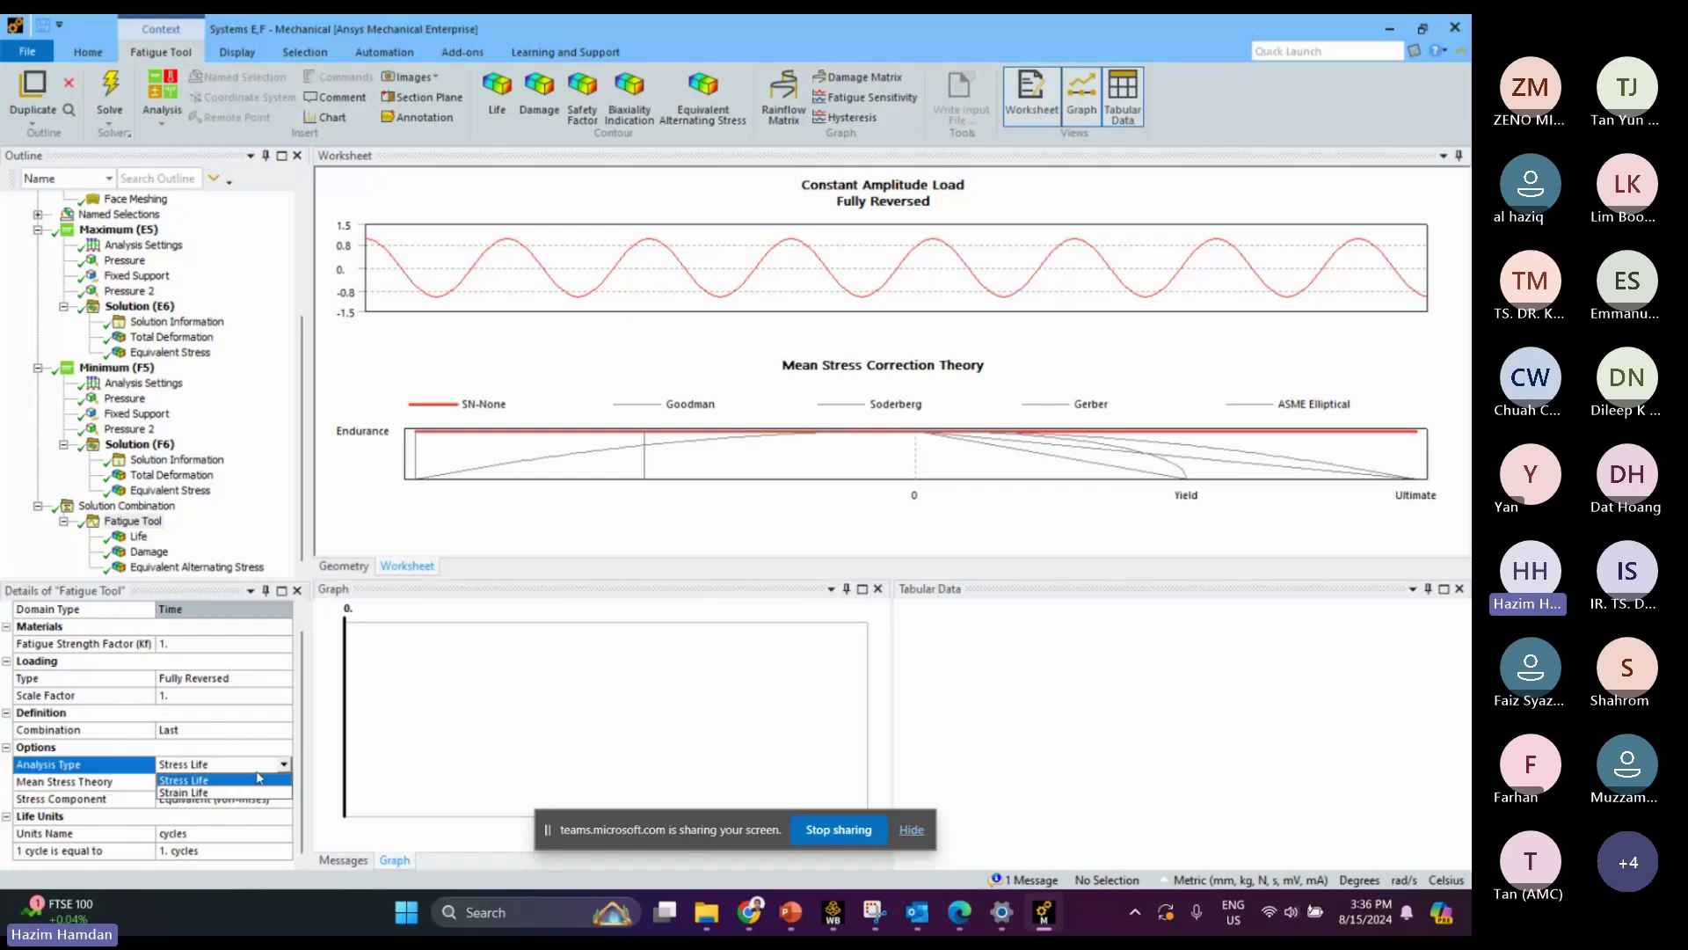
{"action": "left_click", "coordinate": [259, 779]}
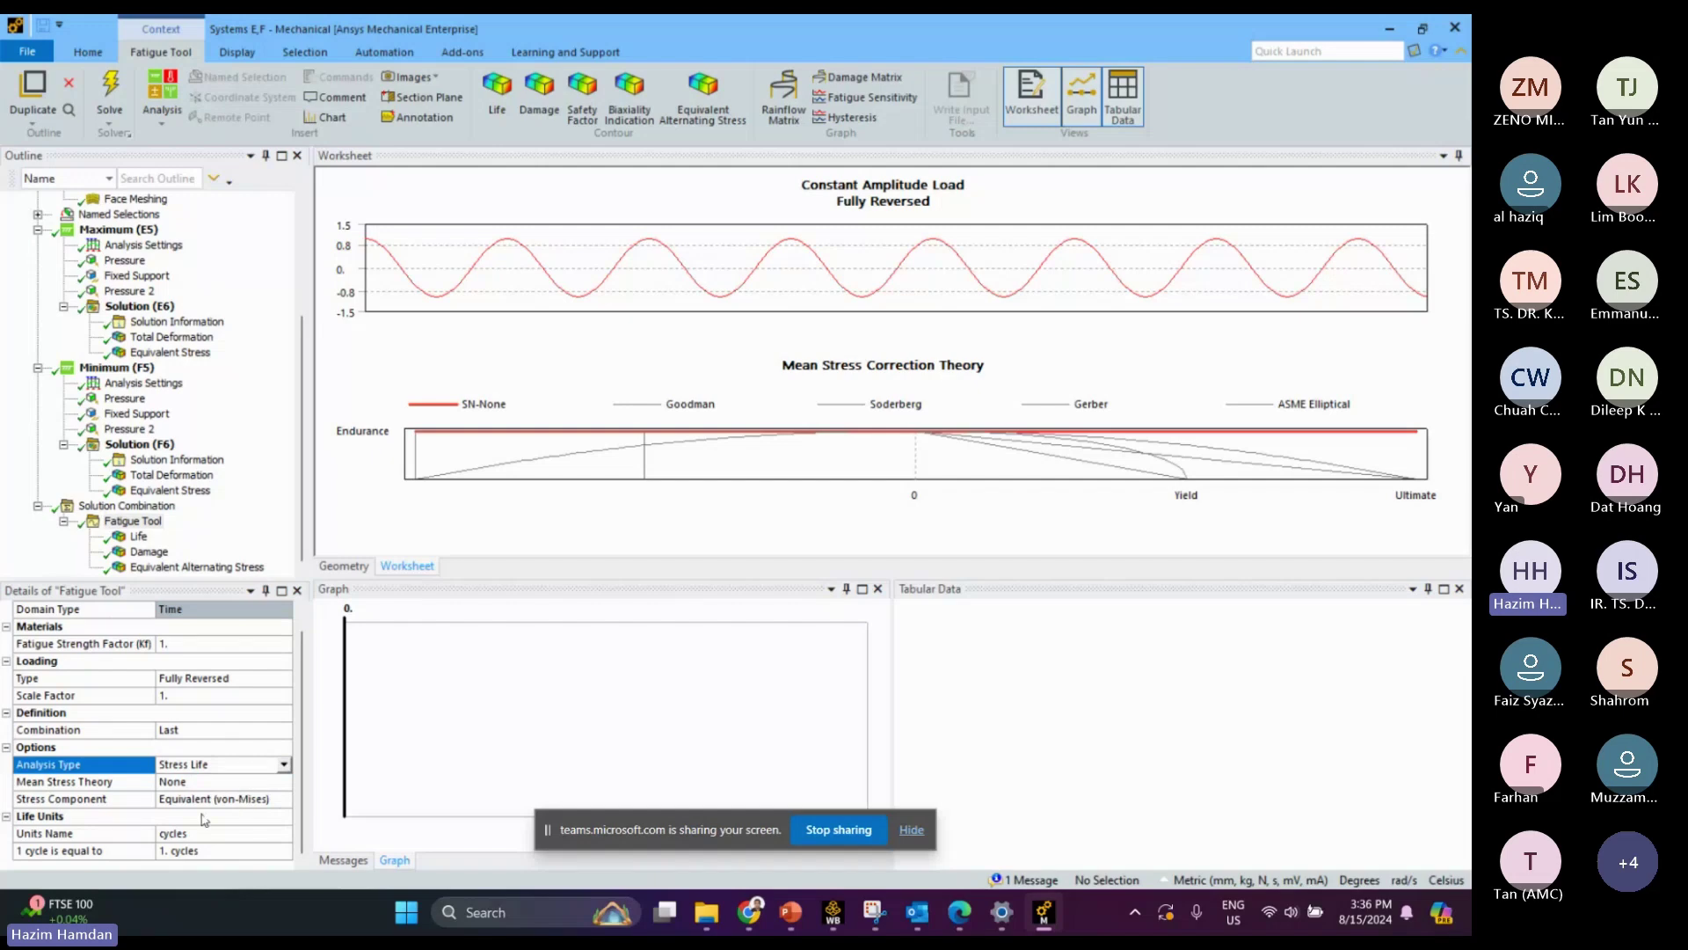
Review the Life result, the Damage result's design life and the Equivalent Alternating Stress result again
{"action": "left_click", "coordinate": [138, 536]}
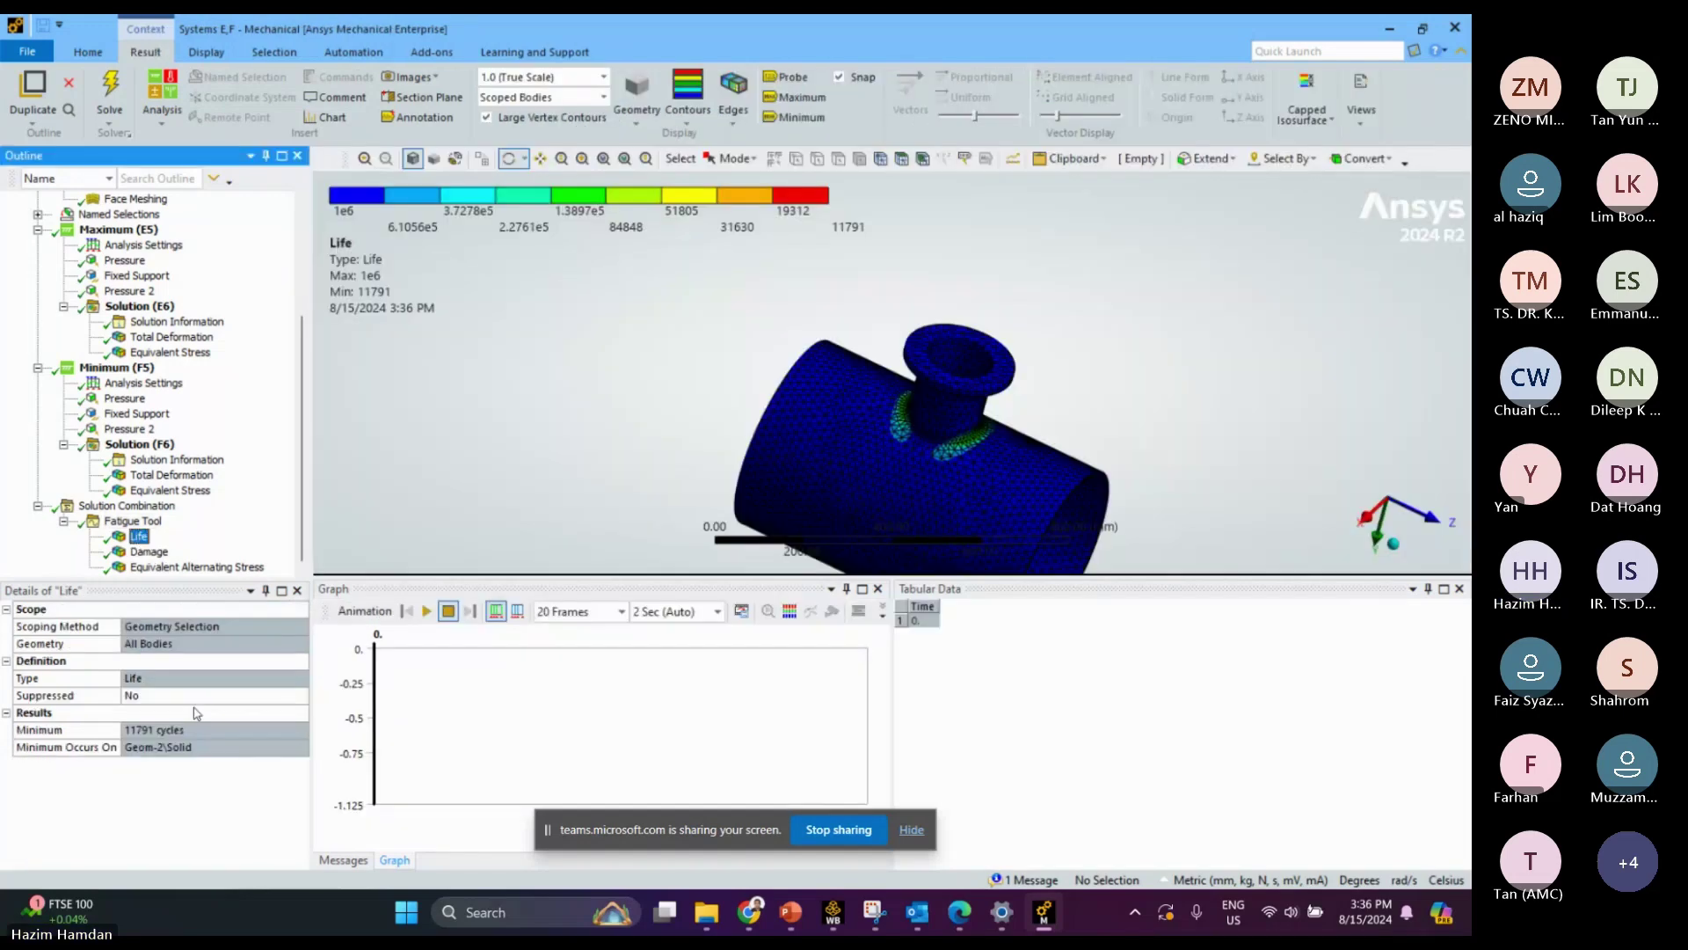
{"action": "left_click", "coordinate": [148, 551]}
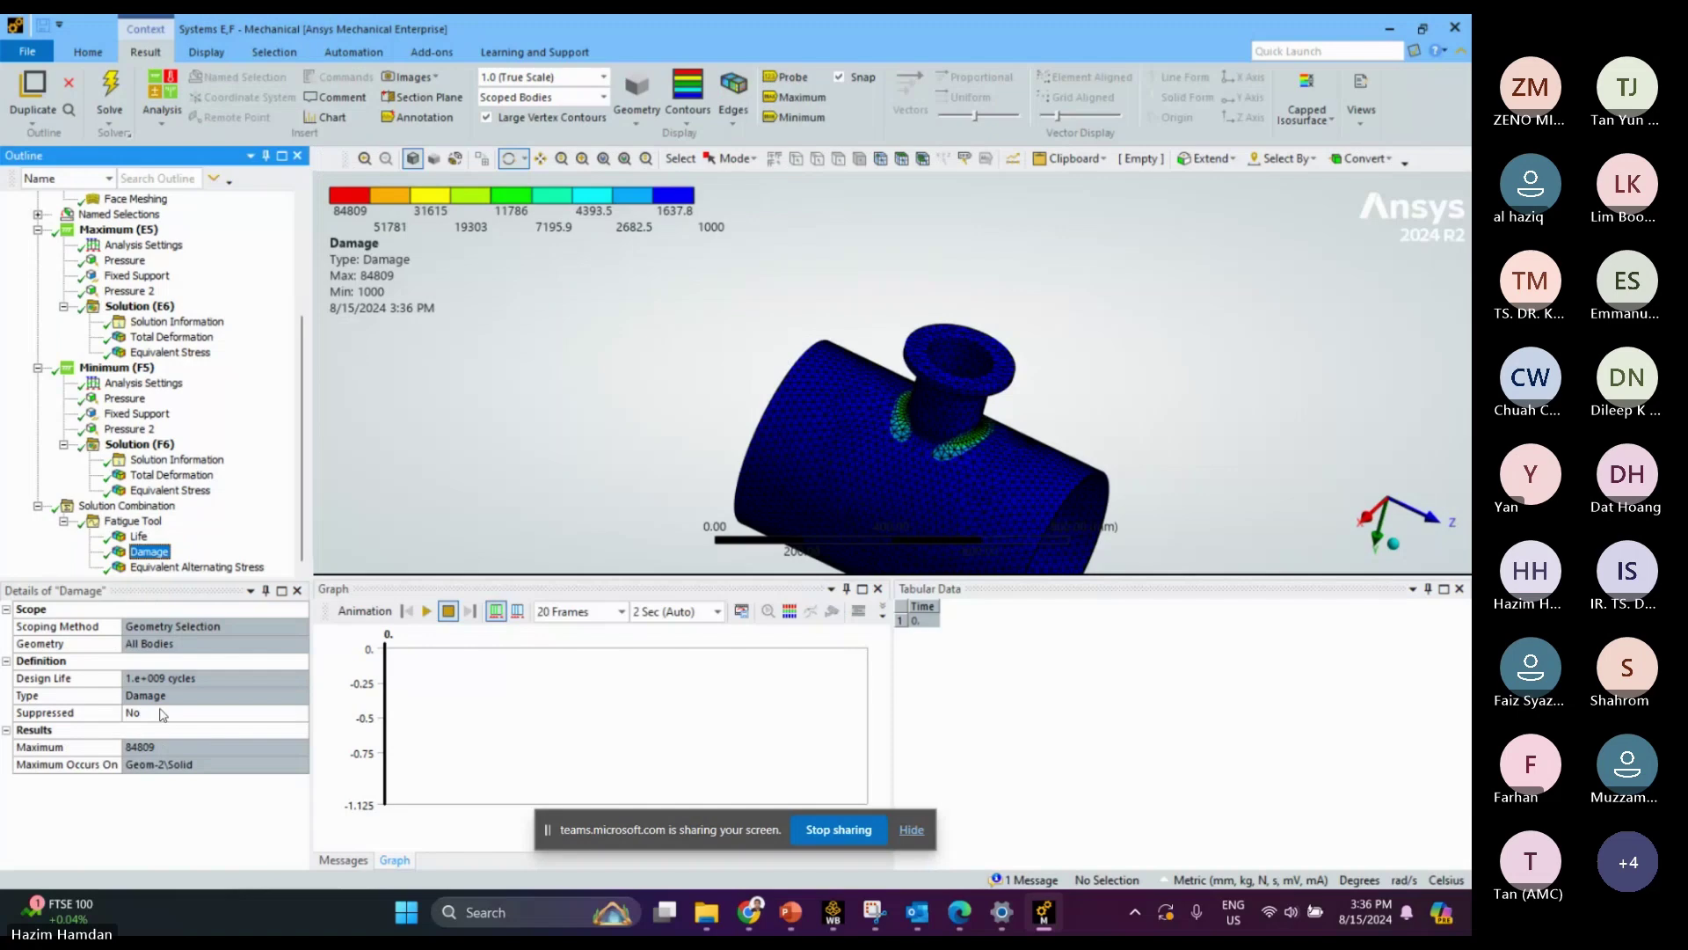
{"action": "left_click", "coordinate": [170, 678]}
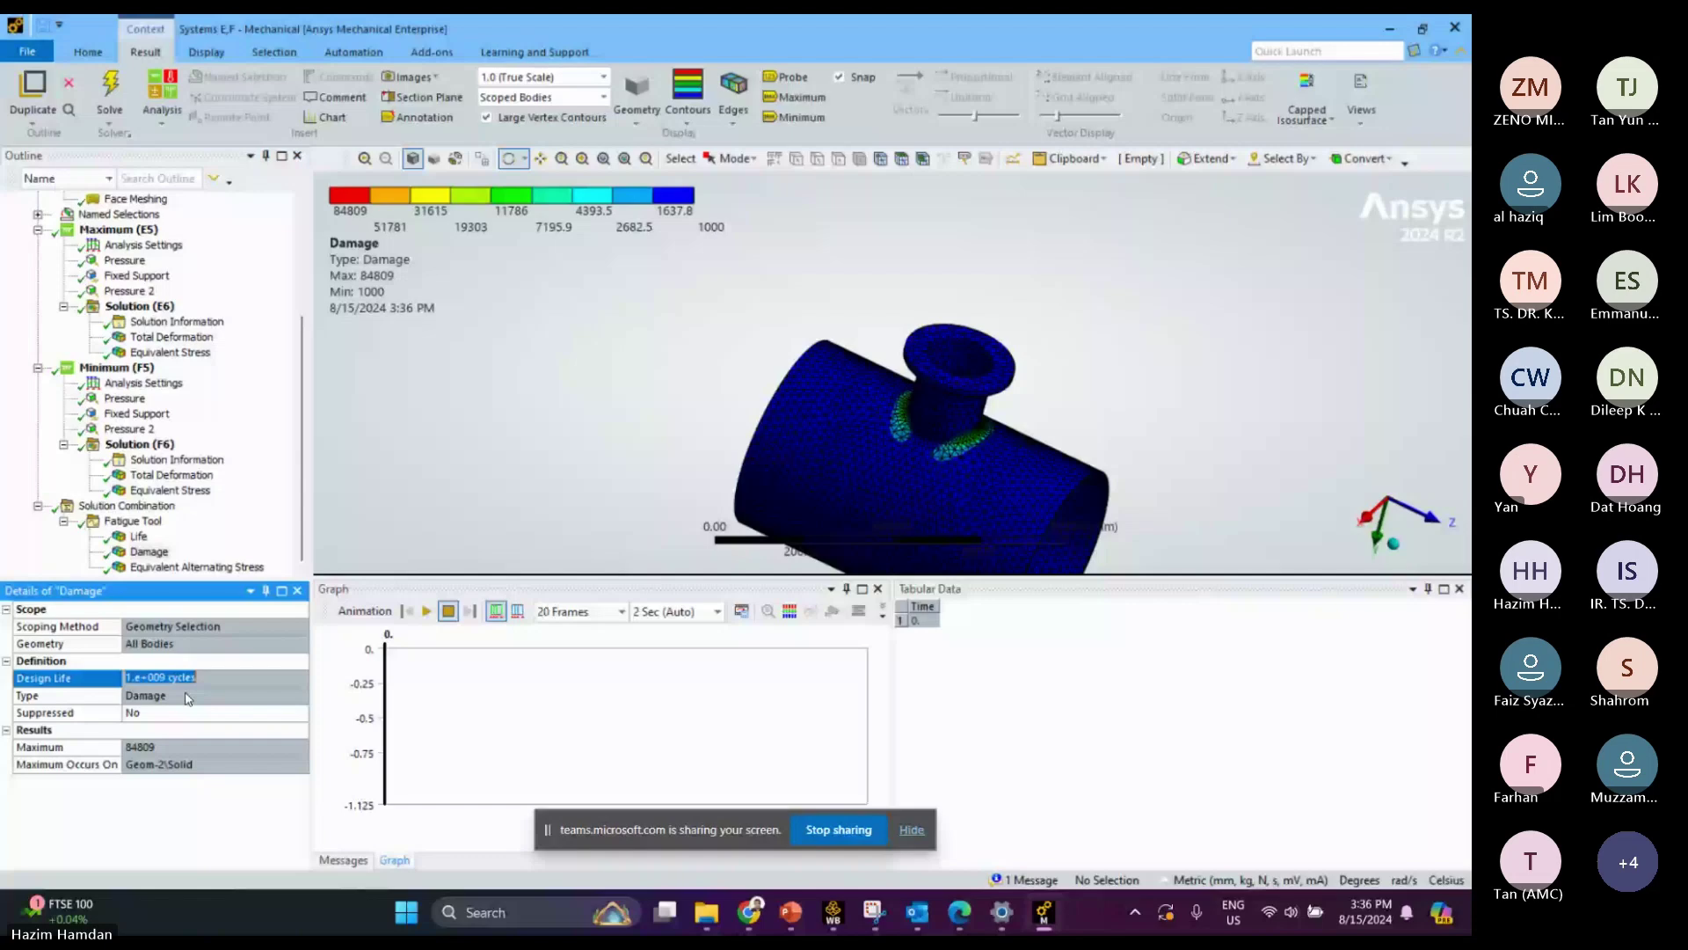
{"action": "left_click", "coordinate": [175, 566]}
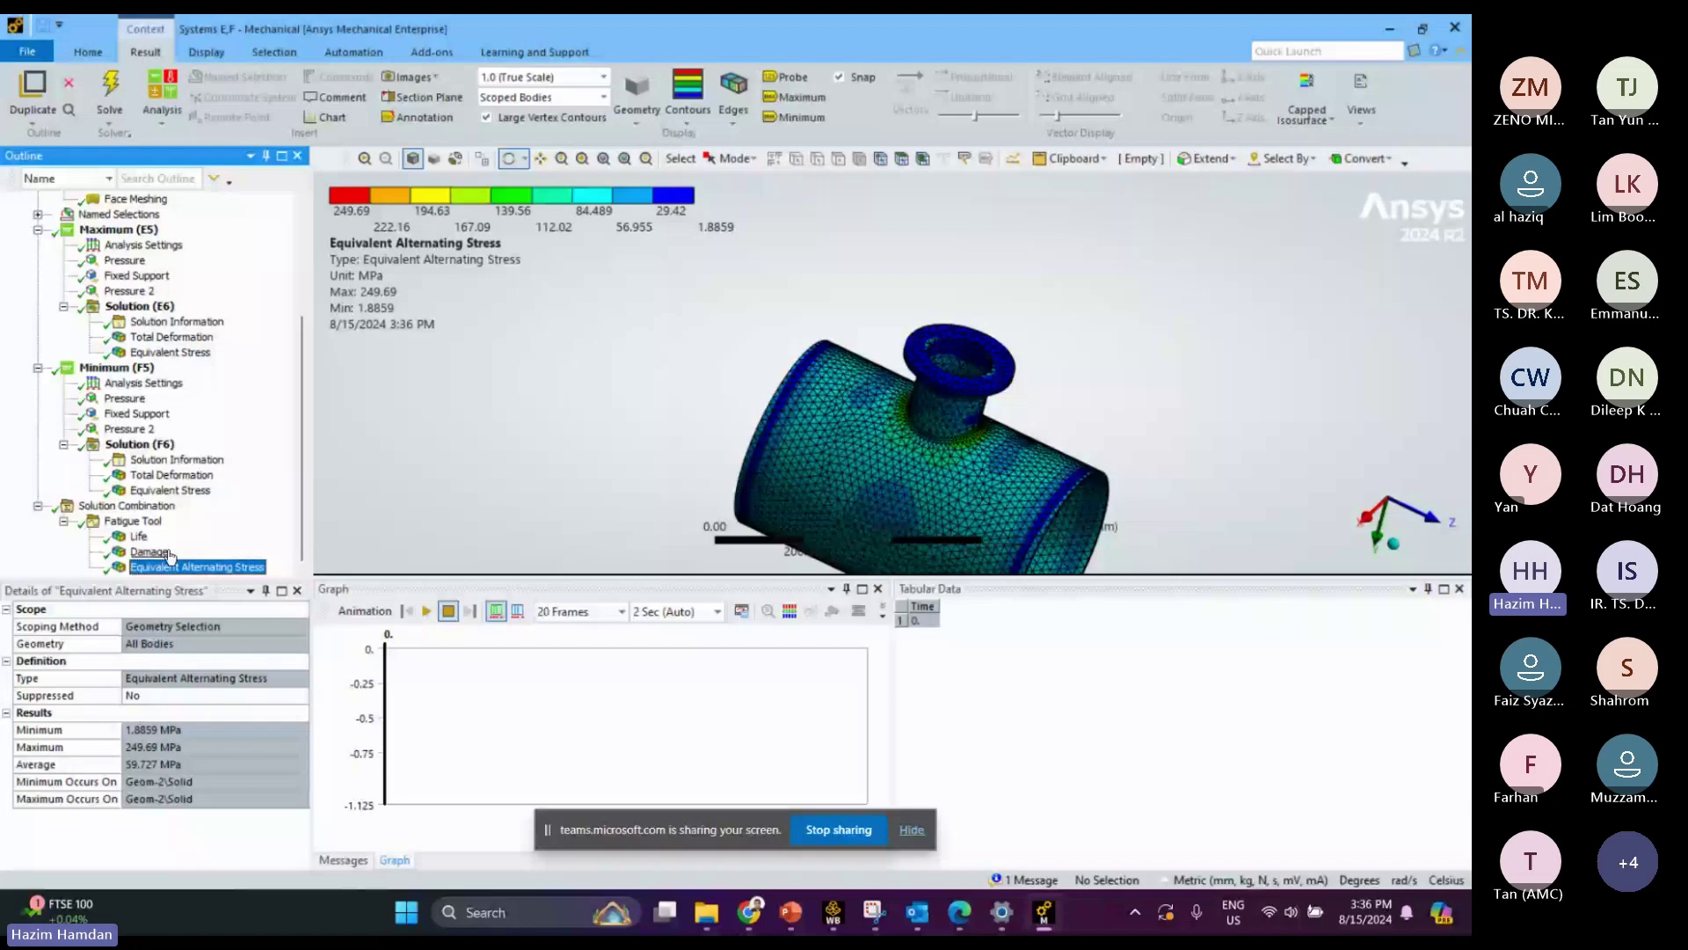
Switch to the PowerPoint presentation and recap the Case 1, Lesson 2 and Lesson 3 title slides, ending on the Thank You slide
{"action": "mouse_move", "coordinate": [959, 911]}
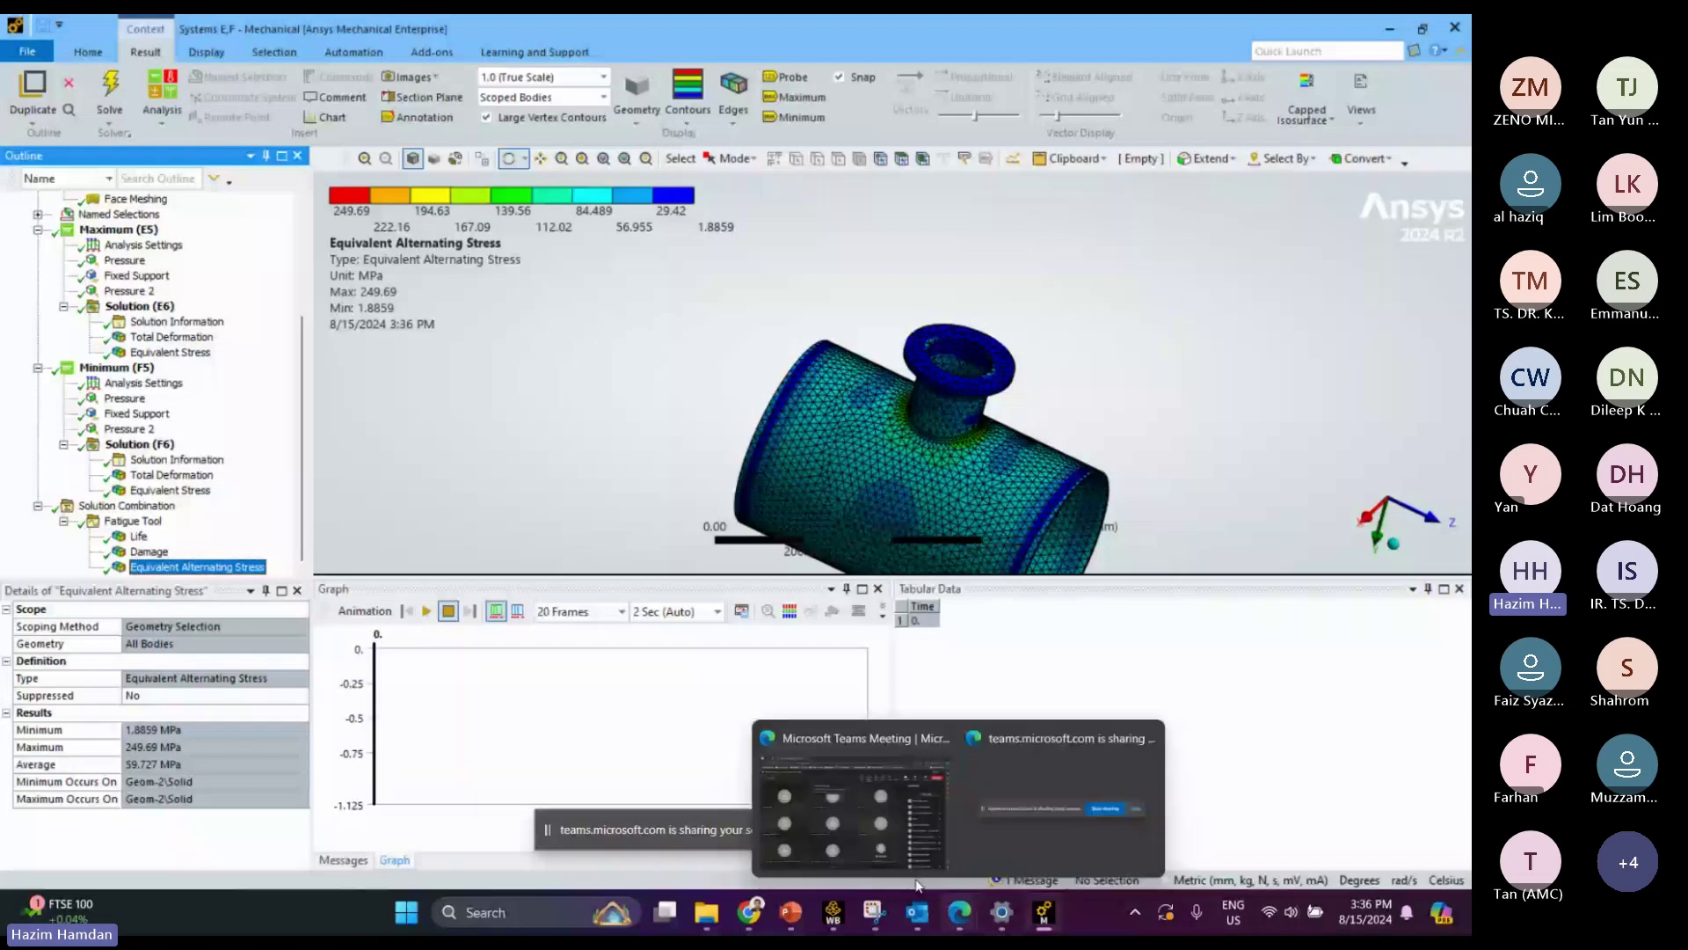
{"action": "mouse_move", "coordinate": [802, 919]}
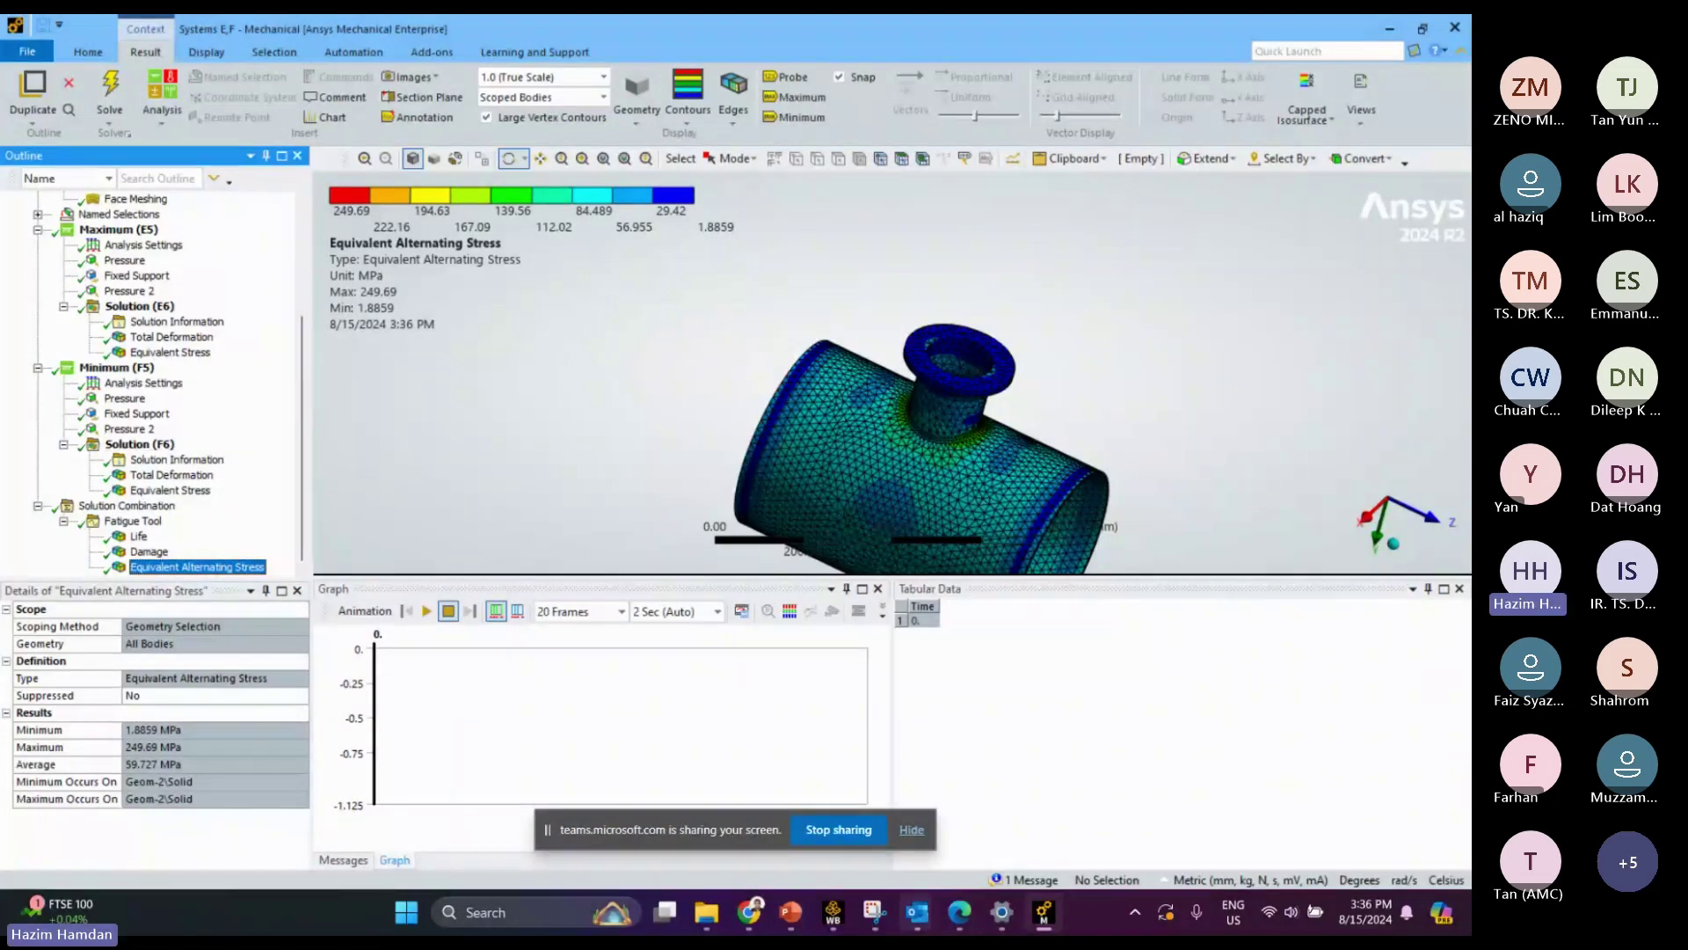
{"action": "key", "text": "alt+Tab"}
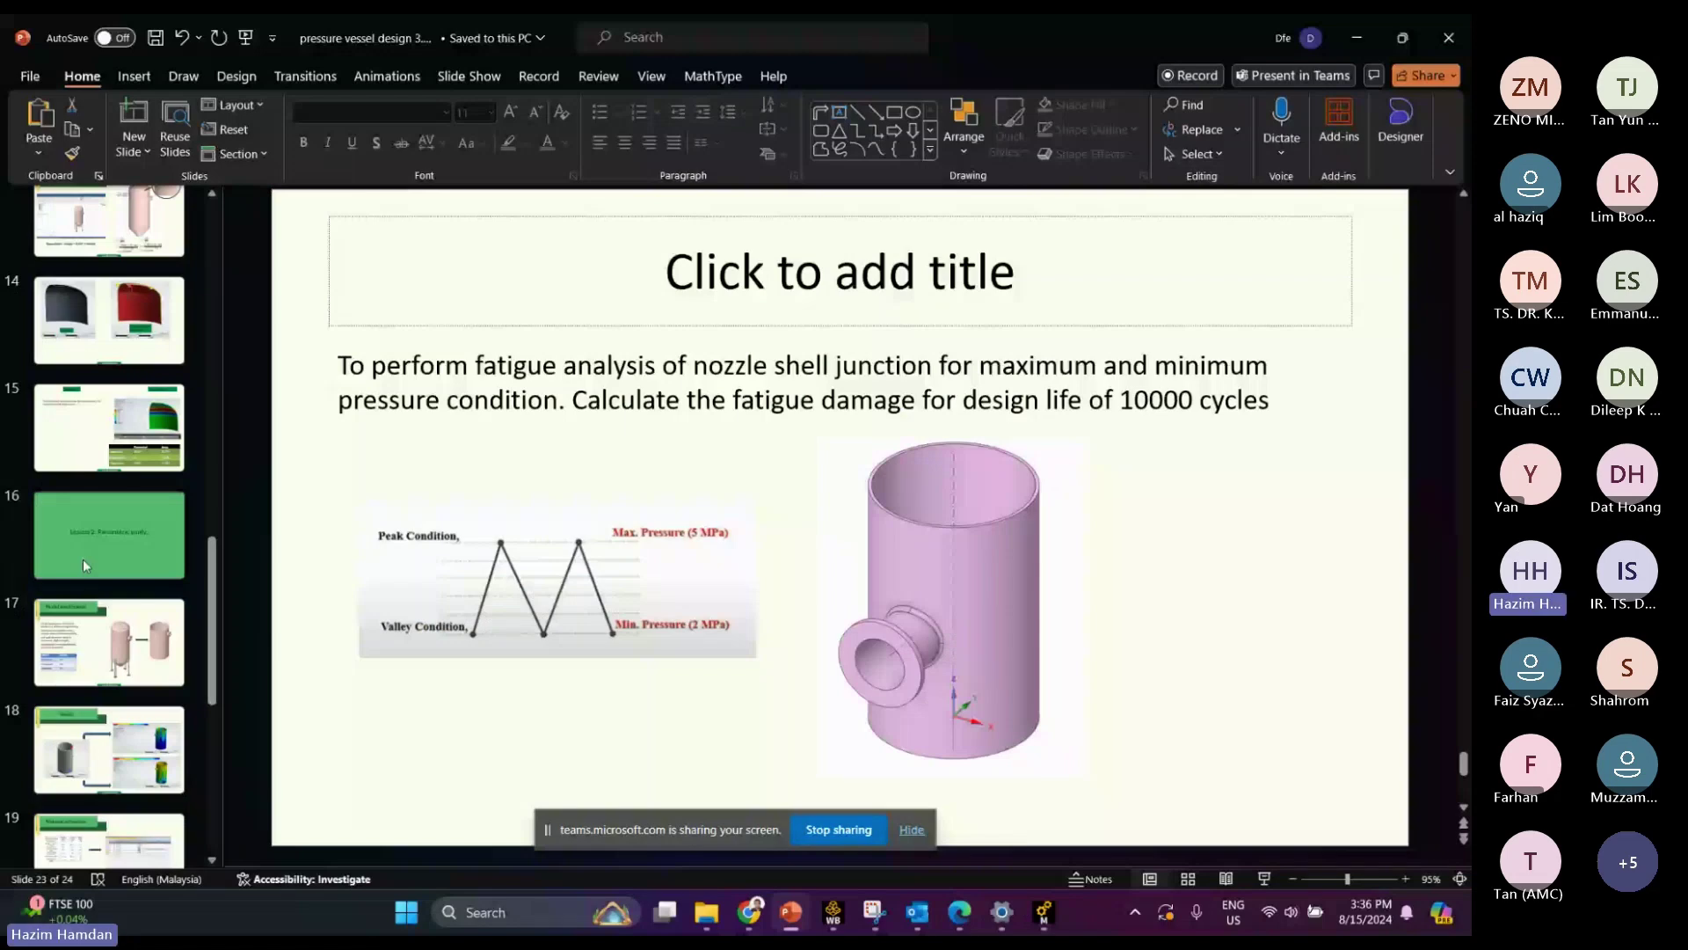
{"action": "scroll", "coordinate": [893, 532], "scroll_direction": "up", "scroll_amount": 12}
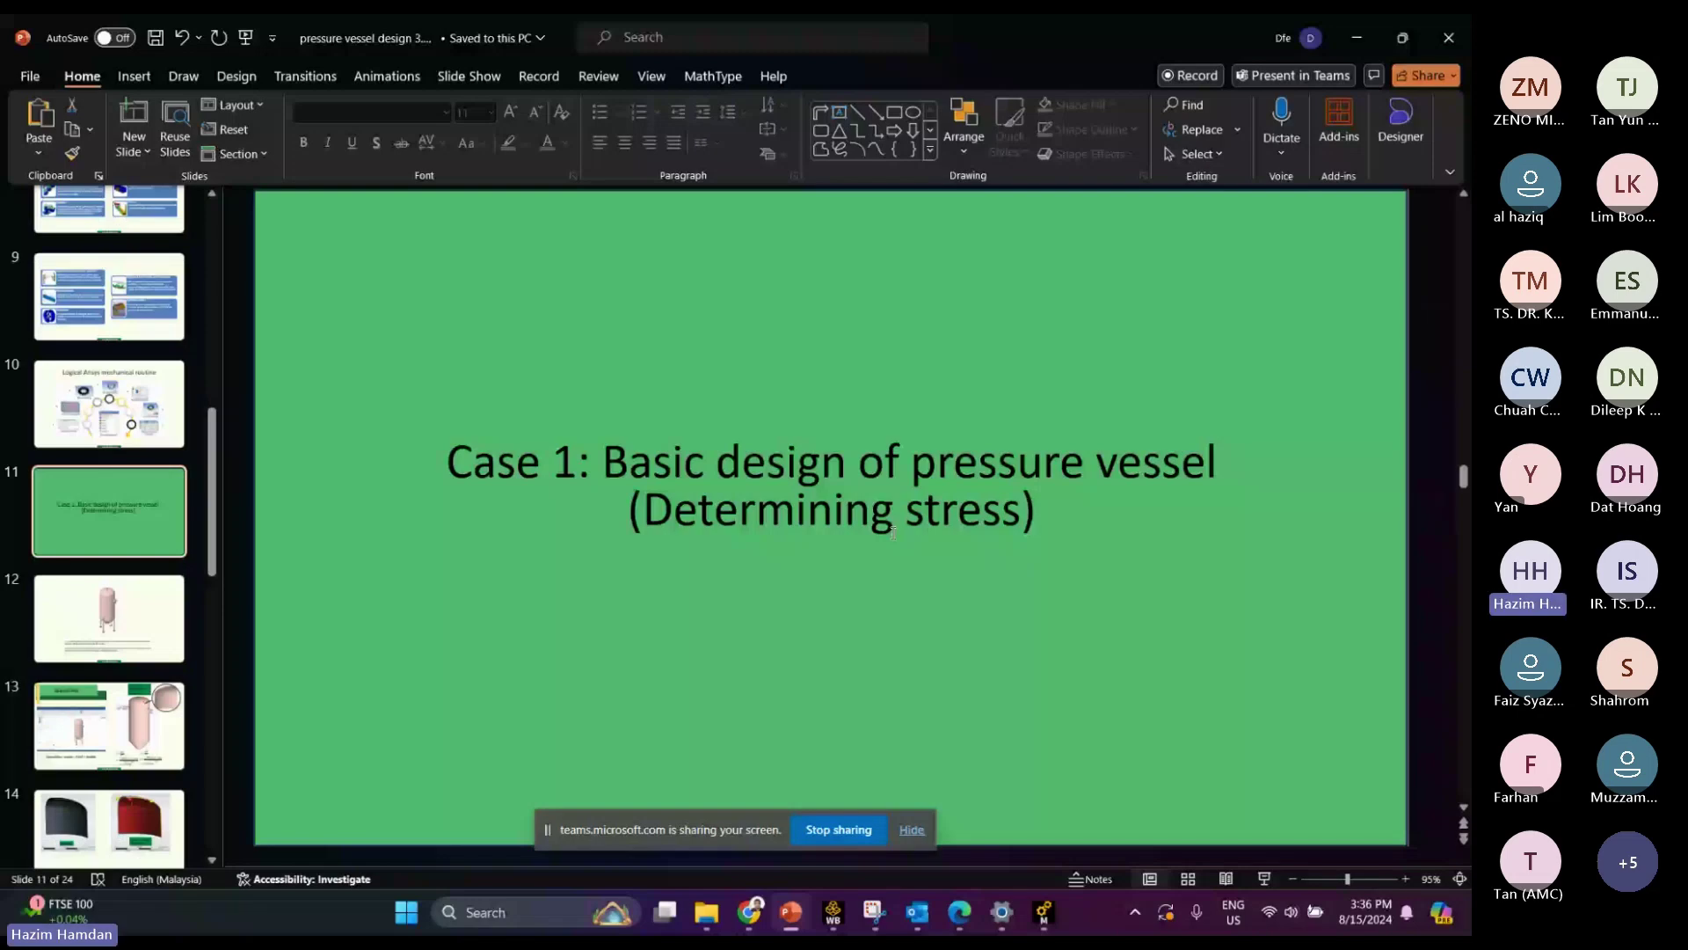
{"action": "scroll", "coordinate": [157, 576], "scroll_direction": "down", "scroll_amount": 2}
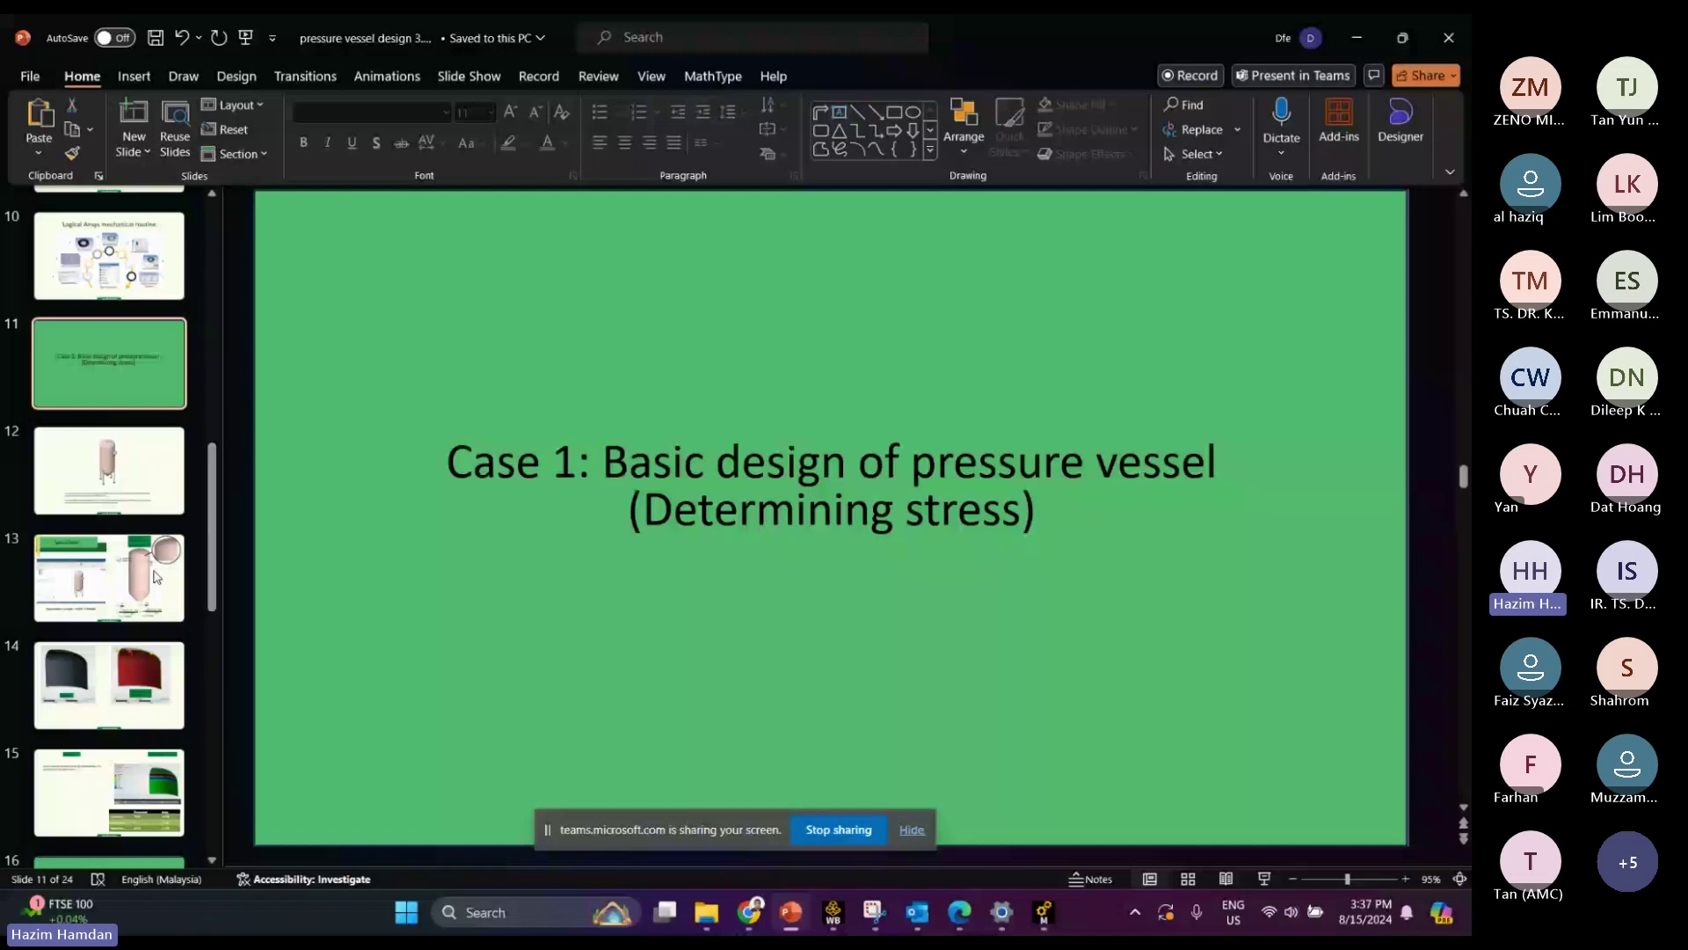
{"action": "scroll", "coordinate": [1160, 520], "scroll_direction": "down", "scroll_amount": 5}
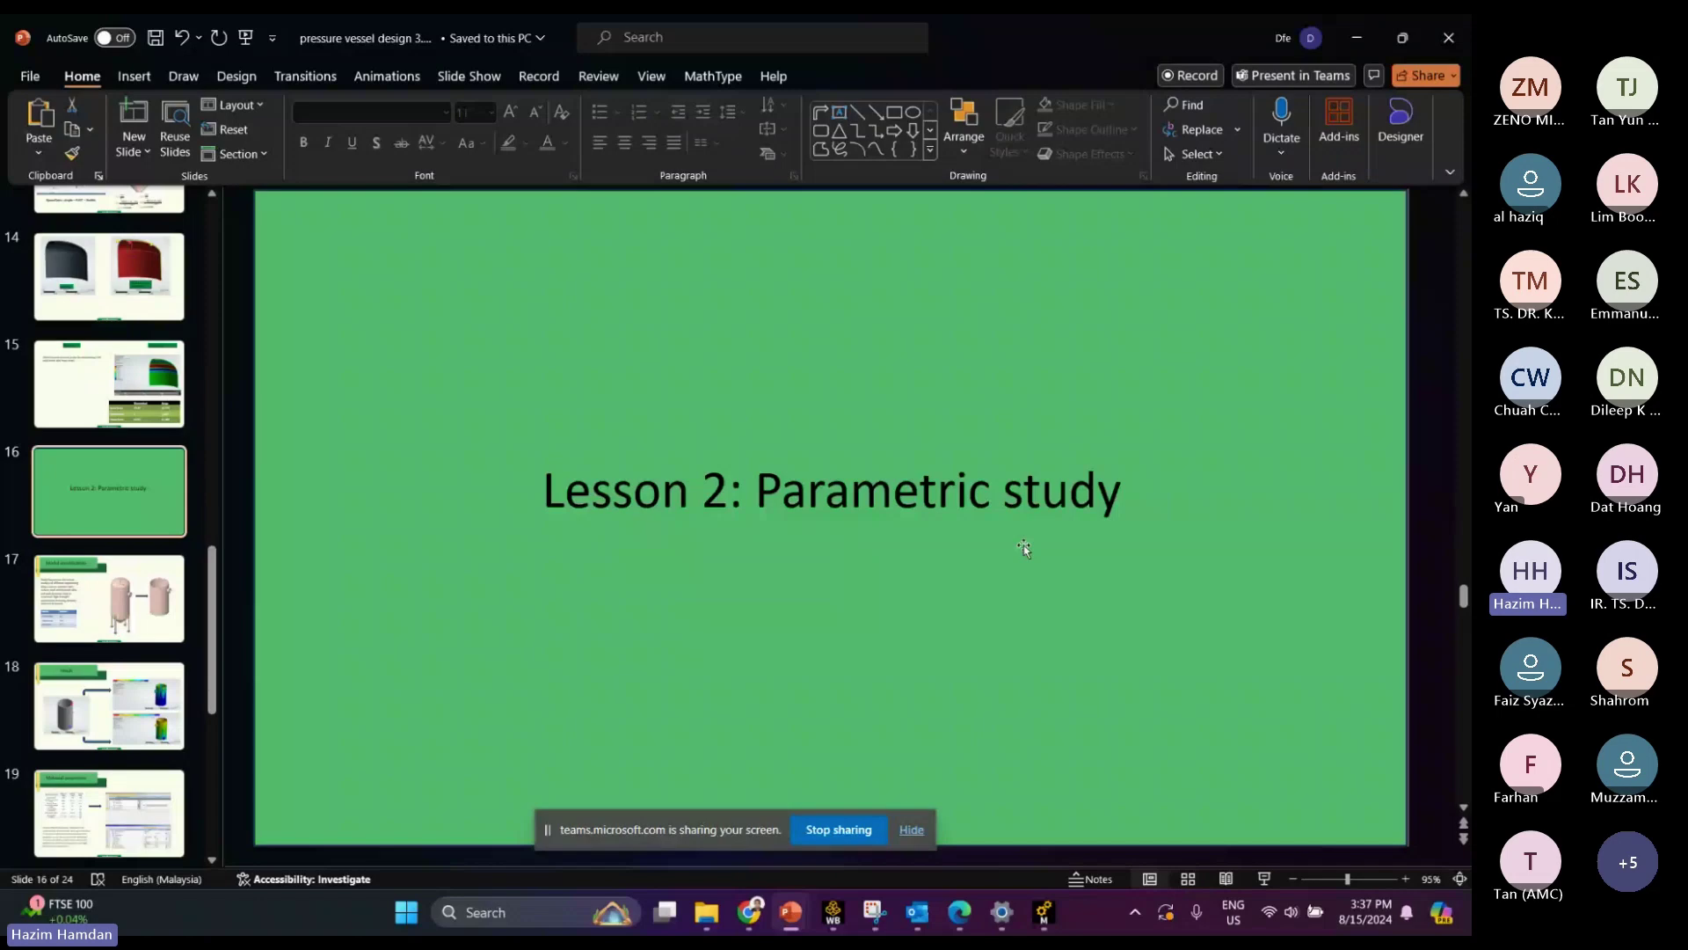
{"action": "scroll", "coordinate": [1024, 548], "scroll_direction": "down", "scroll_amount": 6}
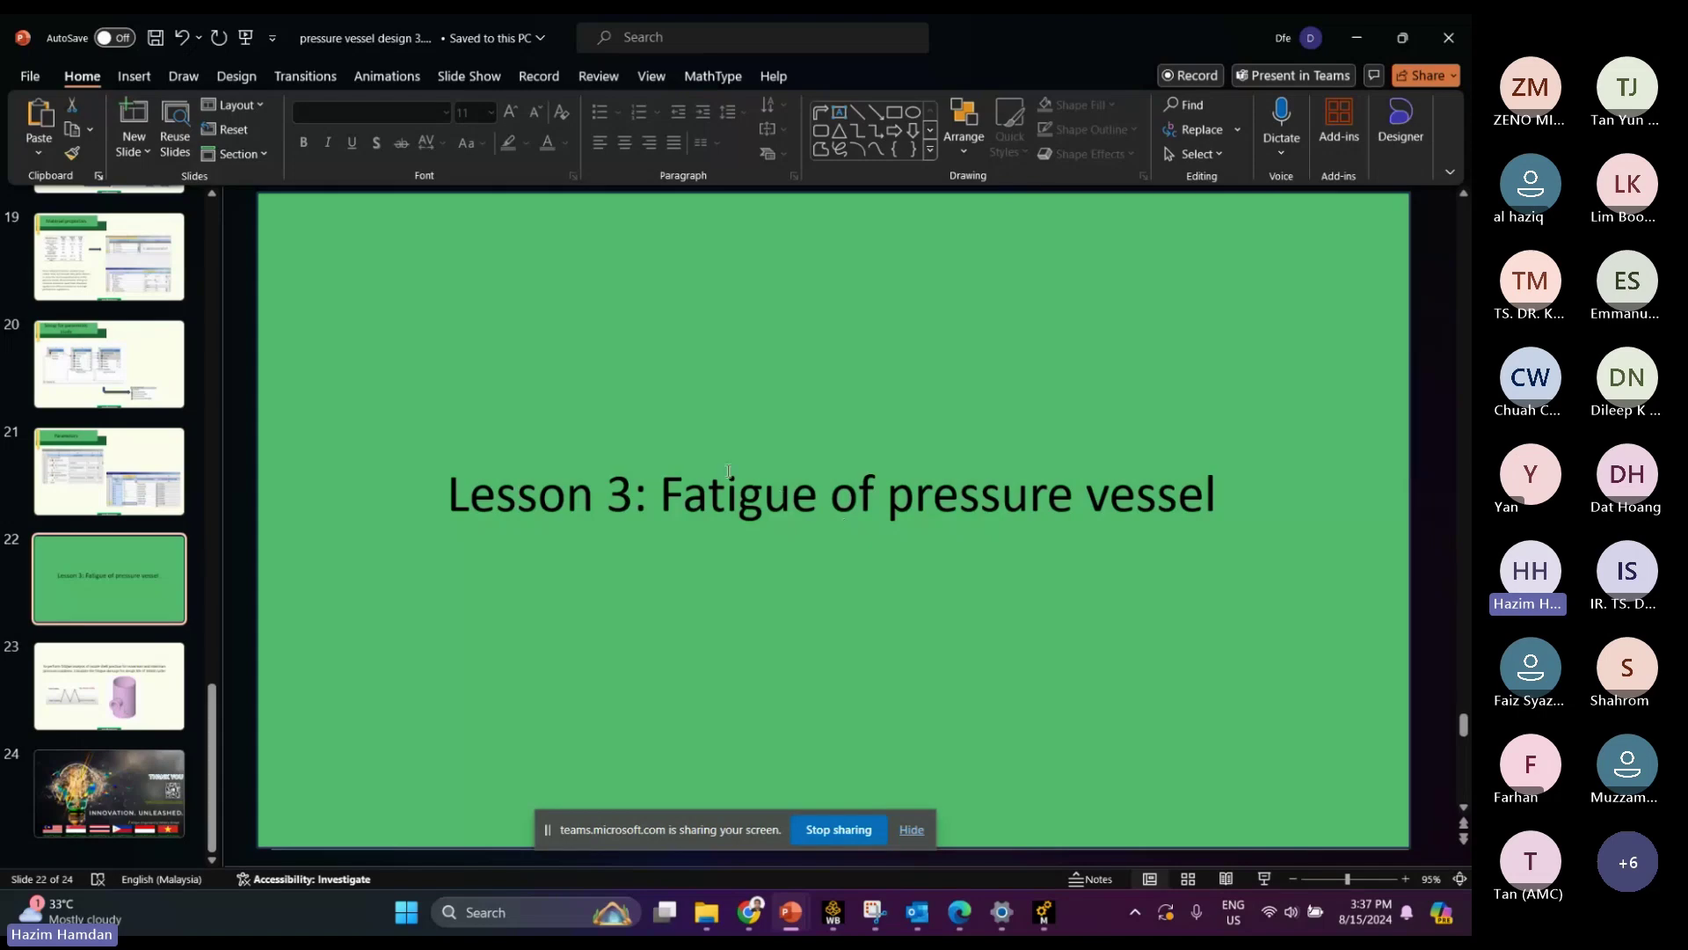
{"action": "left_click", "coordinate": [141, 784]}
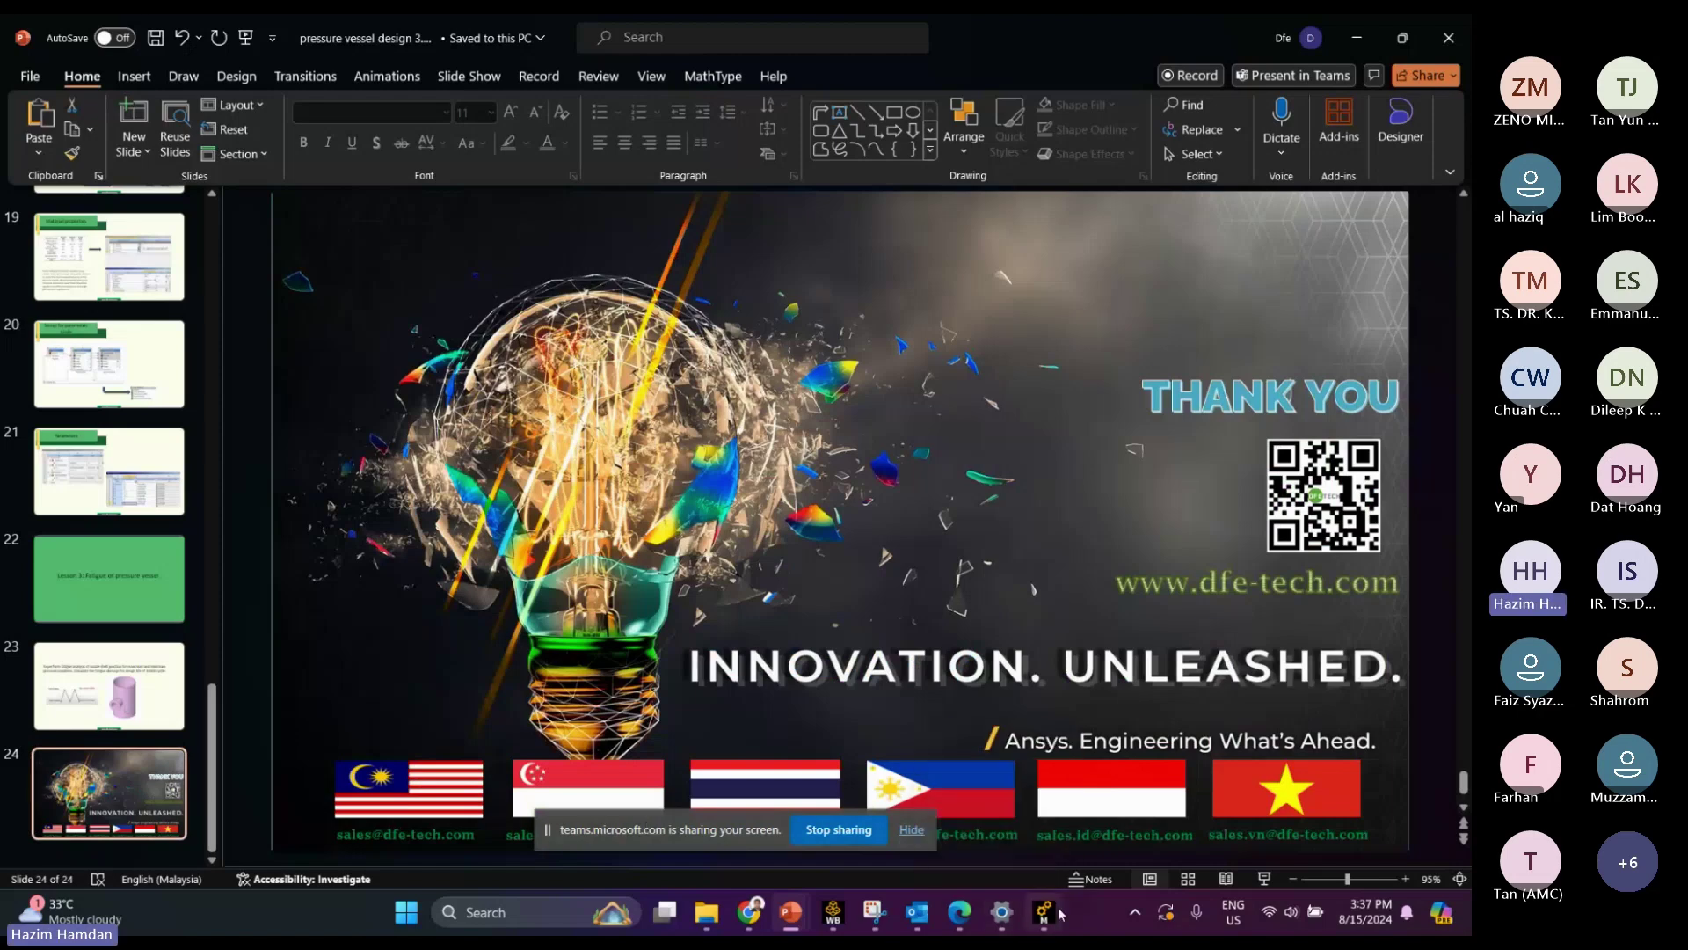
{"action": "mouse_move", "coordinate": [1048, 913]}
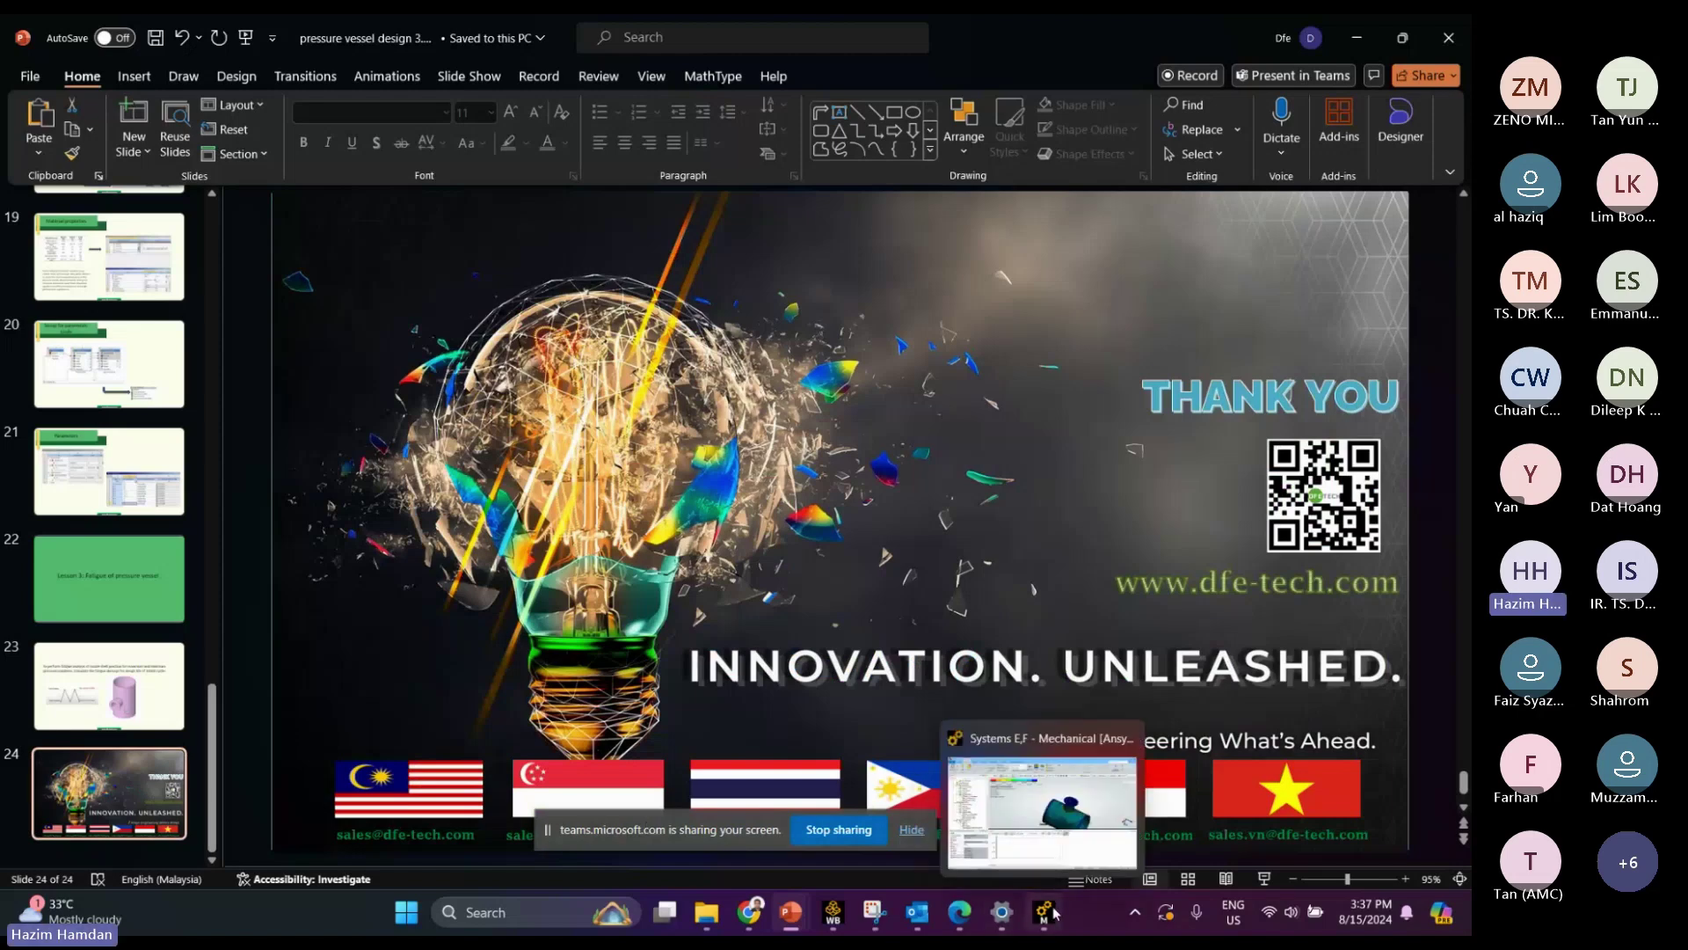